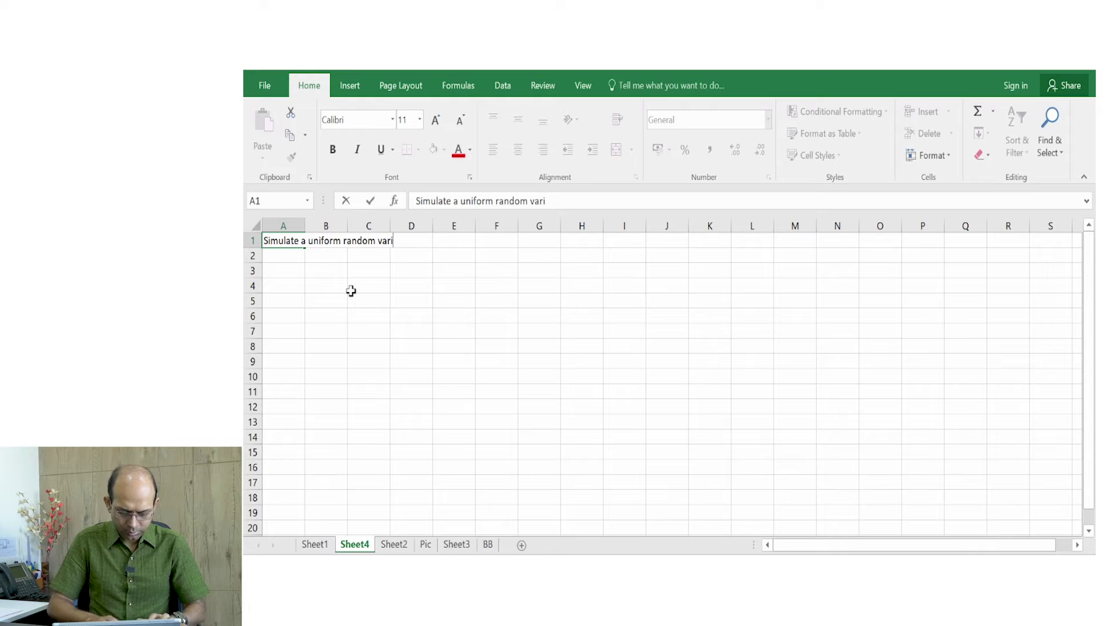
- Complete the heading in cell A1 so it reads "Simulate a uniform random variable on [0,1]"
{"action": "type", "text": "e "}
{"action": "type", "text": "on "}
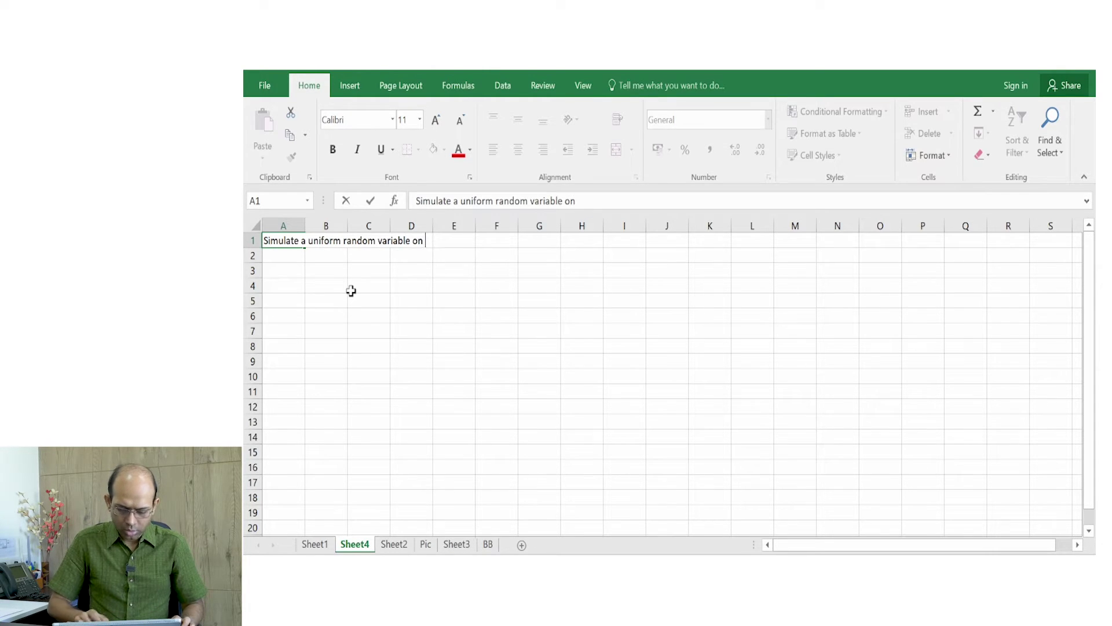
{"action": "type", "text": "[0,1]"}
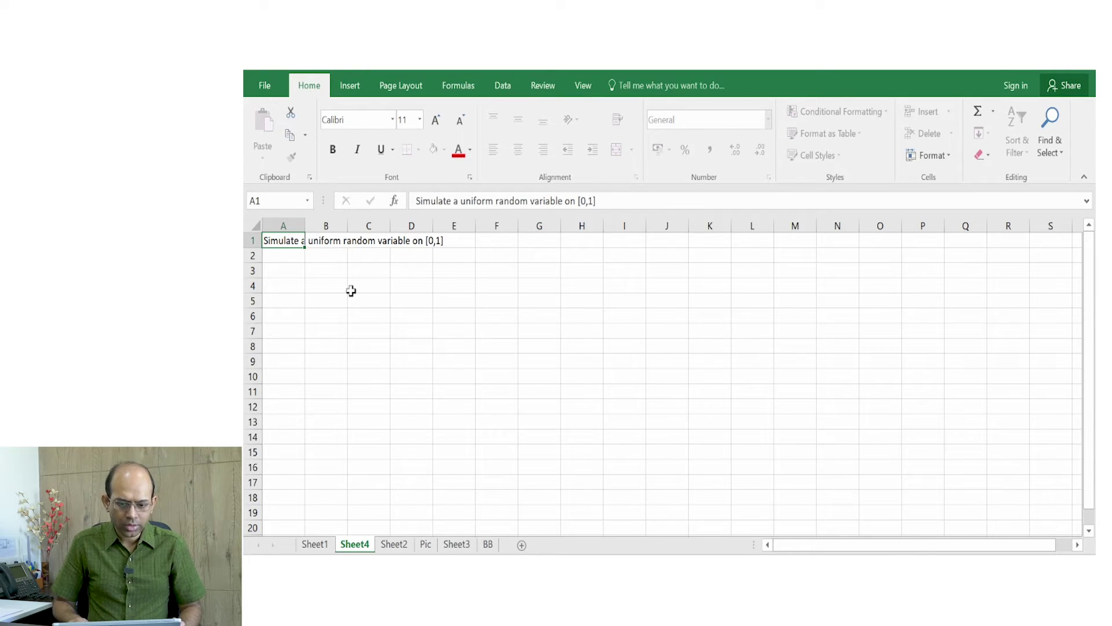
{"action": "key", "text": "Return"}
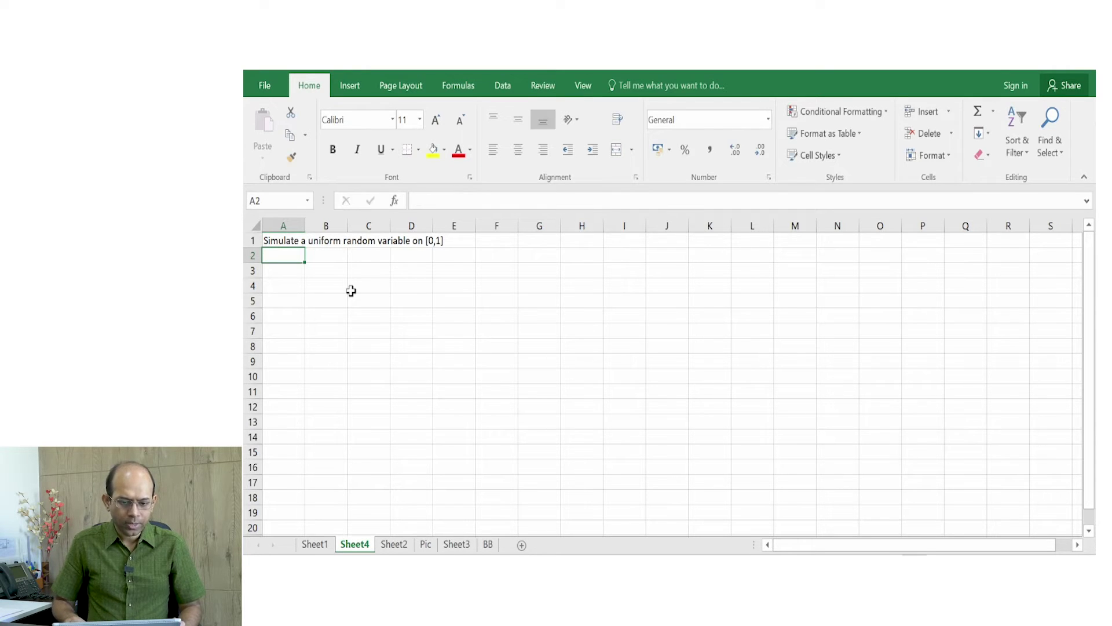
- Label cell A2 "X=" and enter the formula =rand() in cell B2
{"action": "type", "text": "X"}
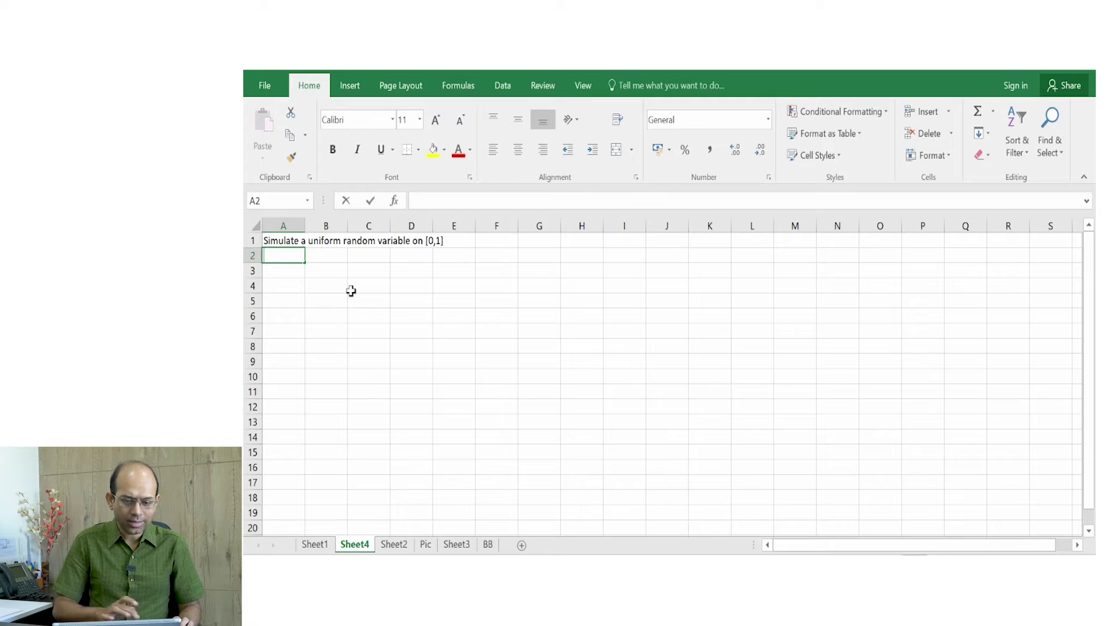
{"action": "type", "text": "="}
{"action": "key", "text": "Tab"}
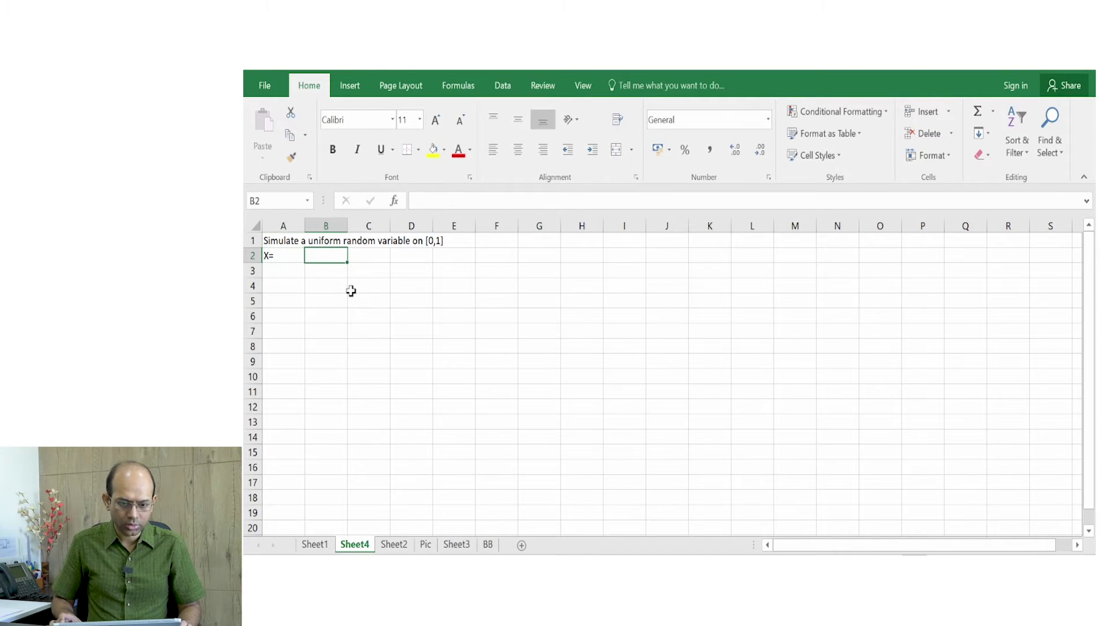
{"action": "type", "text": "="}
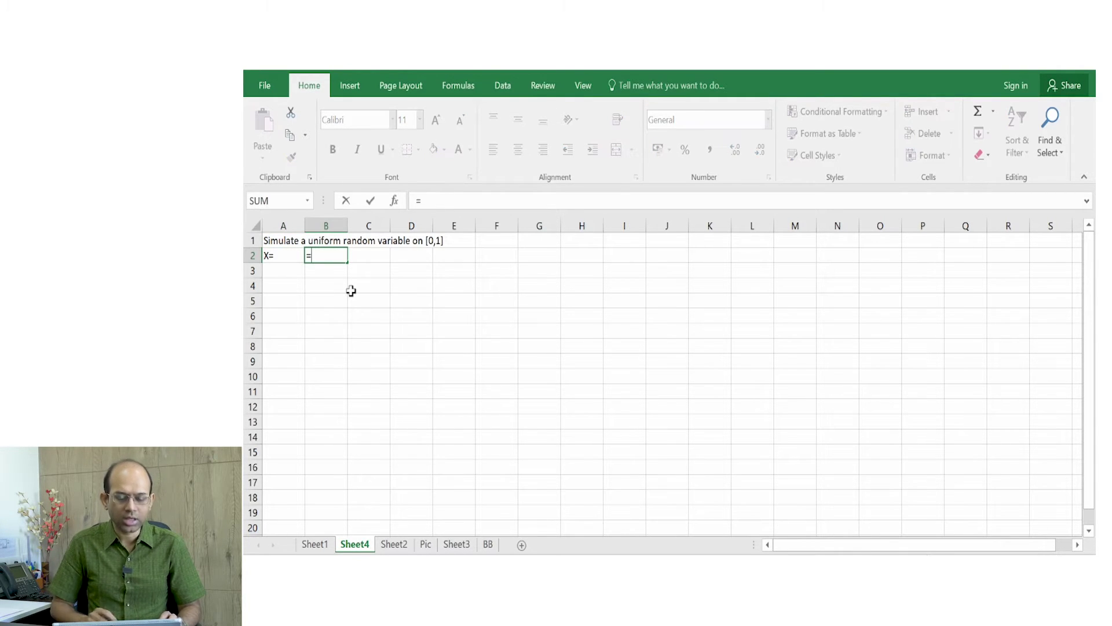
{"action": "type", "text": "rand"}
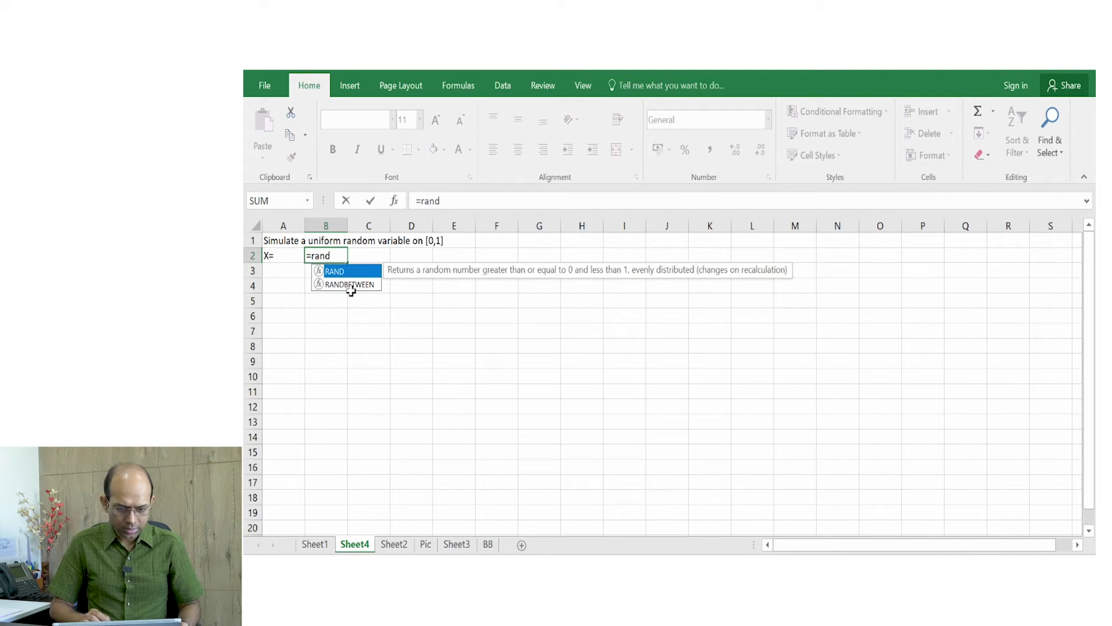
{"action": "type", "text": "()"}
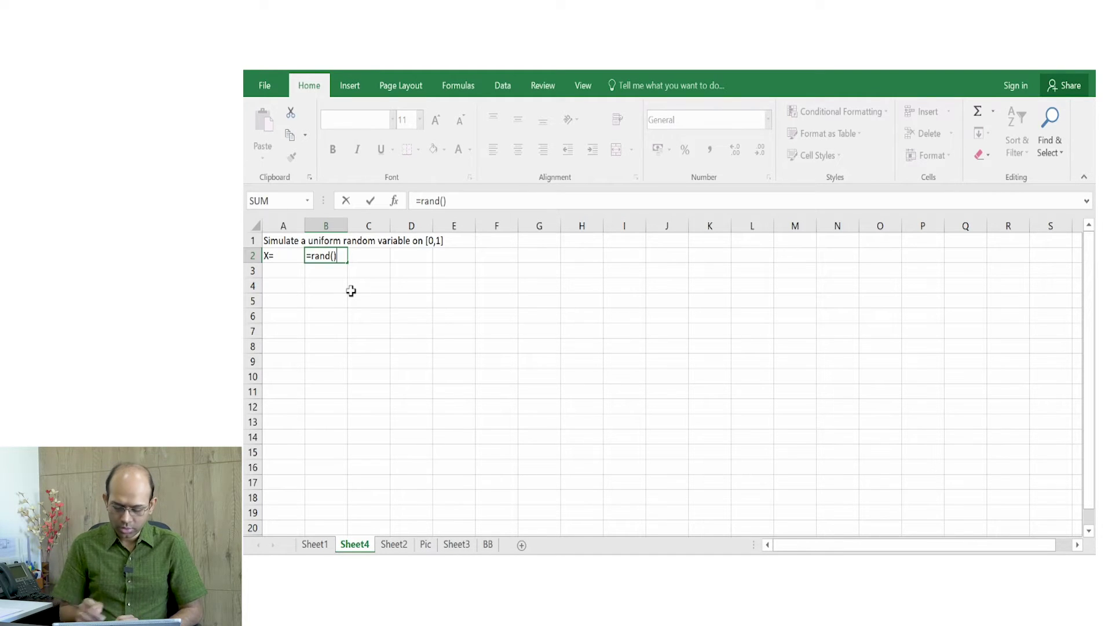
{"action": "left_click", "coordinate": [366, 272]}
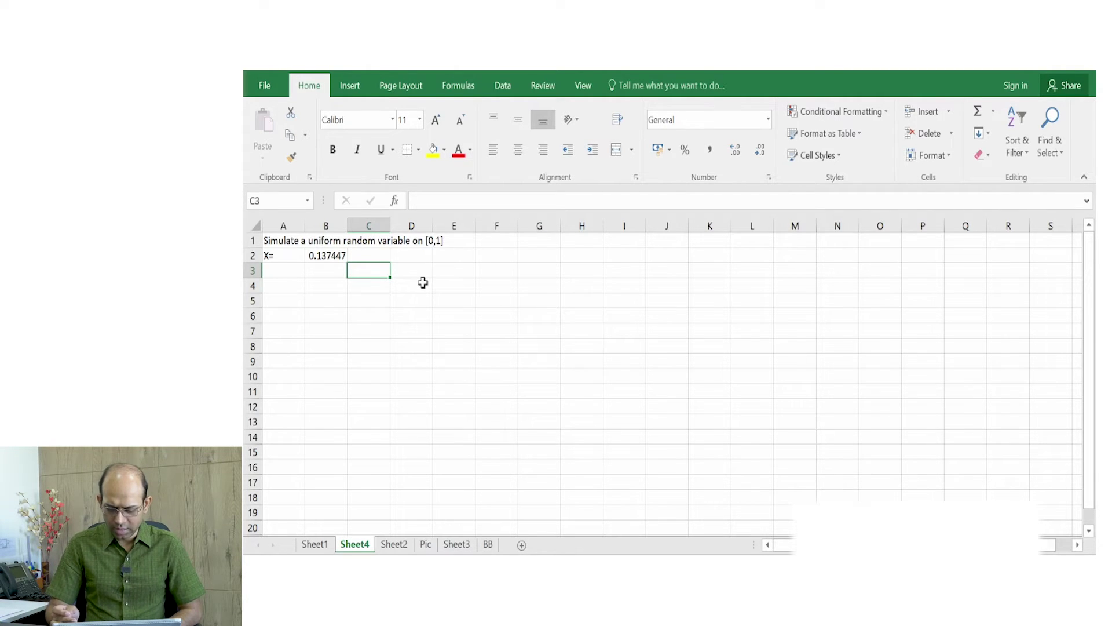
- Recalculate the sheet repeatedly to examine how the random value of X in cell B2 varies
{"action": "key", "text": "Right"}
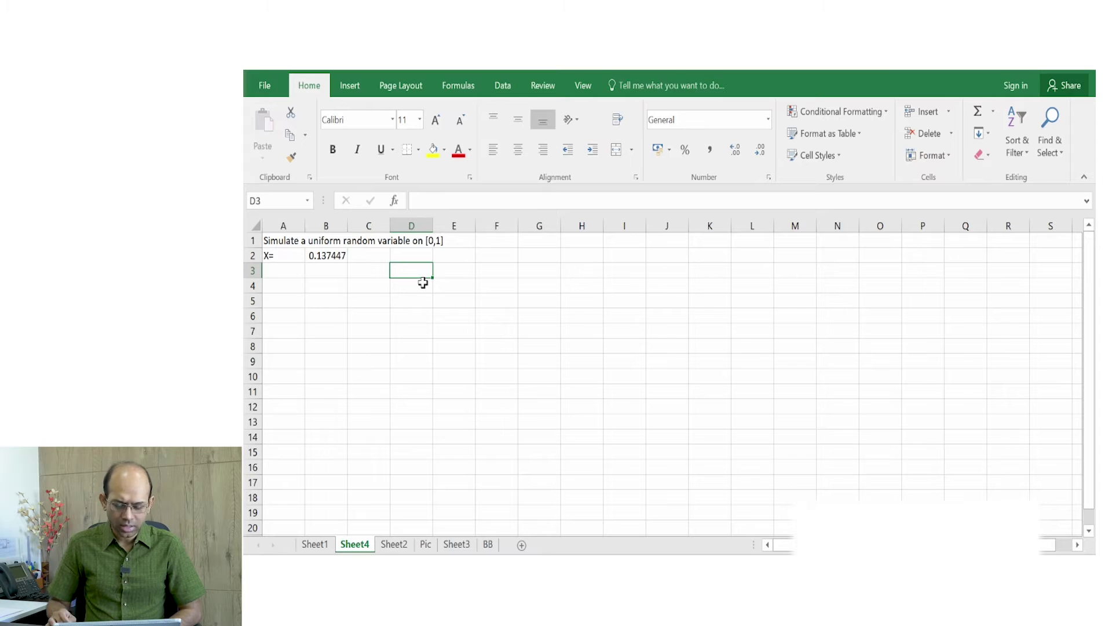
{"action": "key", "text": "Down"}
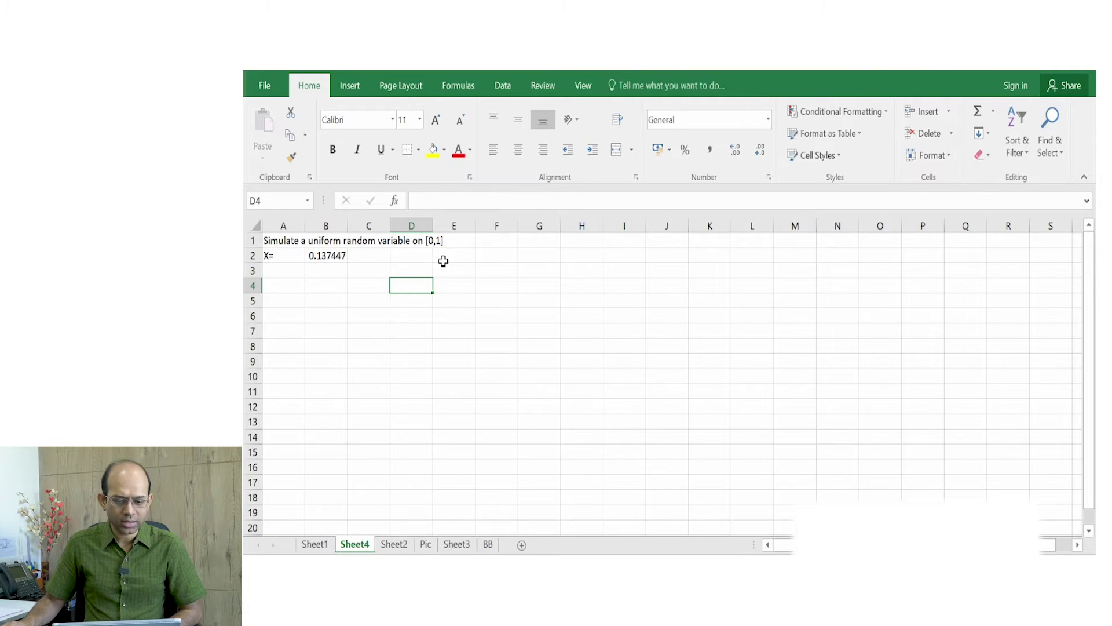
{"action": "left_click", "coordinate": [458, 272]}
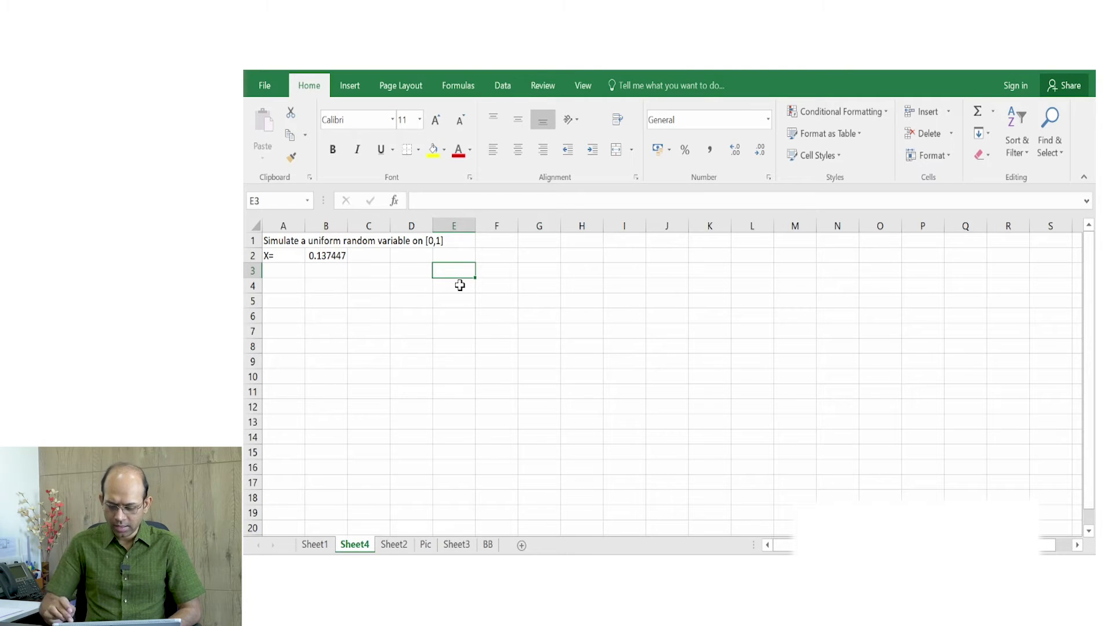
{"action": "key", "text": "F9"}
{"action": "key", "text": "F9"}
{"action": "key", "text": "F9"}
{"action": "key", "text": "F9"}
{"action": "key", "text": "F9"}
{"action": "key", "text": "F9"}
{"action": "key", "text": "F9"}
{"action": "key", "text": "F9"}
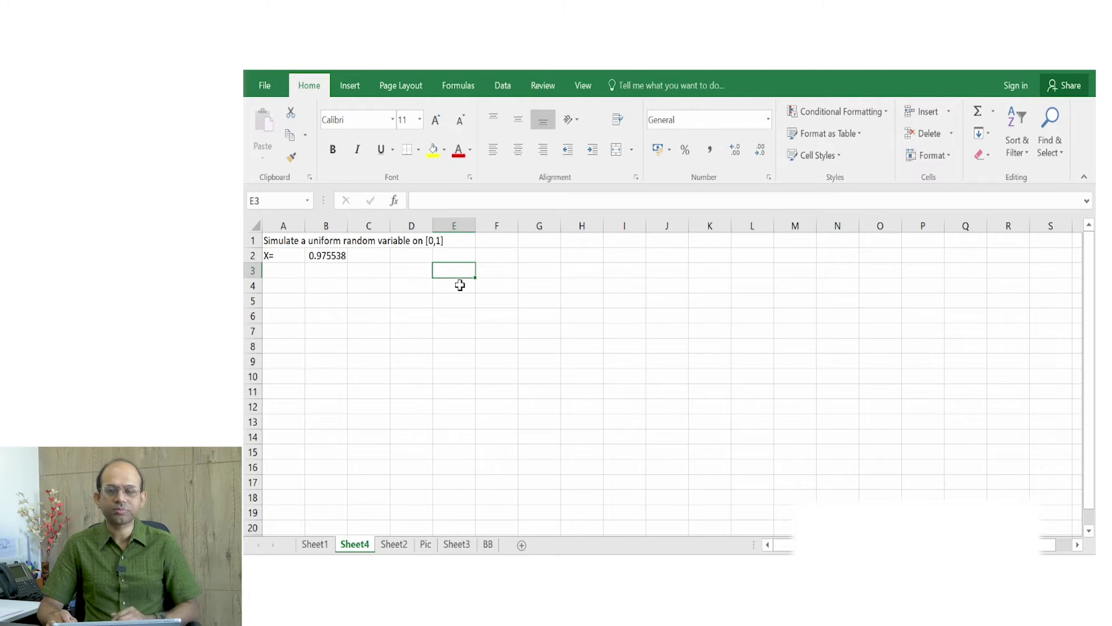
{"action": "key", "text": "F9"}
{"action": "key", "text": "F9"}
{"action": "key", "text": "F9"}
{"action": "key", "text": "F9"}
{"action": "key", "text": "F9"}
{"action": "key", "text": "F9"}
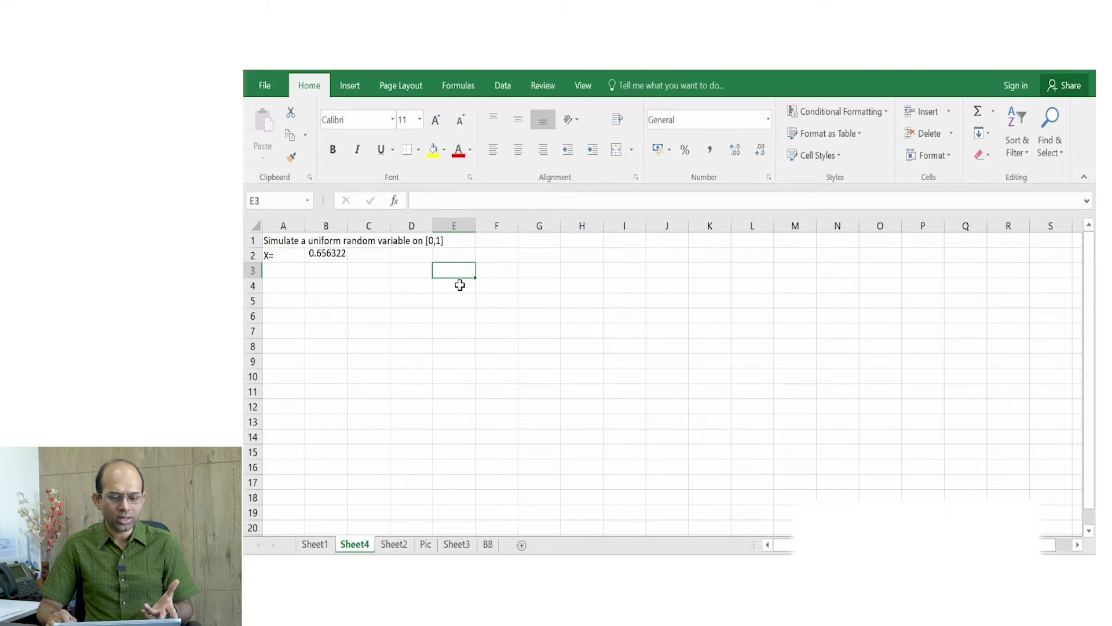
{"action": "key", "text": "F9"}
{"action": "key", "text": "F9"}
{"action": "key", "text": "F9"}
{"action": "key", "text": "F9"}
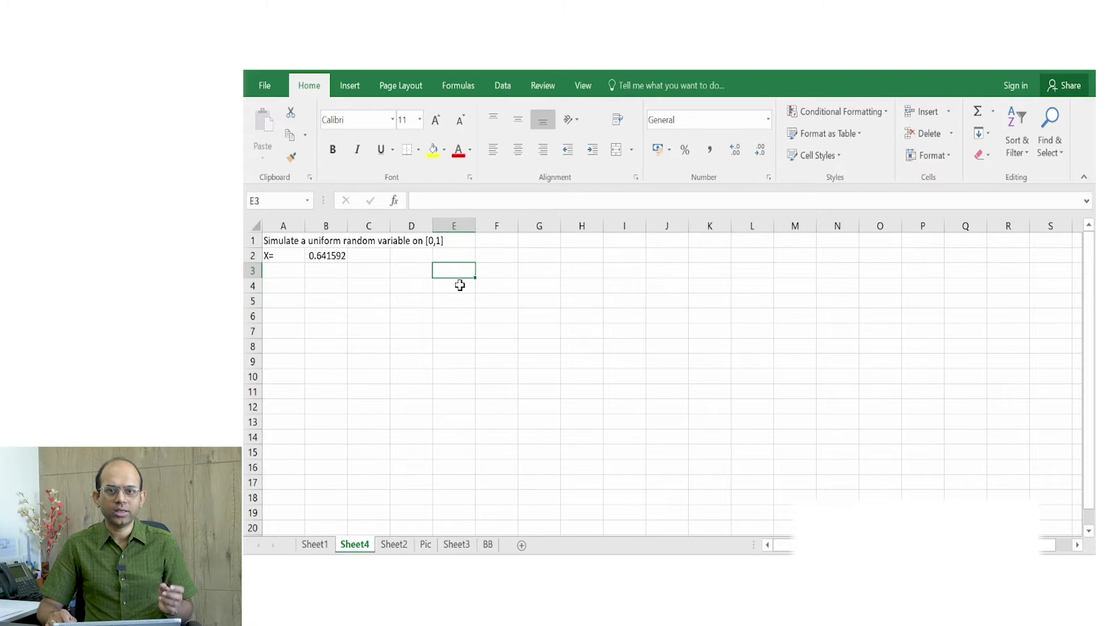
{"action": "key", "text": "F9"}
{"action": "key", "text": "F9"}
{"action": "key", "text": "F9"}
{"action": "key", "text": "F9"}
{"action": "key", "text": "F9"}
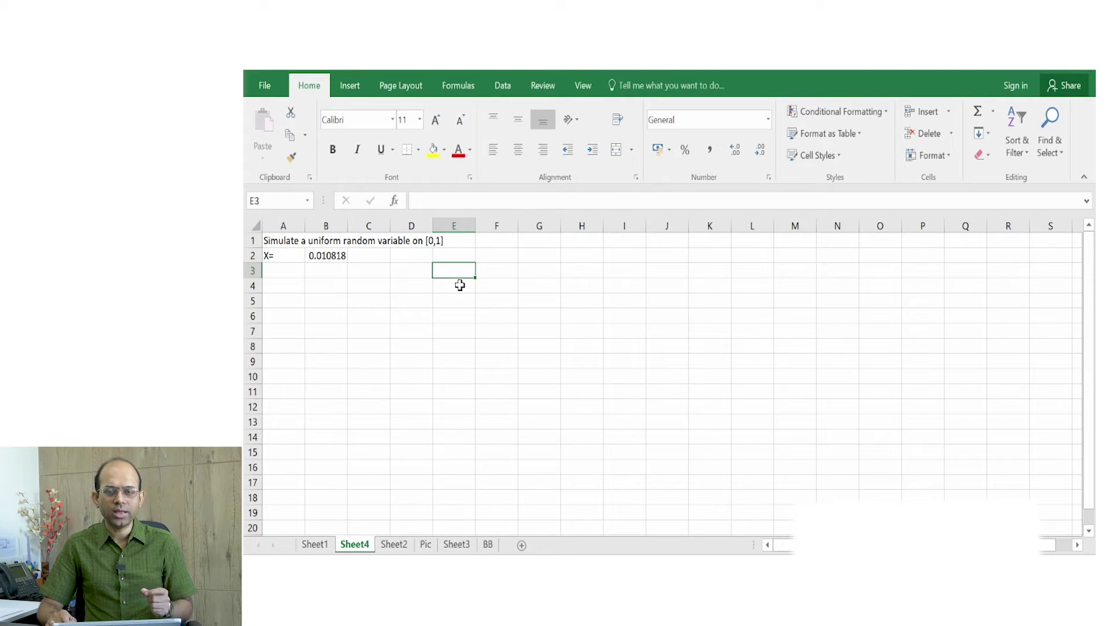
{"action": "key", "text": "F9"}
{"action": "key", "text": "F9"}
{"action": "key", "text": "F9"}
{"action": "key", "text": "F9"}
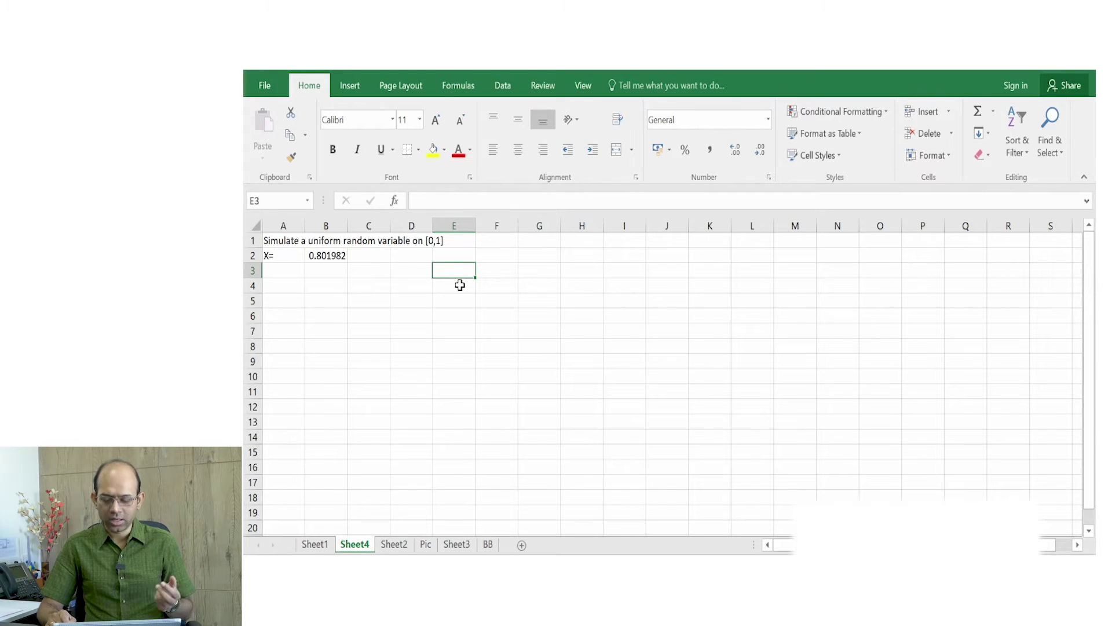
{"action": "key", "text": "F9"}
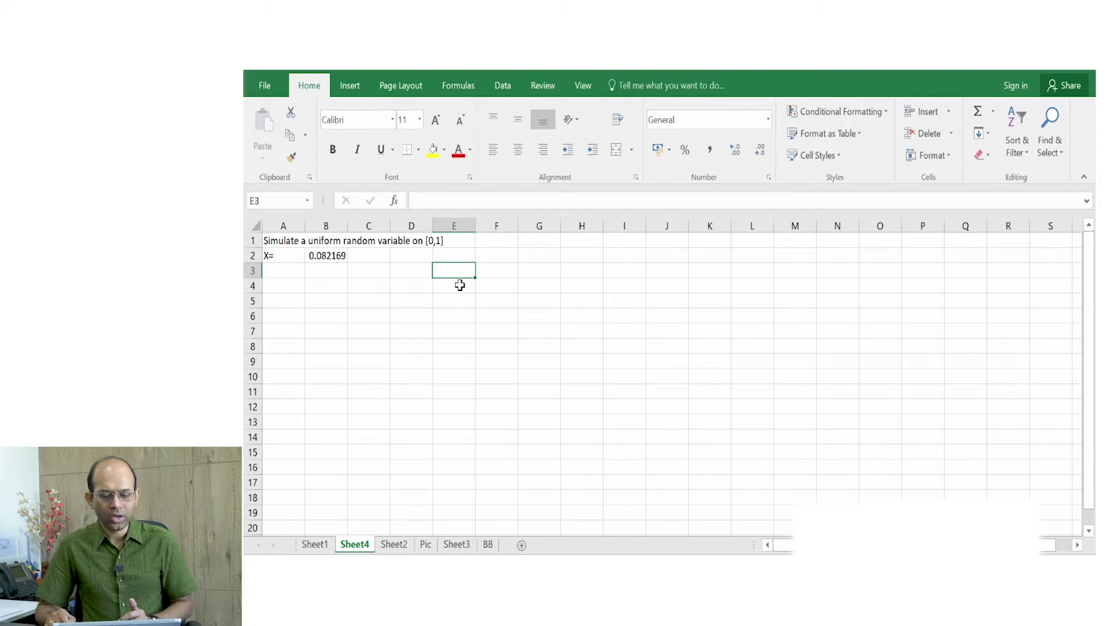
{"action": "key", "text": "F9"}
{"action": "key", "text": "F9"}
{"action": "key", "text": "F9"}
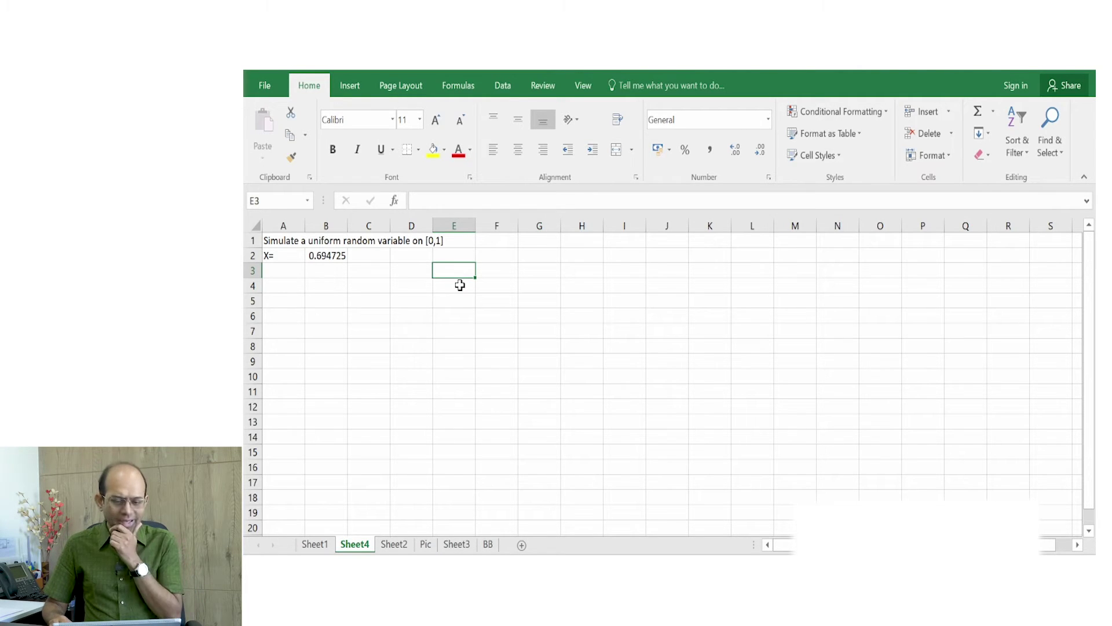
- Enter the label "N=" in cell A3, directly below the "X=" label
{"action": "key", "text": "Left"}
{"action": "key", "text": "Left"}
{"action": "key", "text": "Left"}
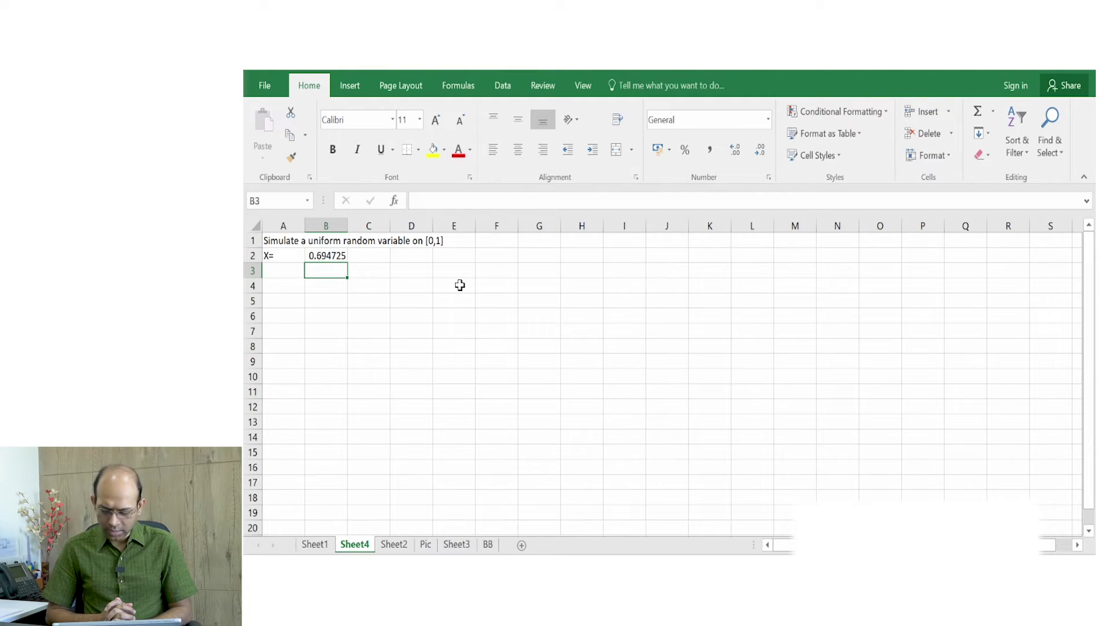
{"action": "key", "text": "Left"}
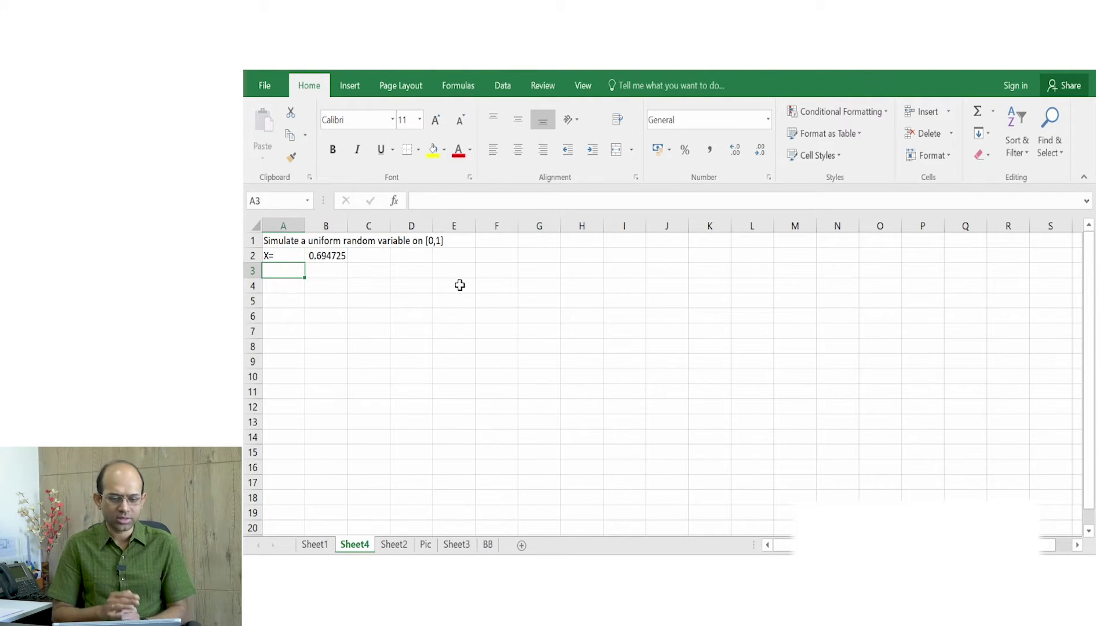
{"action": "key", "text": "Up"}
{"action": "key", "text": "Right"}
{"action": "key", "text": "Down"}
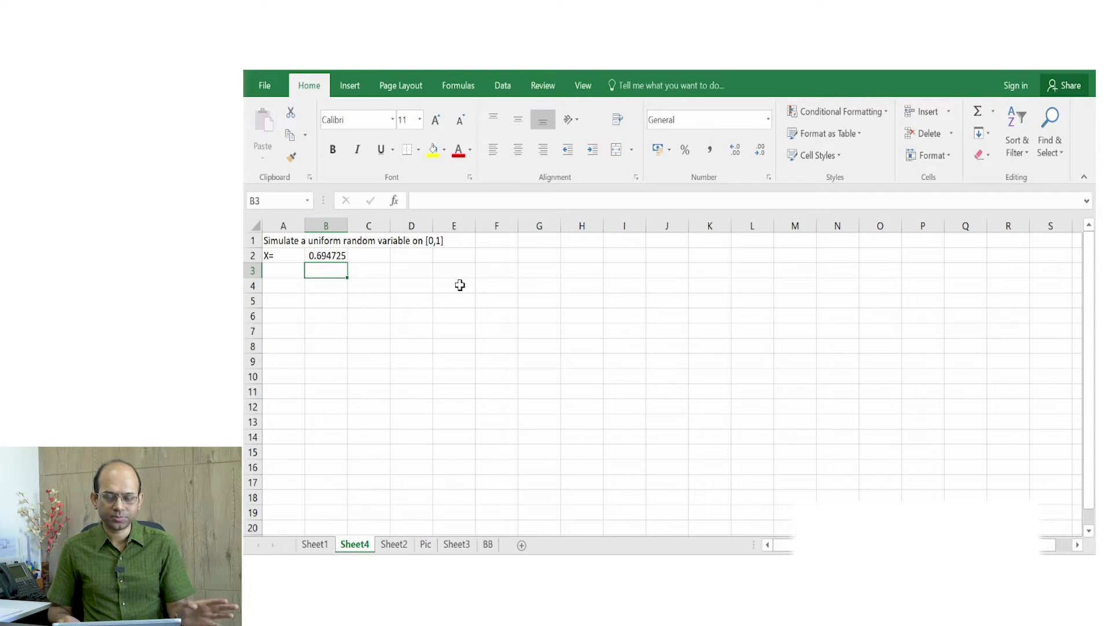
{"action": "key", "text": "Left"}
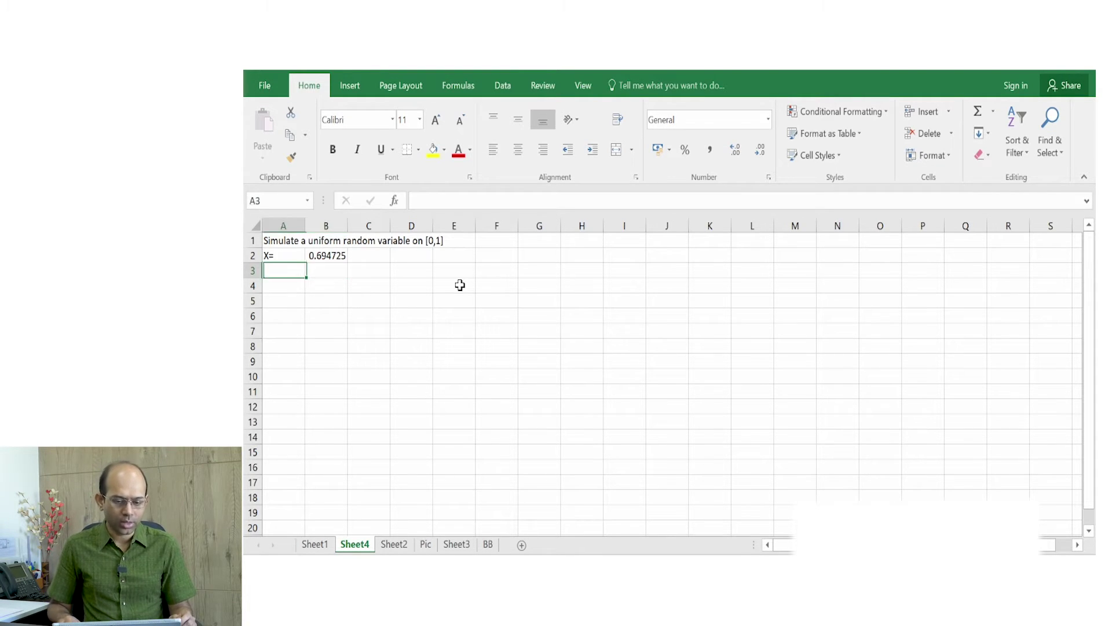
{"action": "type", "text": "N"}
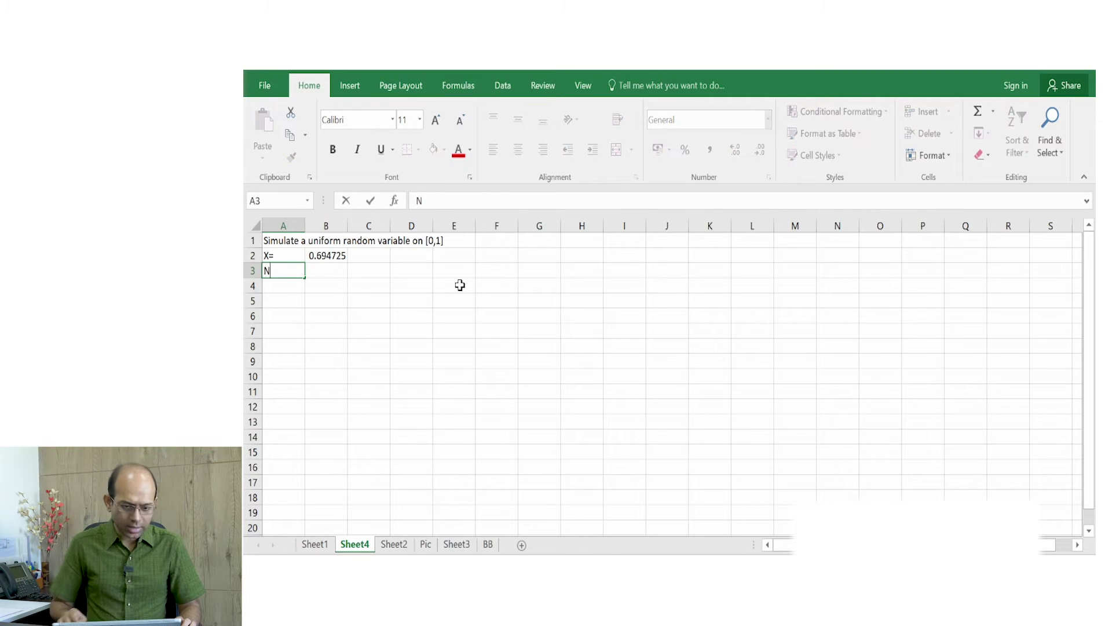
{"action": "type", "text": "="}
{"action": "key", "text": "Tab"}
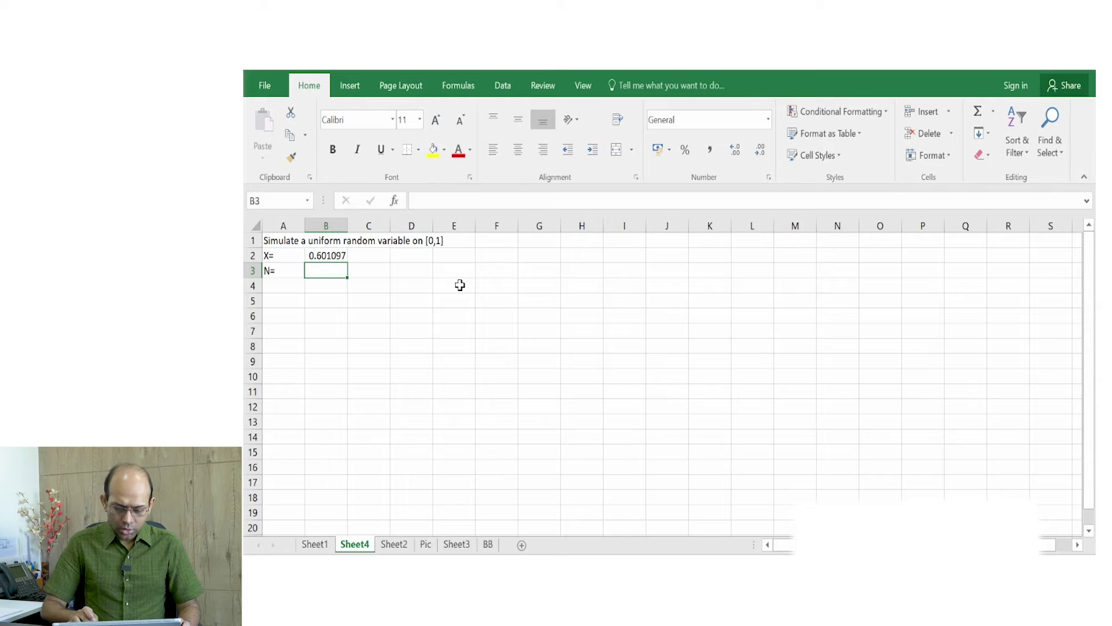
- Enter the formula =NORM.INV(B2,0,1) in cell B3, using X as probability, mean 0 and standard deviation 1
{"action": "type", "text": "="}
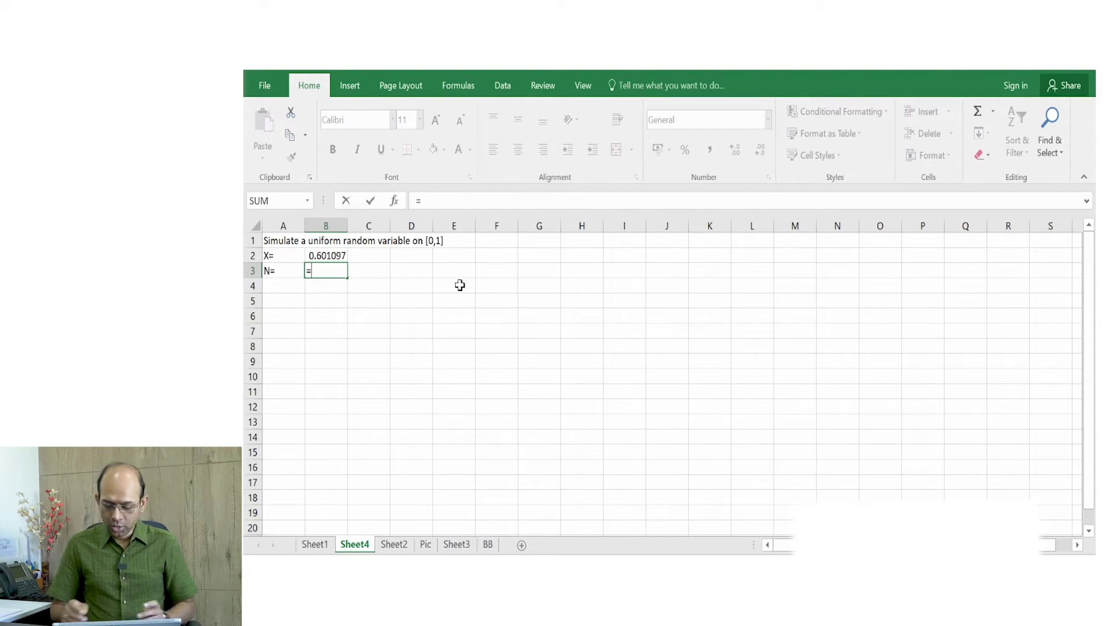
{"action": "type", "text": "no"}
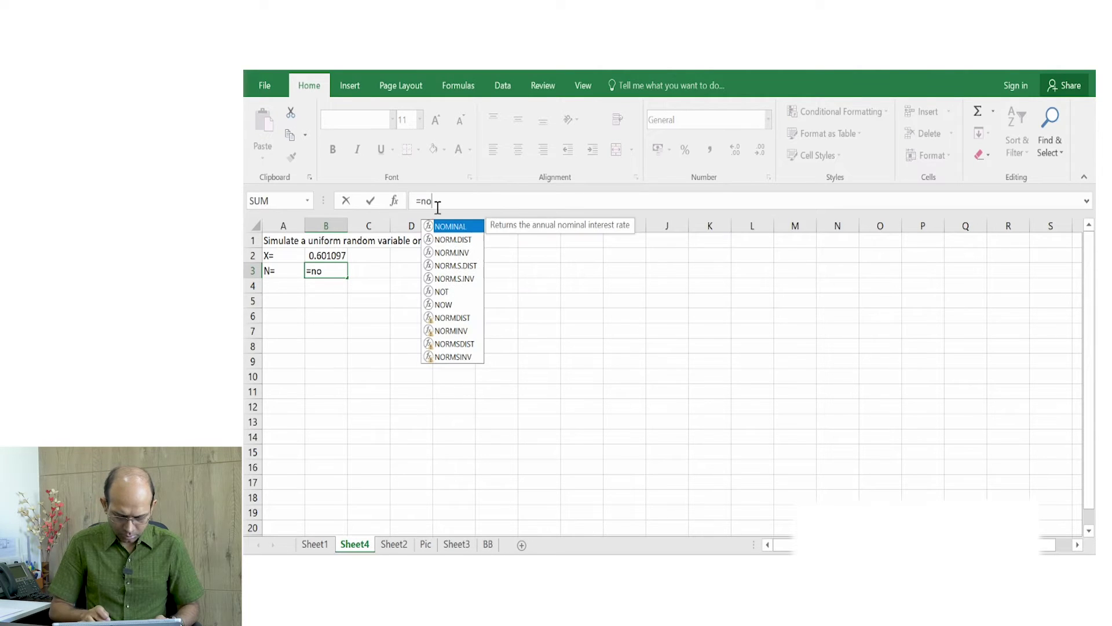
{"action": "left_click", "coordinate": [463, 253]}
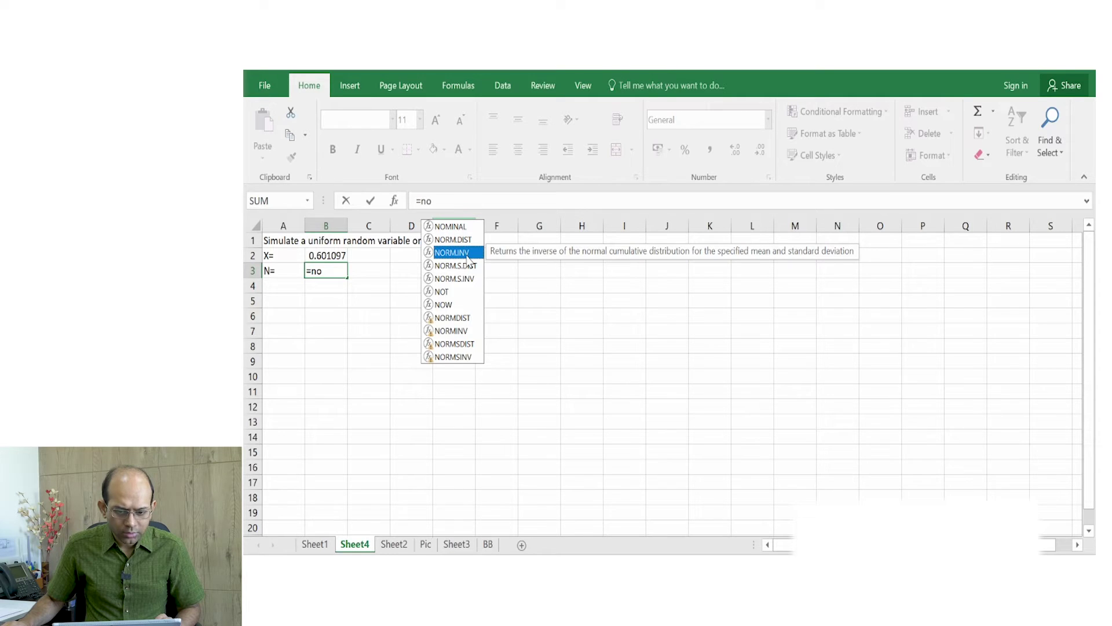
{"action": "double_click", "coordinate": [468, 253]}
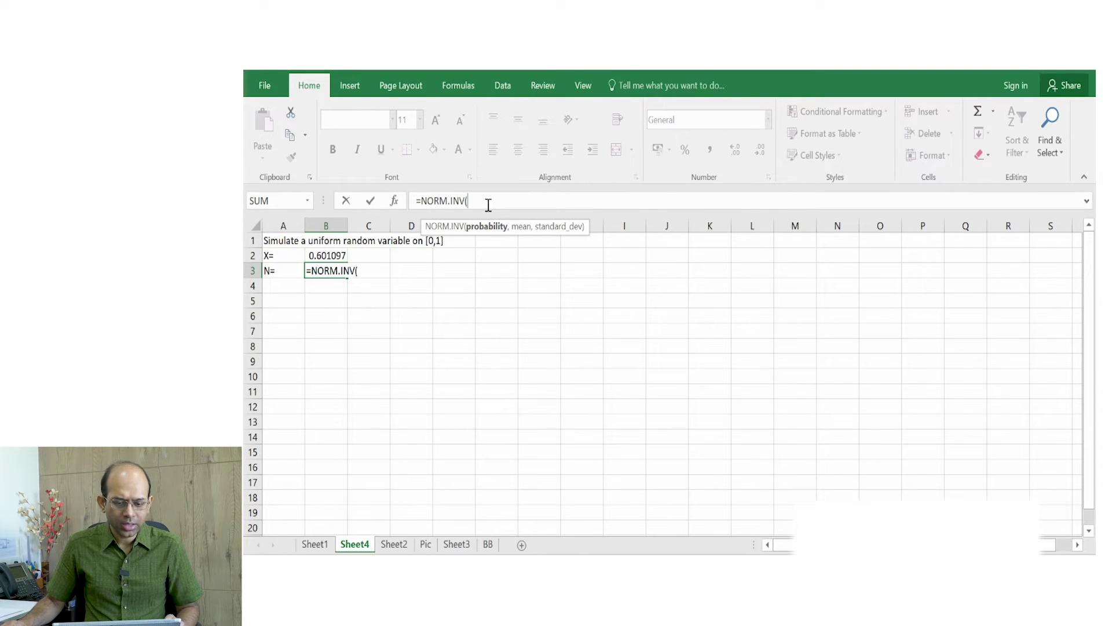
{"action": "left_click", "coordinate": [340, 256]}
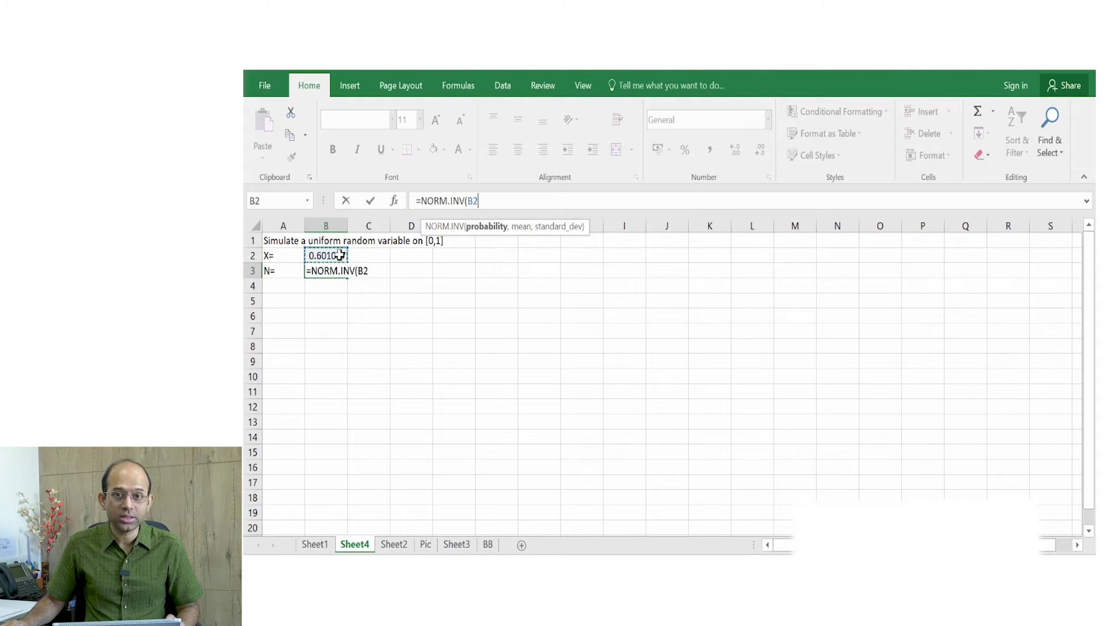
{"action": "type", "text": ","}
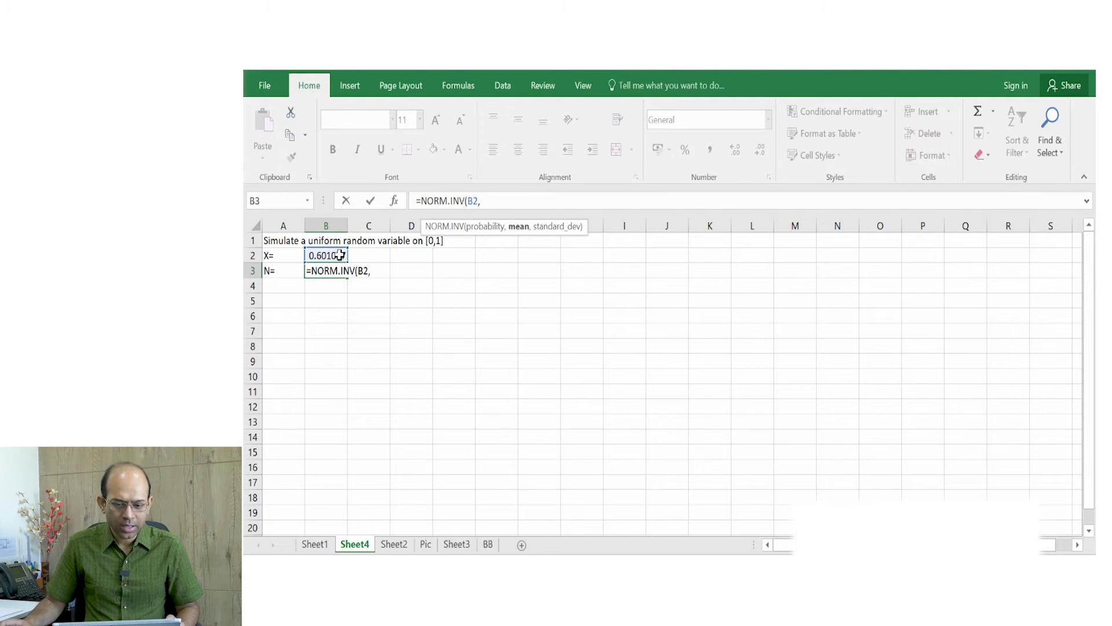
{"action": "type", "text": "0,"}
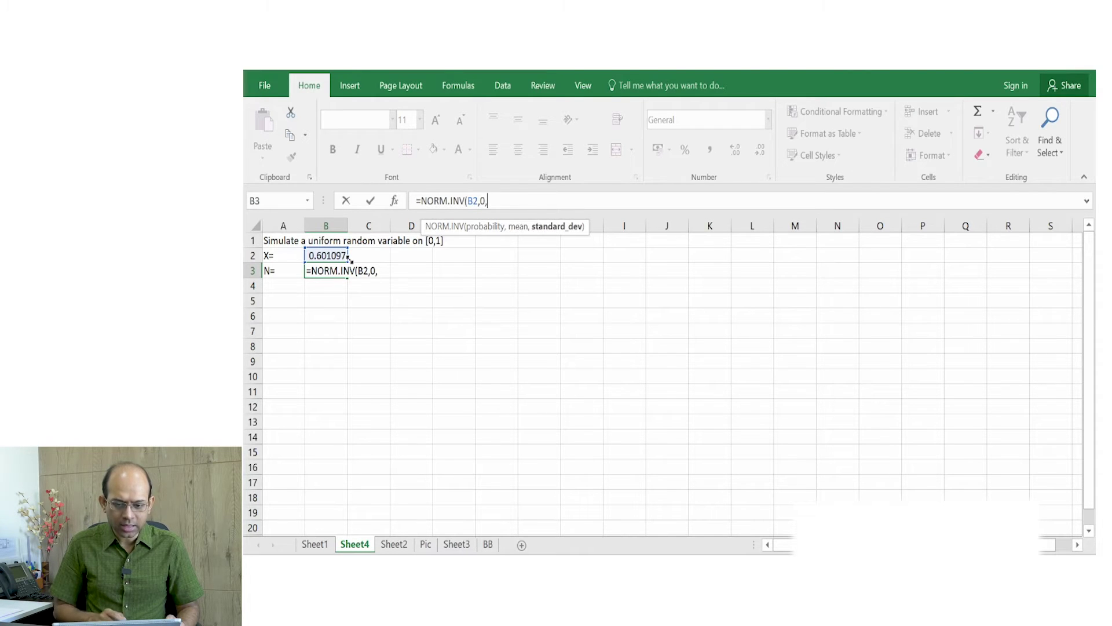
{"action": "type", "text": "1"}
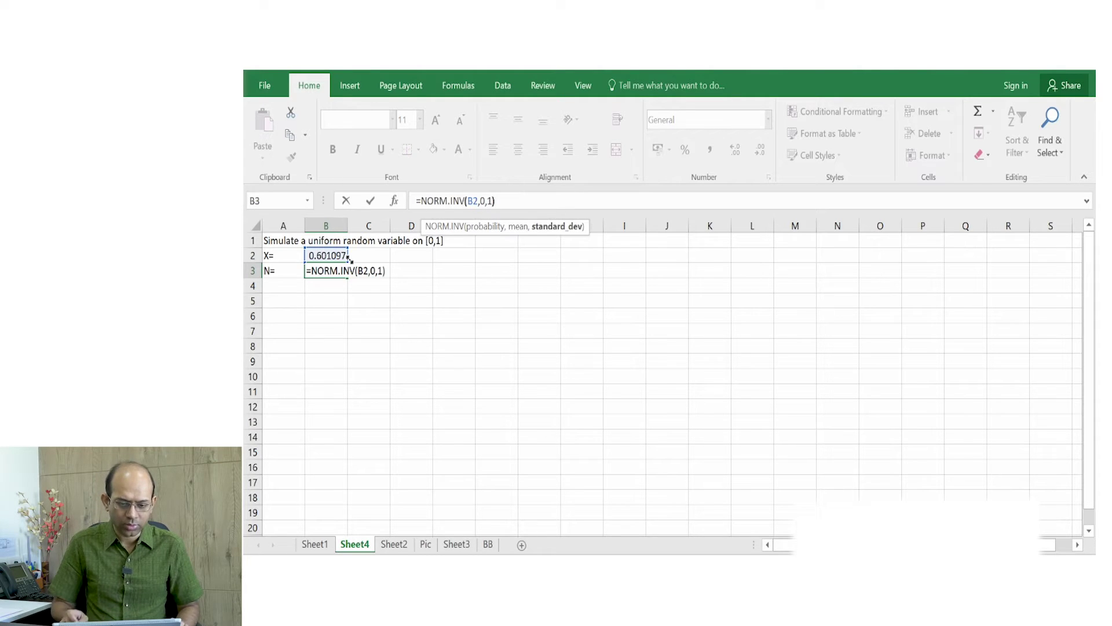
{"action": "type", "text": ")"}
{"action": "key", "text": "Return"}
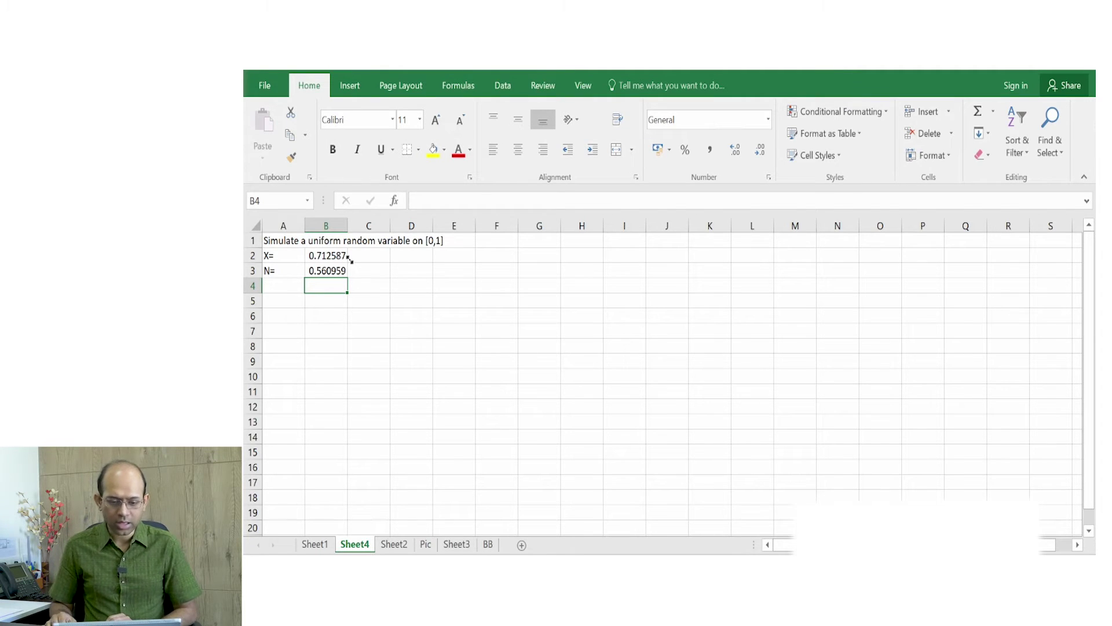
{"action": "key", "text": "Right"}
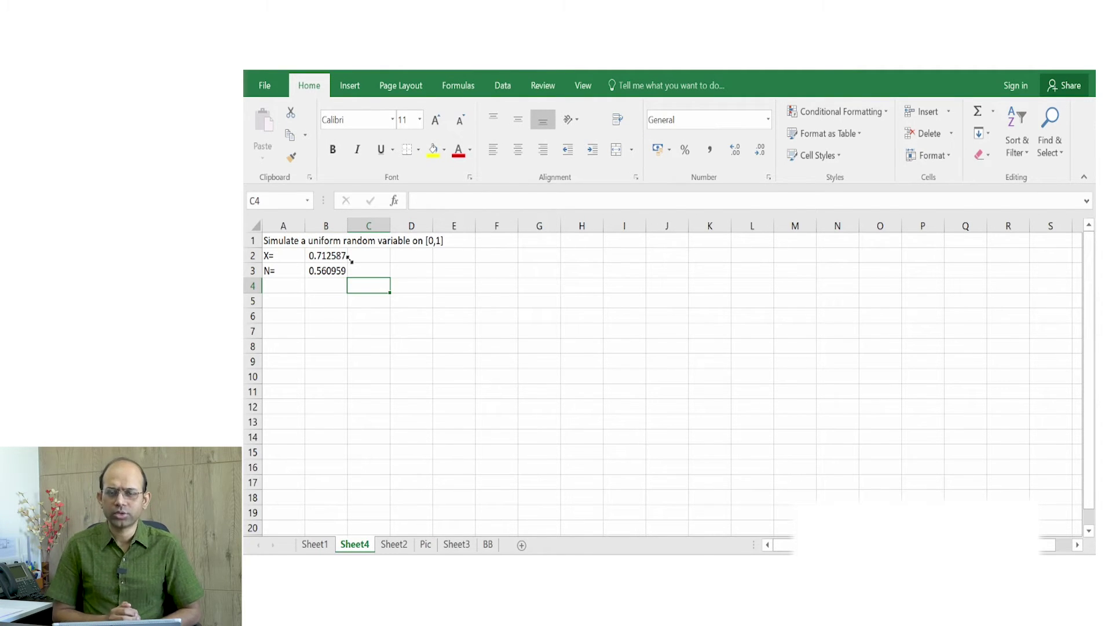
- Recalculate the sheet several times to examine how N in cell B3 changes along with X in B2
{"action": "key", "text": "Up"}
{"action": "key", "text": "Left"}
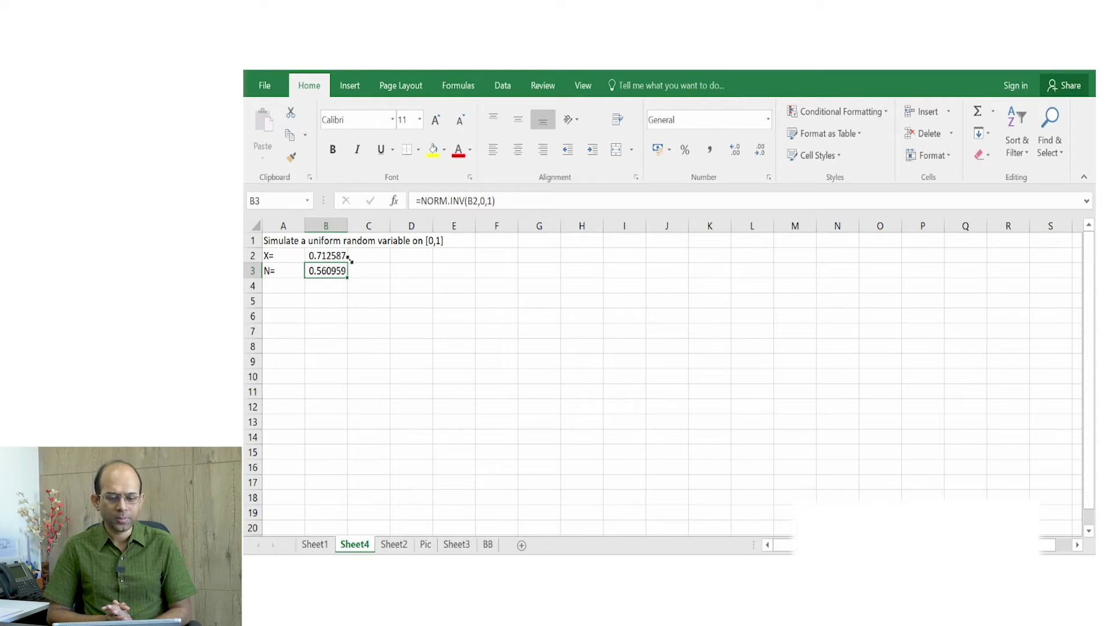
{"action": "key", "text": "Right"}
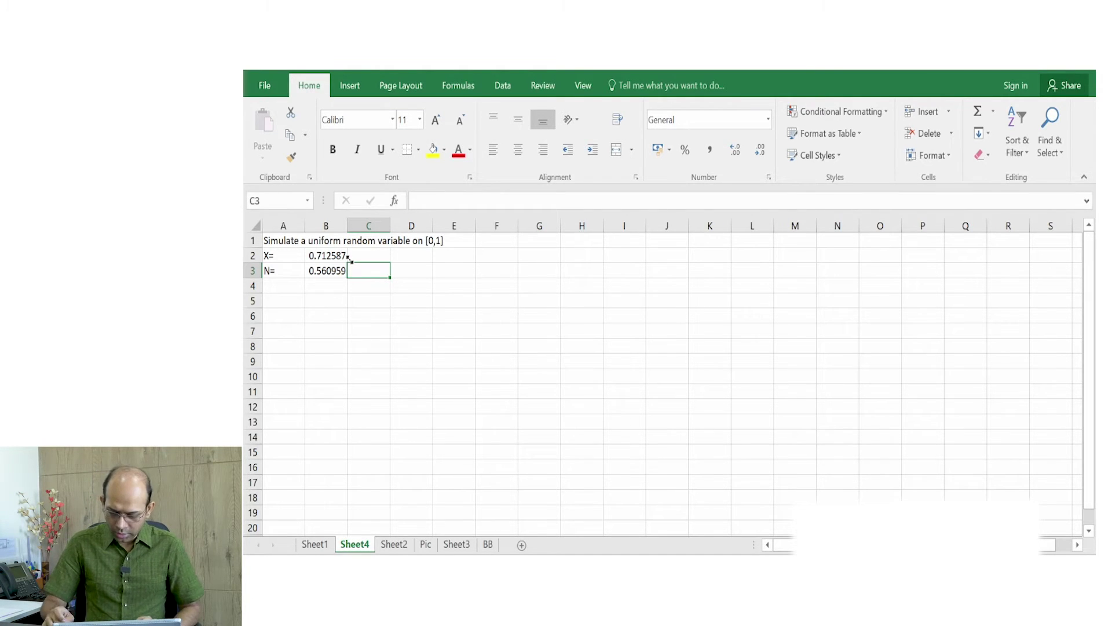
{"action": "key", "text": "F9"}
{"action": "key", "text": "F9"}
{"action": "key", "text": "F9"}
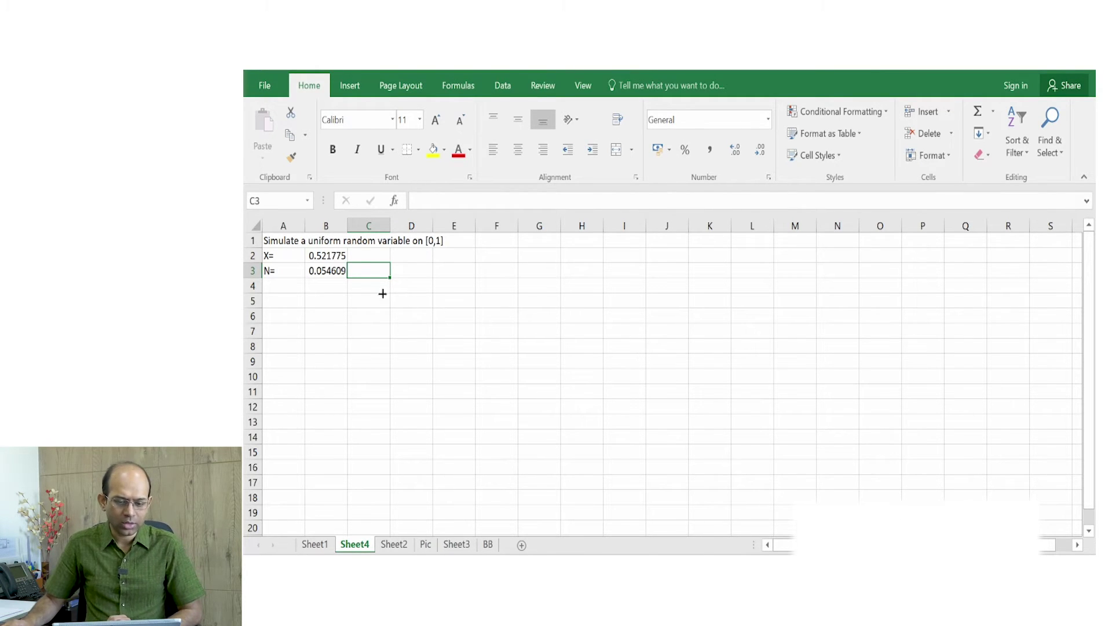
- Review the formulas behind X in cell B2 and N in cell B3
{"action": "left_click", "coordinate": [336, 256]}
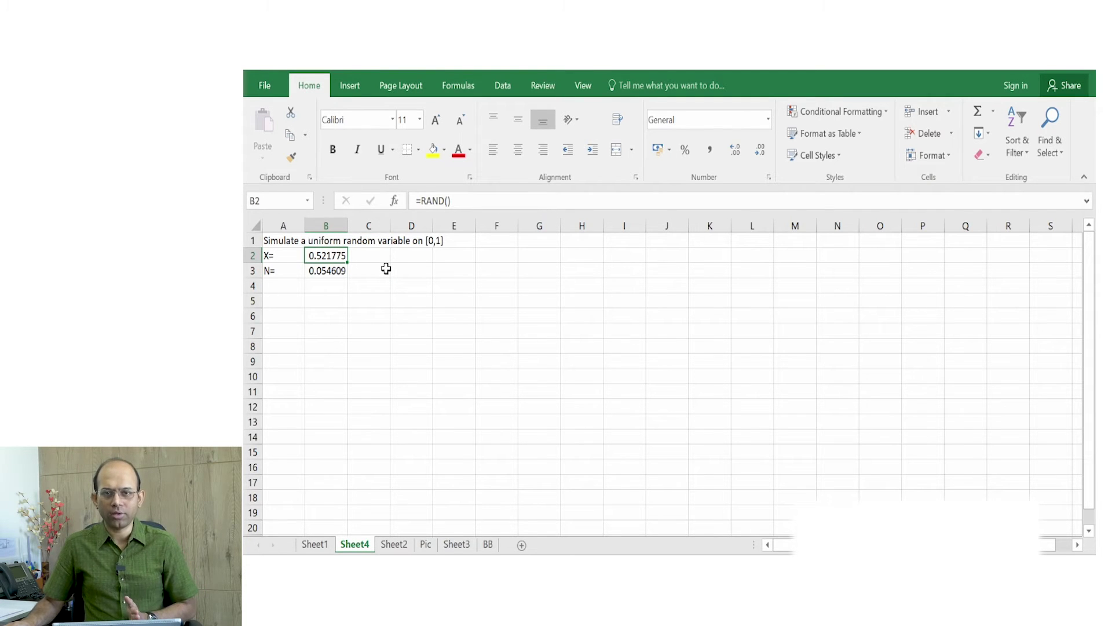
{"action": "left_click", "coordinate": [325, 270]}
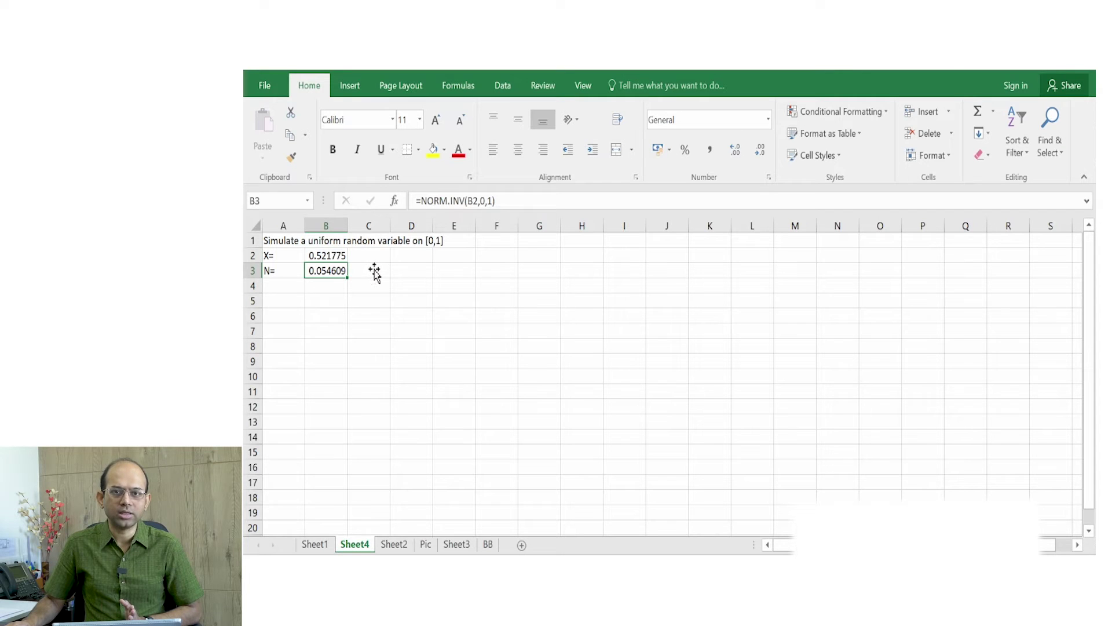
{"action": "left_click", "coordinate": [341, 258]}
{"action": "double_click", "coordinate": [341, 258]}
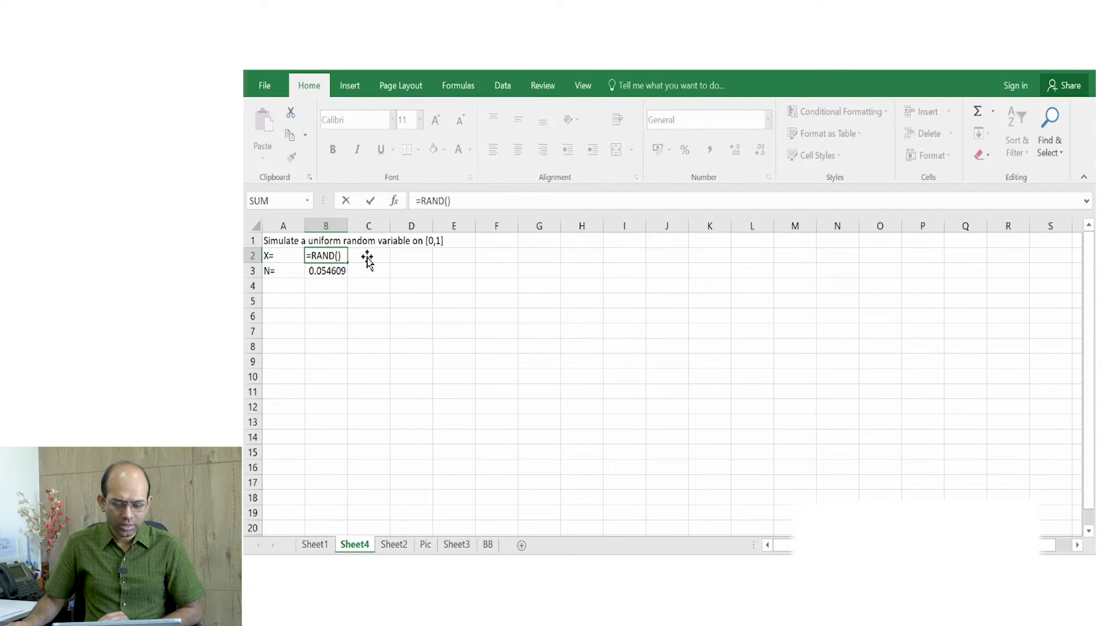
{"action": "key", "text": "Return"}
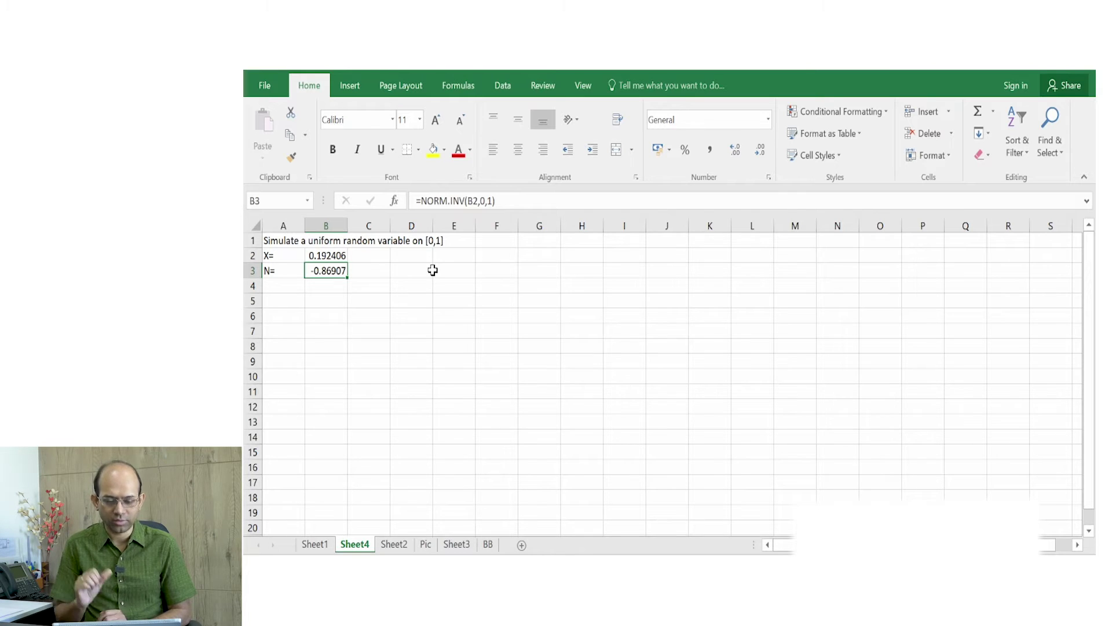
- Recalculate the sheet six times to compare successive simulated values of X and N
{"action": "key", "text": "Right"}
{"action": "key", "text": "F9"}
{"action": "key", "text": "F9"}
{"action": "key", "text": "F9"}
{"action": "key", "text": "F9"}
{"action": "key", "text": "F9"}
{"action": "key", "text": "F9"}
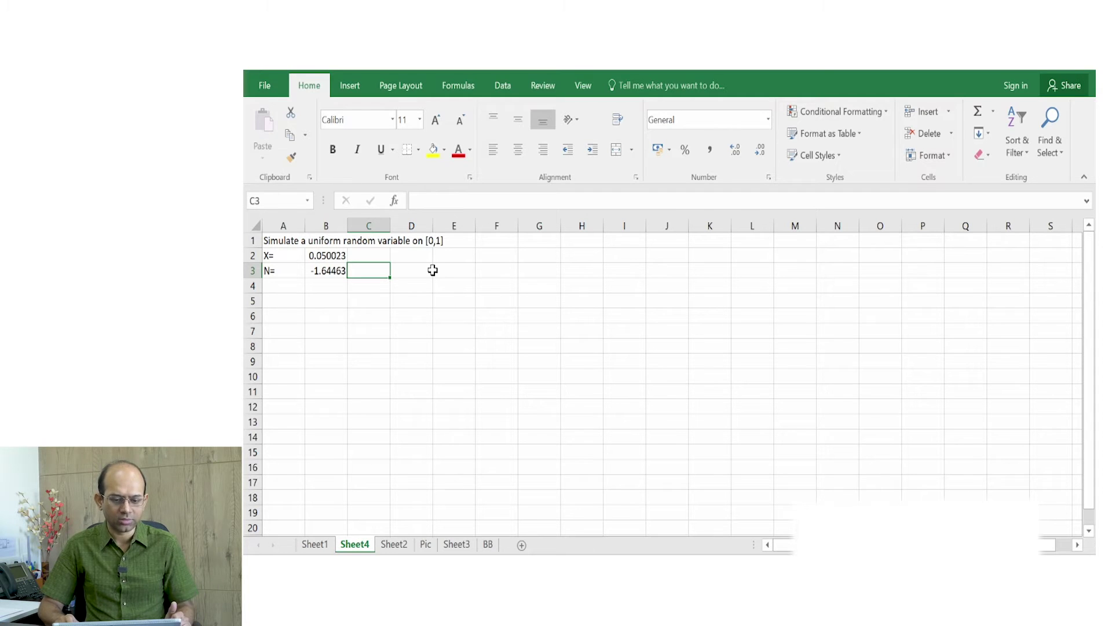
{"action": "left_click", "coordinate": [432, 270]}
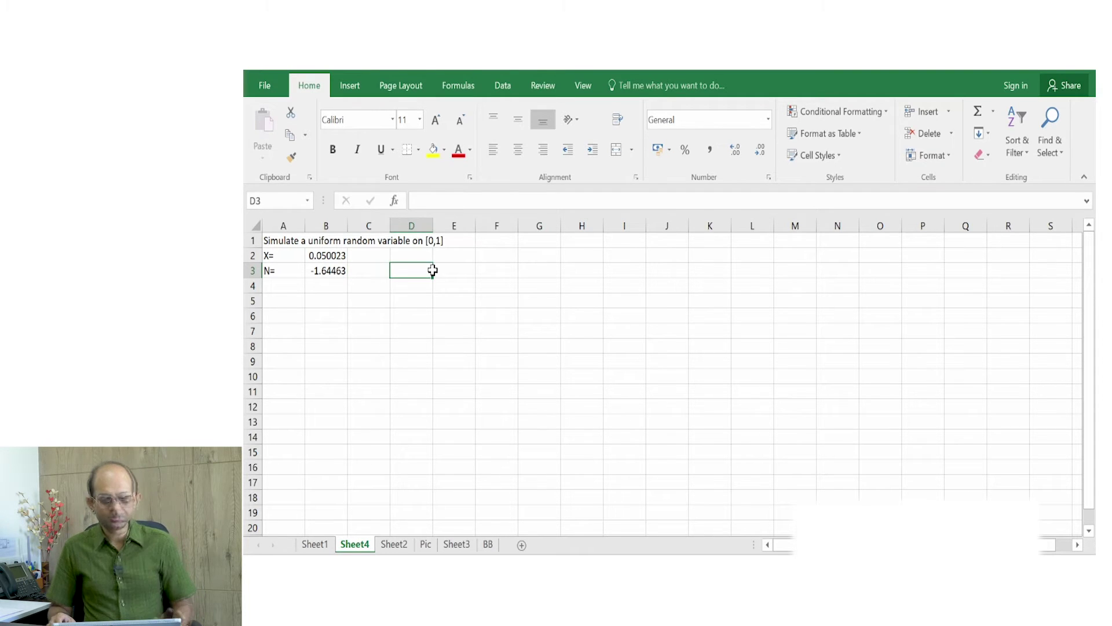
{"action": "key", "text": "Left"}
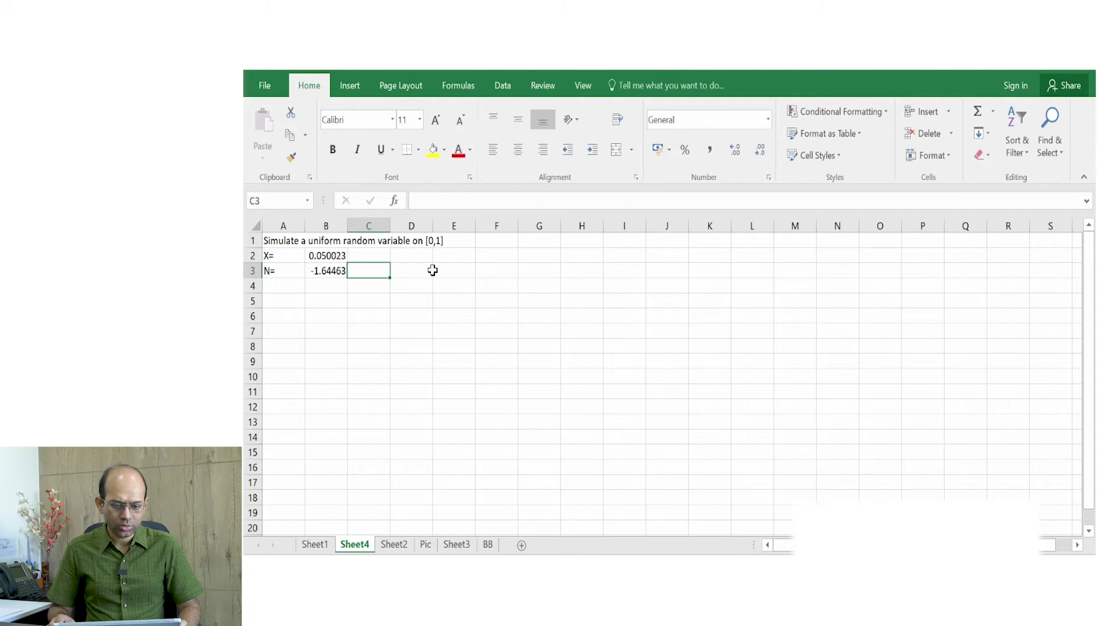
{"action": "key", "text": "Right"}
{"action": "key", "text": "Right"}
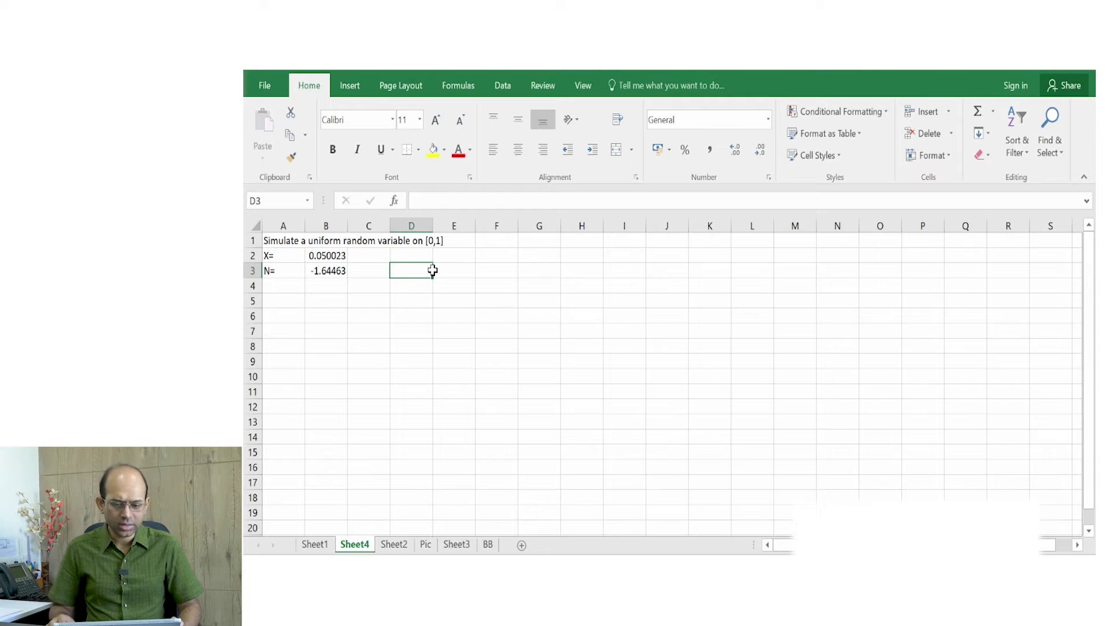
{"action": "key", "text": "Up"}
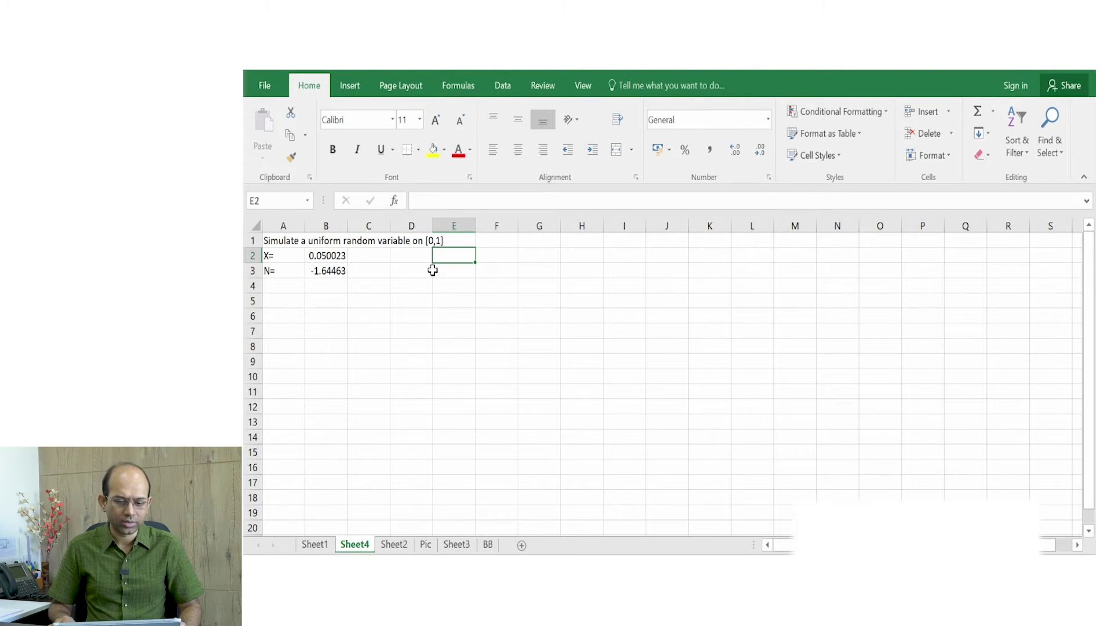
{"action": "key", "text": "Left"}
{"action": "key", "text": "Left"}
{"action": "key", "text": "Up"}
{"action": "key", "text": "Down"}
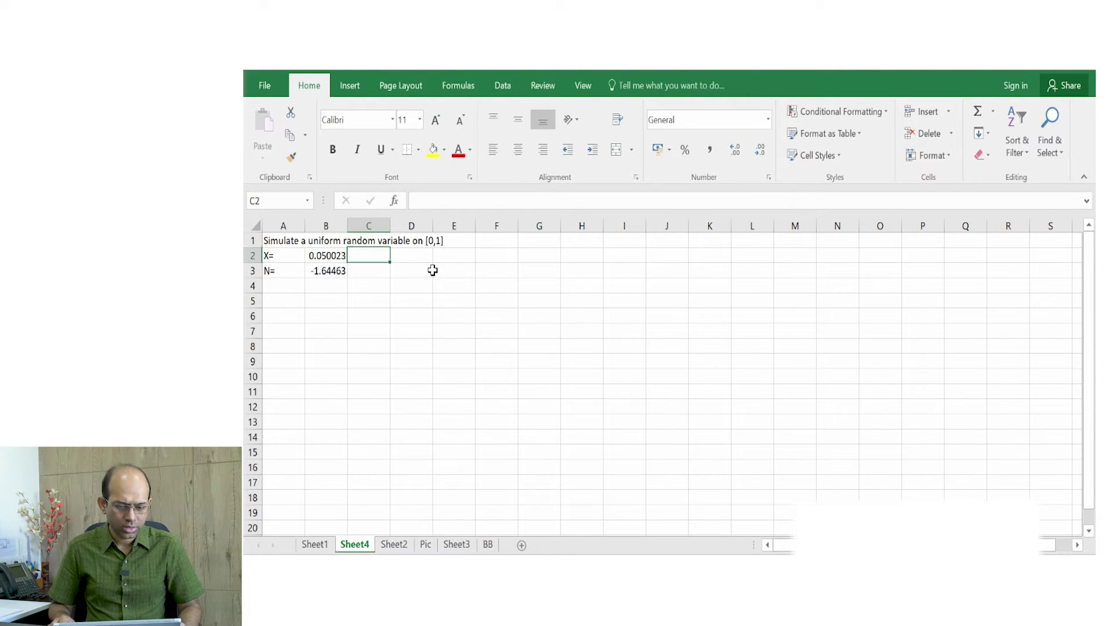
{"action": "key", "text": "Down"}
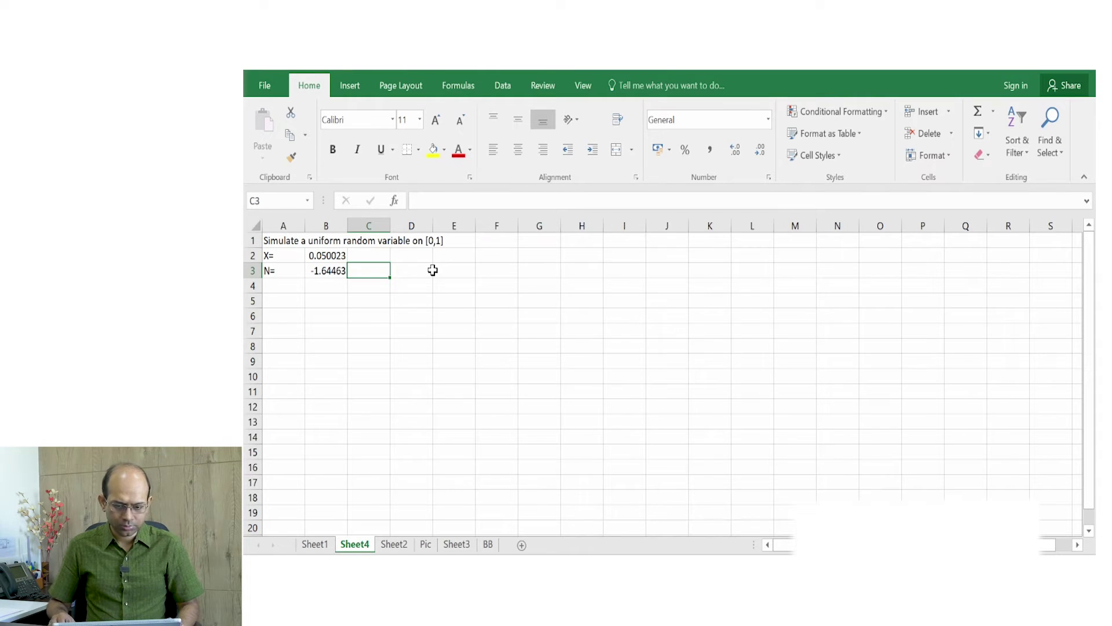
- Enter the formula =NORM.INV(rand(),0,1) in cell A4 to generate a standard normal value directly
{"action": "left_click", "coordinate": [293, 287]}
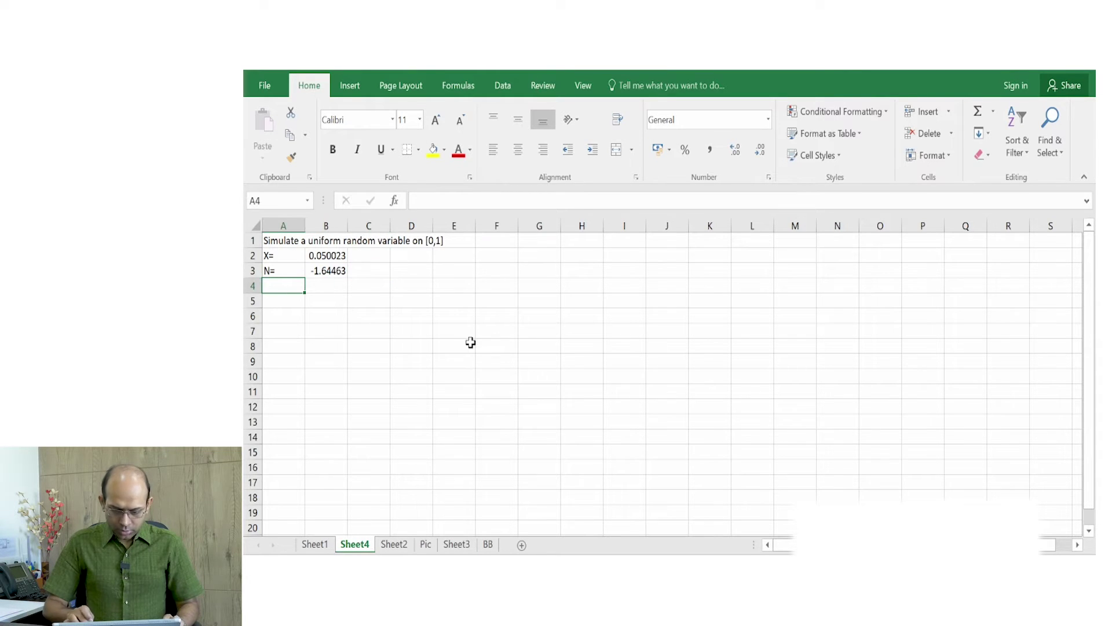
{"action": "type", "text": "="}
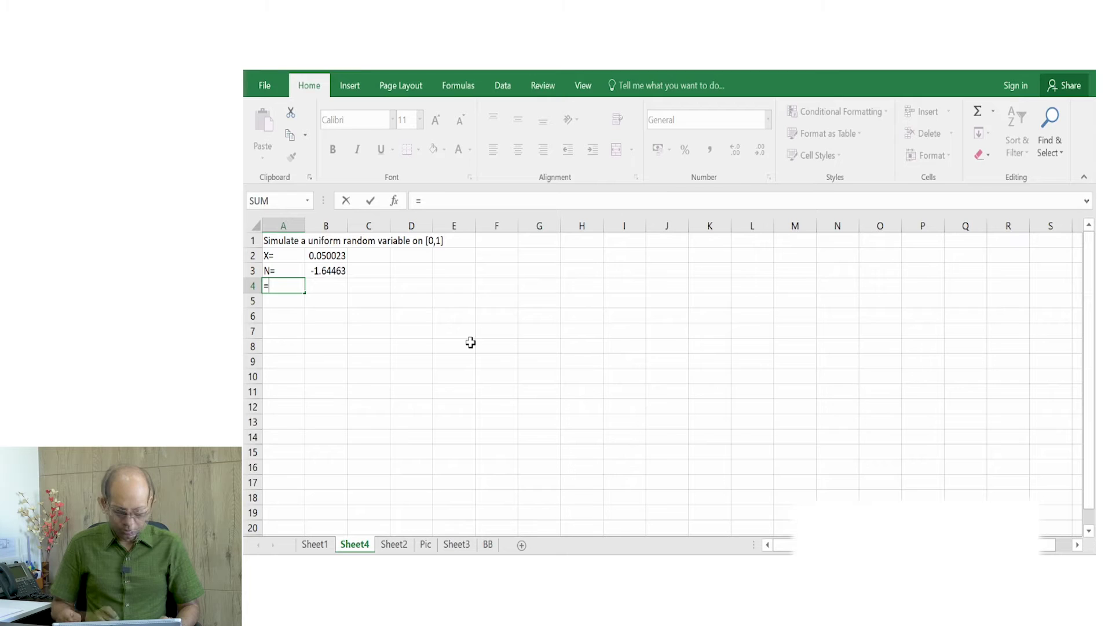
{"action": "type", "text": "nor"}
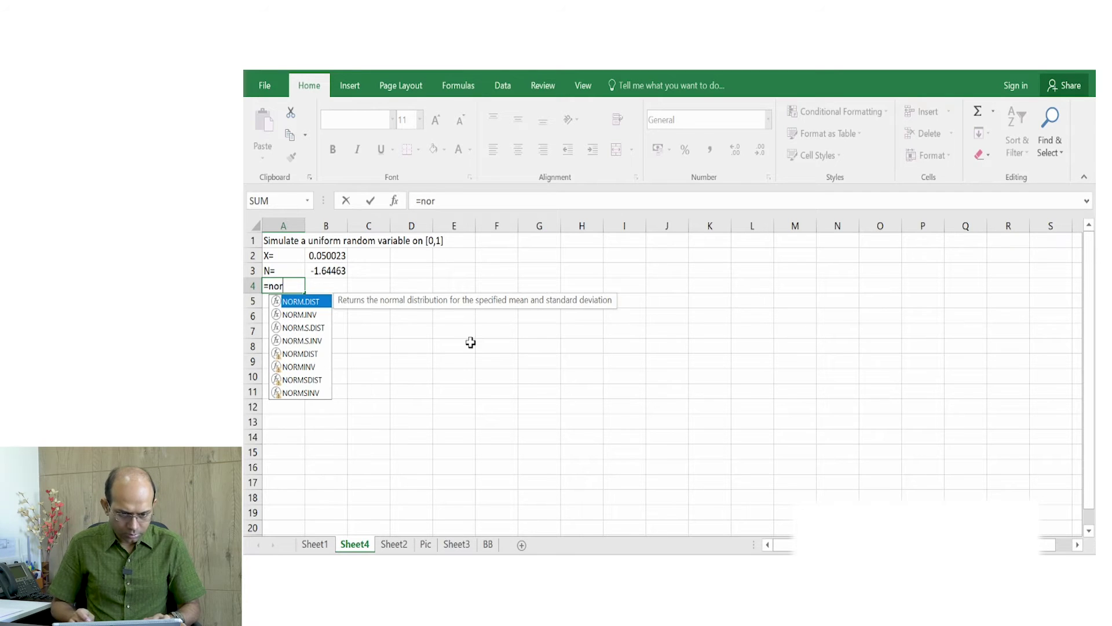
{"action": "double_click", "coordinate": [301, 315]}
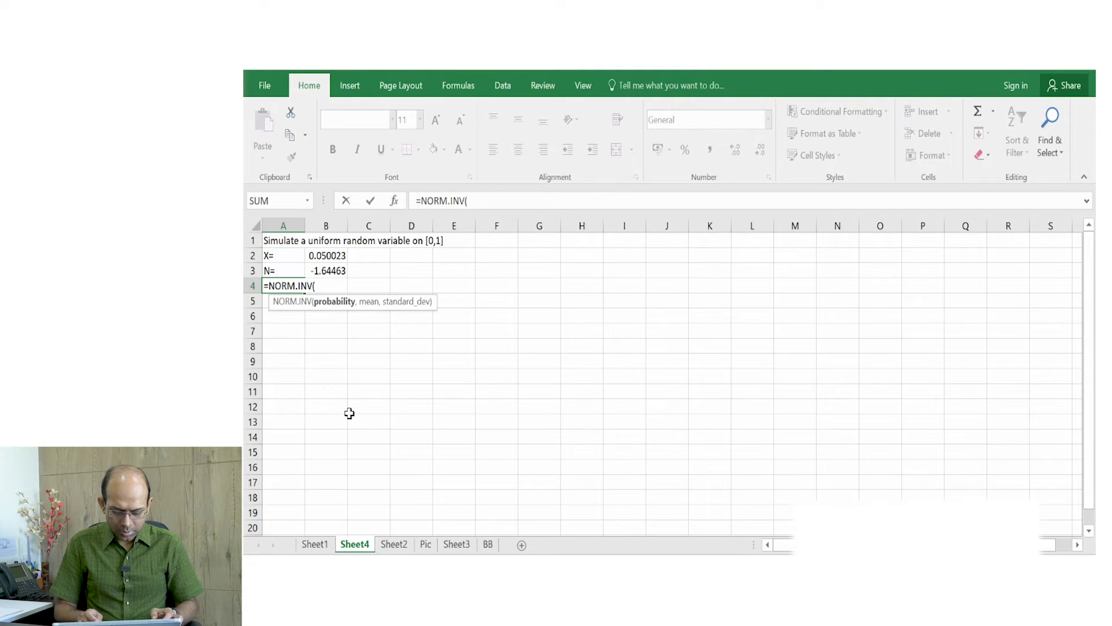
{"action": "type", "text": "rand"}
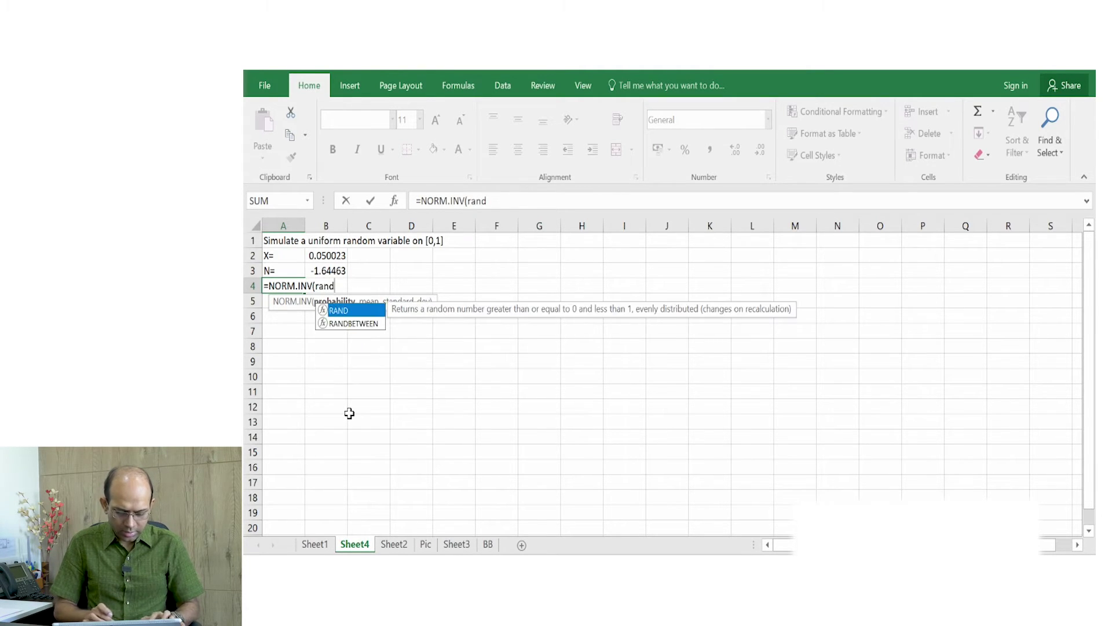
{"action": "type", "text": "()"}
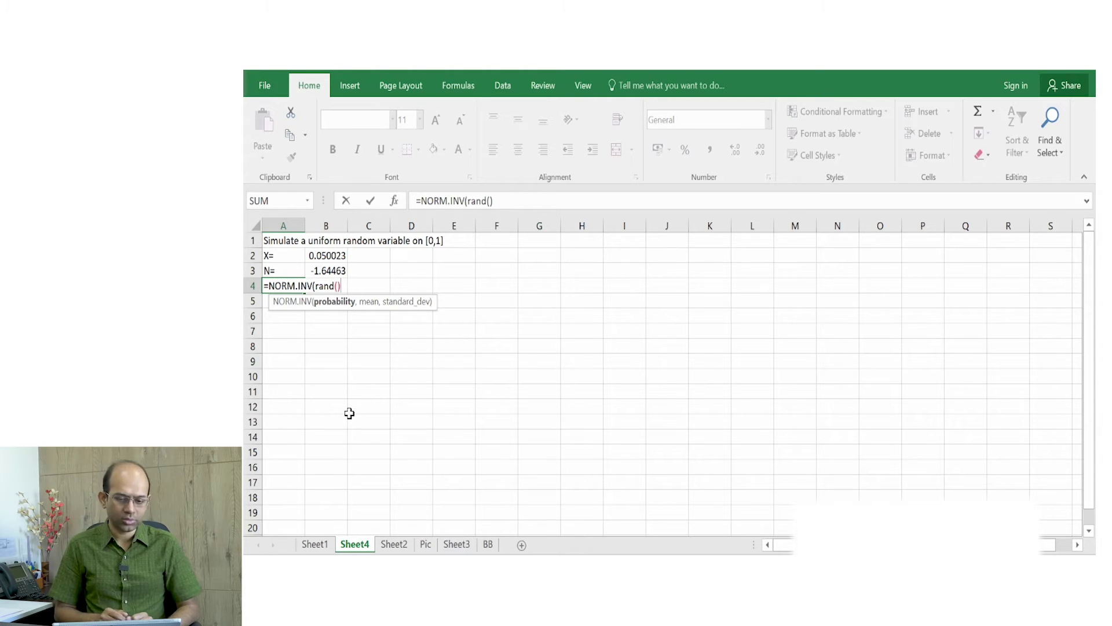
{"action": "type", "text": ","}
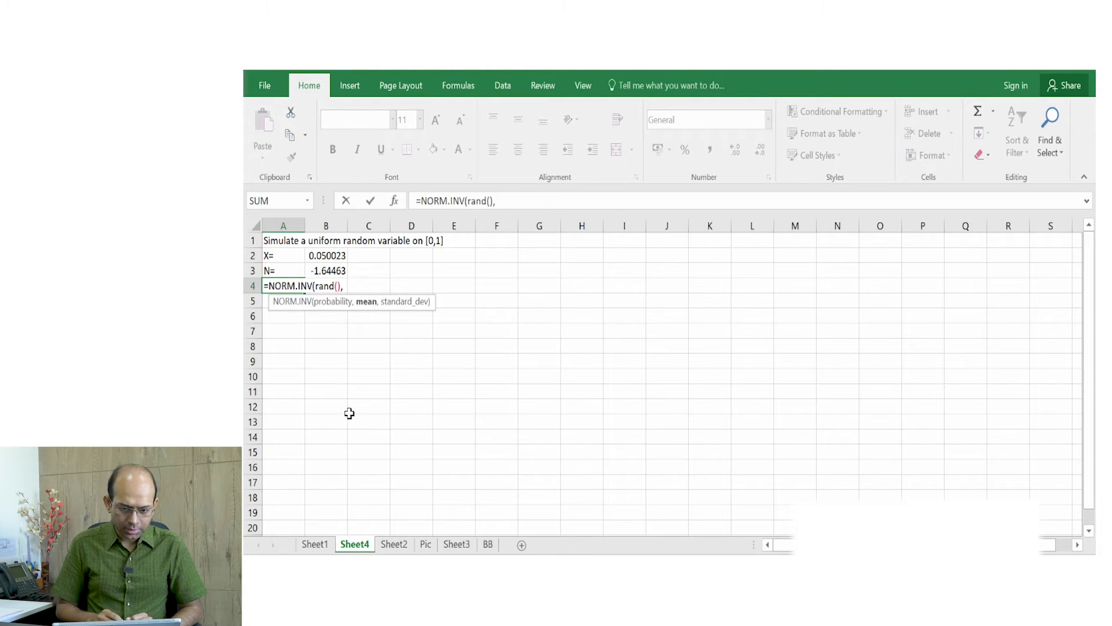
{"action": "type", "text": "0"}
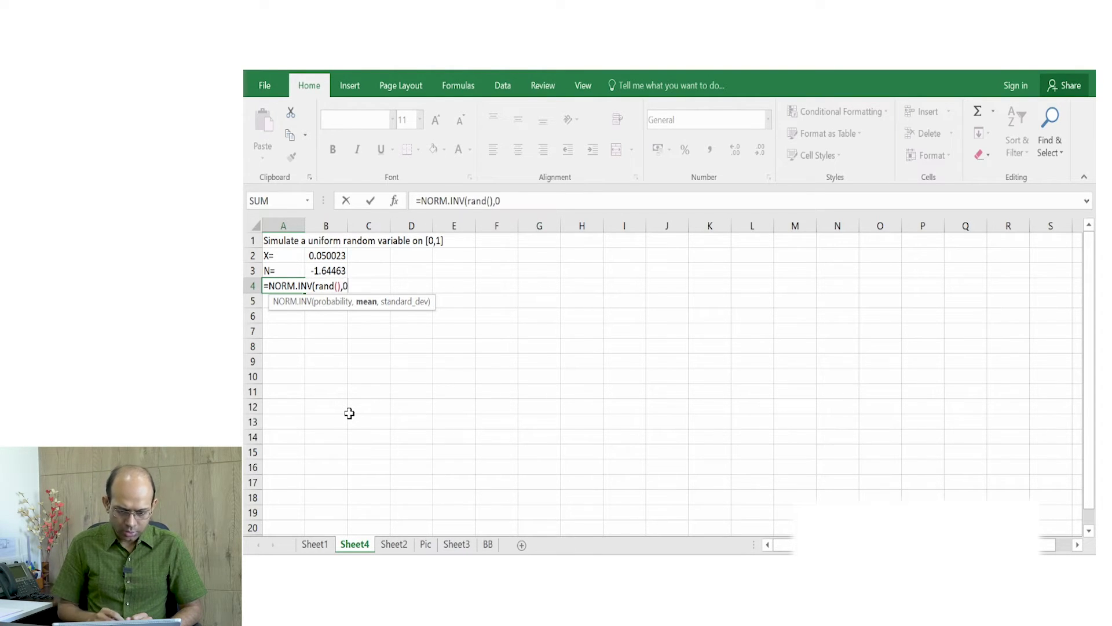
{"action": "type", "text": ","}
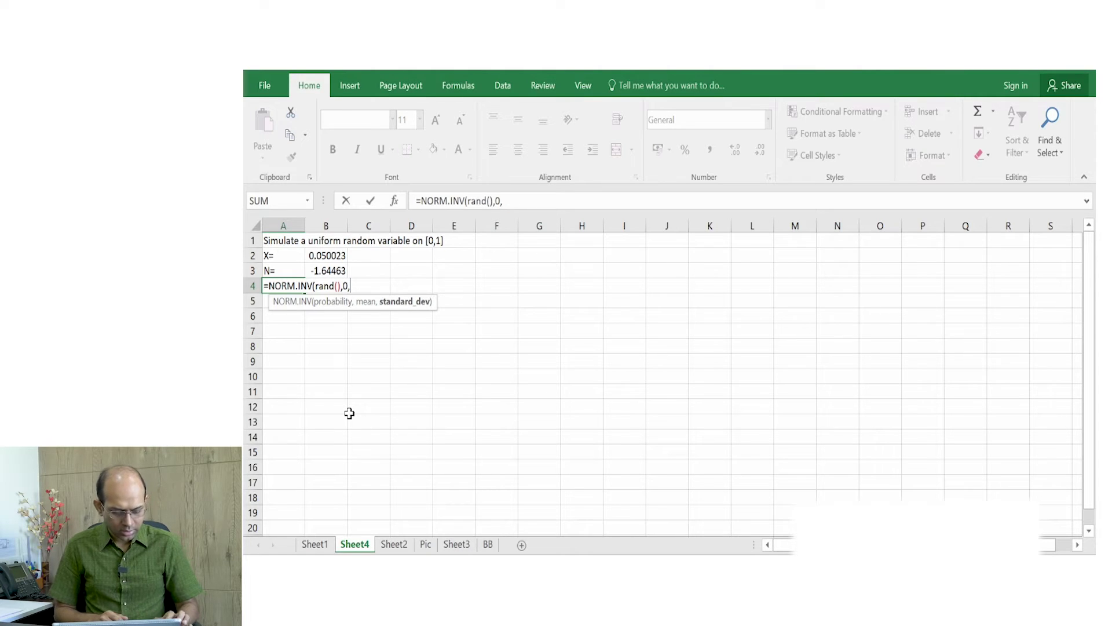
{"action": "type", "text": "1)"}
{"action": "key", "text": "Return"}
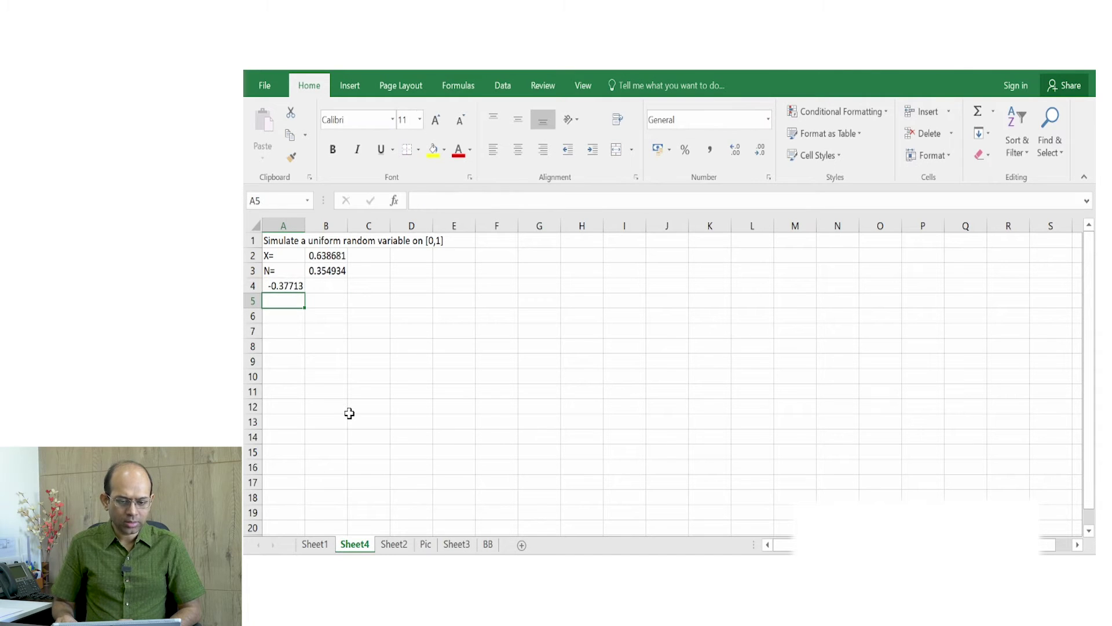
{"action": "key", "text": "Up"}
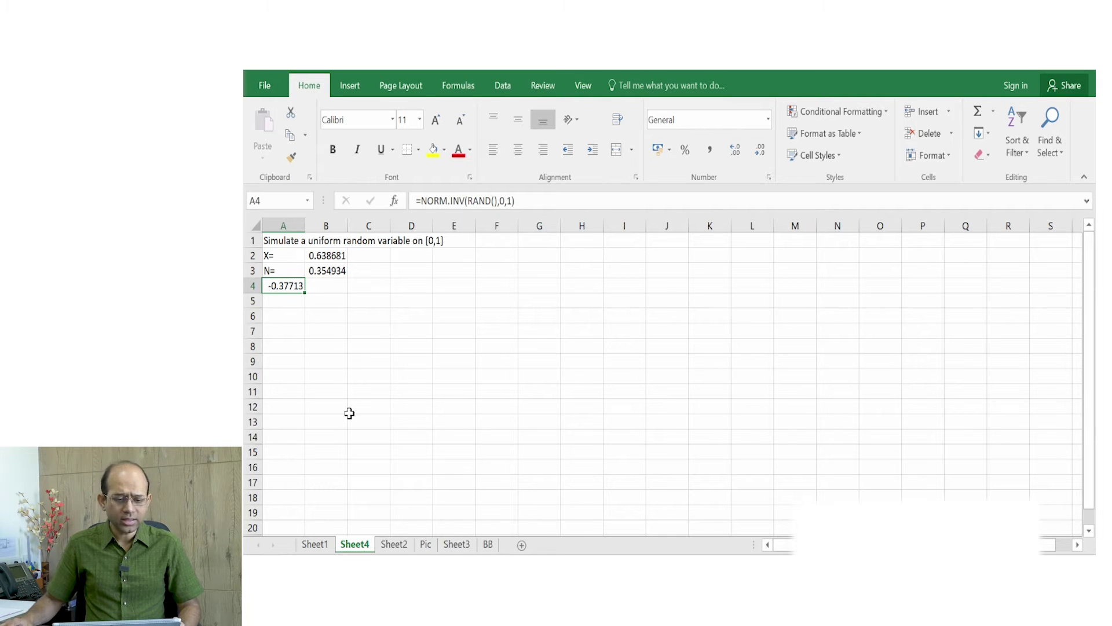
- Fill the NORM.INV formula from A4 down through A103 to simulate 100 standard normal values
{"action": "left_click", "coordinate": [295, 308]}
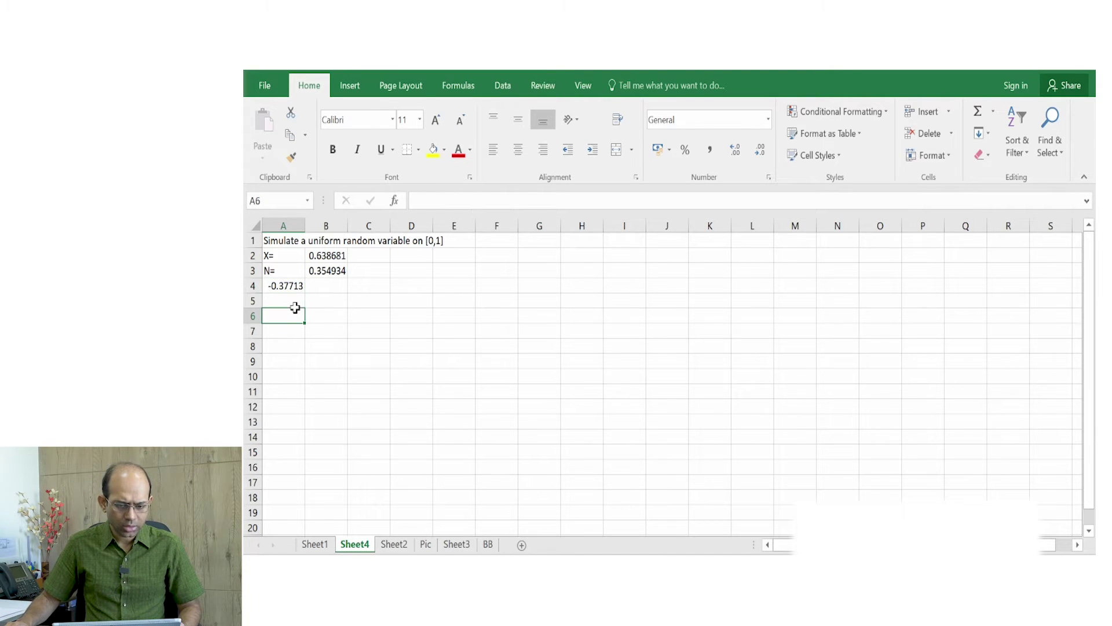
{"action": "key", "text": "F5"}
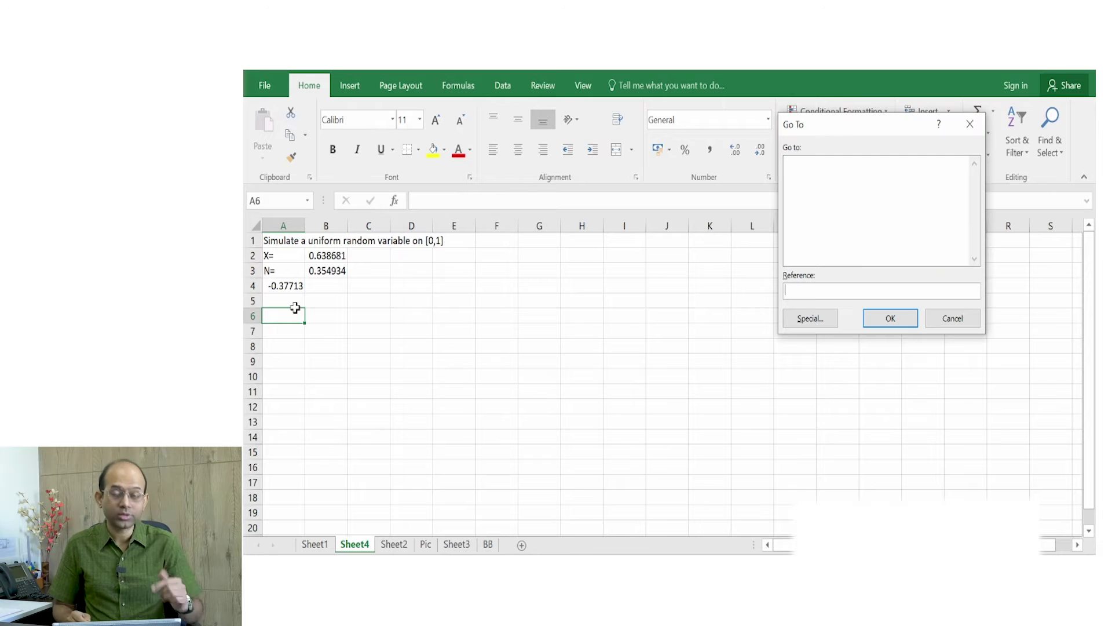
{"action": "type", "text": "A103"}
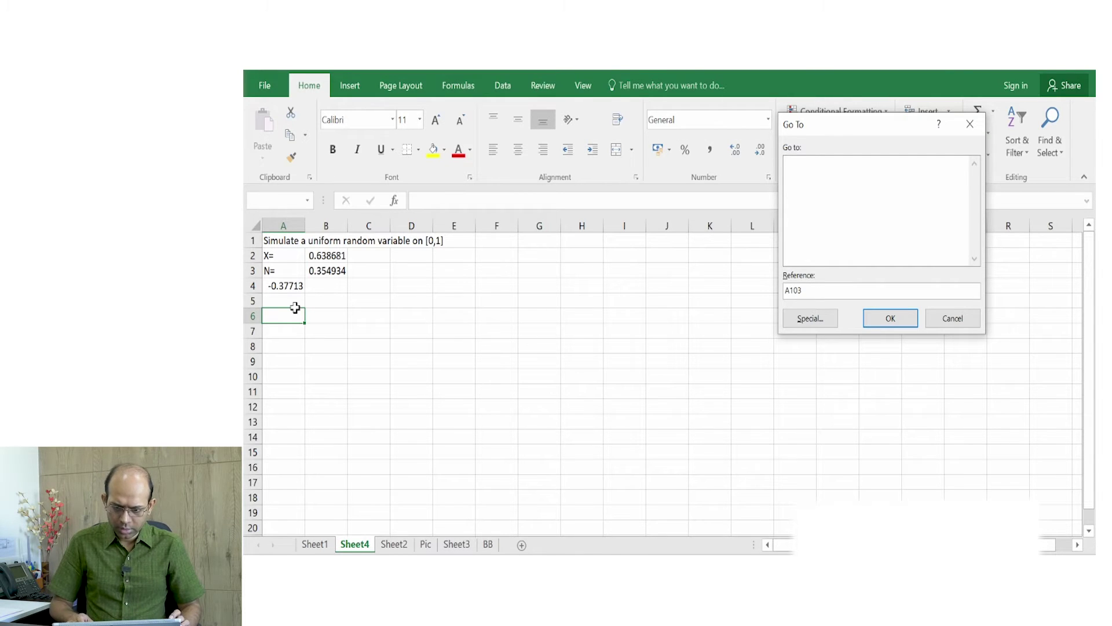
{"action": "key", "text": "Return"}
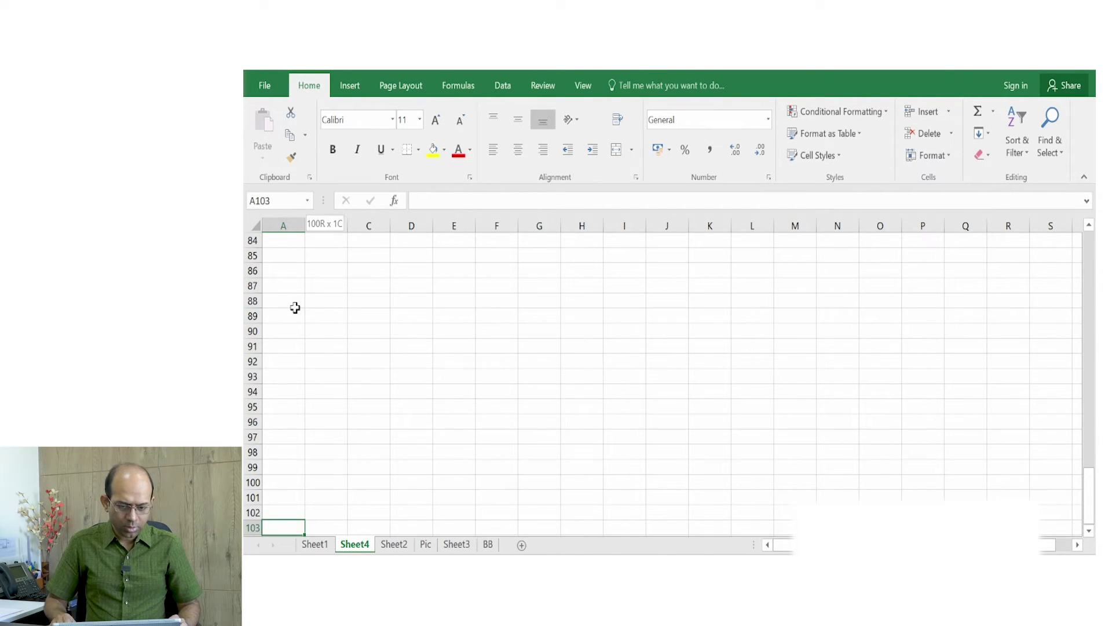
{"action": "key", "text": "ctrl+shift+Up"}
{"action": "scroll", "coordinate": [323, 318], "scroll_direction": "up", "scroll_amount": 1}
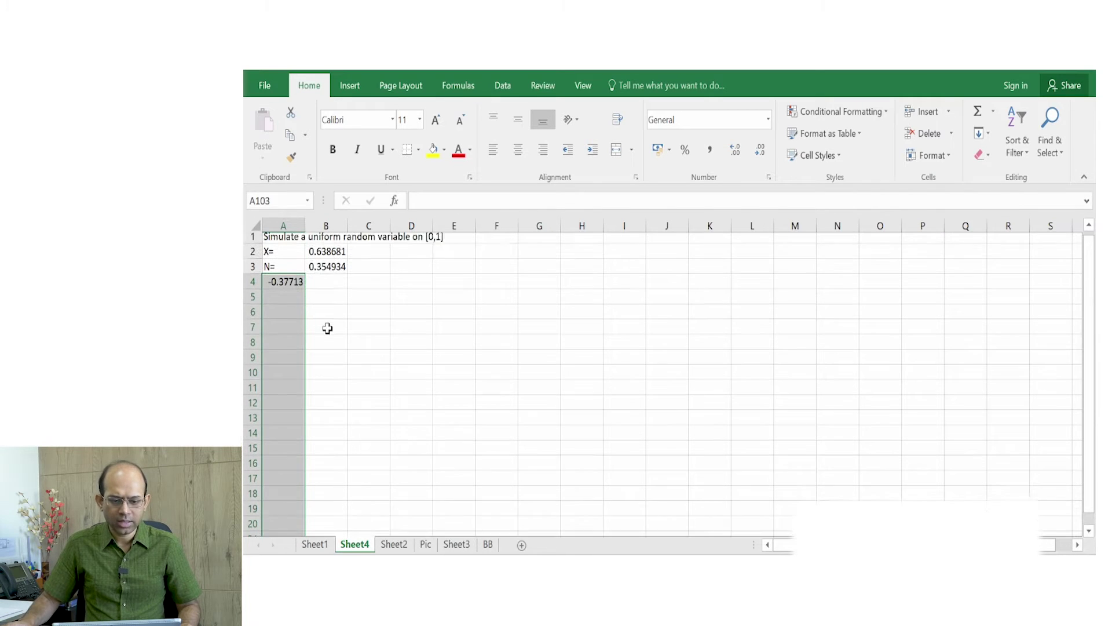
{"action": "left_click", "coordinate": [981, 134]}
{"action": "left_click", "coordinate": [996, 155]}
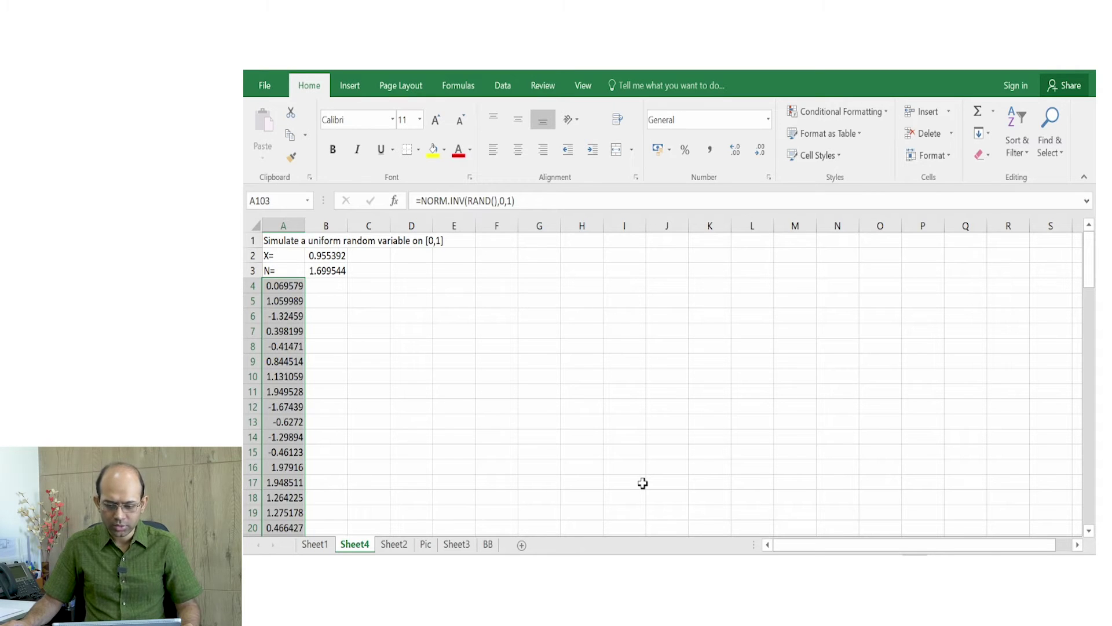
- Enter the formula =RANK.EQ(A4,A4:A103) in cell B4 to rank the first simulated normal value
{"action": "left_click", "coordinate": [332, 289]}
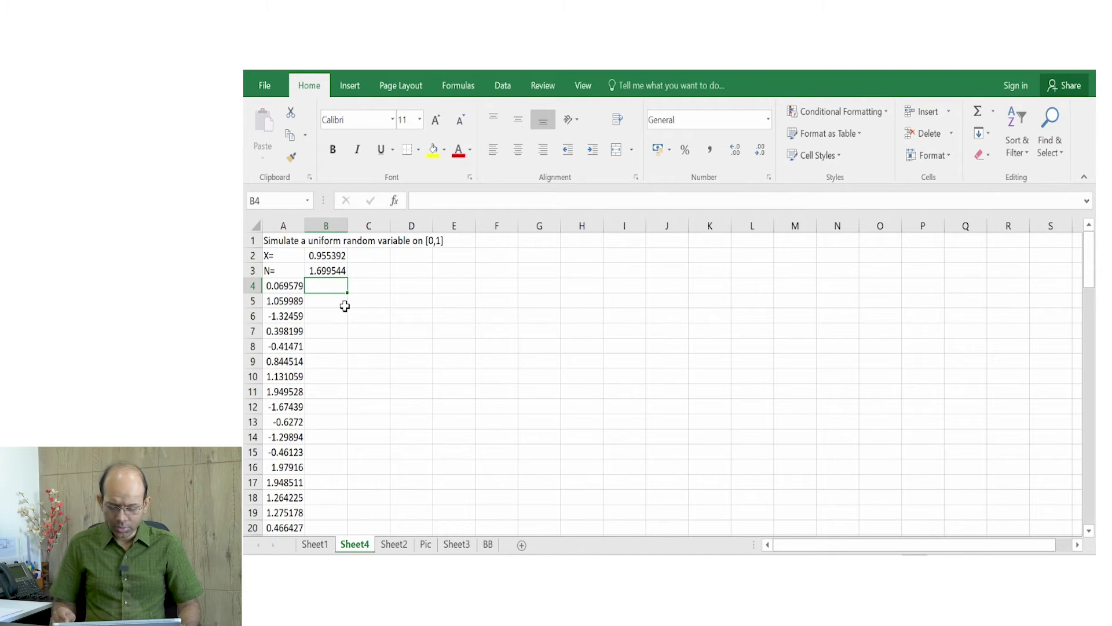
{"action": "type", "text": "=rank"}
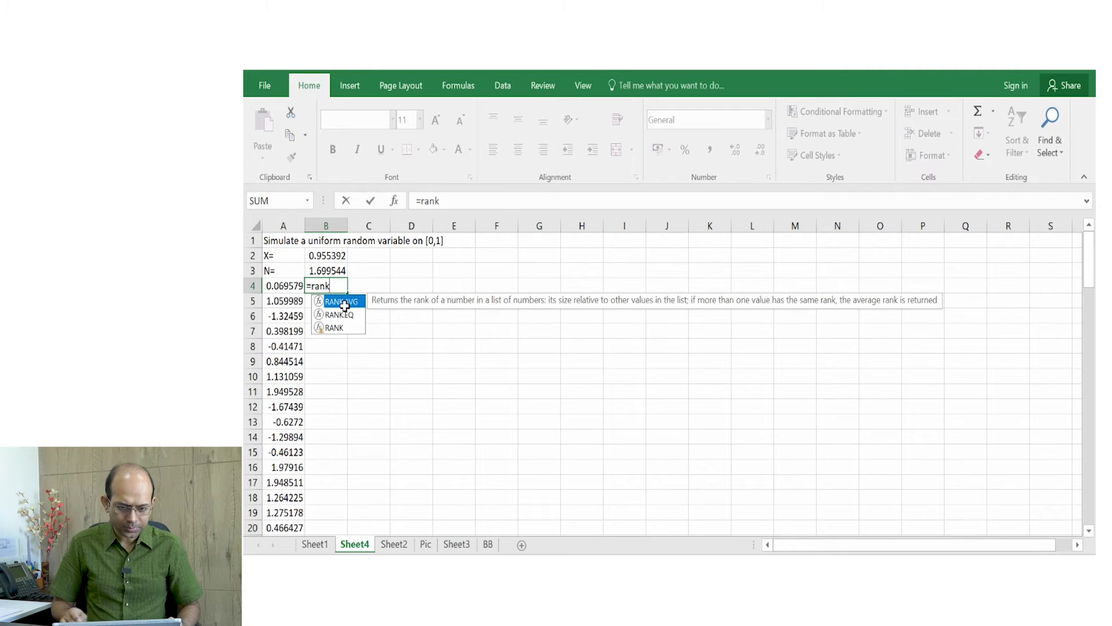
{"action": "double_click", "coordinate": [348, 314]}
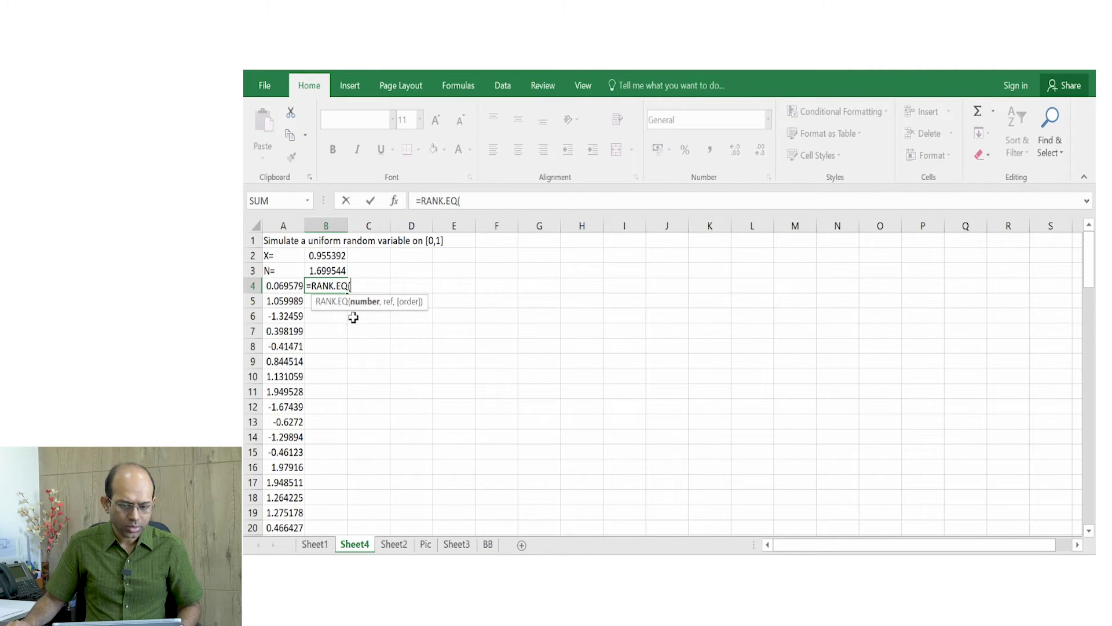
{"action": "left_click", "coordinate": [288, 286]}
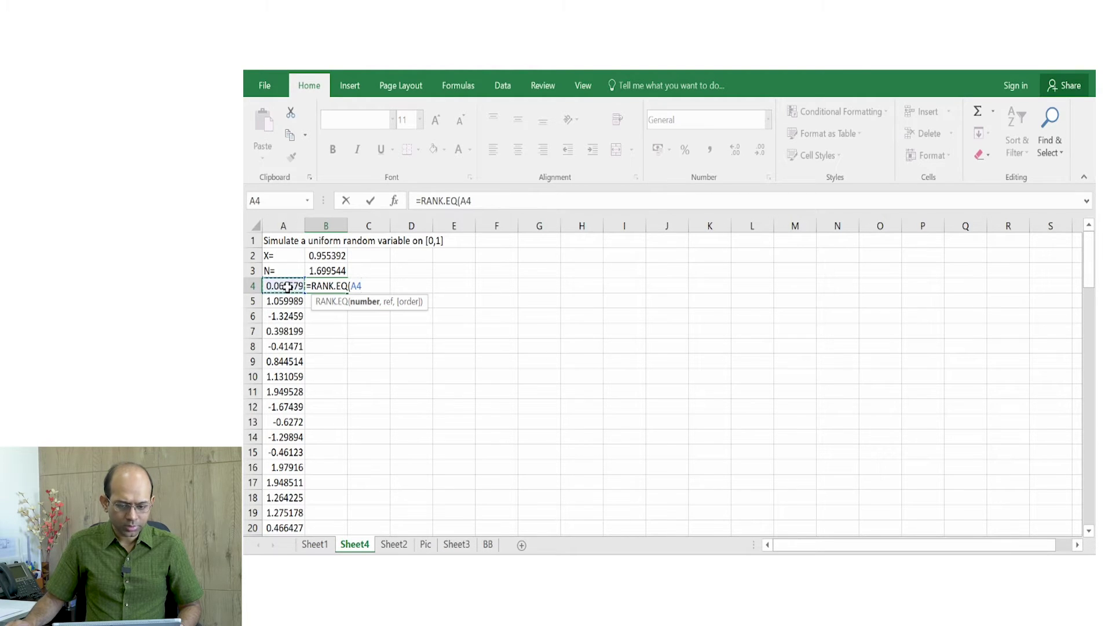
{"action": "type", "text": ","}
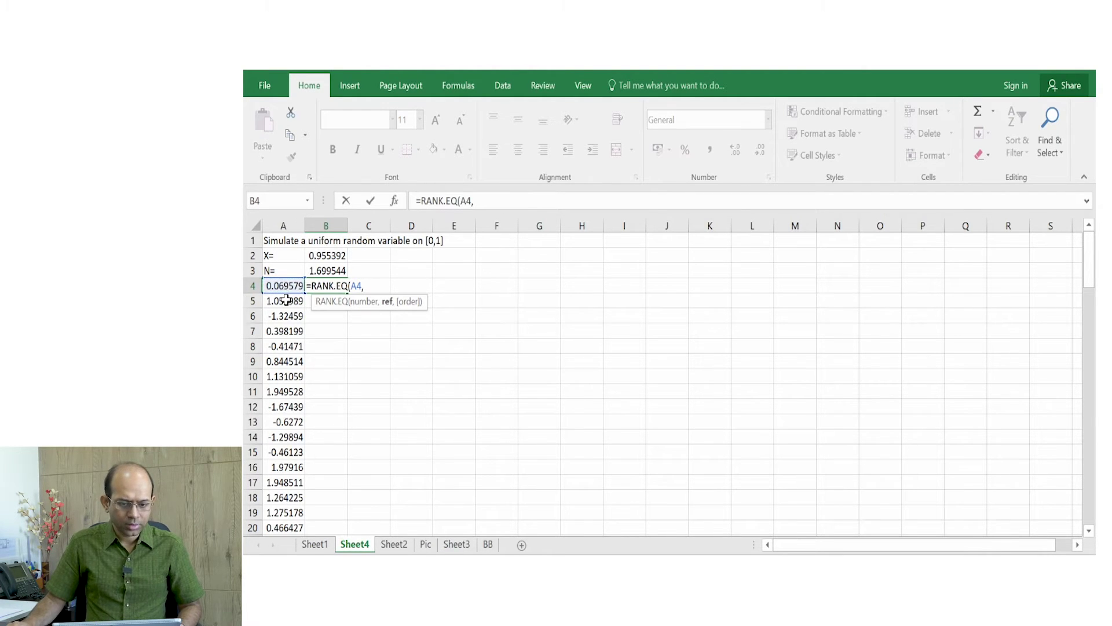
{"action": "left_click", "coordinate": [286, 290]}
{"action": "key", "text": "ctrl+shift+Down"}
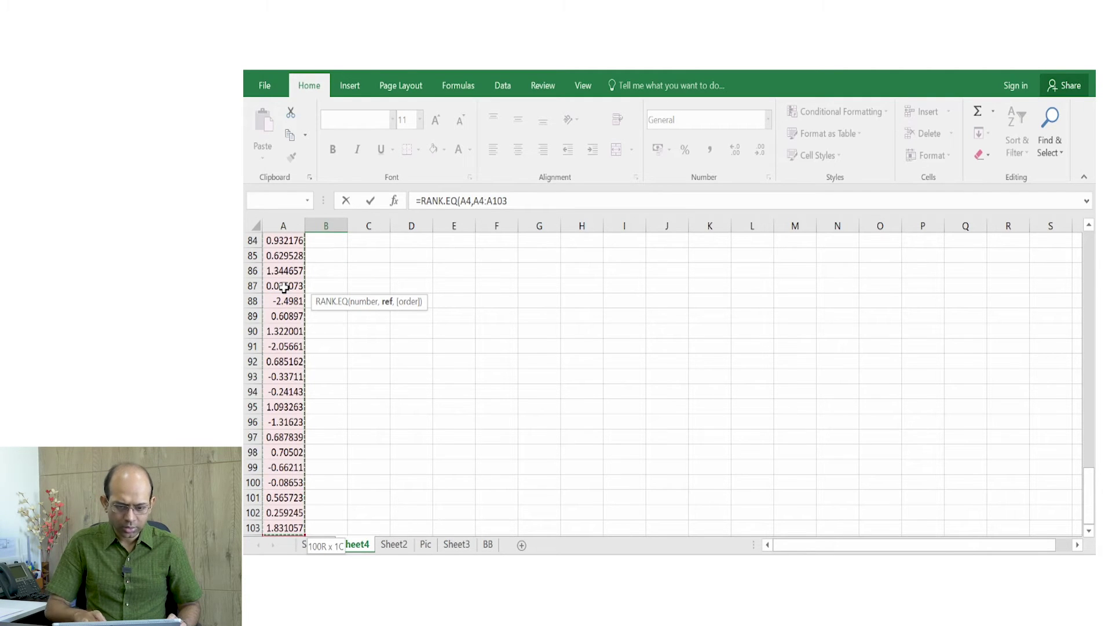
{"action": "type", "text": ")"}
{"action": "key", "text": "ctrl+Return"}
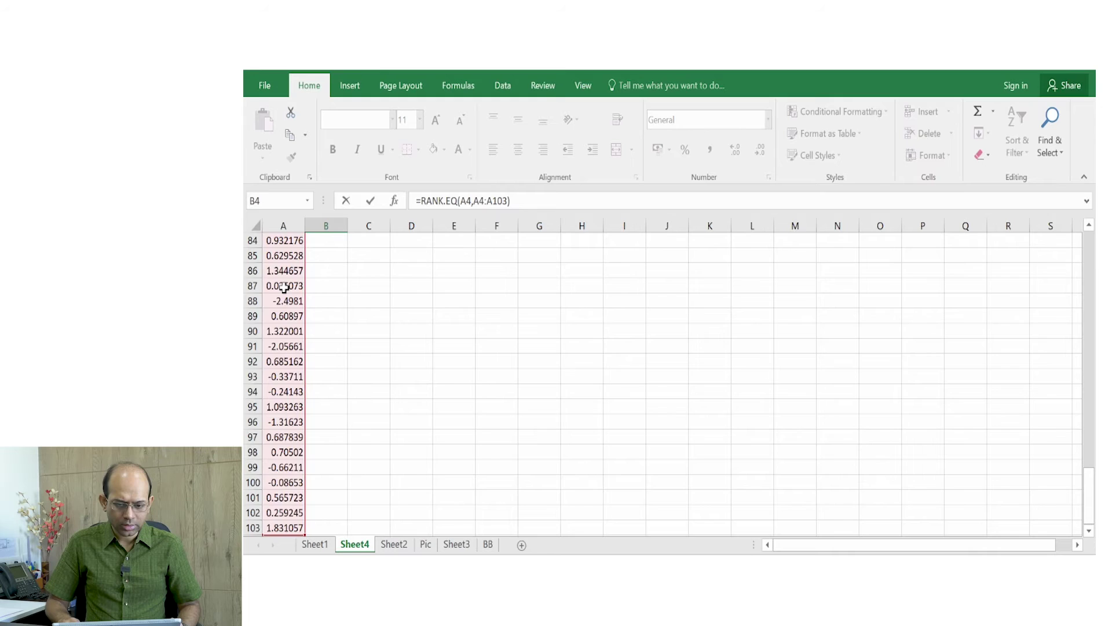
{"action": "key", "text": "Return"}
{"action": "scroll", "coordinate": [284, 287], "scroll_direction": "up", "scroll_amount": 2}
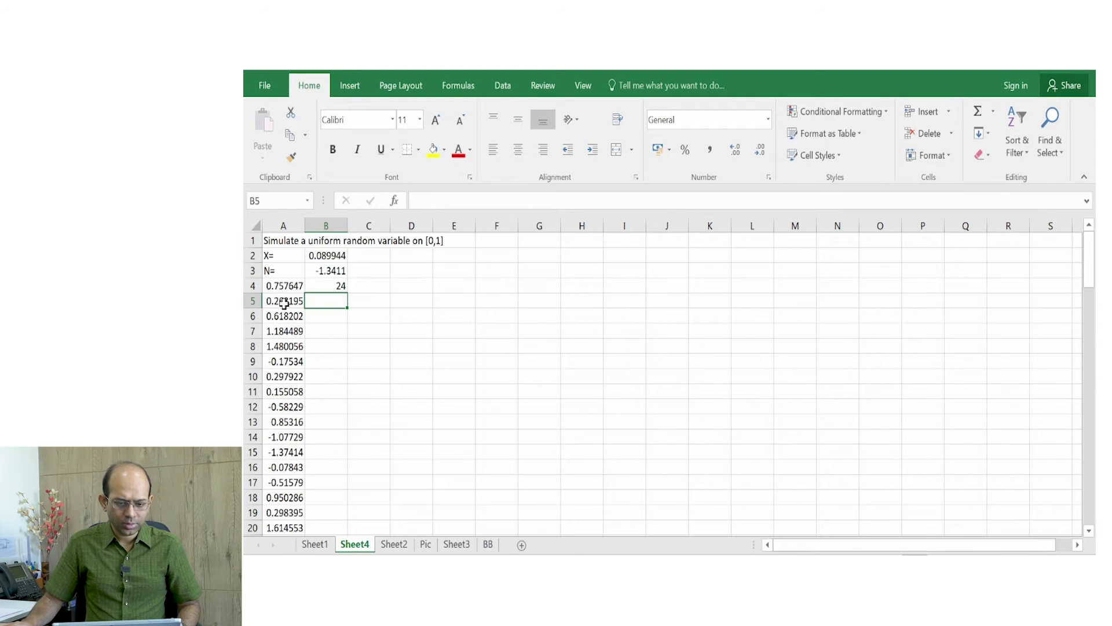
- Fix the row references of the ranking range in B4 so the formula reads =RANK.EQ(A4,A$4:A$103)
{"action": "left_click", "coordinate": [321, 284]}
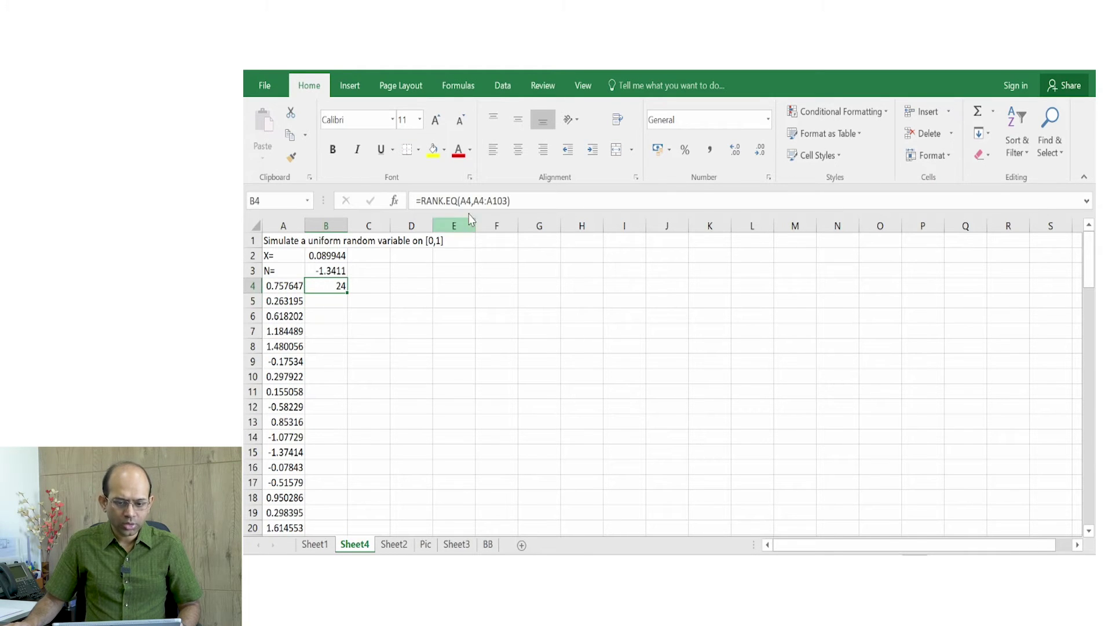
{"action": "left_click", "coordinate": [481, 200]}
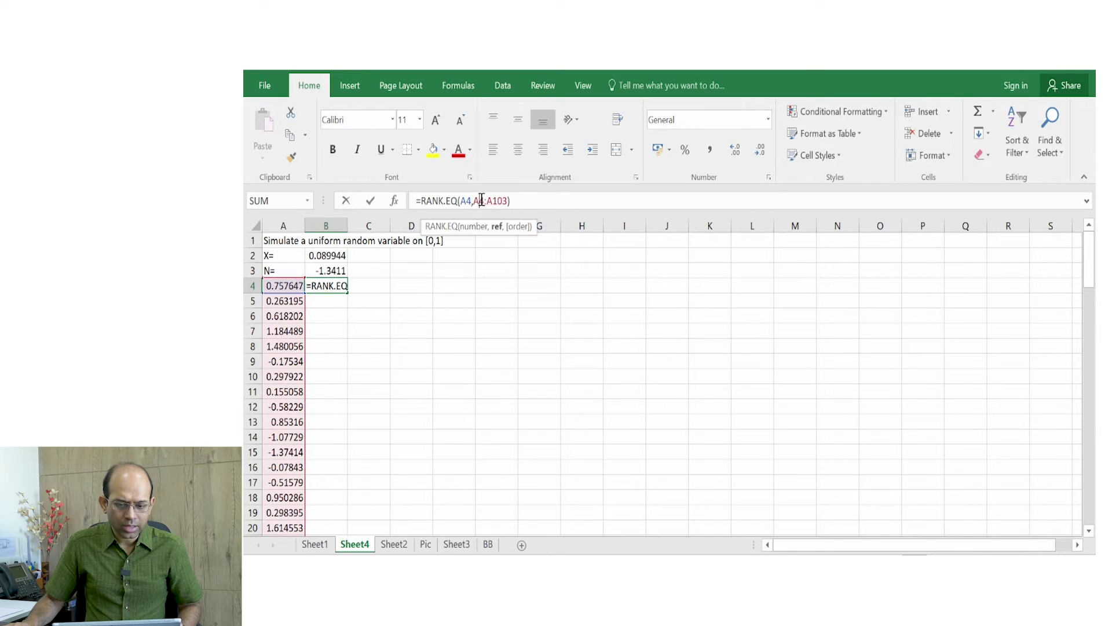
{"action": "type", "text": "$"}
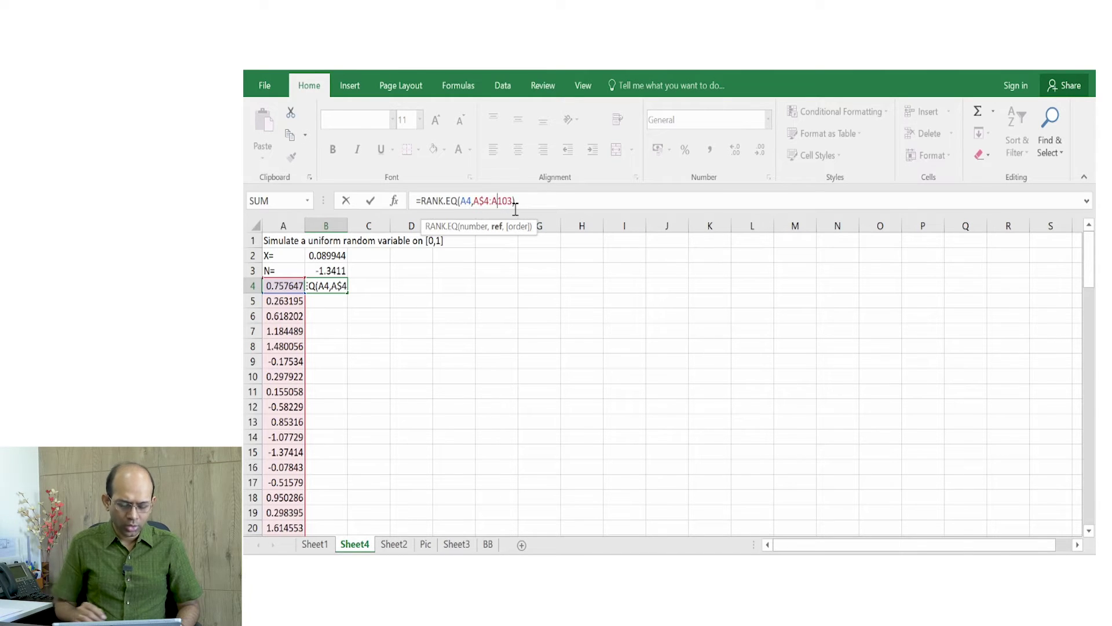
{"action": "key", "text": "Right"}
{"action": "key", "text": "Right"}
{"action": "key", "text": "Right"}
{"action": "key", "text": "Right"}
{"action": "type", "text": "$"}
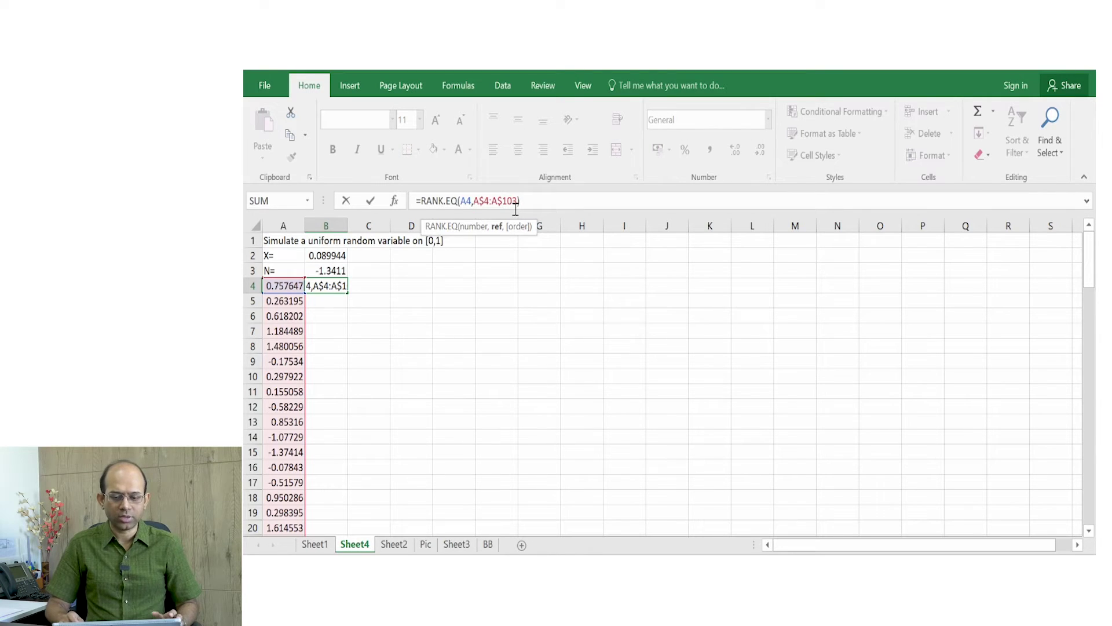
{"action": "key", "text": "Return"}
- Fill the RANK.EQ formula from B4 down through B103 to rank all simulated values
{"action": "left_click", "coordinate": [340, 286]}
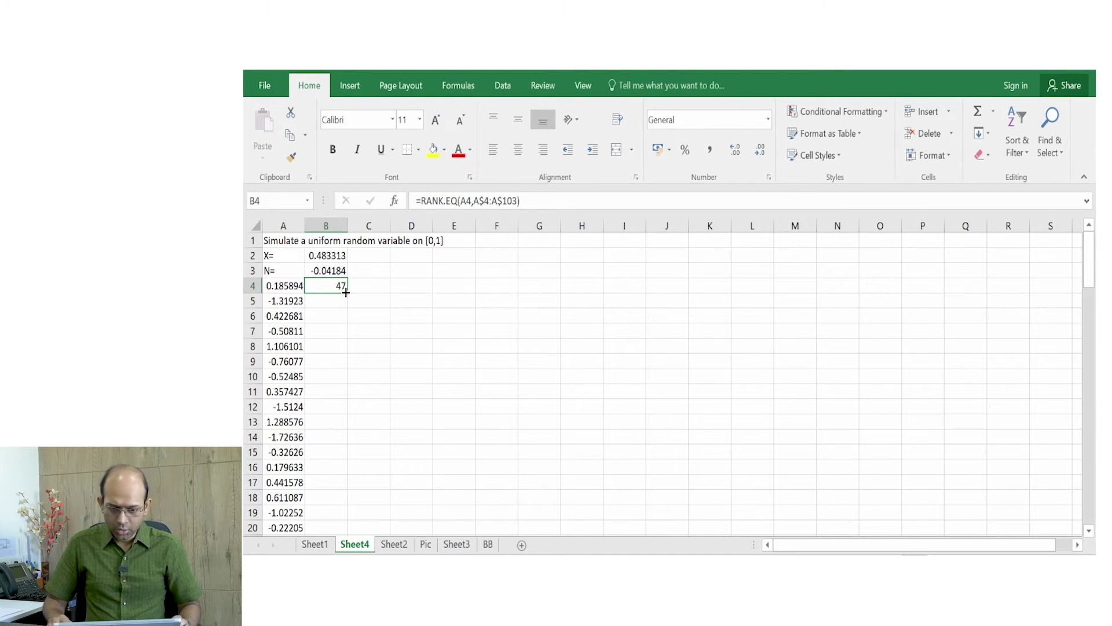
{"action": "key", "text": "Left"}
{"action": "key", "text": "ctrl+Down"}
{"action": "key", "text": "Right"}
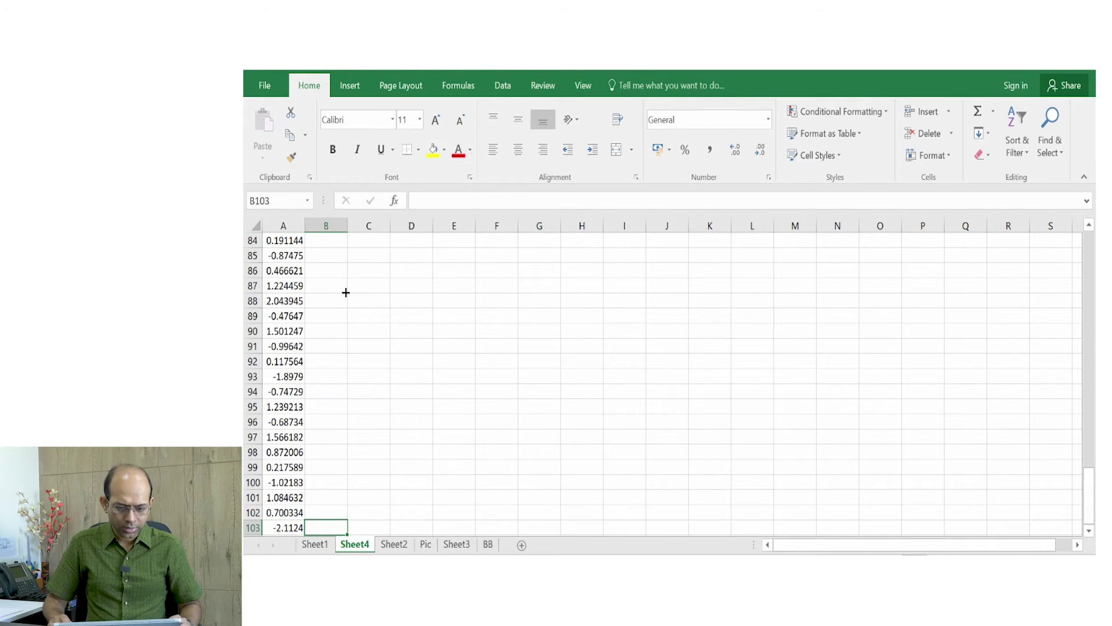
{"action": "key", "text": "ctrl+shift+Up"}
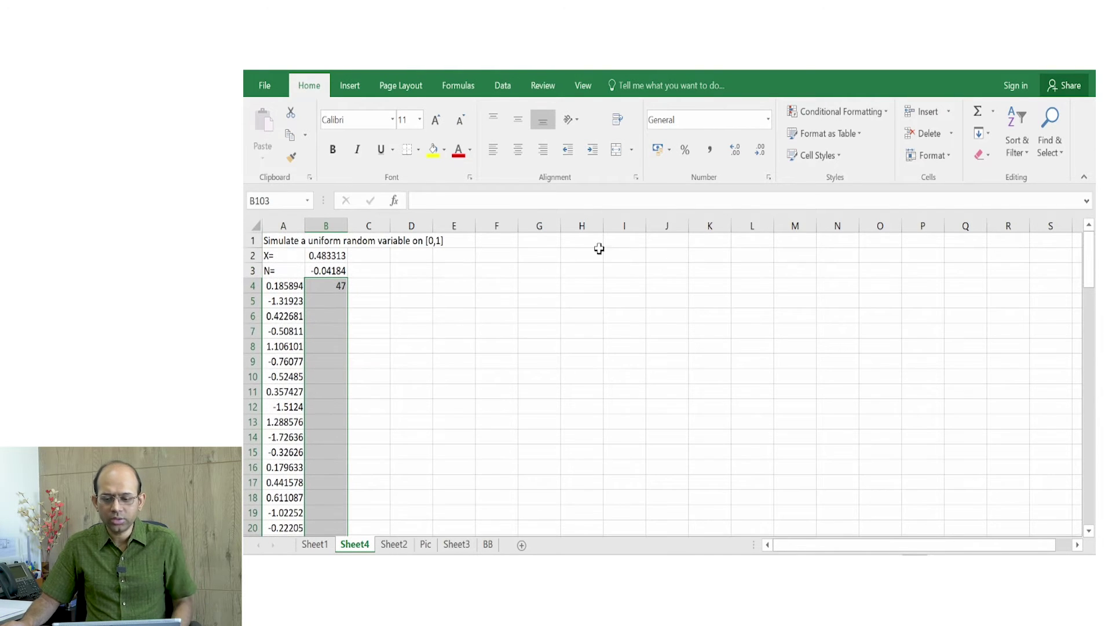
{"action": "left_click", "coordinate": [979, 134]}
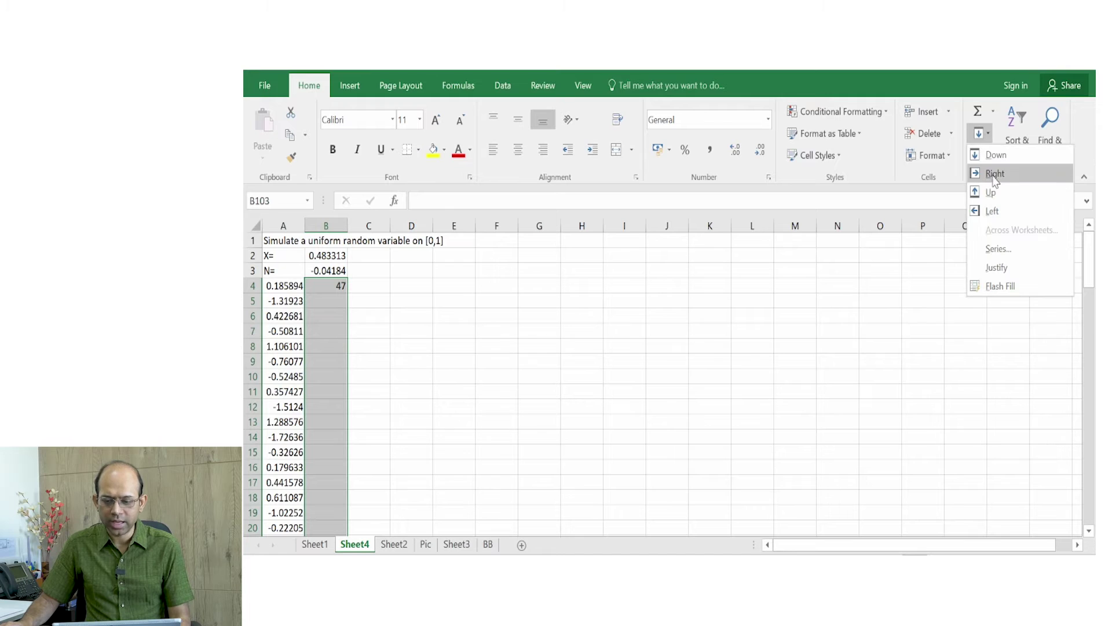
{"action": "left_click", "coordinate": [998, 156]}
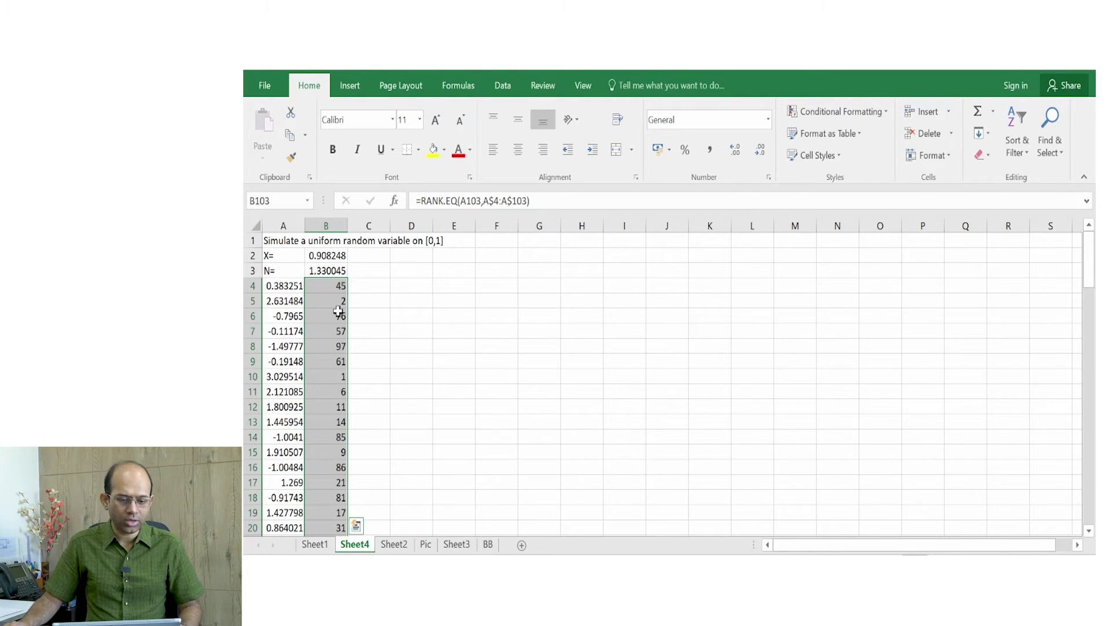
{"action": "left_click", "coordinate": [293, 290]}
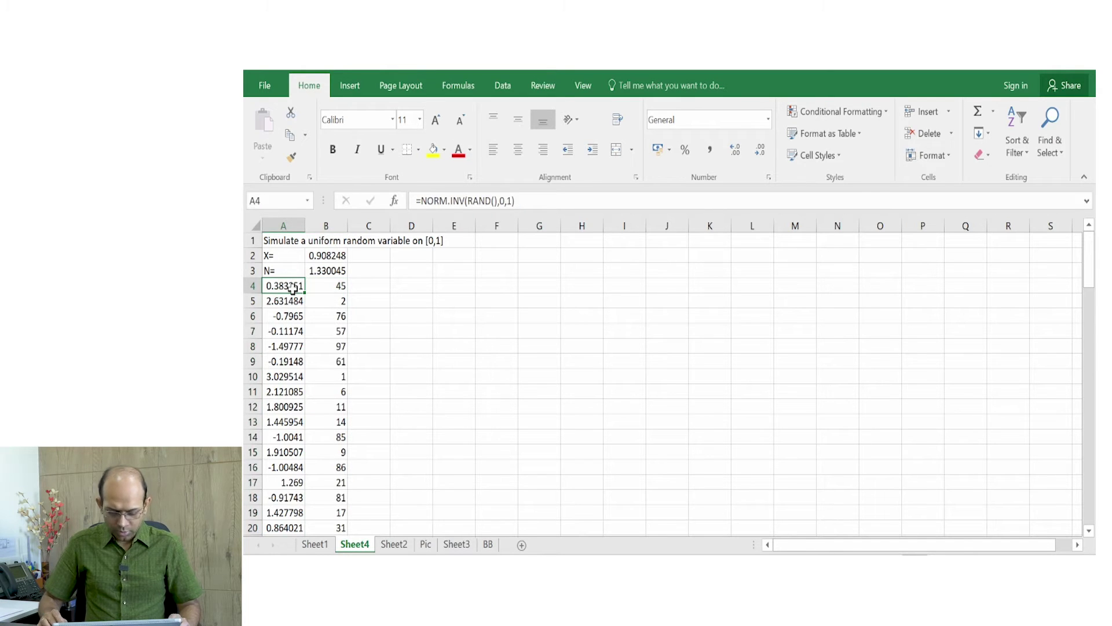
{"action": "key", "text": "shift+Right"}
{"action": "key", "text": "ctrl+shift+Down"}
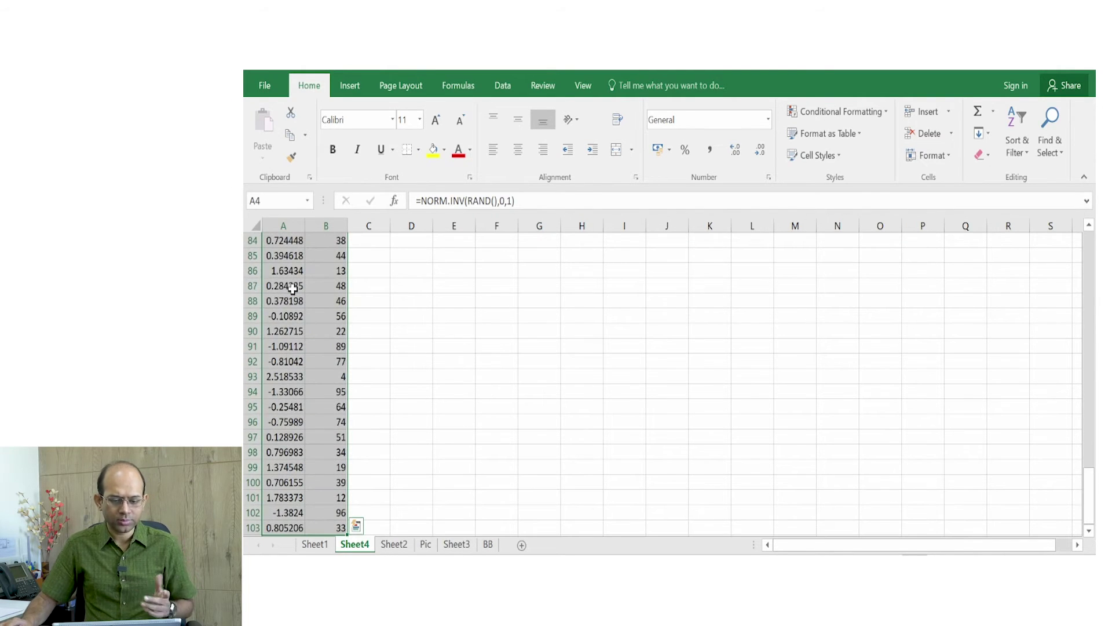
{"action": "left_click", "coordinate": [394, 303]}
{"action": "scroll", "coordinate": [361, 336], "scroll_direction": "up", "scroll_amount": 5}
{"action": "scroll", "coordinate": [361, 336], "scroll_direction": "up", "scroll_amount": 20}
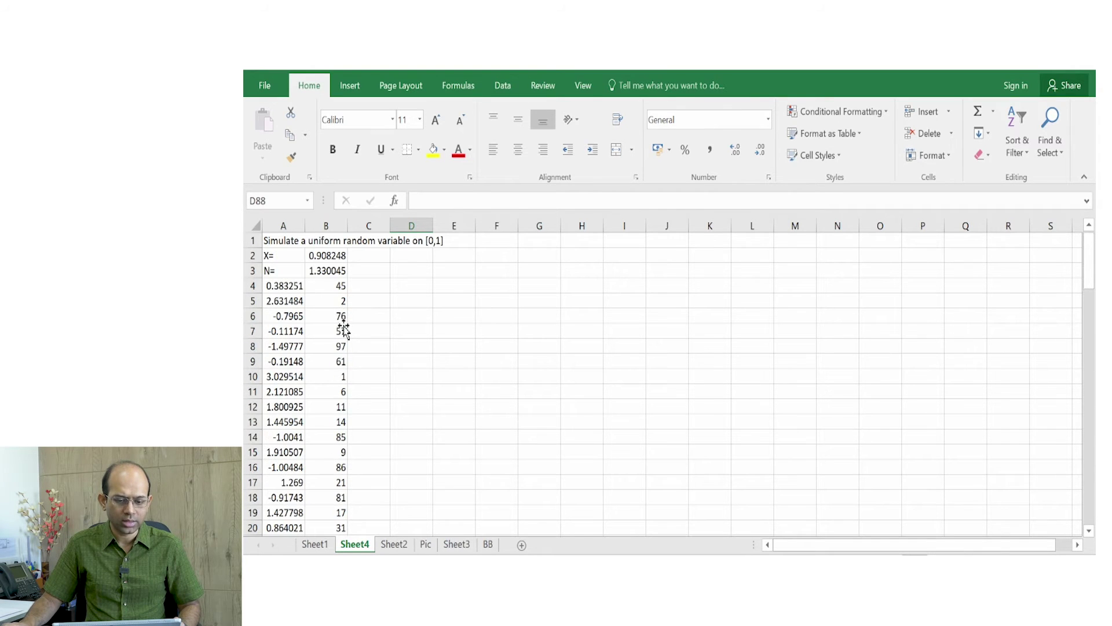
{"action": "left_click", "coordinate": [340, 288]}
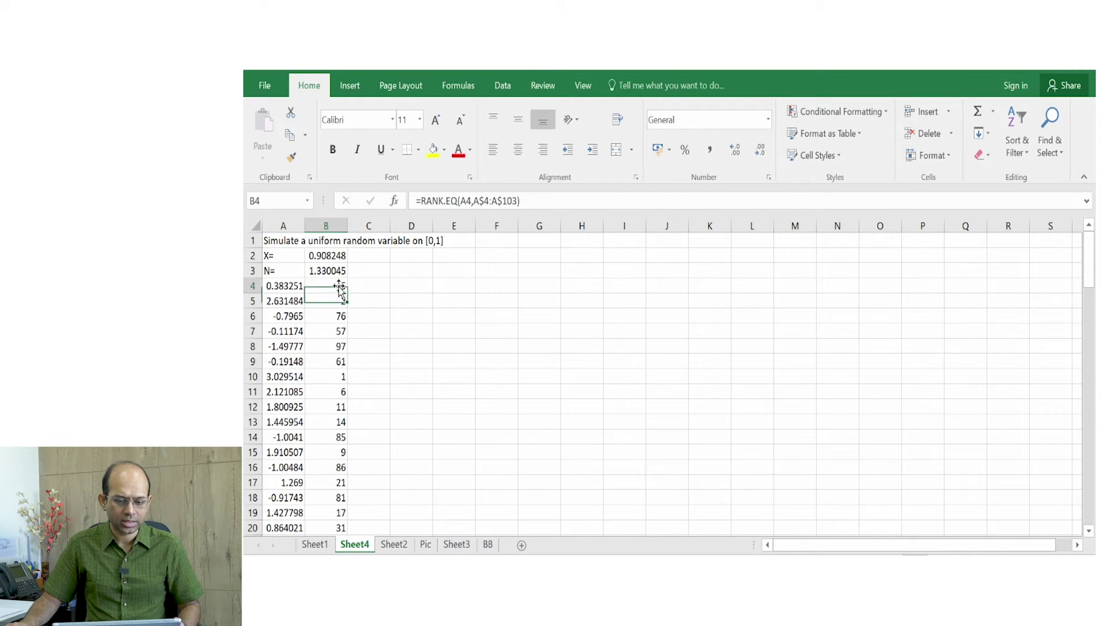
- Enter the formula =B4/100 in cell C4 to express the rank as a fraction of the sample size
{"action": "left_click", "coordinate": [358, 286]}
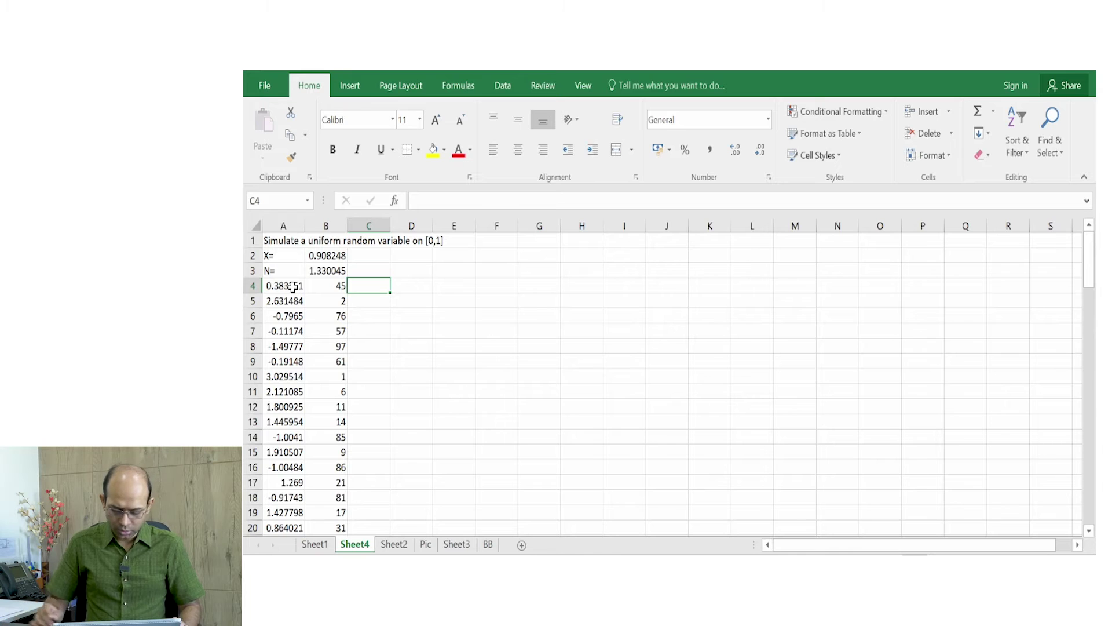
{"action": "type", "text": "="}
{"action": "key", "text": "Left"}
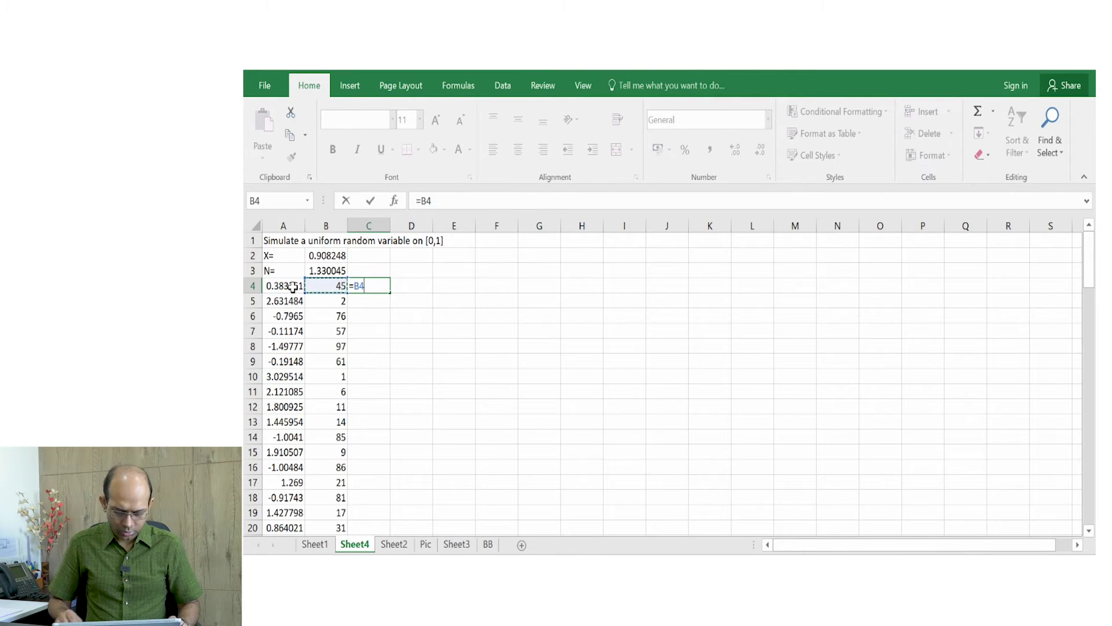
{"action": "type", "text": "/100"}
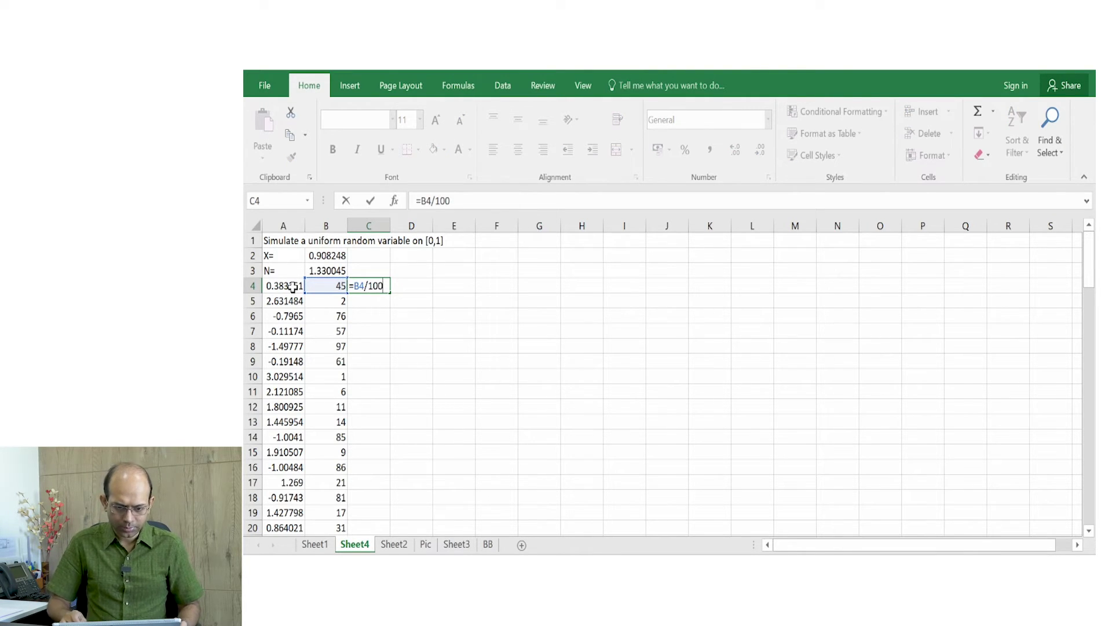
{"action": "key", "text": "Return"}
{"action": "key", "text": "Up"}
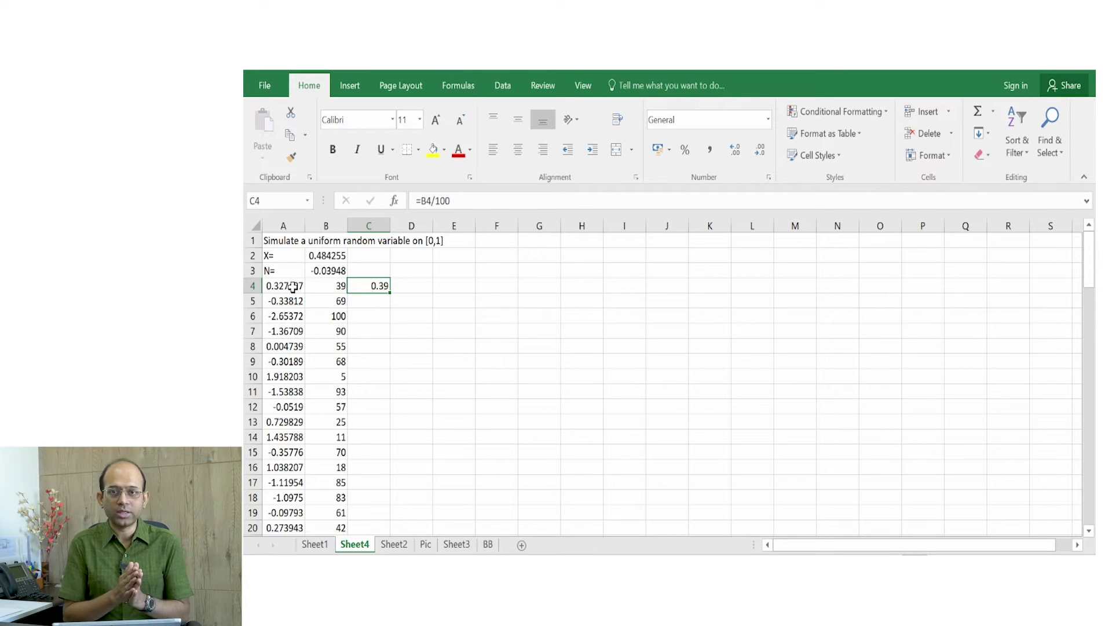
- Fill the rank fraction formula from C4 down through C103
{"action": "key", "text": "Left"}
{"action": "key", "text": "ctrl+Down"}
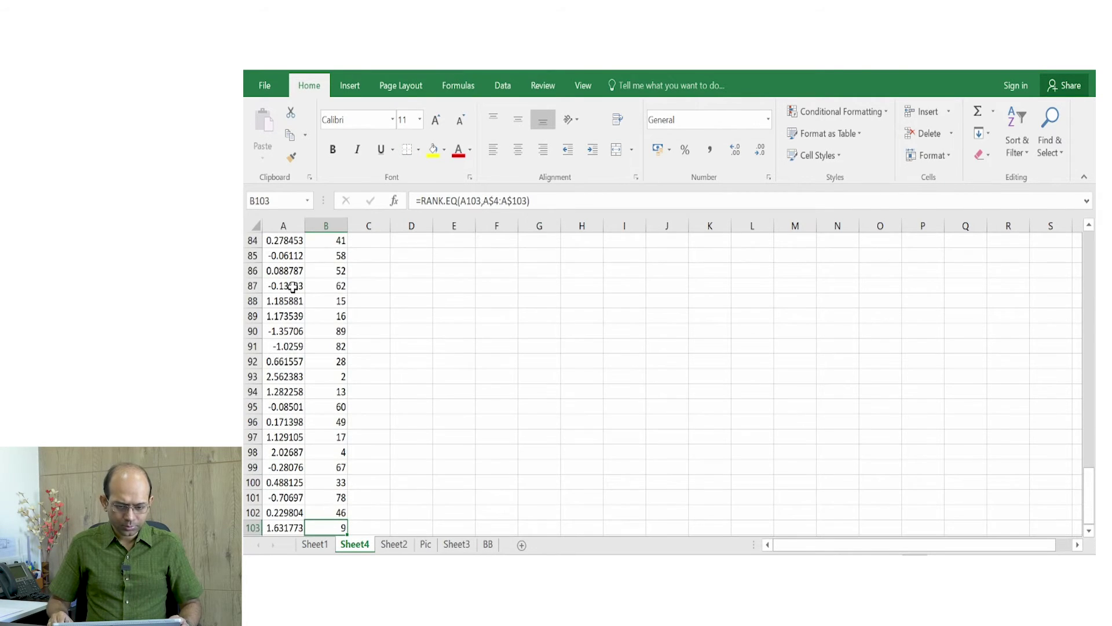
{"action": "key", "text": "Right"}
{"action": "key", "text": "ctrl+Up"}
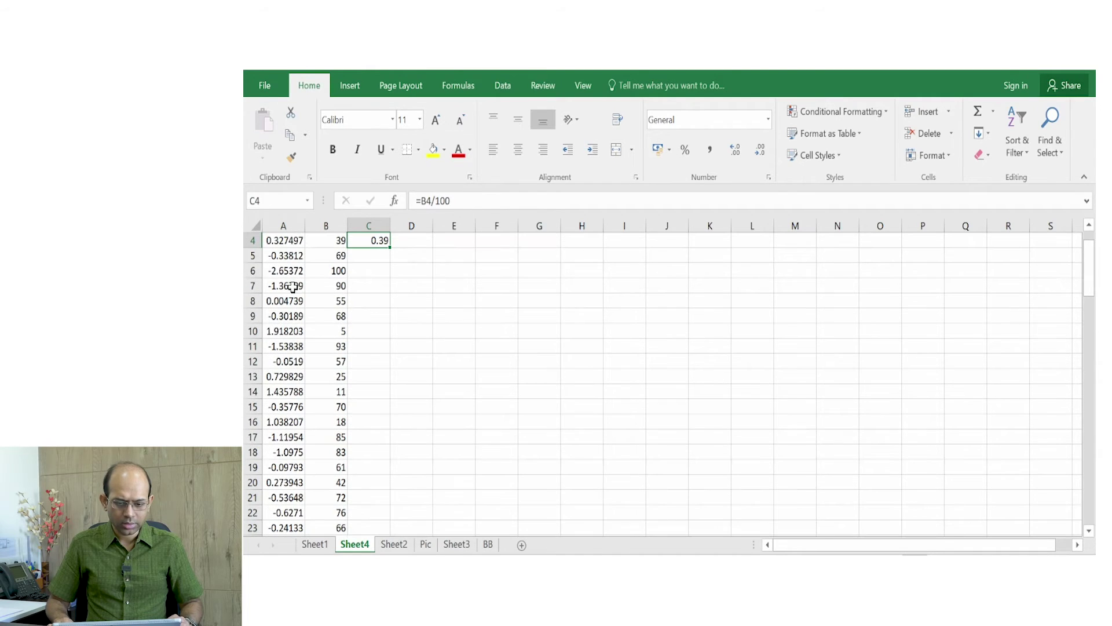
{"action": "key", "text": "ctrl+Down"}
{"action": "key", "text": "ctrl+Up"}
{"action": "key", "text": "Left"}
{"action": "key", "text": "ctrl+Down"}
{"action": "key", "text": "Right"}
{"action": "key", "text": "ctrl+shift+Up"}
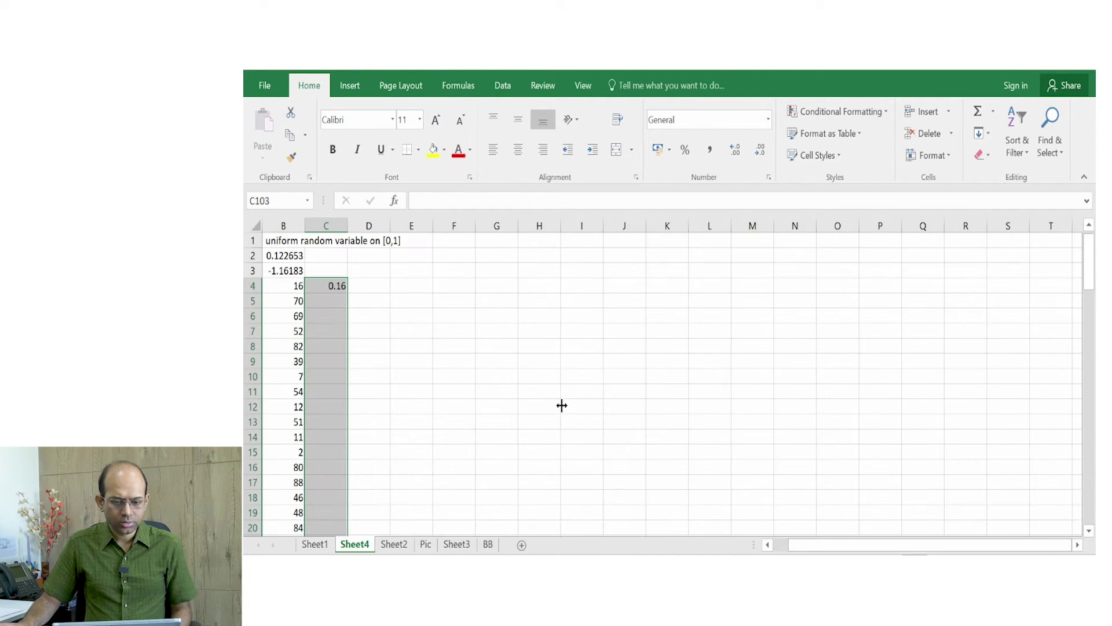
{"action": "left_click", "coordinate": [986, 135]}
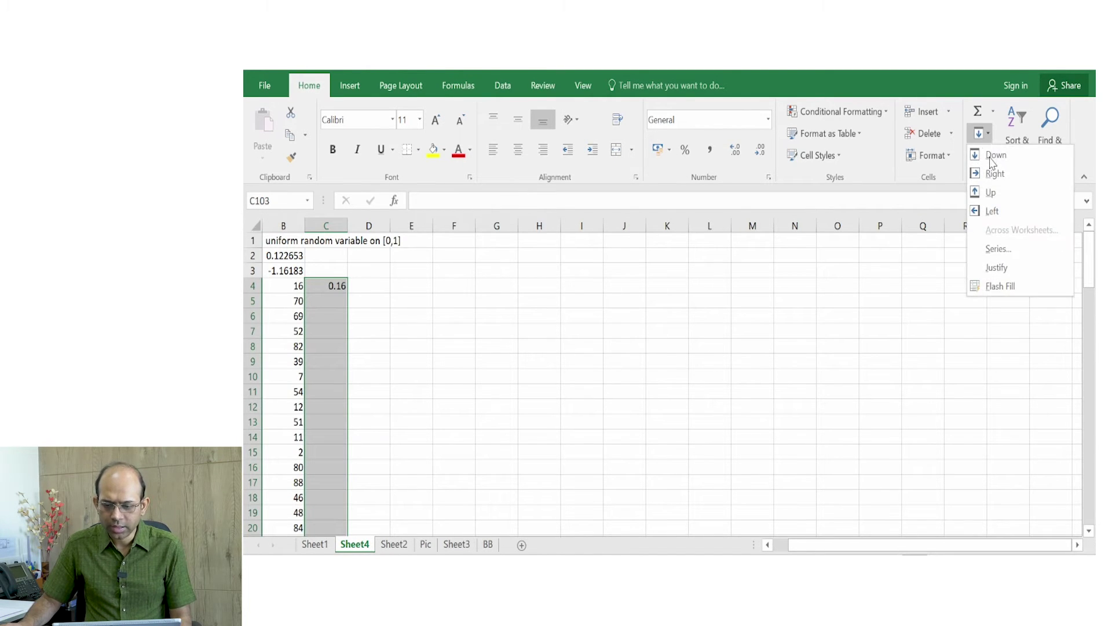
{"action": "left_click", "coordinate": [997, 152]}
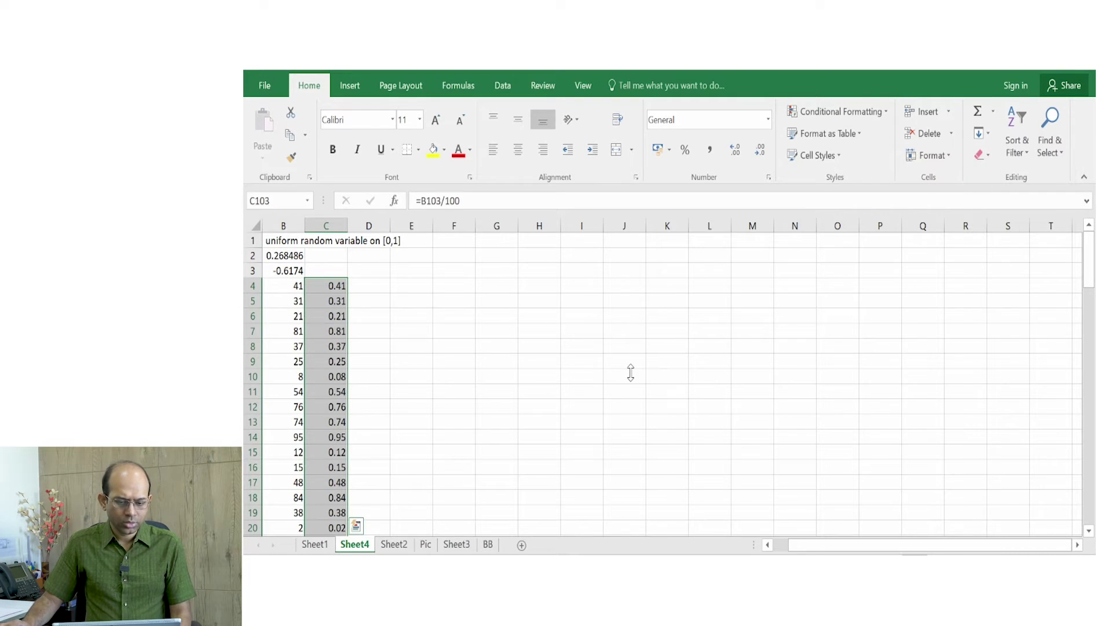
- Insert a markers-only scatter chart of the simulated values, ranks and rank fractions in A4:C103
{"action": "key", "text": "Left"}
{"action": "key", "text": "Left"}
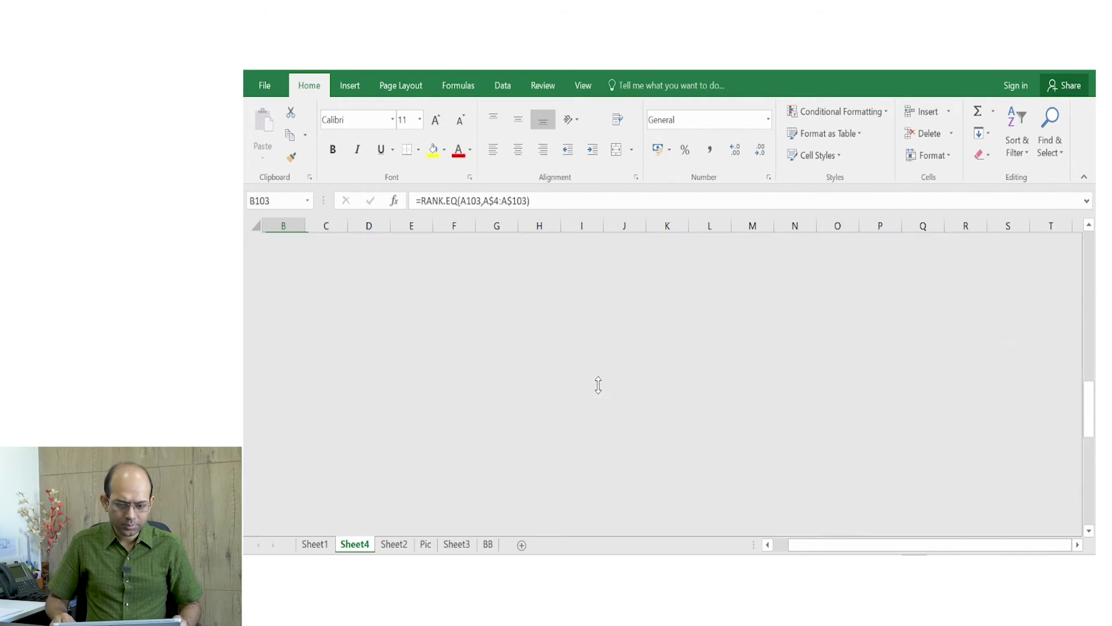
{"action": "scroll", "coordinate": [599, 386], "scroll_direction": "down", "scroll_amount": 1}
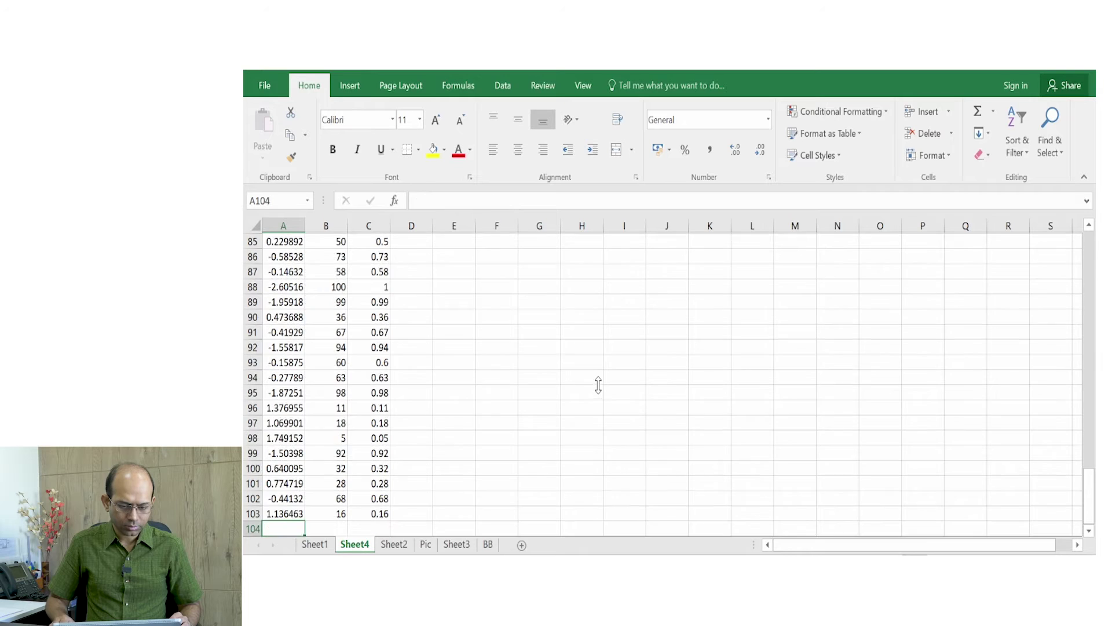
{"action": "key", "text": "ctrl+shift+Up"}
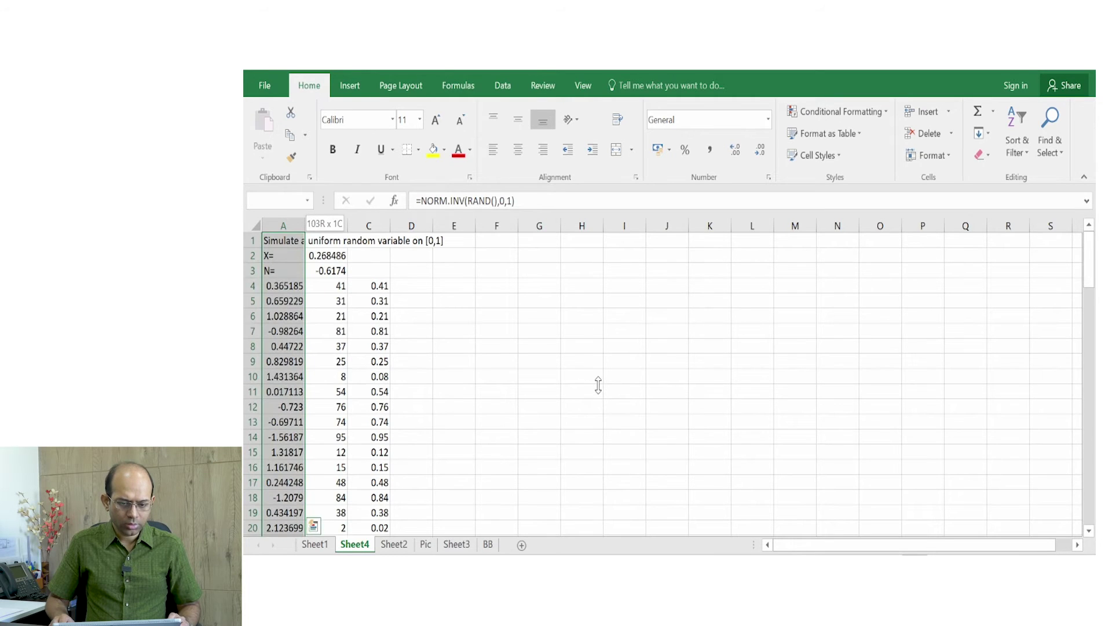
{"action": "key", "text": "shift+Down"}
{"action": "key", "text": "shift+Down"}
{"action": "key", "text": "shift+Down"}
{"action": "key", "text": "shift+Up"}
{"action": "key", "text": "shift+Right"}
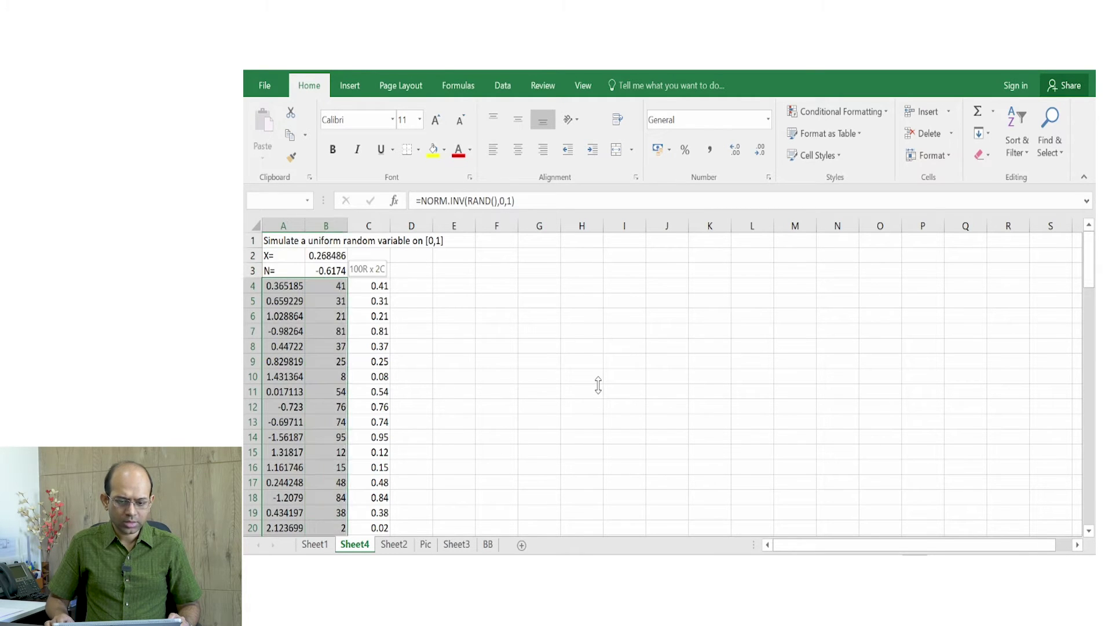
{"action": "key", "text": "shift+Right"}
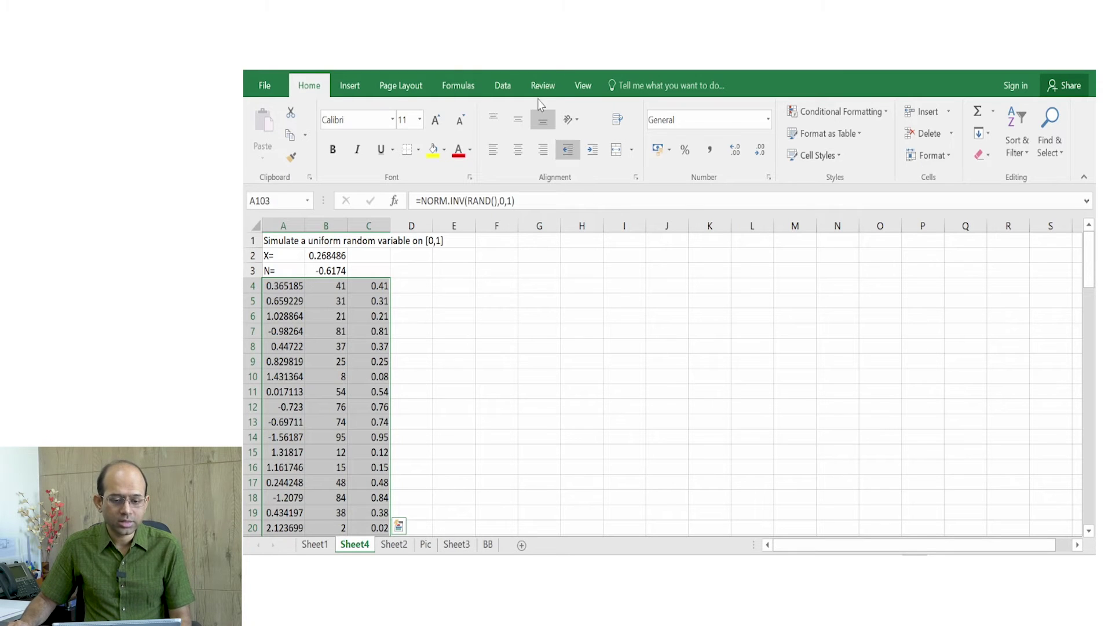
{"action": "left_click", "coordinate": [350, 87]}
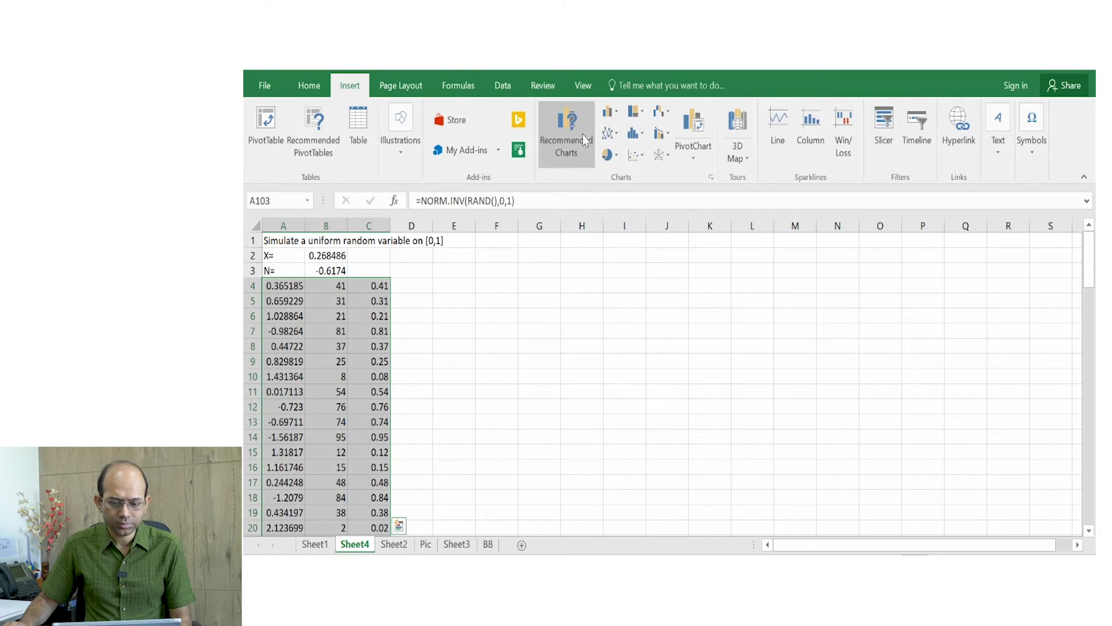
{"action": "left_click", "coordinate": [633, 158]}
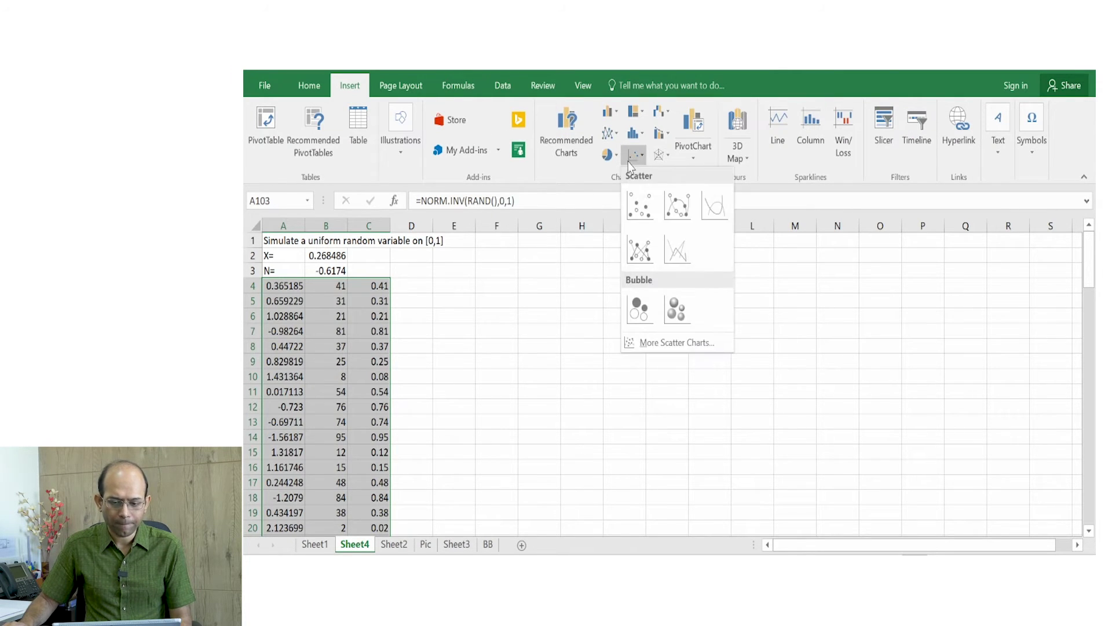
{"action": "left_click", "coordinate": [643, 209]}
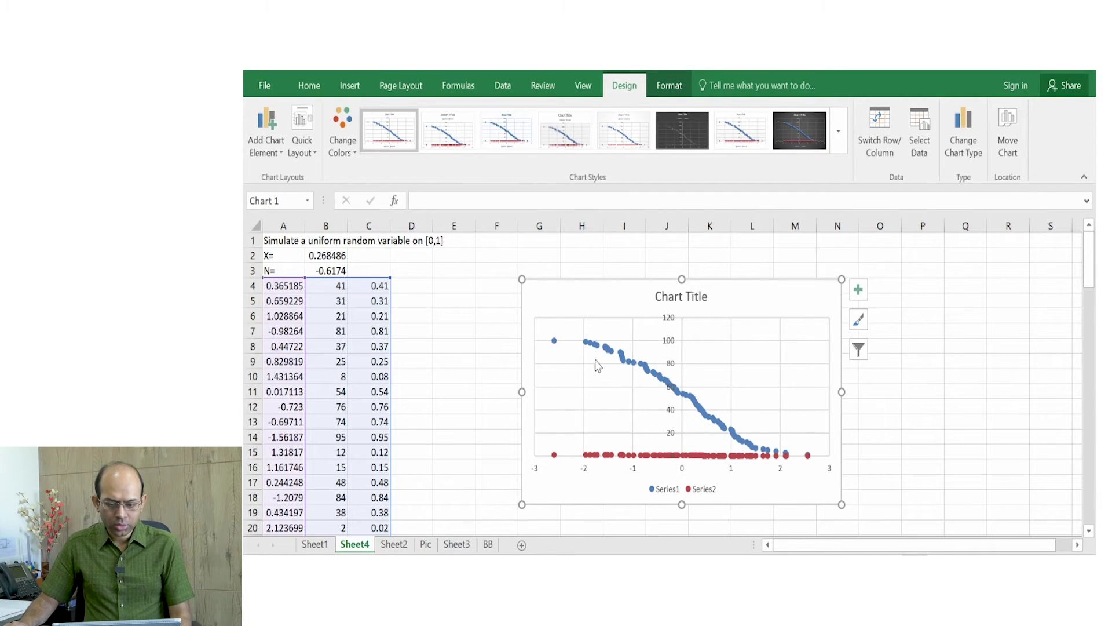
- Delete the series plotting the column B ranks from the scatter chart, leaving only the rank fractions
{"action": "left_click", "coordinate": [648, 456]}
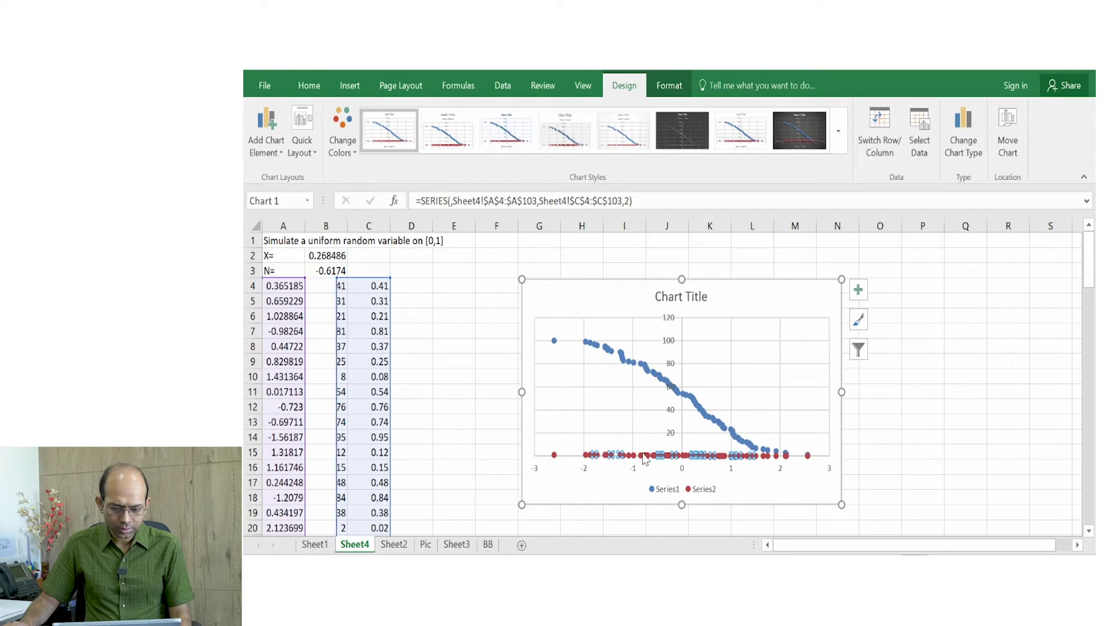
{"action": "left_click", "coordinate": [645, 371]}
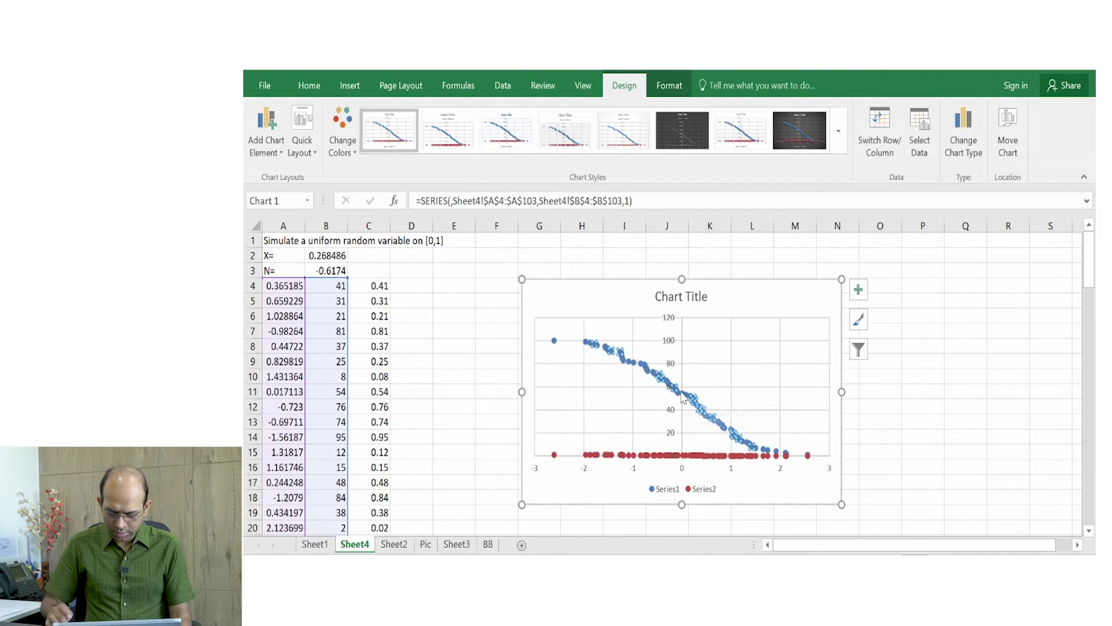
{"action": "mouse_move", "coordinate": [683, 399]}
{"action": "key", "text": "Delete"}
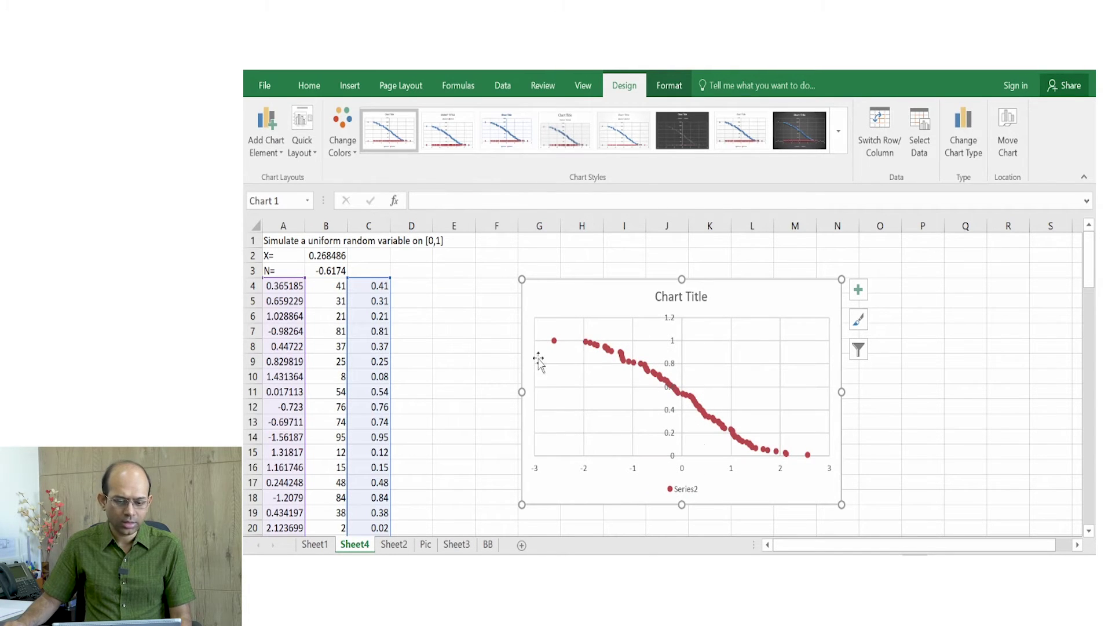
- Set the ranking order in B4 to ascending so the formula reads =RANK.EQ(A4,A$4:A$103,1)
{"action": "left_click", "coordinate": [345, 287]}
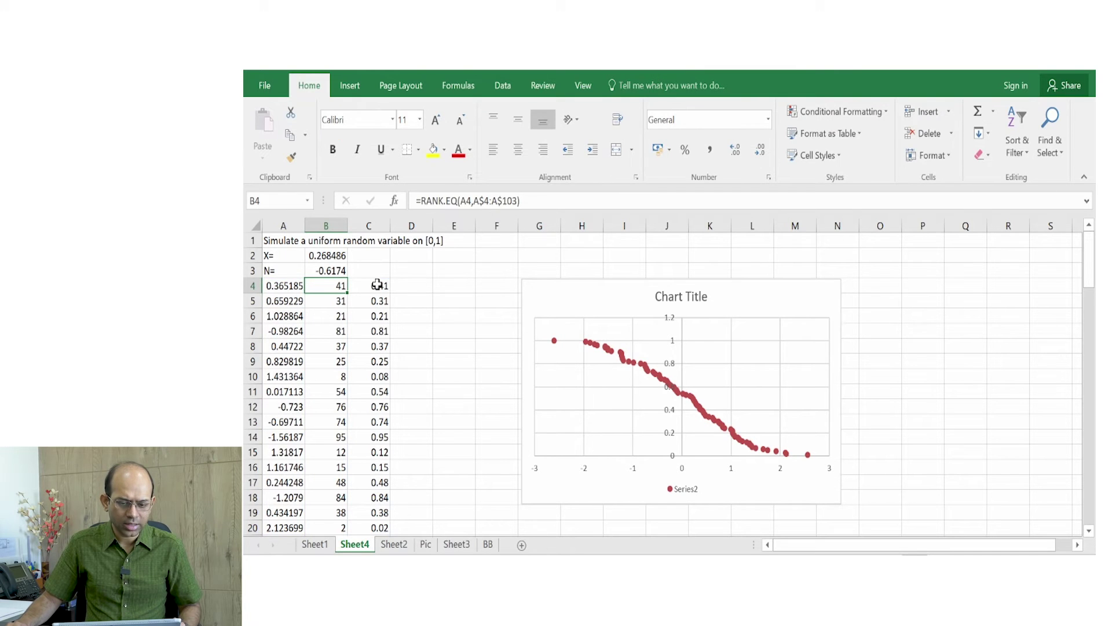
{"action": "left_click", "coordinate": [517, 200]}
{"action": "type", "text": ","}
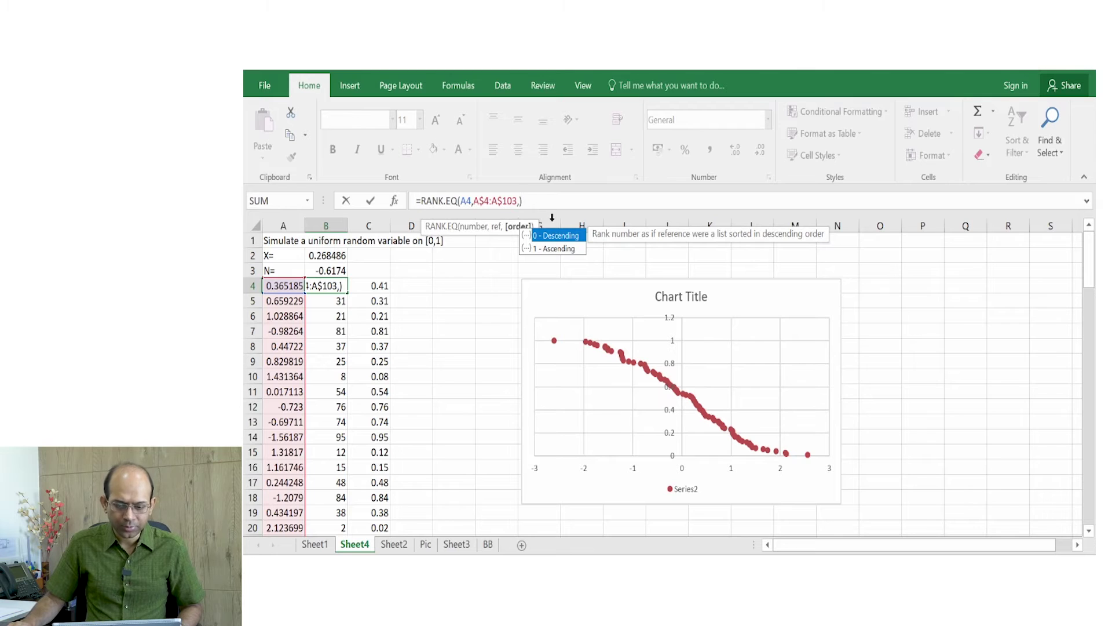
{"action": "left_click", "coordinate": [573, 254]}
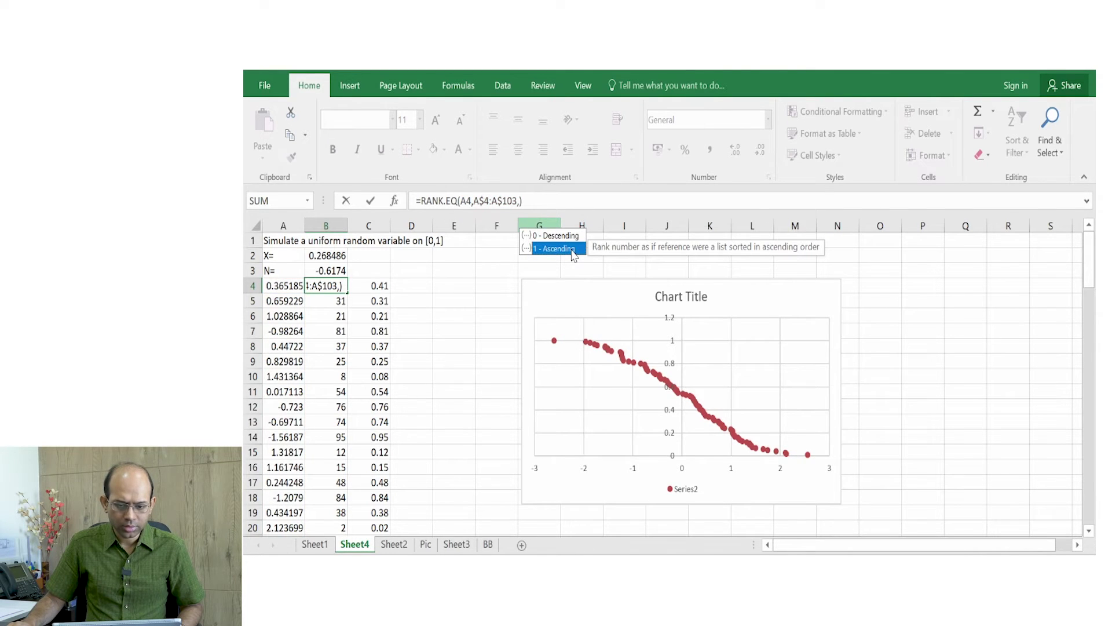
{"action": "key", "text": "BackSpace"}
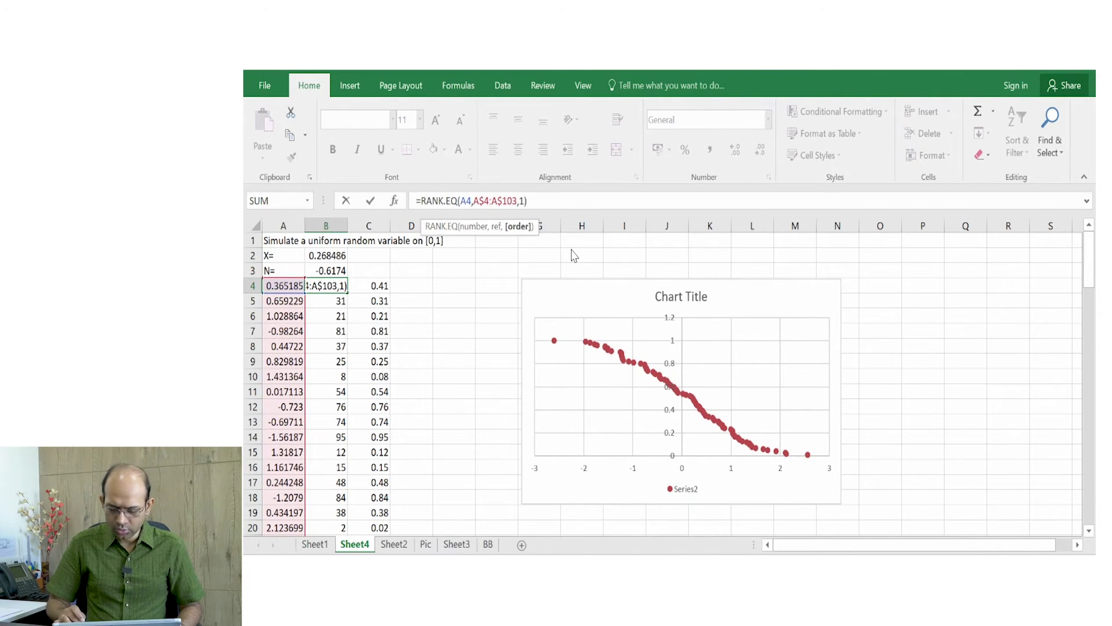
{"action": "key", "text": "Return"}
{"action": "key", "text": "Up"}
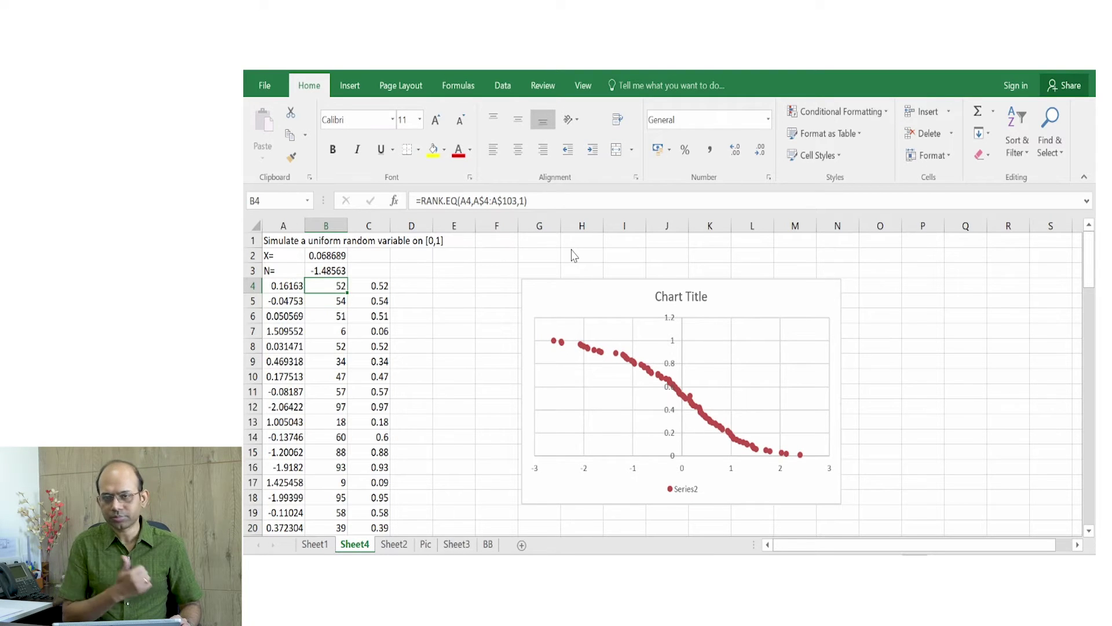
- Fill the ascending RANK.EQ formula from B4 down through B103
{"action": "key", "text": "ctrl+shift+Down"}
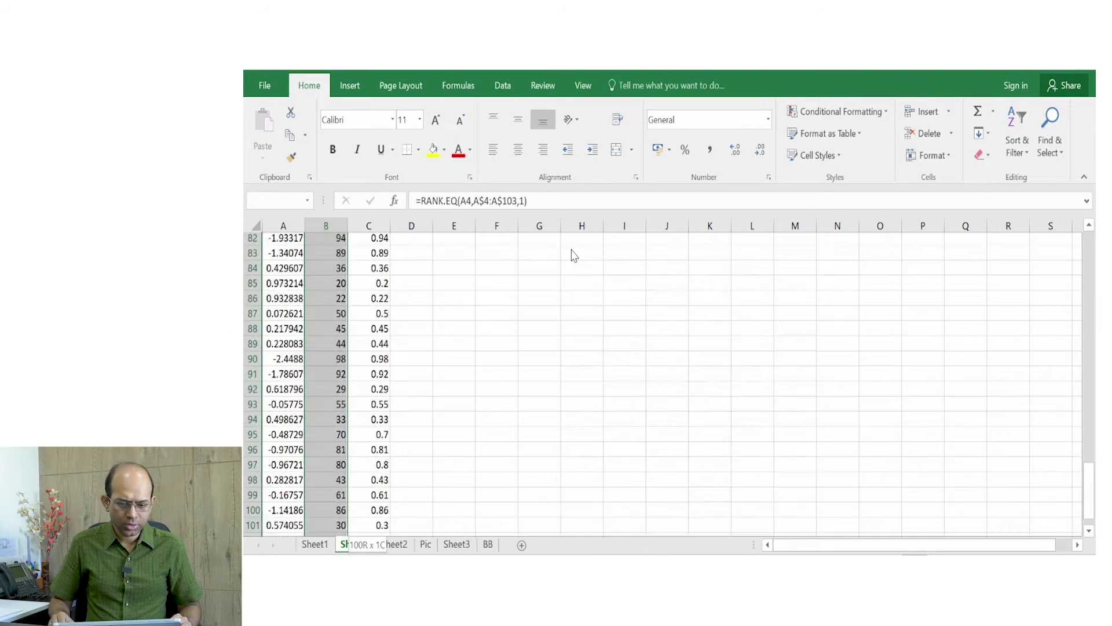
{"action": "left_click", "coordinate": [984, 135]}
{"action": "left_click", "coordinate": [995, 160]}
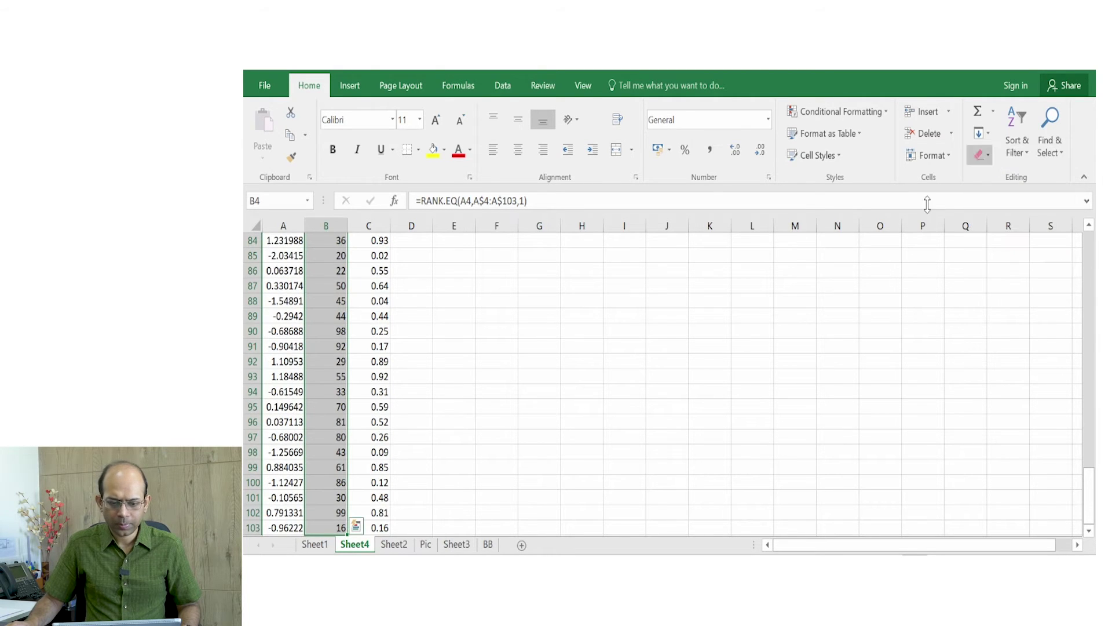
{"action": "key", "text": "ctrl+Up"}
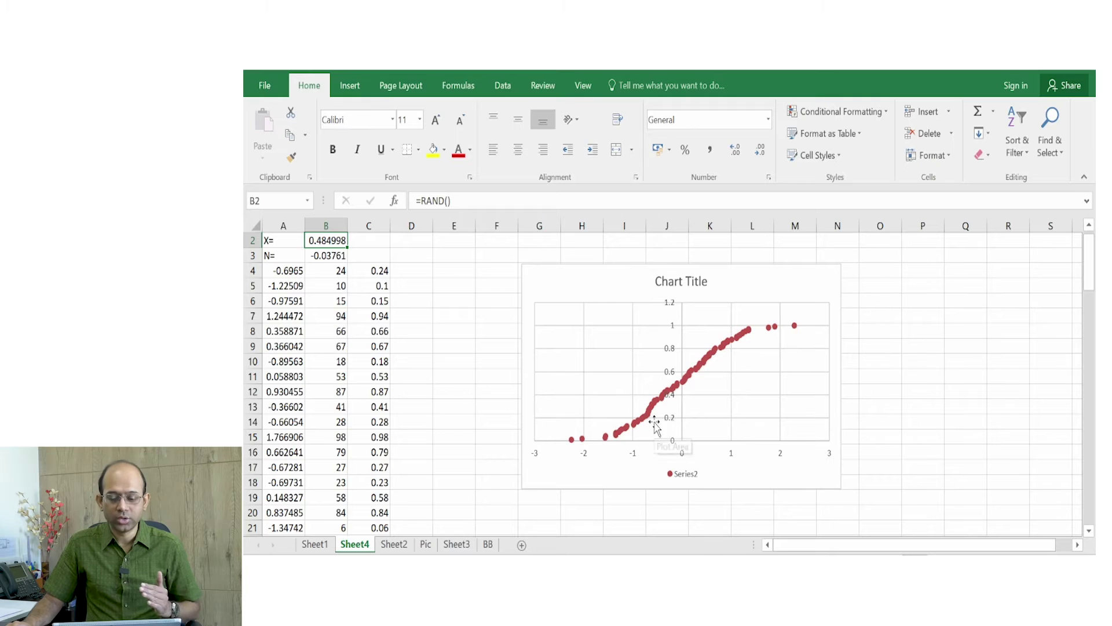
- Delete the scatter chart of the rank fractions from the worksheet
{"action": "mouse_move", "coordinate": [631, 432]}
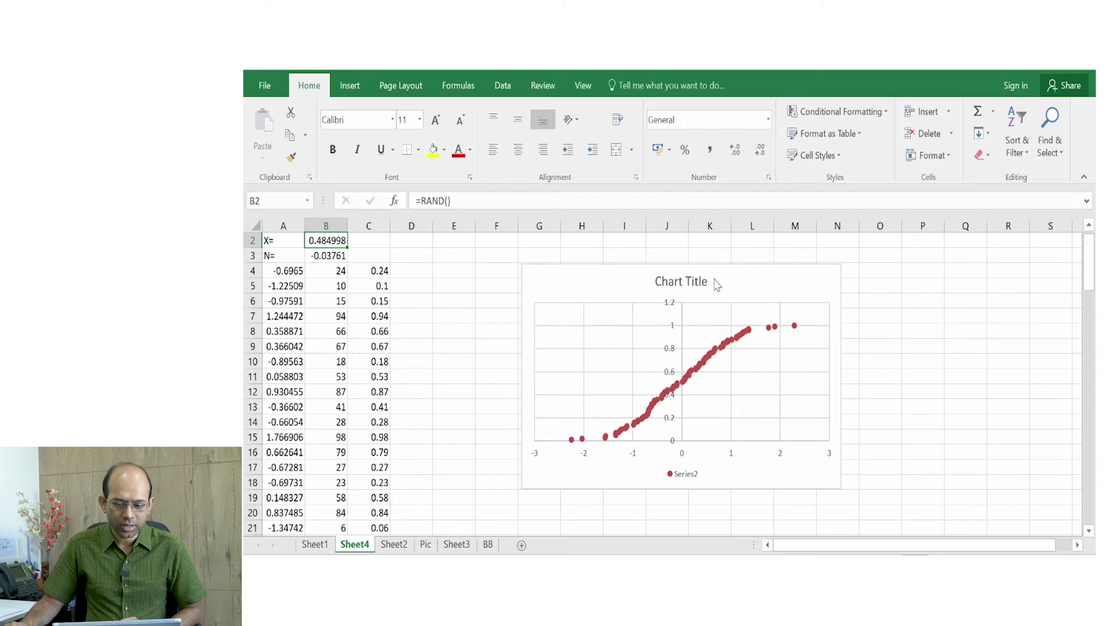
{"action": "left_click", "coordinate": [736, 283]}
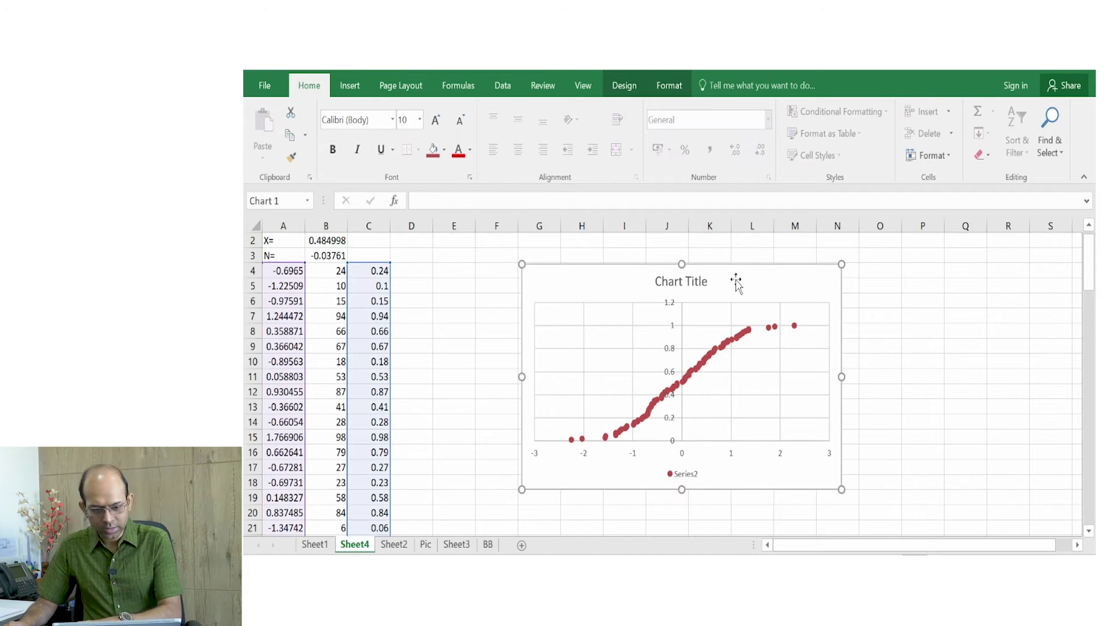
{"action": "key", "text": "Delete"}
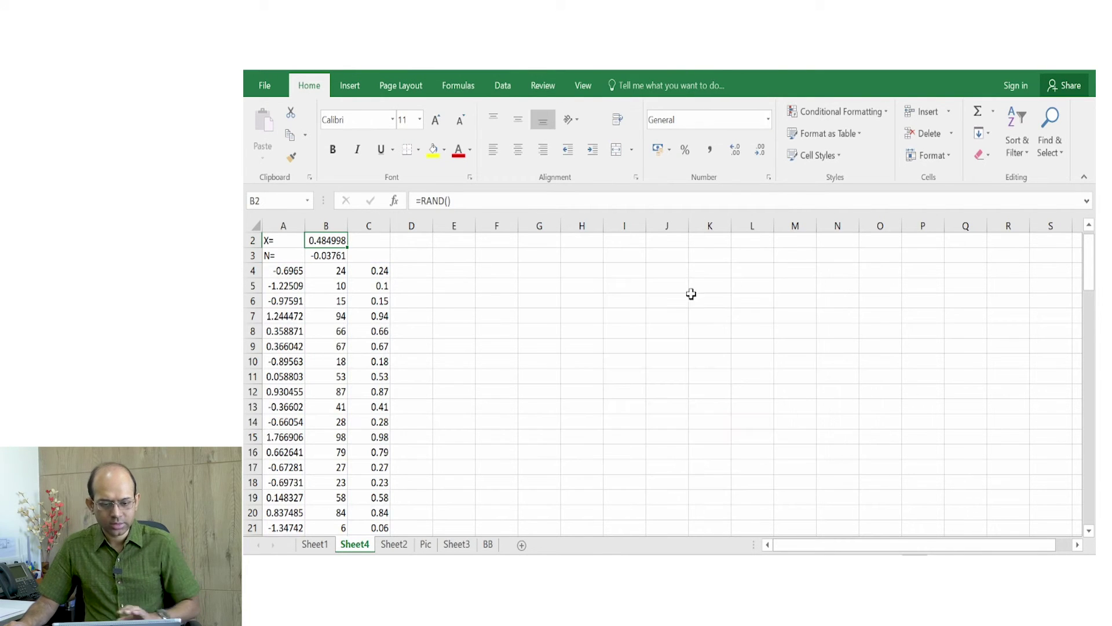
- Enter the column heading "time" in cell E3
{"action": "left_click", "coordinate": [424, 271]}
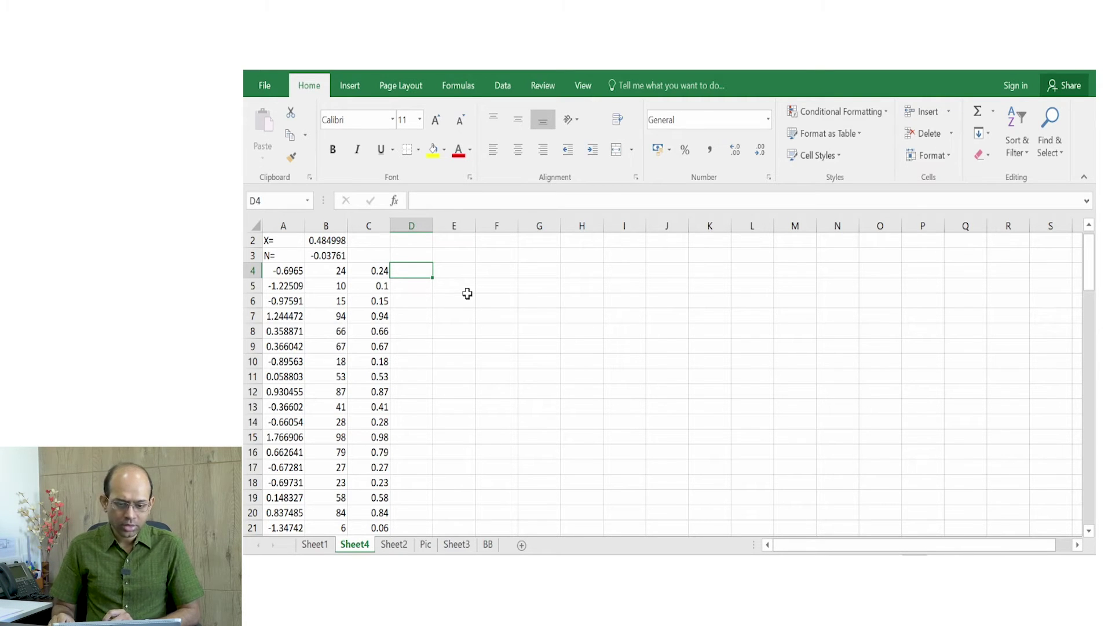
{"action": "key", "text": "Right"}
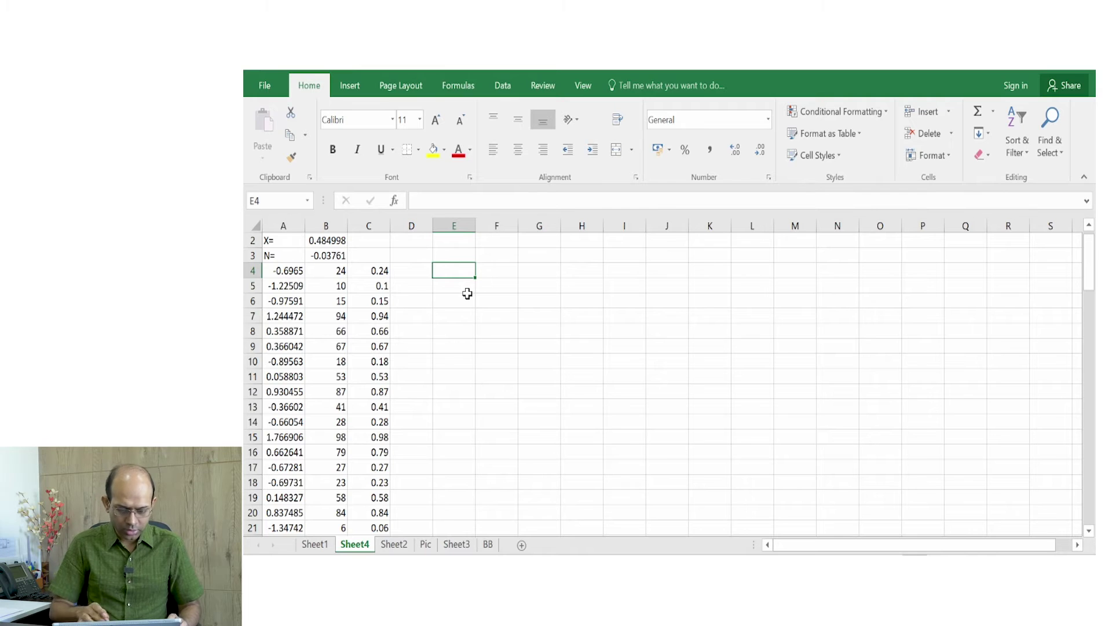
{"action": "key", "text": "Up"}
{"action": "key", "text": "Up"}
{"action": "key", "text": "Up"}
{"action": "key", "text": "Down"}
{"action": "key", "text": "Down"}
{"action": "key", "text": "Down"}
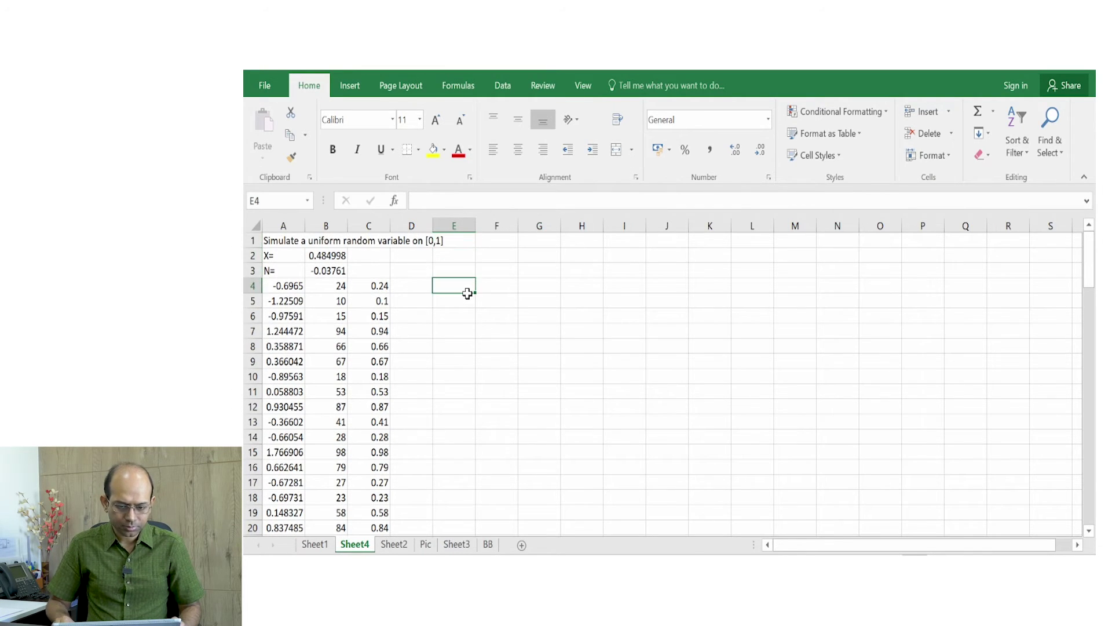
{"action": "key", "text": "Up"}
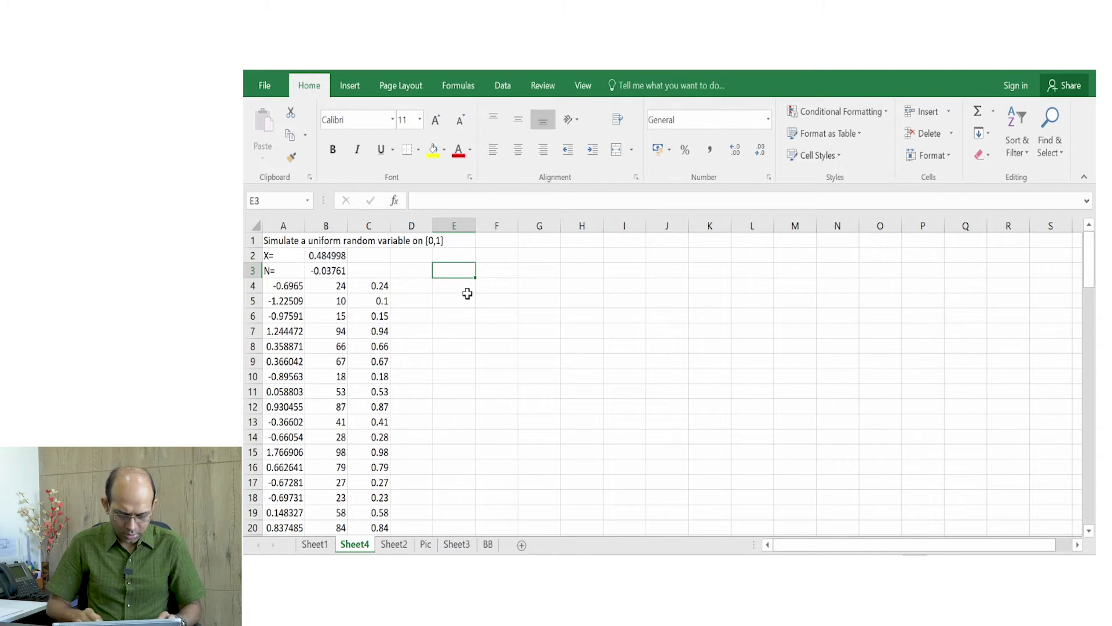
{"action": "type", "text": "ti"}
{"action": "type", "text": "mr"}
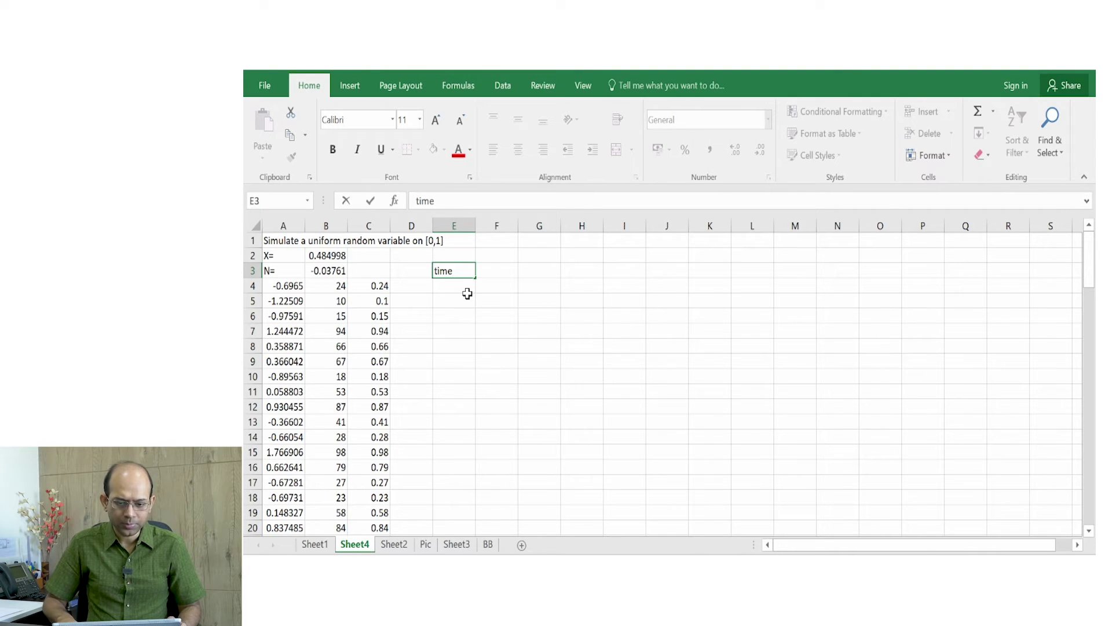
{"action": "key", "text": "Return"}
{"action": "key", "text": "Up"}
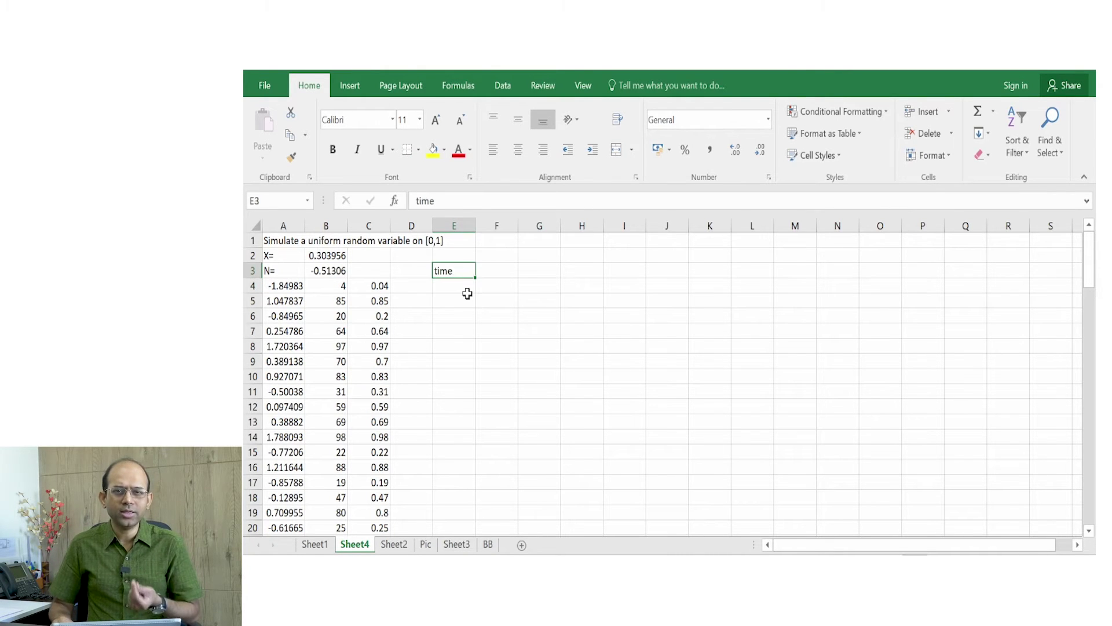
- Enter the label "delta t=" in E2 and the time step 0.1 in F2
{"action": "key", "text": "Up"}
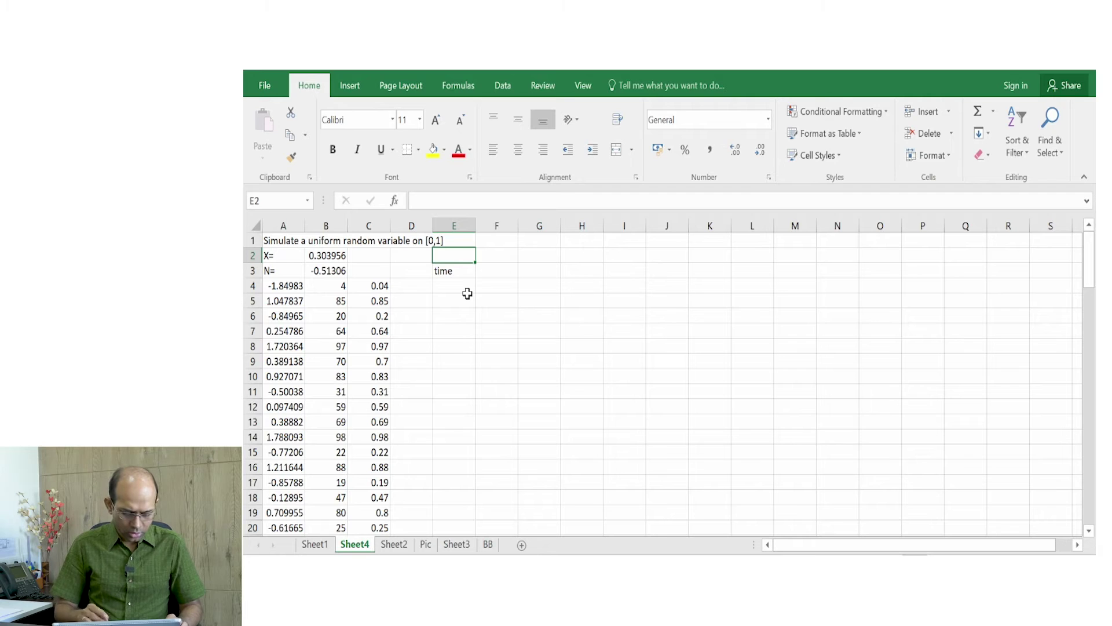
{"action": "type", "text": "delta t="}
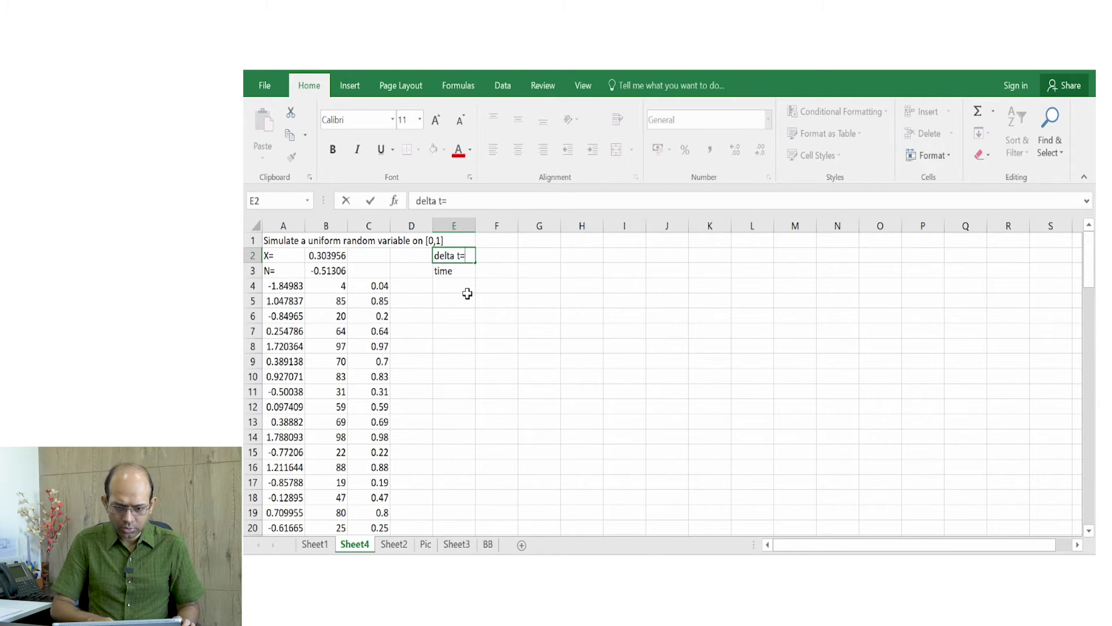
{"action": "key", "text": "Tab"}
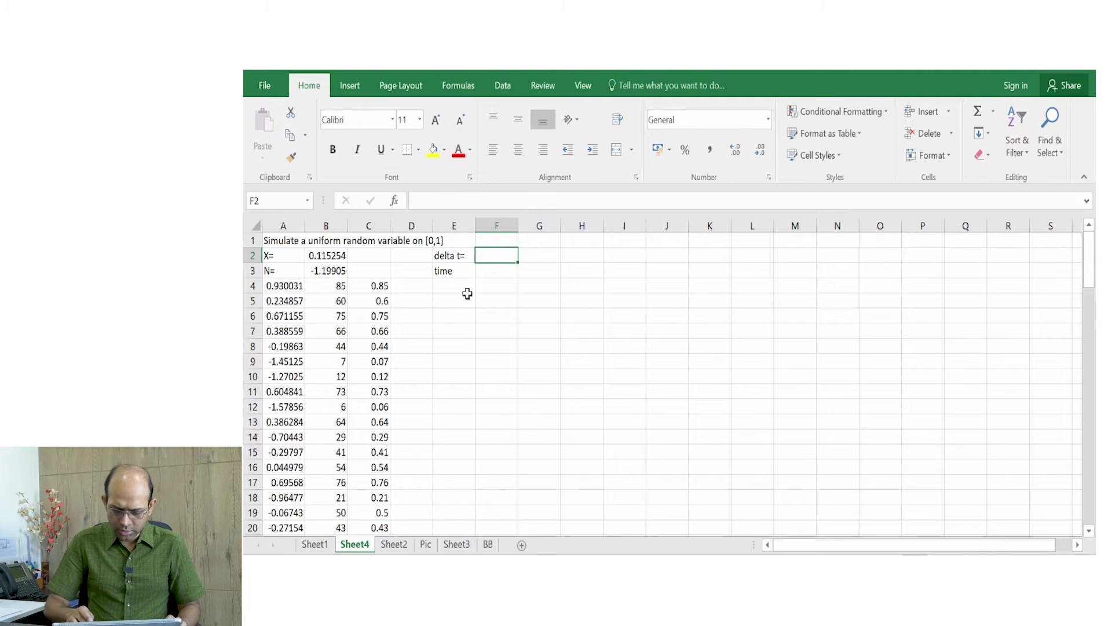
{"action": "type", "text": "0.1"}
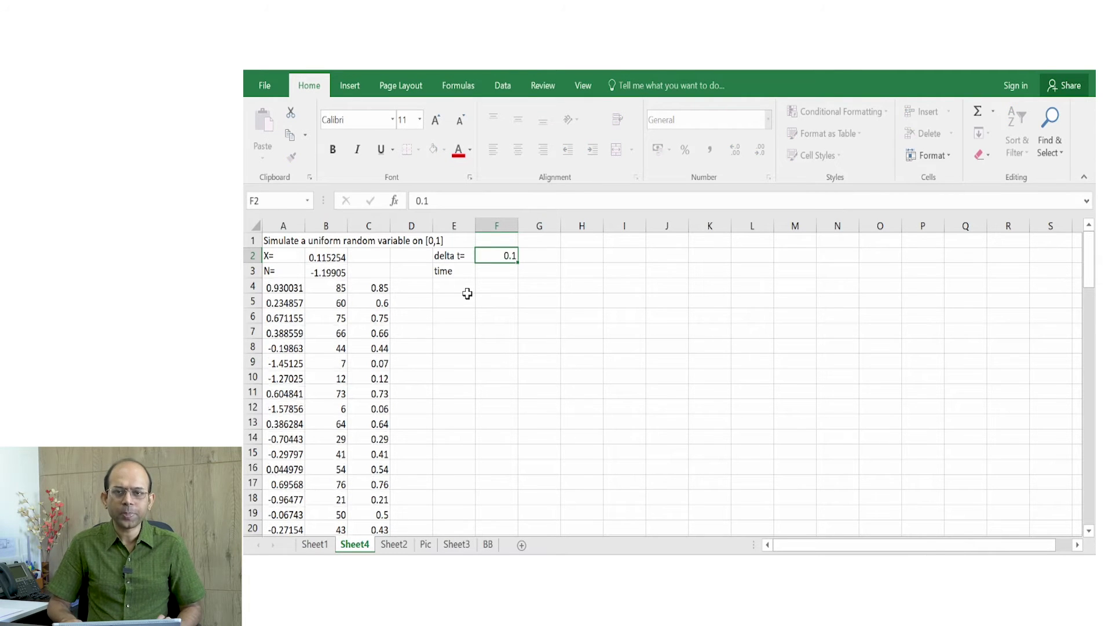
{"action": "key", "text": "Return"}
- Enter 0 as the starting time in E4 and 0 as the starting value in F4
{"action": "left_click", "coordinate": [467, 294]}
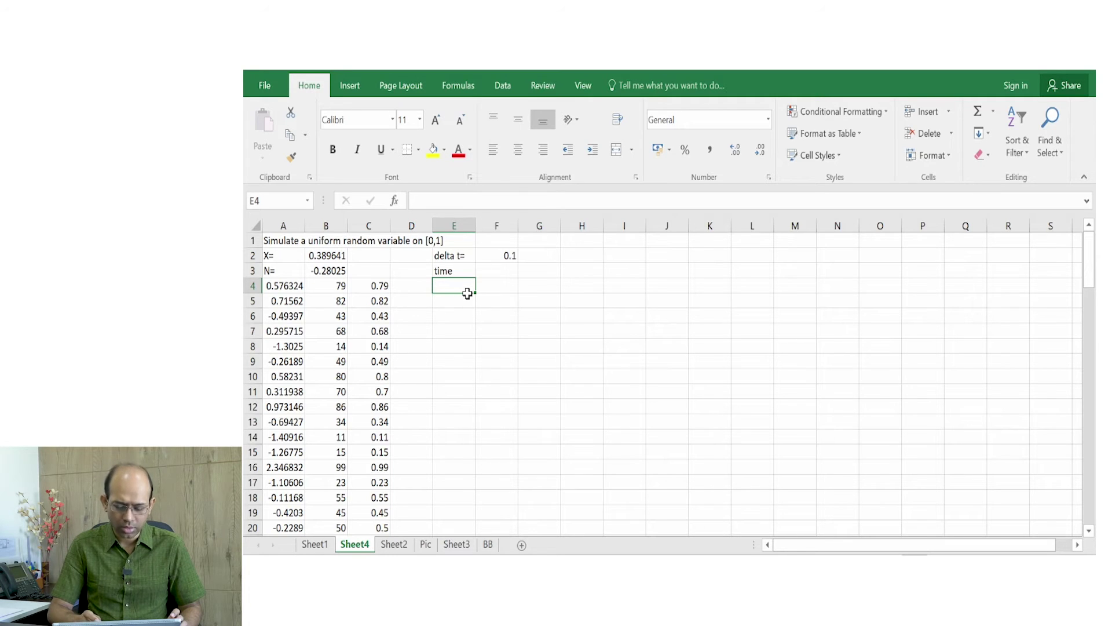
{"action": "type", "text": "0"}
{"action": "key", "text": "Tab"}
{"action": "type", "text": "0"}
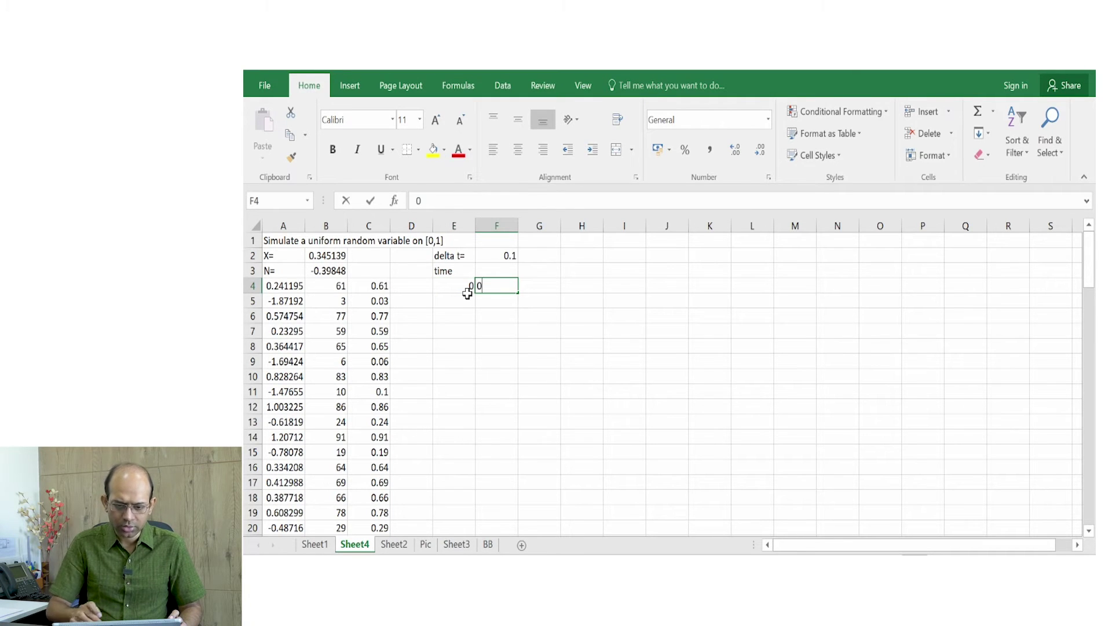
{"action": "key", "text": "Up"}
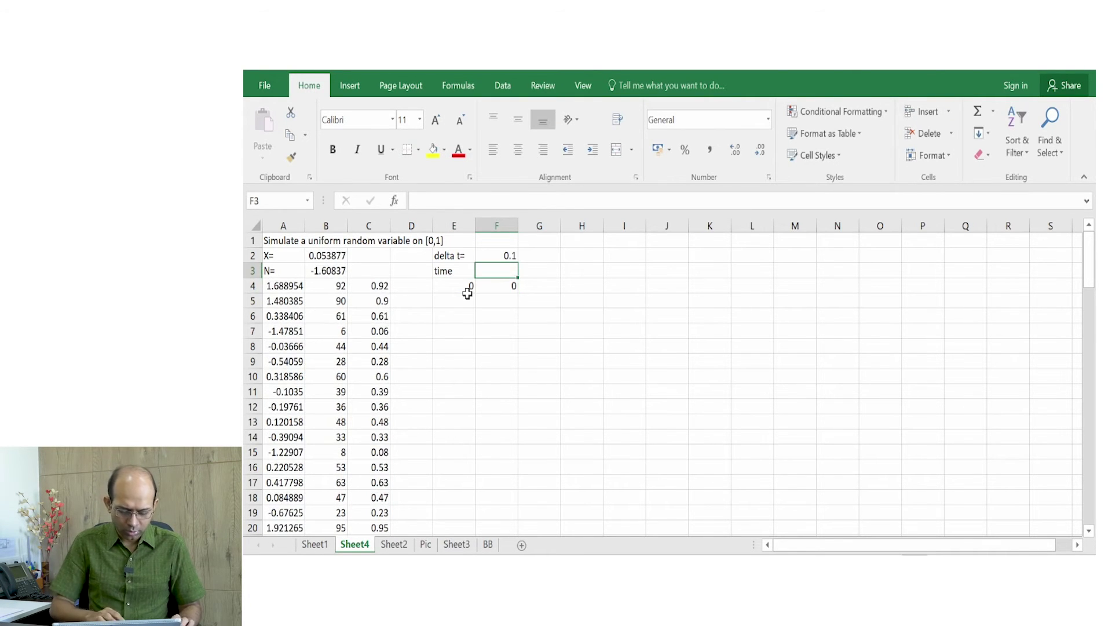
- Enter the column heading "Brownian motion" in cell F3 and widen column F to fit it
{"action": "type", "text": "Brownian motion"}
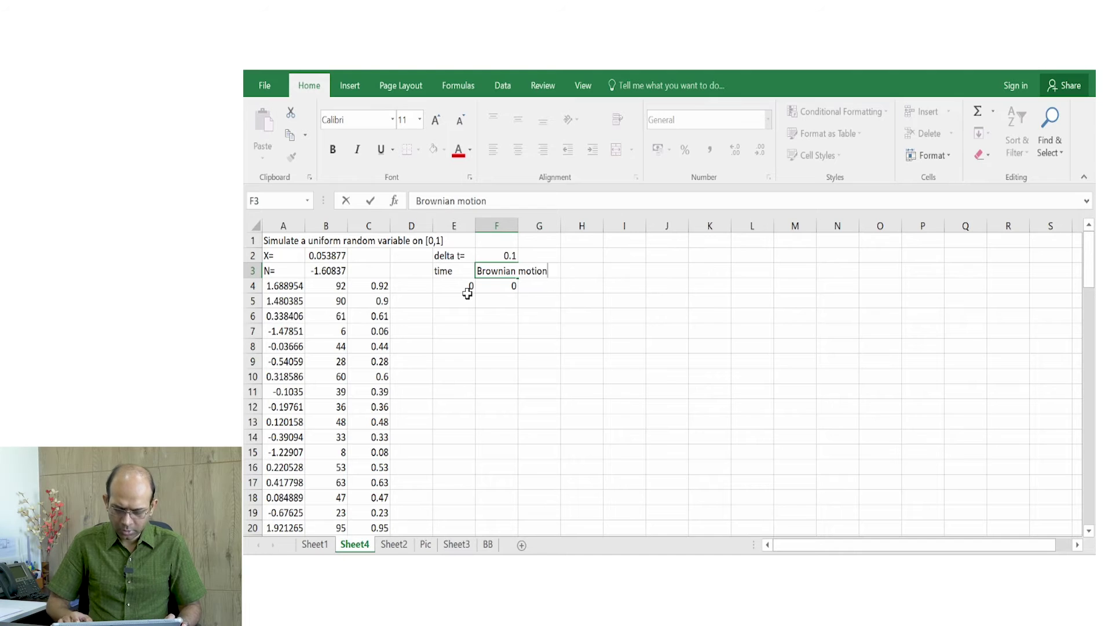
{"action": "key", "text": "Return"}
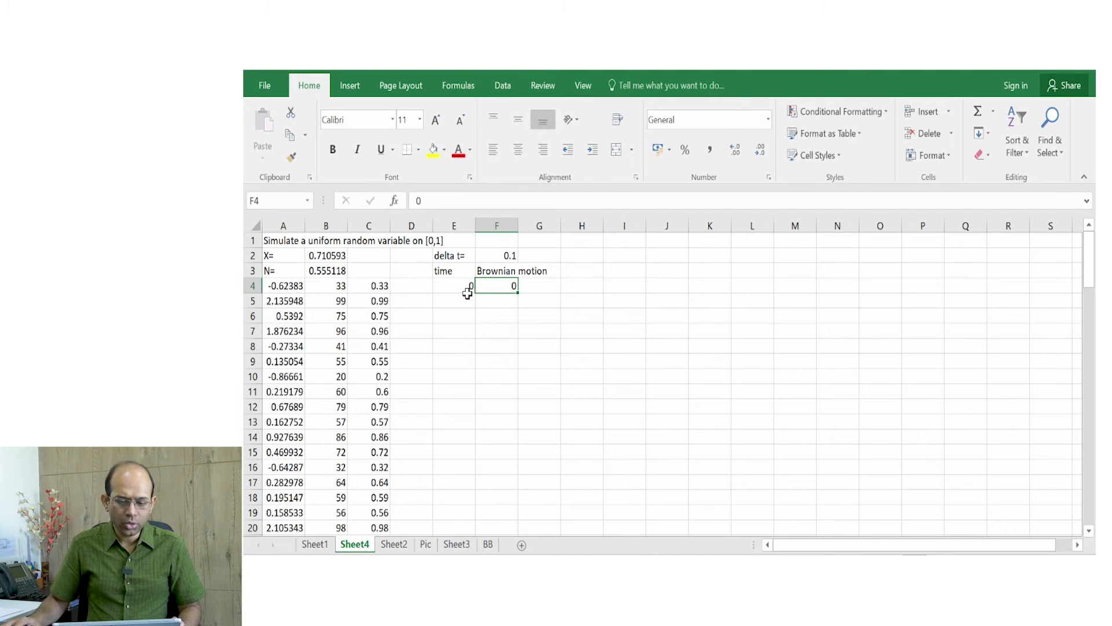
{"action": "left_click_drag", "start_coordinate": [519, 226], "coordinate": [551, 225]}
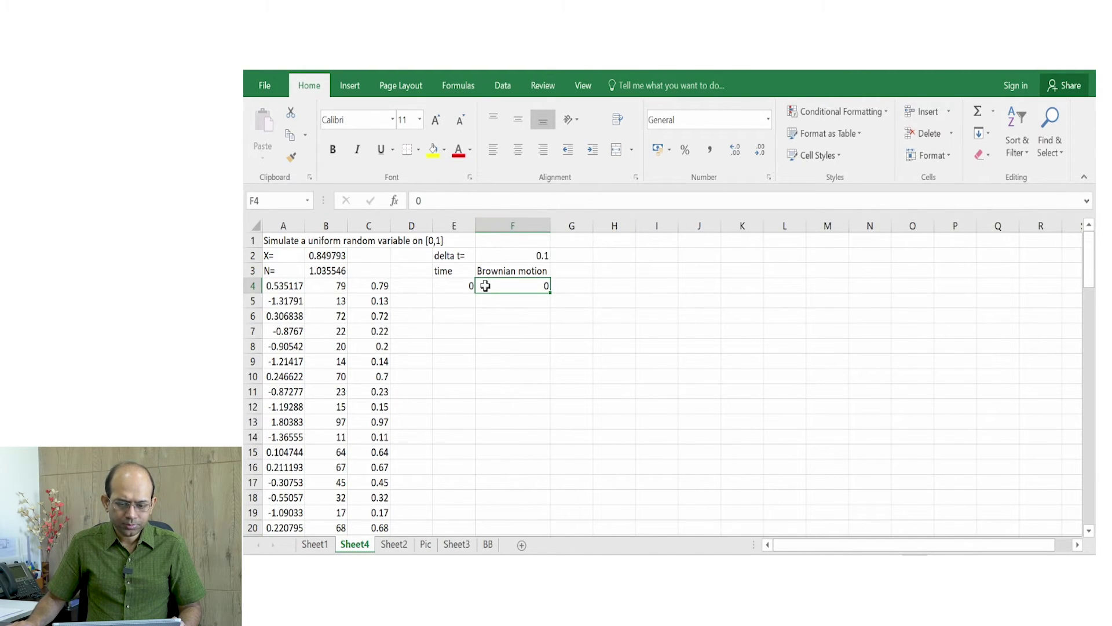
- Enter the formula =E4+F$2 in cell E5 to advance the time by one step
{"action": "left_click", "coordinate": [462, 297]}
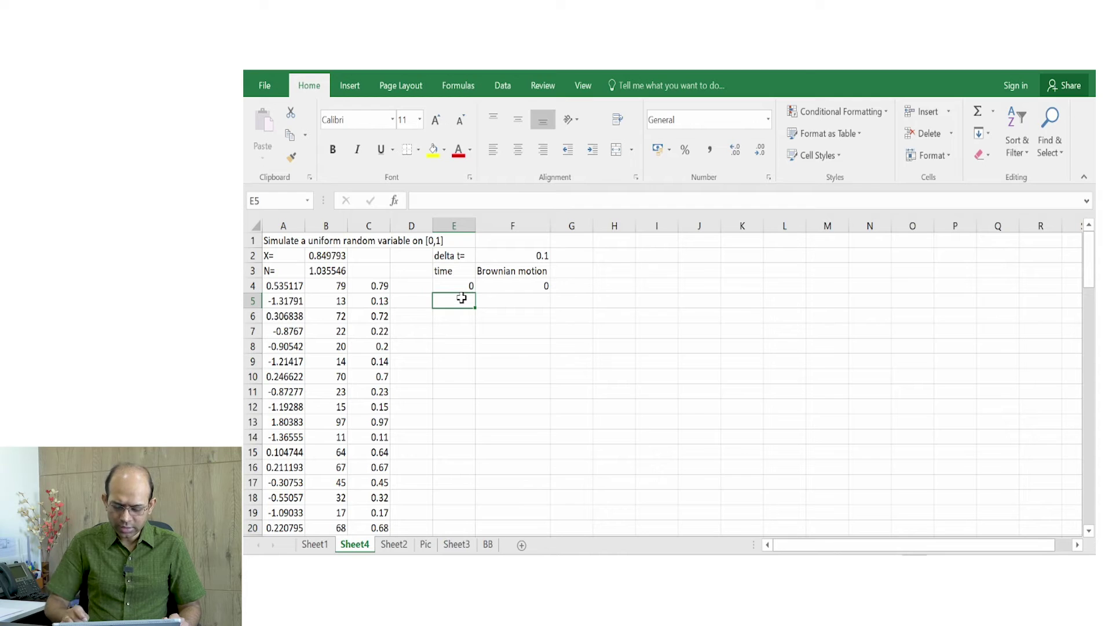
{"action": "type", "text": "="}
{"action": "key", "text": "Up"}
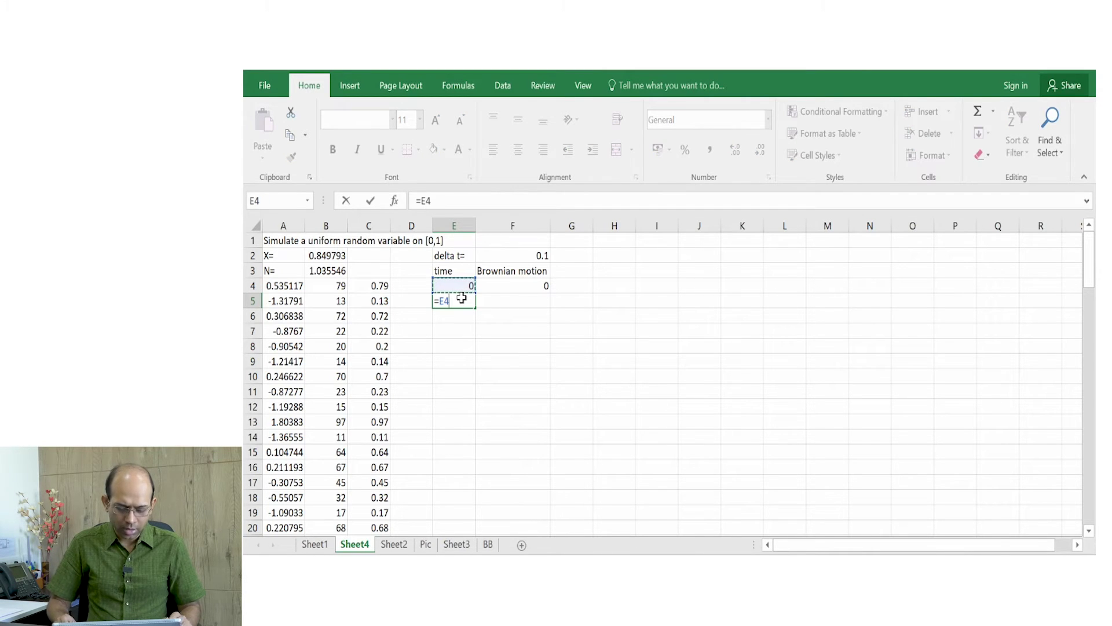
{"action": "type", "text": "+"}
{"action": "key", "text": "Up"}
{"action": "key", "text": "Up"}
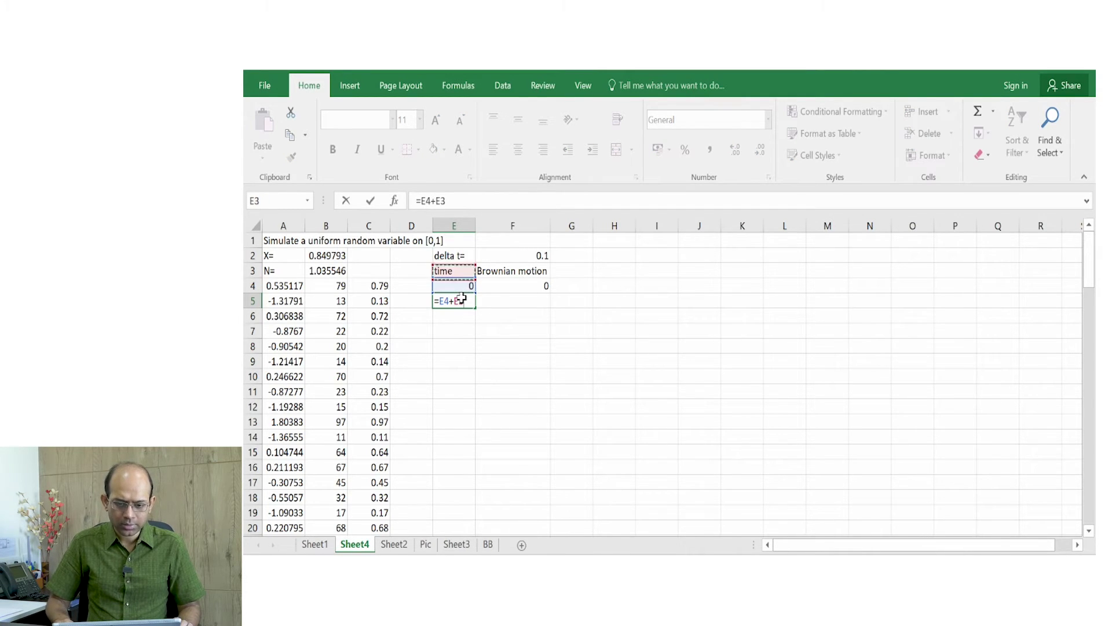
{"action": "key", "text": "Up"}
{"action": "key", "text": "Right"}
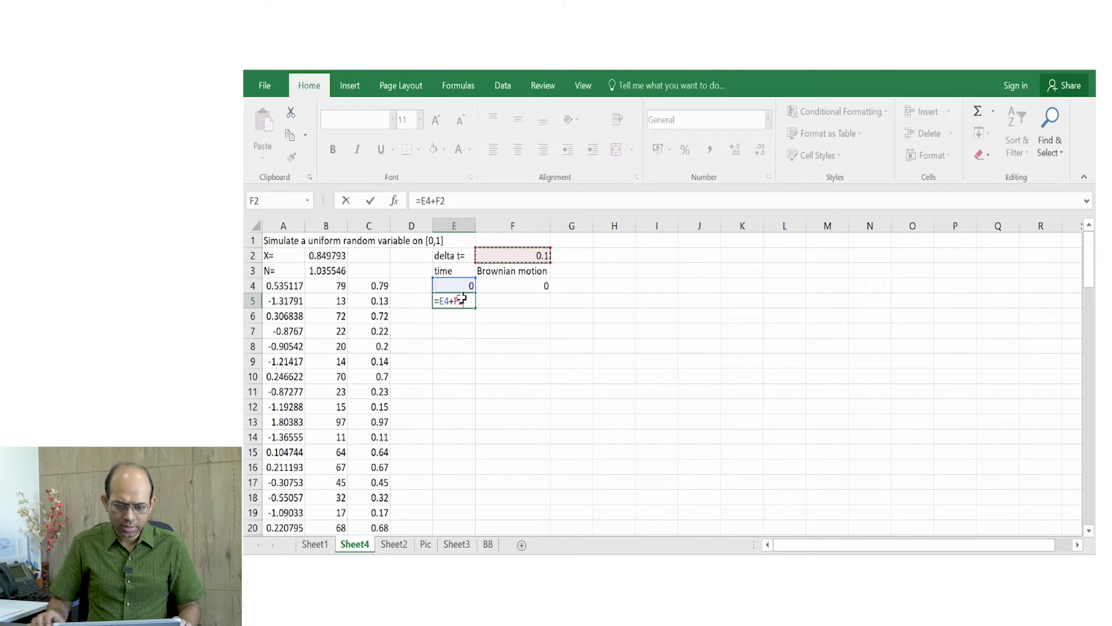
{"action": "left_click", "coordinate": [444, 200]}
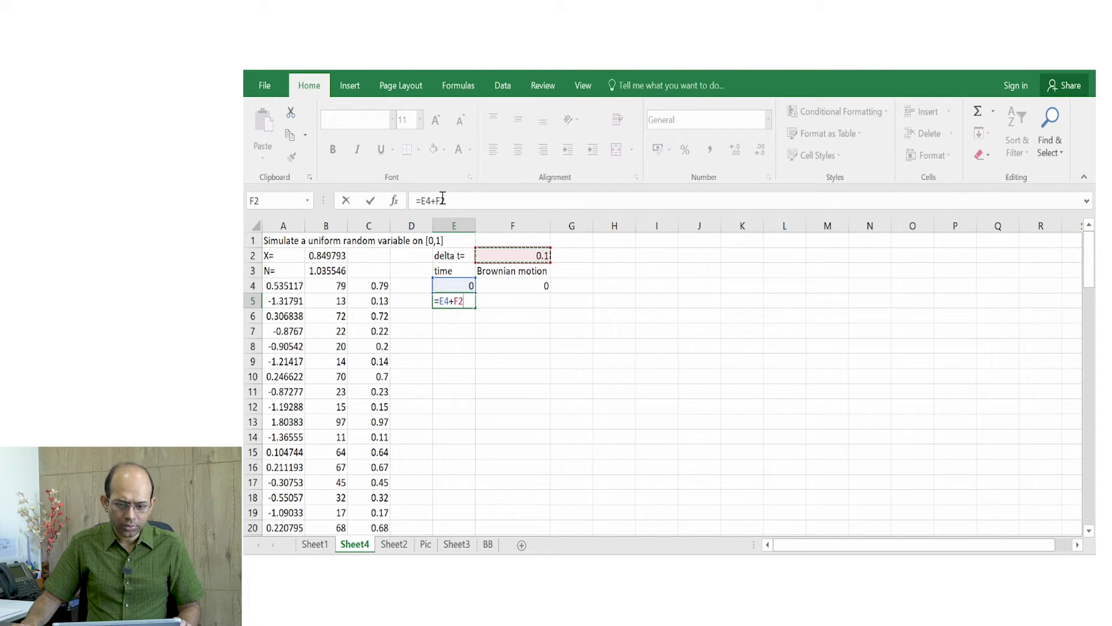
{"action": "type", "text": "$"}
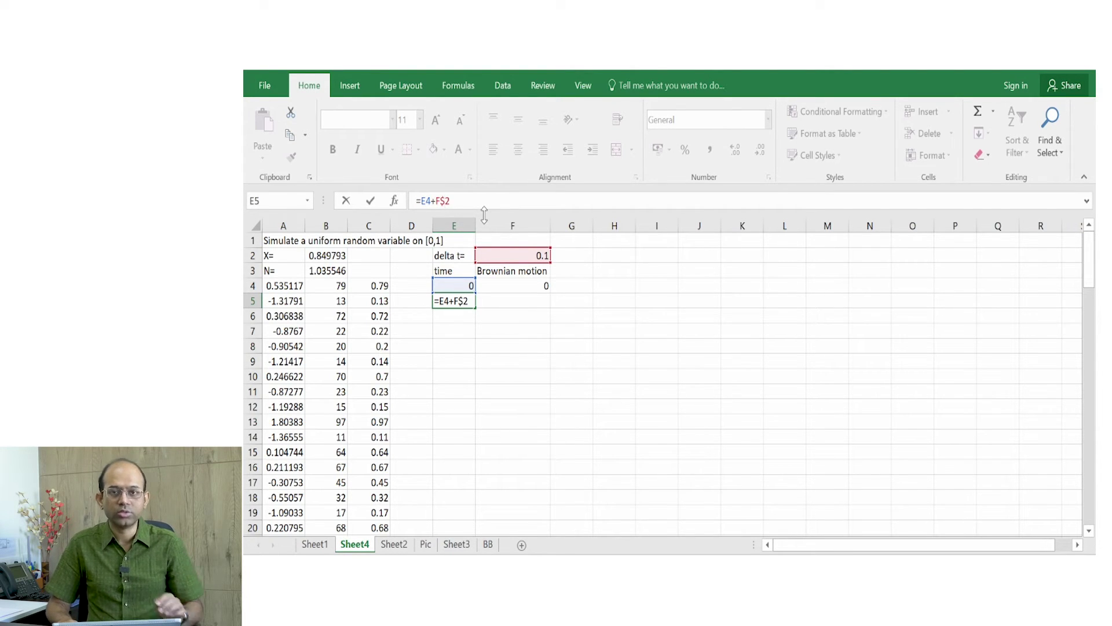
{"action": "key", "text": "Return"}
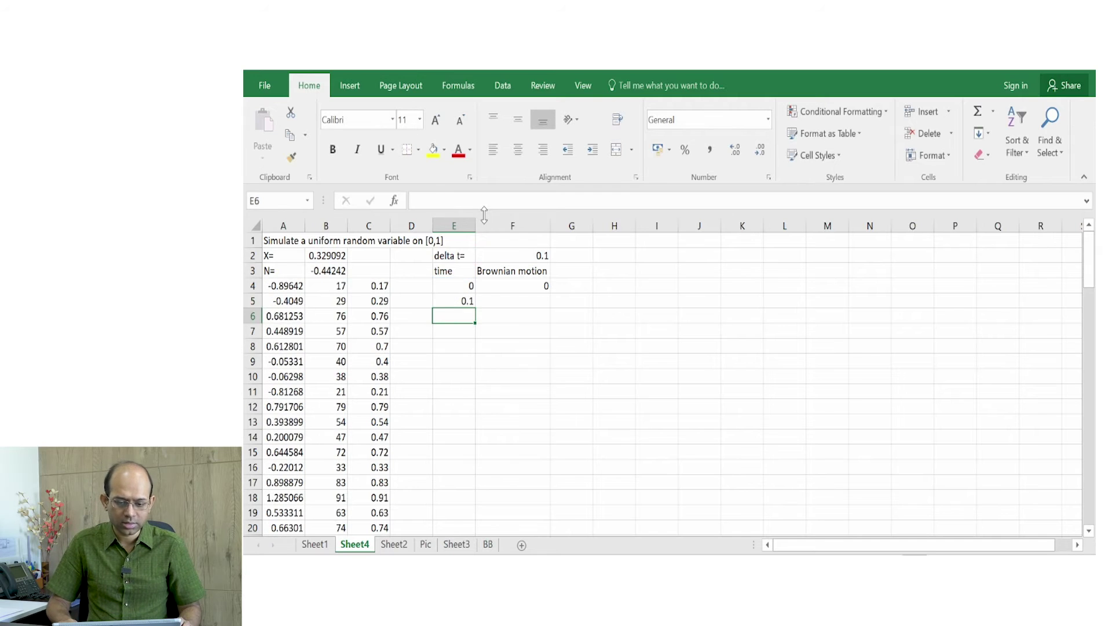
- Fill the time formula from E5 down to E103 and check the end of the time column
{"action": "key", "text": "Up"}
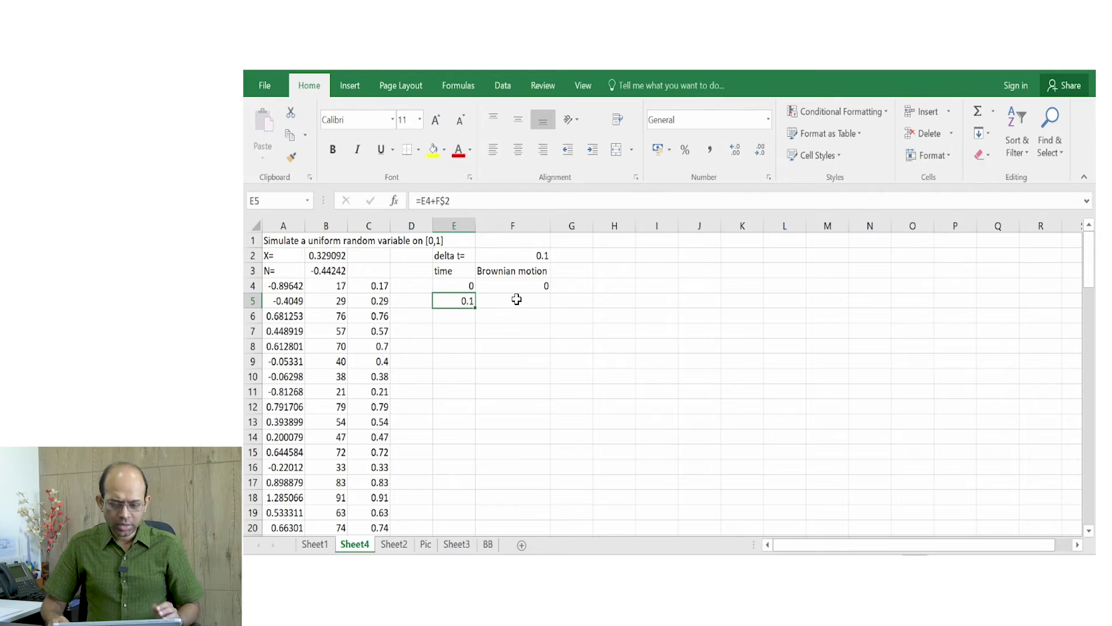
{"action": "key", "text": "Left"}
{"action": "key", "text": "Left"}
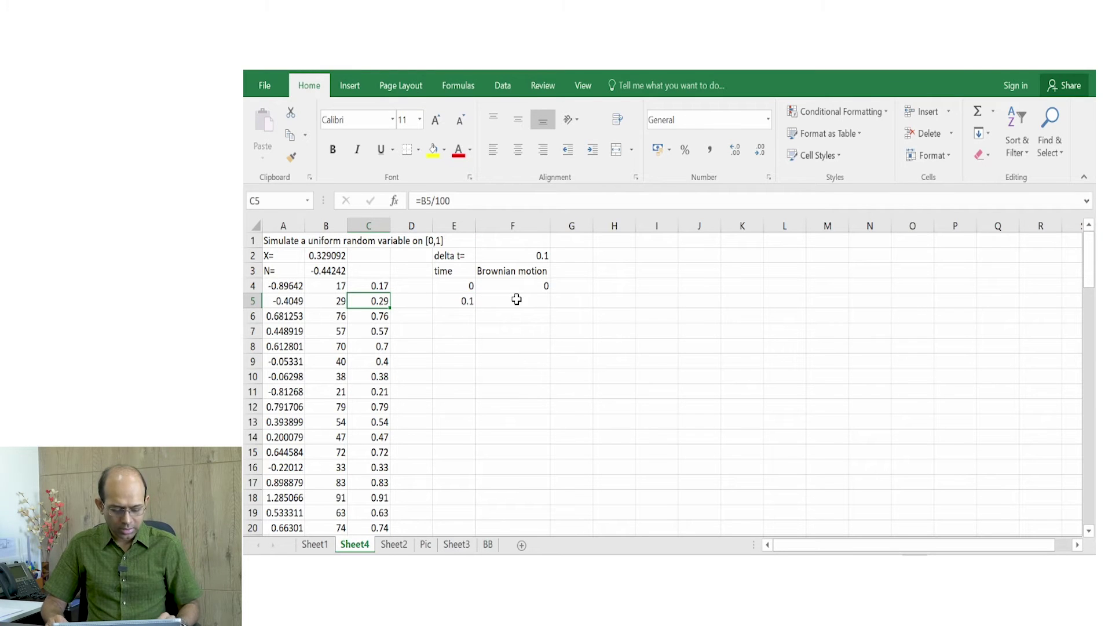
{"action": "key", "text": "shift+Down"}
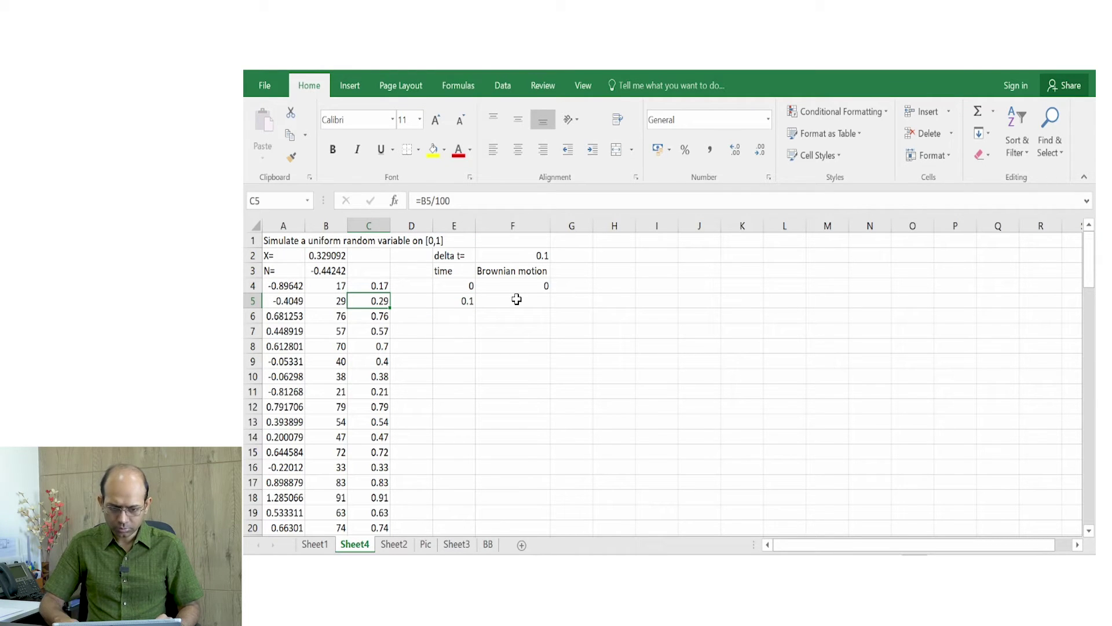
{"action": "key", "text": "ctrl+Down"}
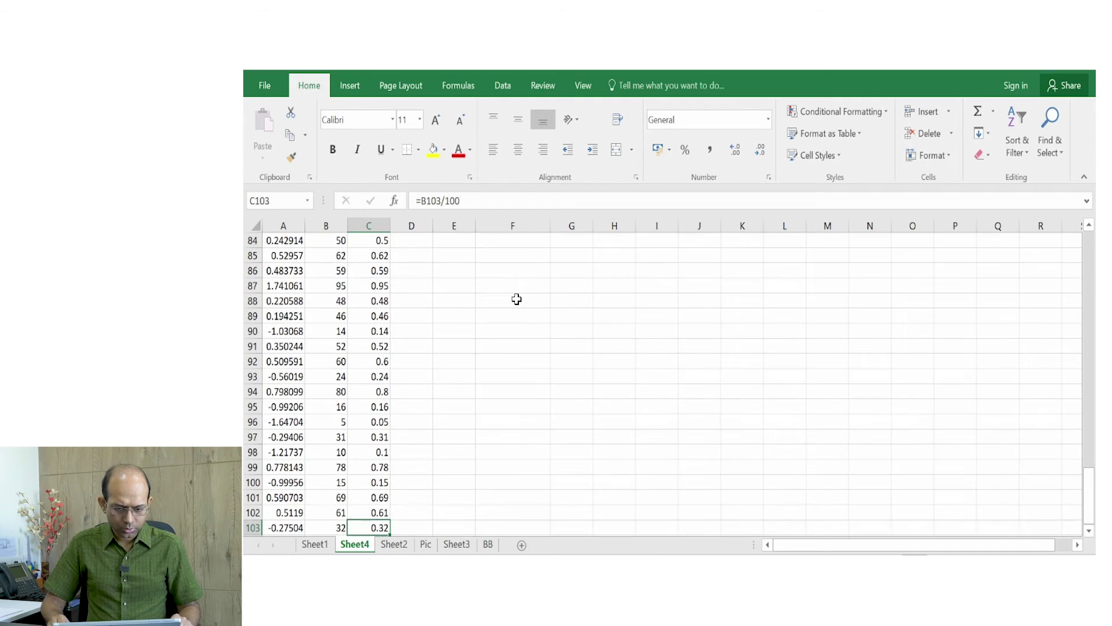
{"action": "key", "text": "Right"}
{"action": "key", "text": "Right"}
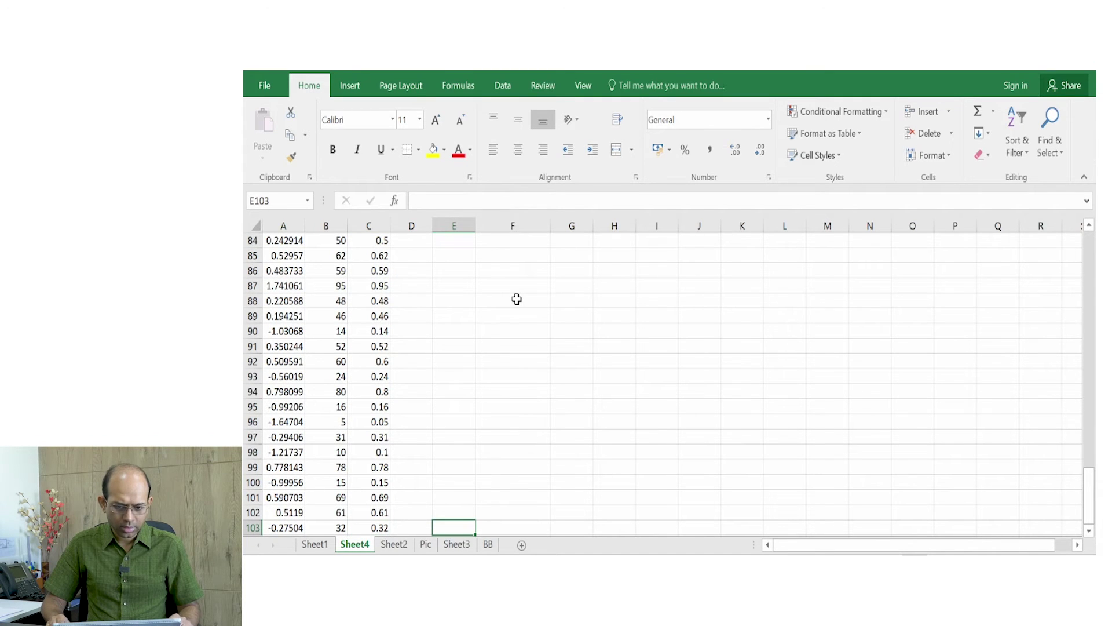
{"action": "key", "text": "ctrl+shift+Up"}
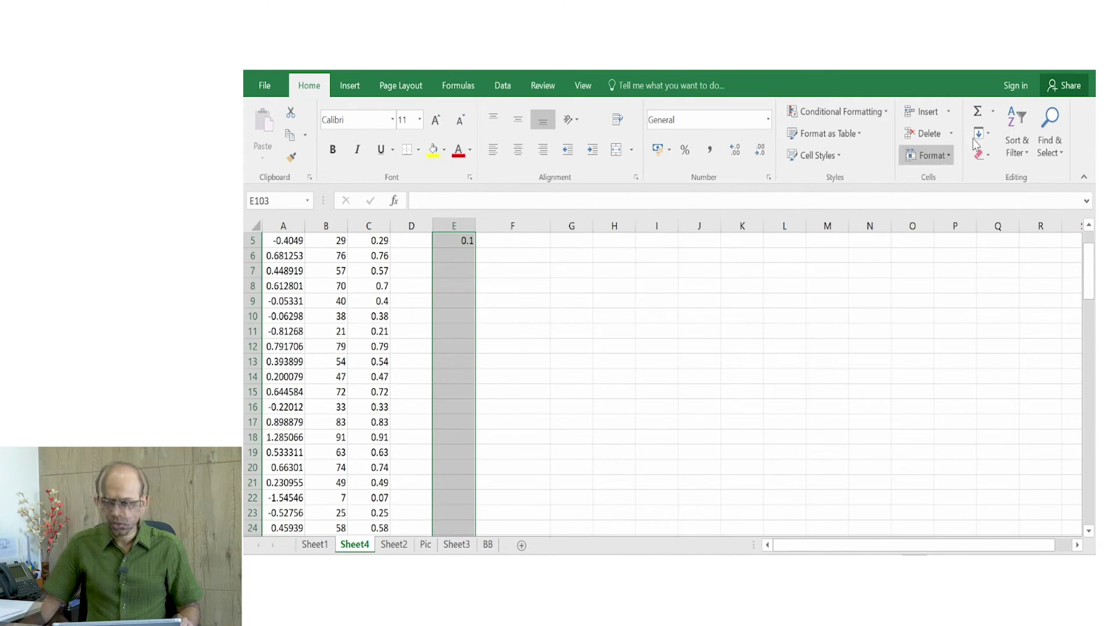
{"action": "left_click", "coordinate": [982, 132]}
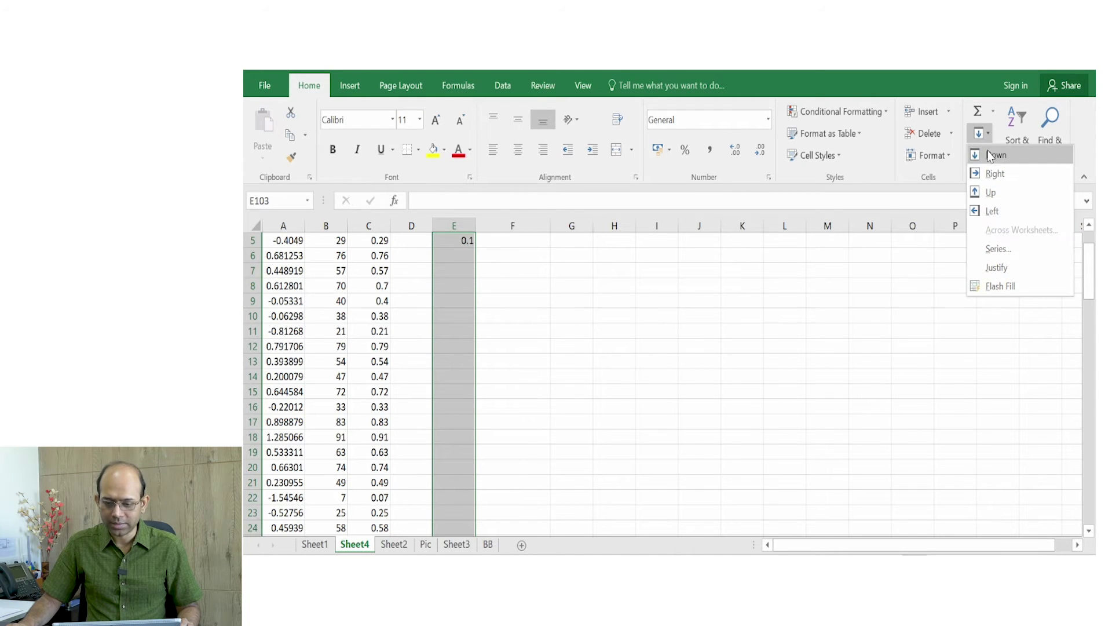
{"action": "left_click", "coordinate": [996, 154]}
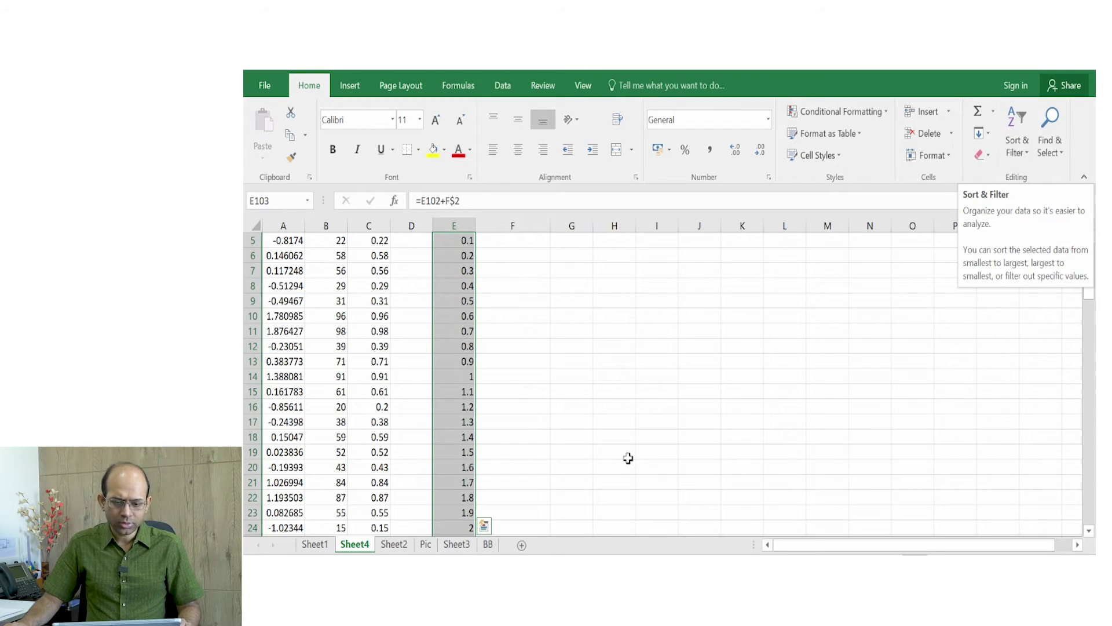
{"action": "scroll", "coordinate": [603, 453], "scroll_direction": "down", "scroll_amount": 2}
{"action": "left_click", "coordinate": [470, 466]}
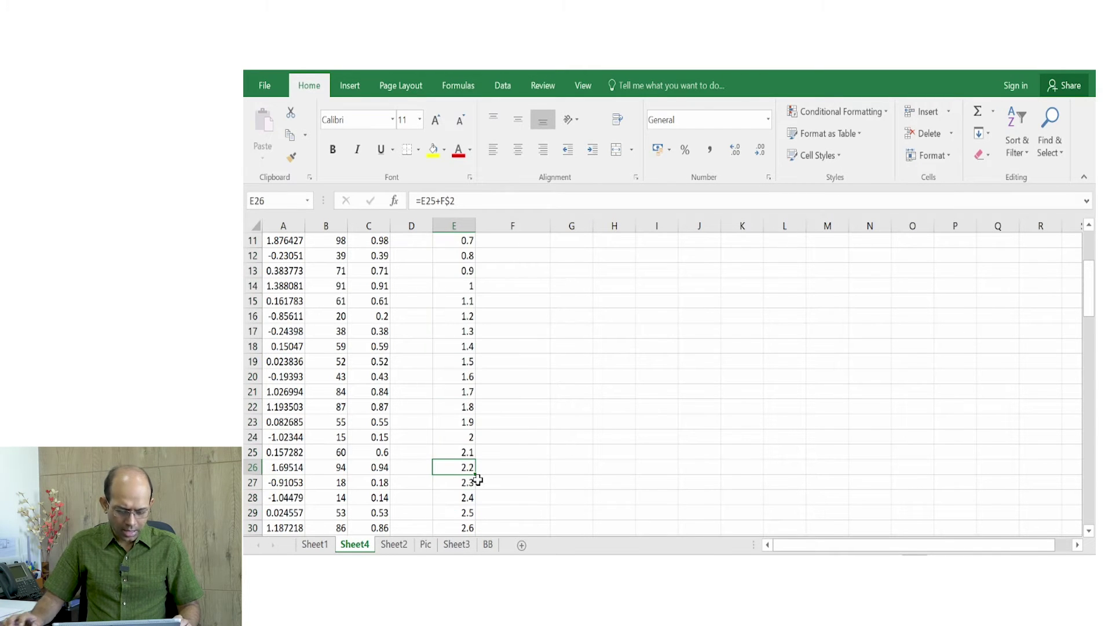
{"action": "key", "text": "ctrl+Down"}
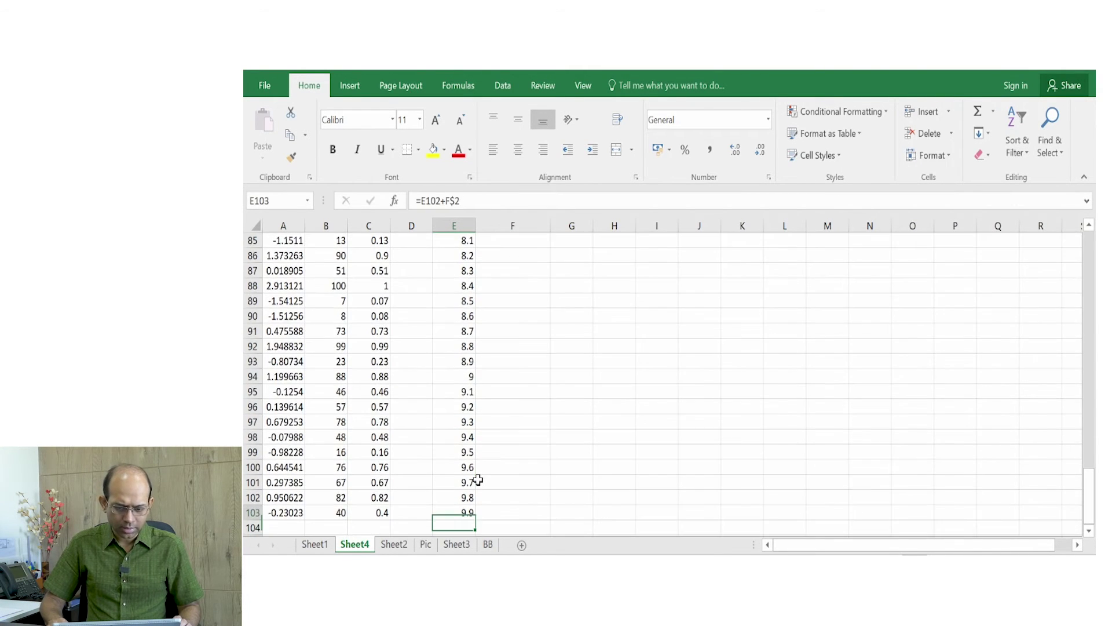
{"action": "key", "text": "ctrl+Up"}
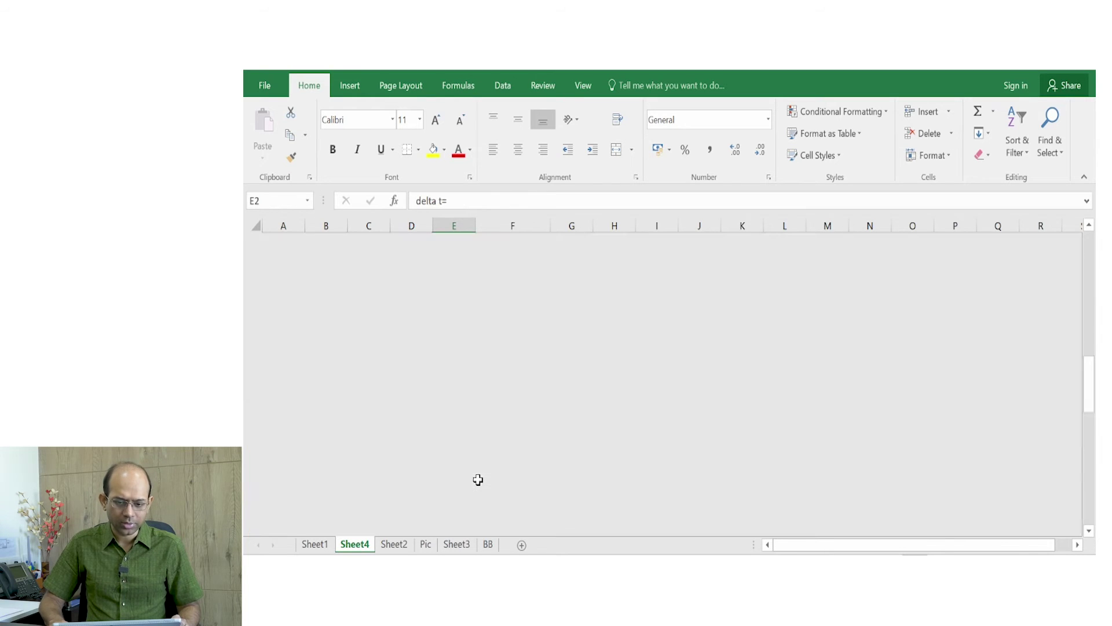
- Examine the normal random-variable formula in cell A5, on the same row as the first Brownian motion step
{"action": "key", "text": "Down"}
{"action": "key", "text": "Right"}
{"action": "key", "text": "Down"}
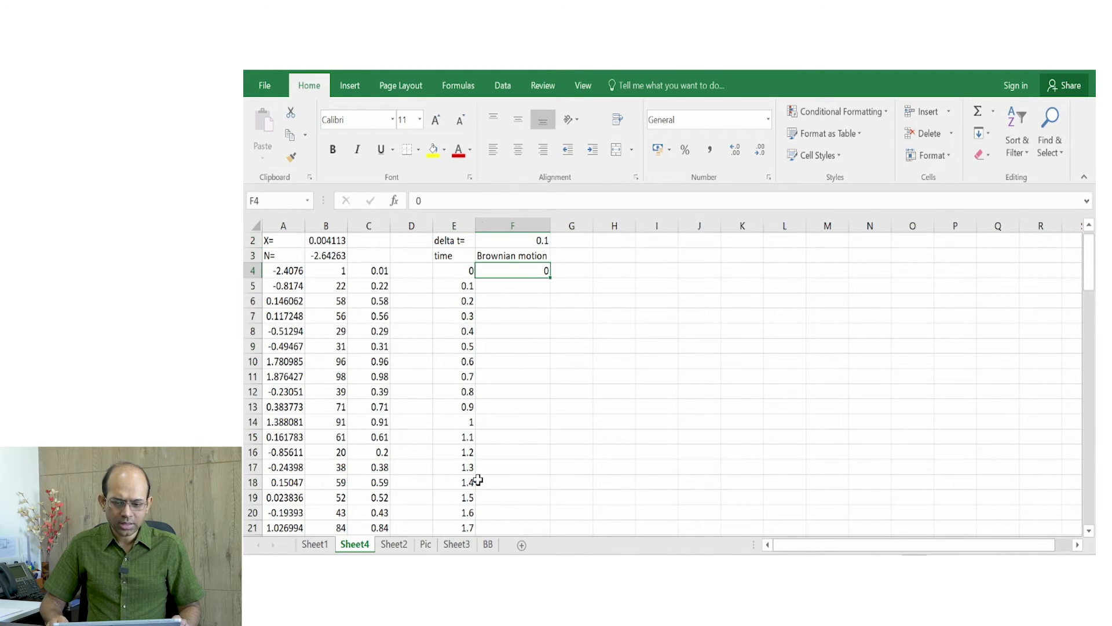
{"action": "key", "text": "Down"}
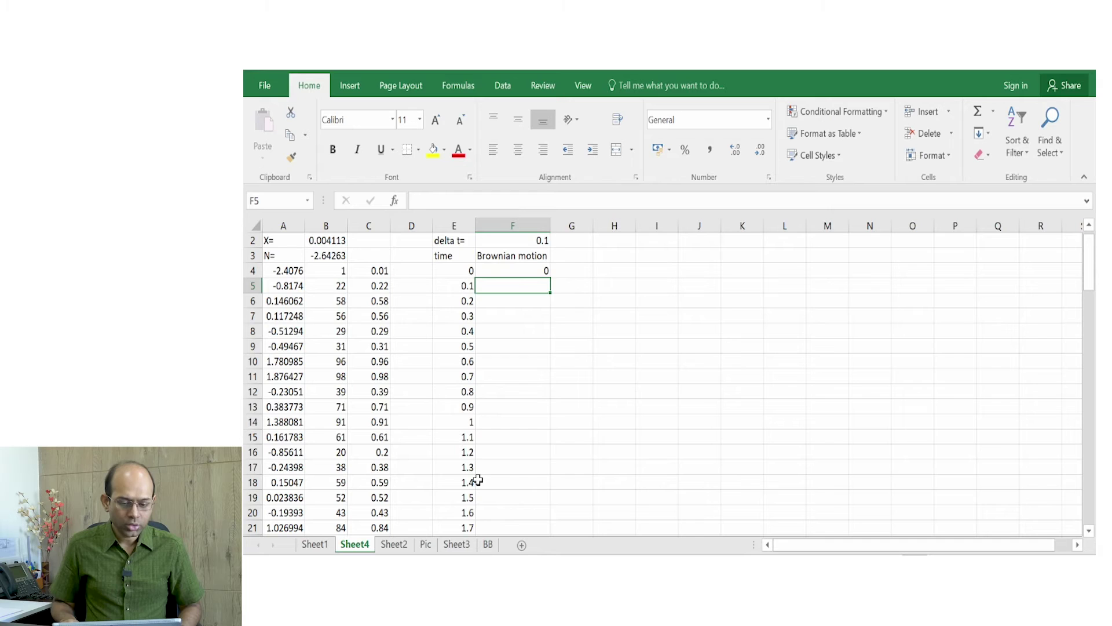
{"action": "key", "text": "Left"}
{"action": "key", "text": "Left"}
{"action": "key", "text": "Left"}
{"action": "key", "text": "Left"}
{"action": "key", "text": "Left"}
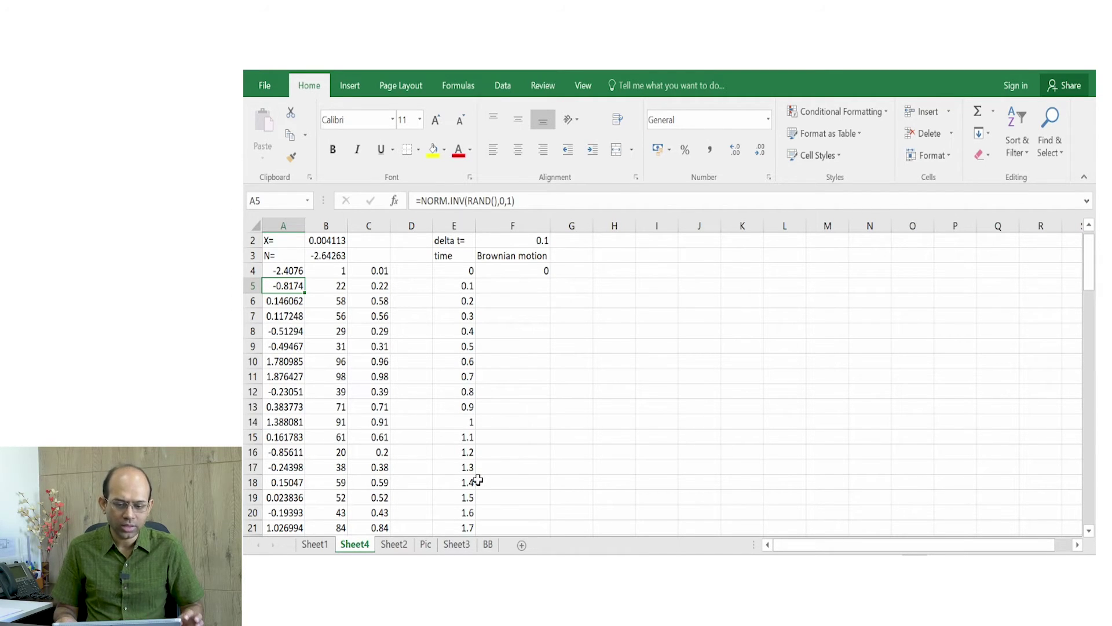
{"action": "key", "text": "Right"}
{"action": "key", "text": "Right"}
{"action": "key", "text": "Right"}
{"action": "key", "text": "Right"}
{"action": "key", "text": "Right"}
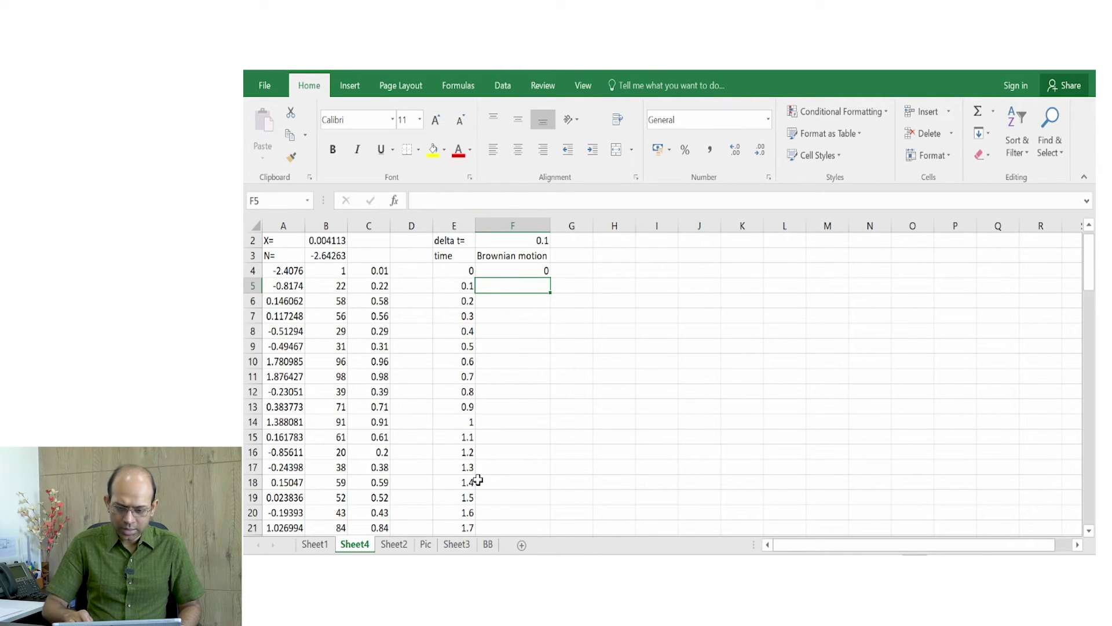
- Enter the formula =F4+SQRT(F$2)*A5 in cell F5 for the first Brownian motion step
{"action": "type", "text": "="}
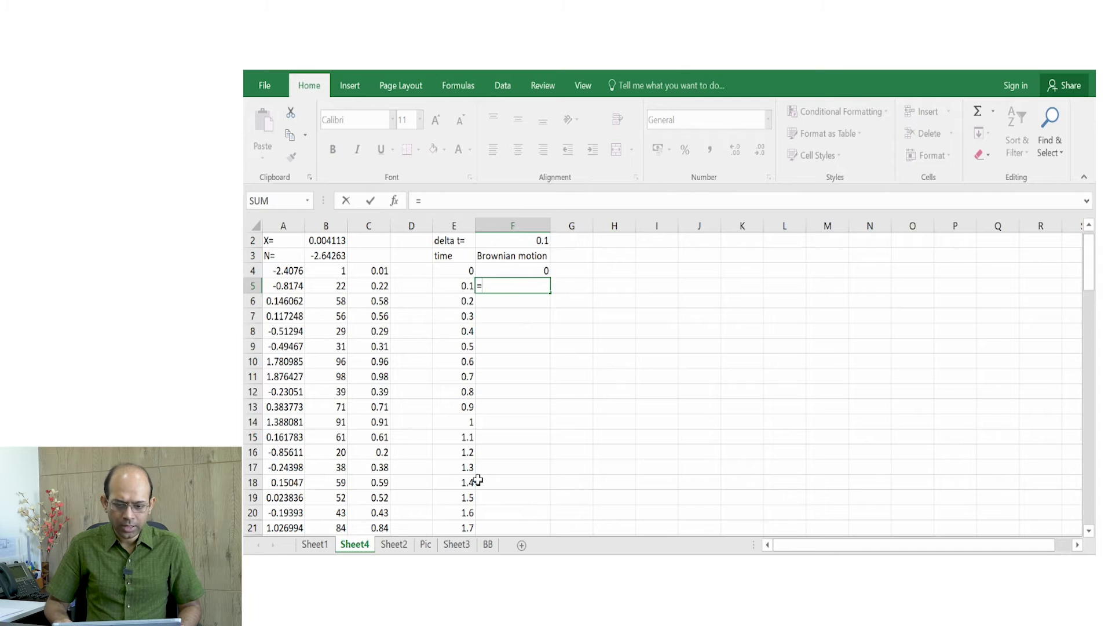
{"action": "key", "text": "Up"}
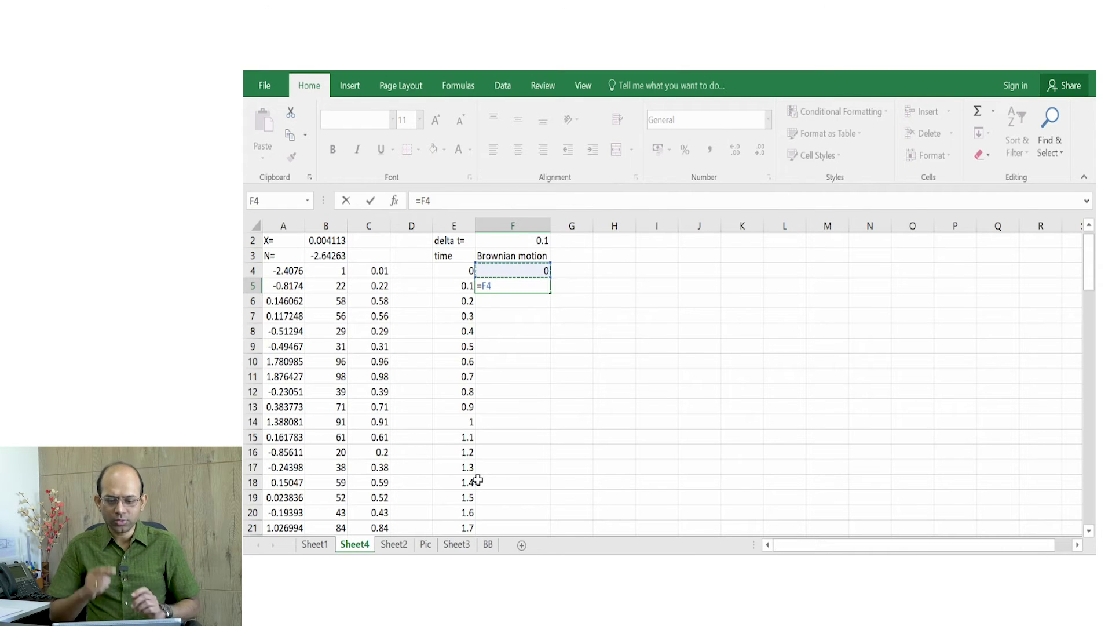
{"action": "type", "text": "+"}
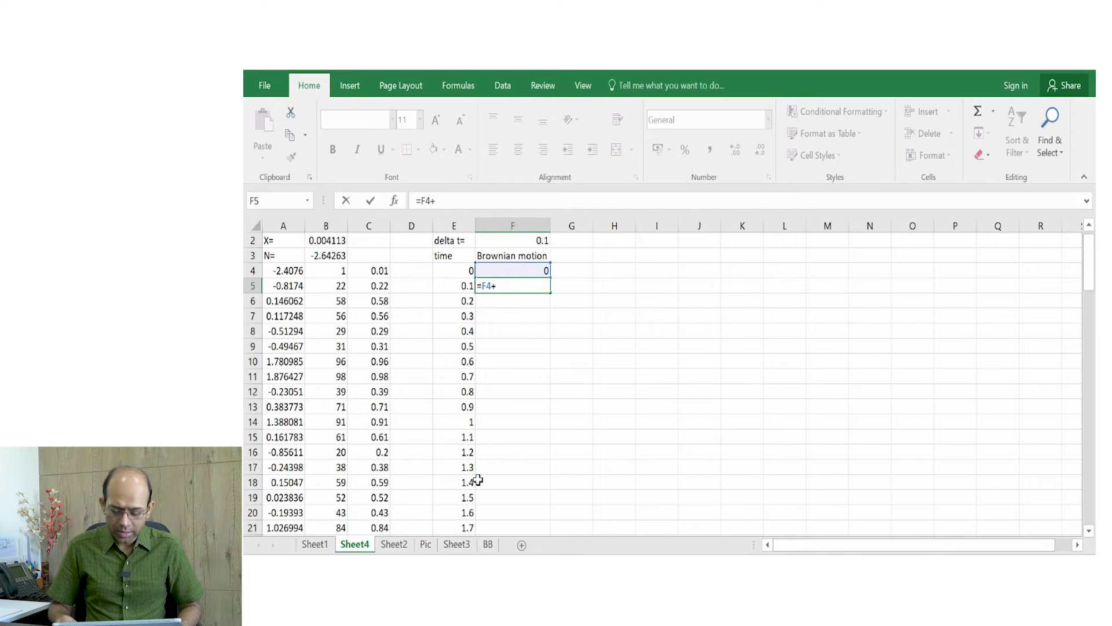
{"action": "type", "text": "sqtrt"}
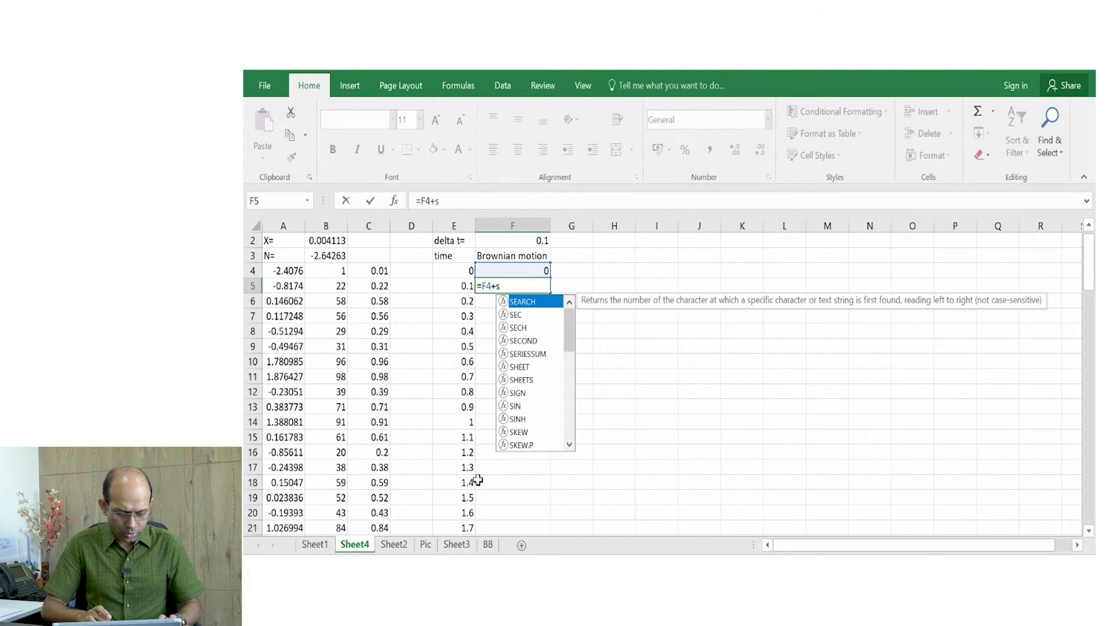
{"action": "key", "text": "BackSpace"}
{"action": "key", "text": "BackSpace"}
{"action": "key", "text": "BackSpace"}
{"action": "type", "text": "rt"}
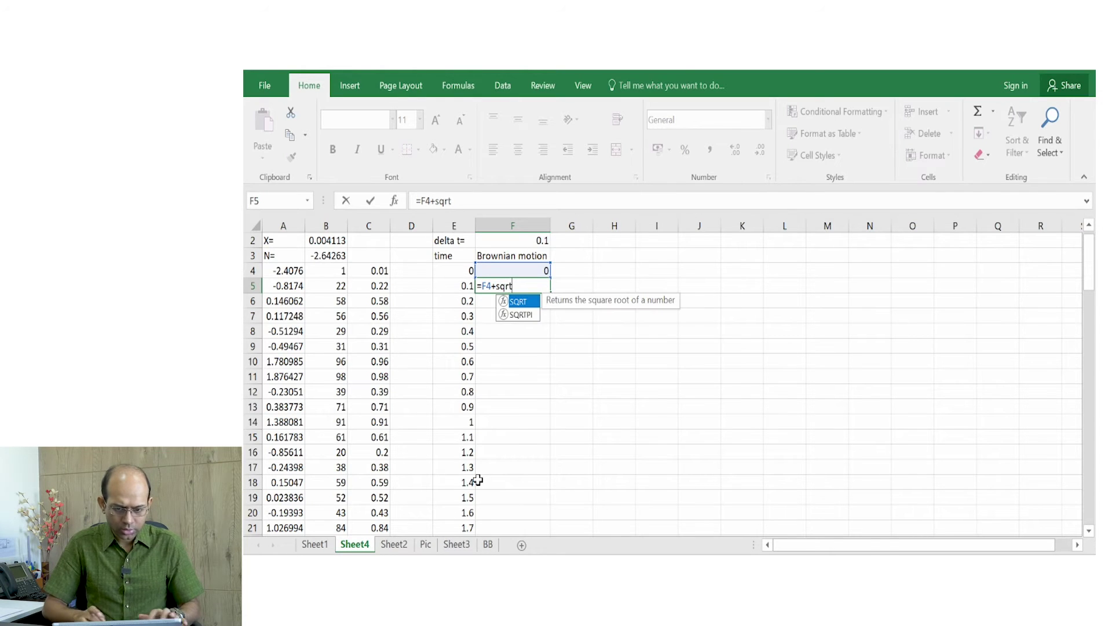
{"action": "type", "text": "("}
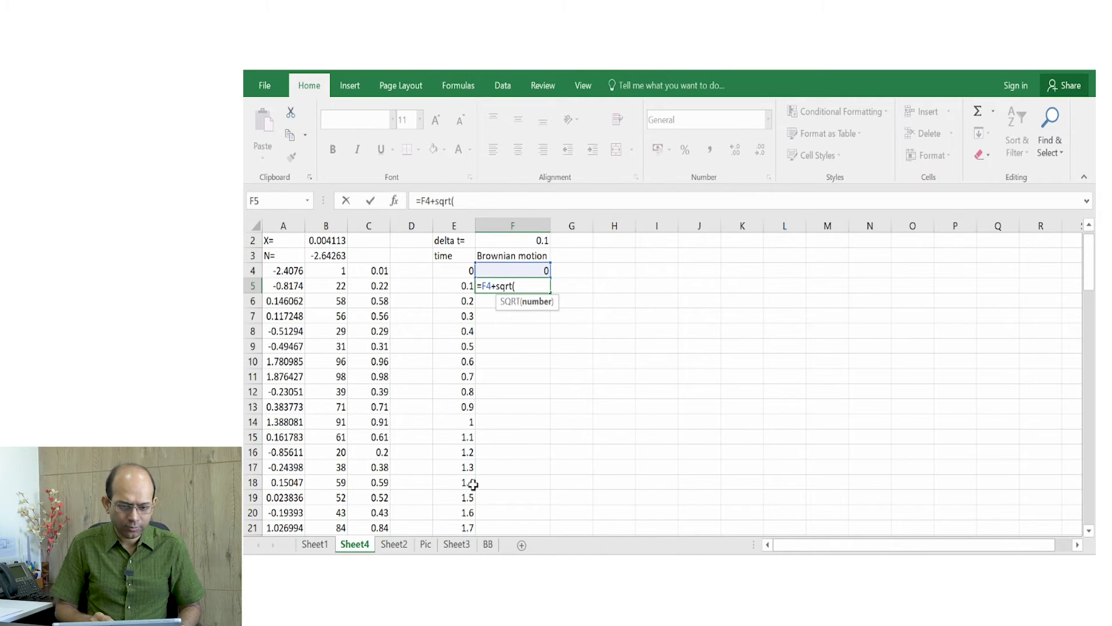
{"action": "type", "text": "F"}
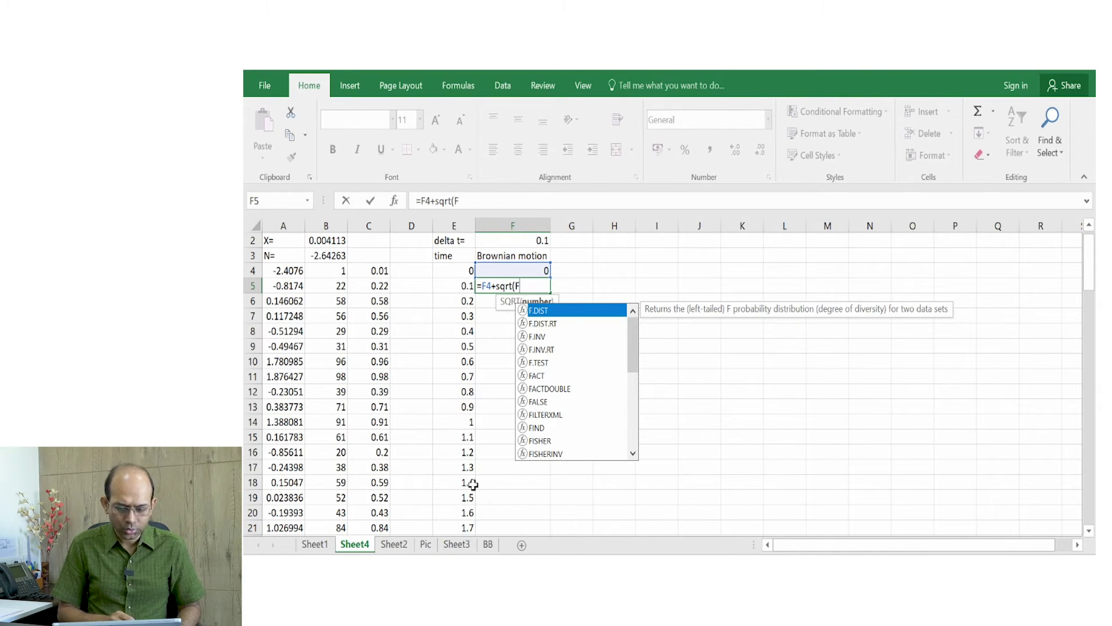
{"action": "type", "text": "$"}
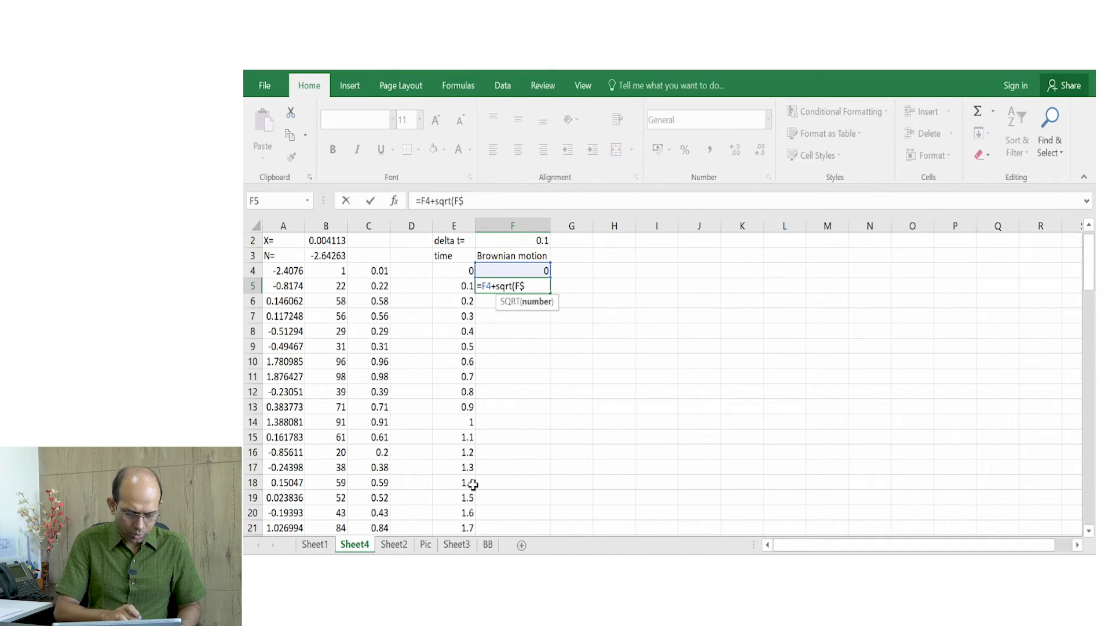
{"action": "type", "text": "2"}
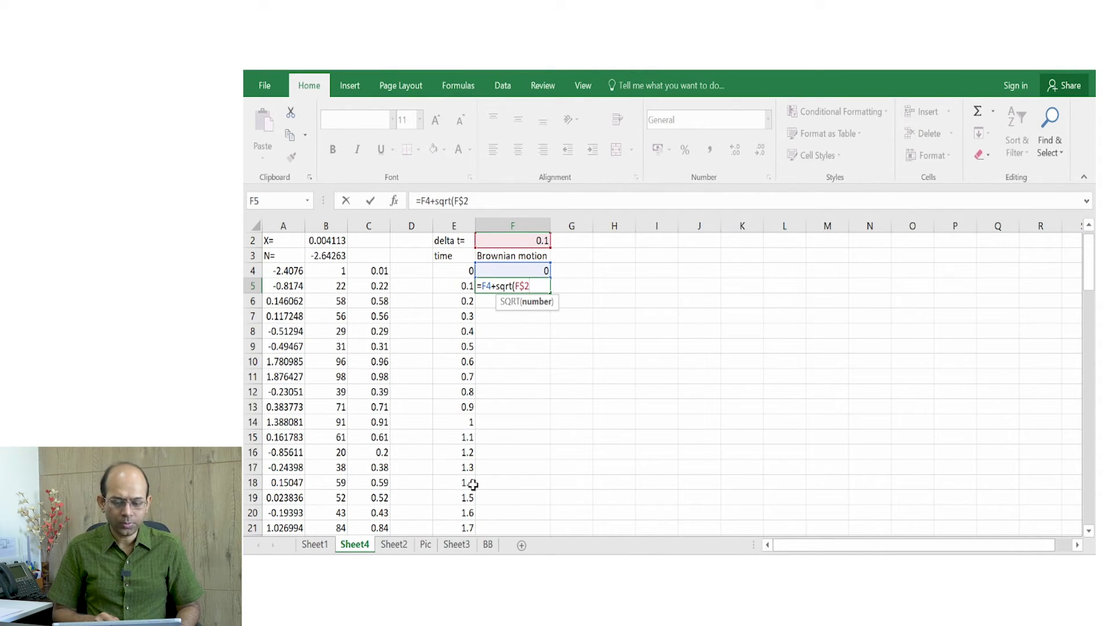
{"action": "type", "text": ")"}
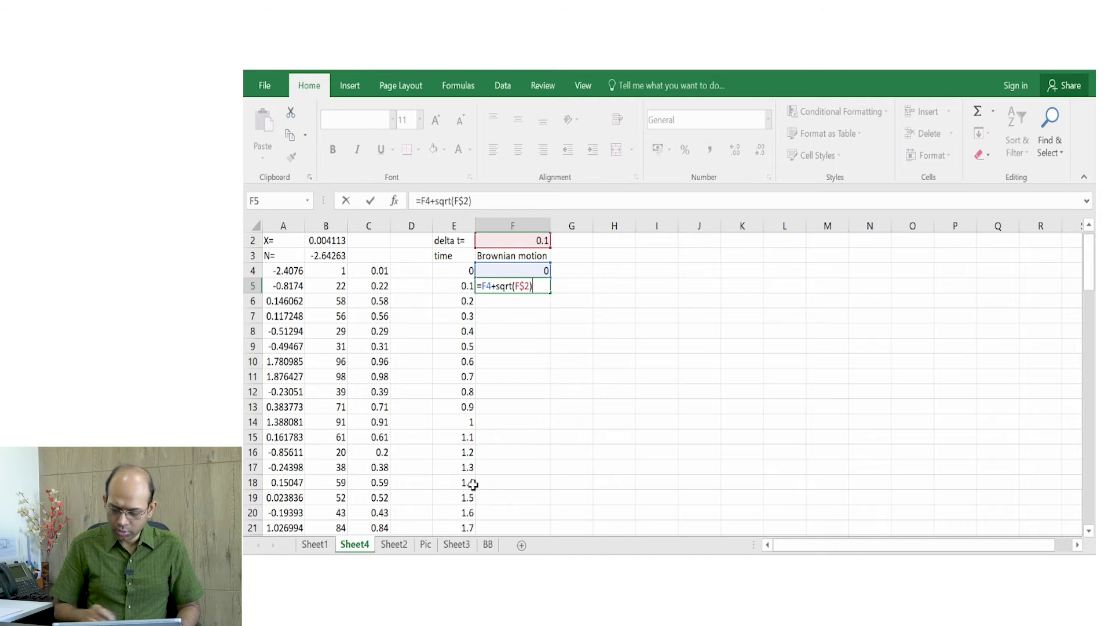
{"action": "type", "text": "*"}
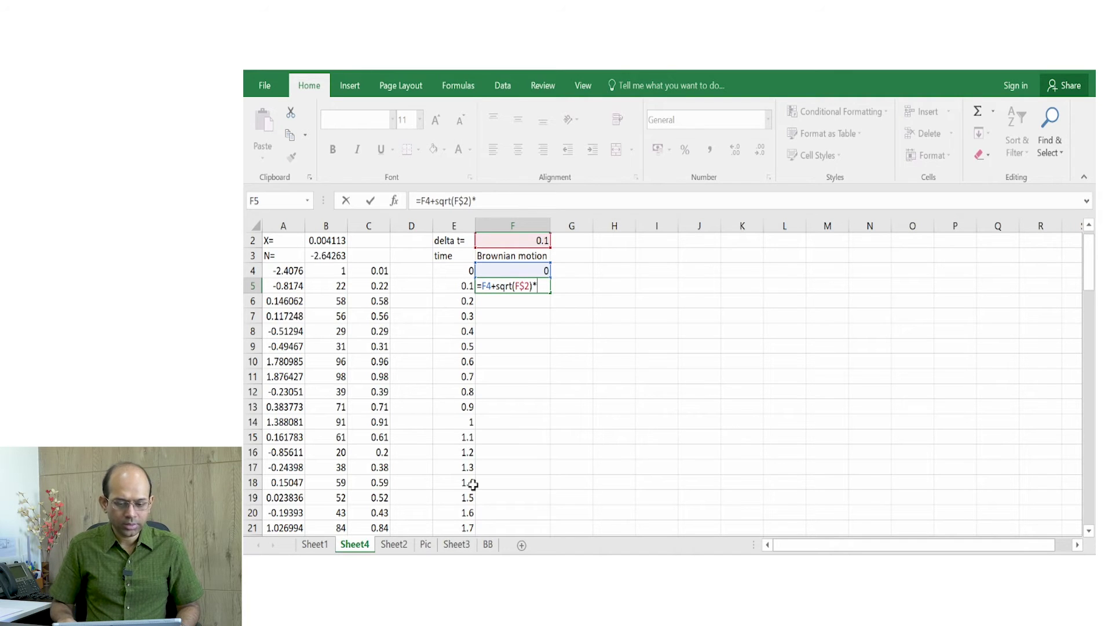
{"action": "key", "text": "Left"}
{"action": "key", "text": "Left"}
{"action": "key", "text": "Left"}
{"action": "key", "text": "Left"}
{"action": "key", "text": "Left"}
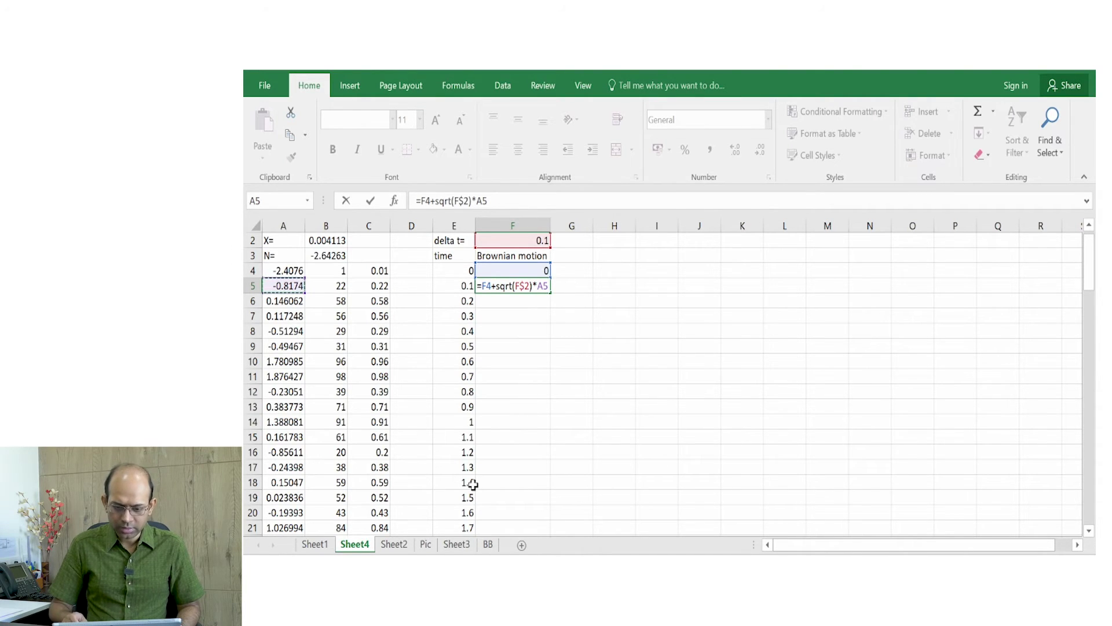
{"action": "key", "text": "ctrl+Return"}
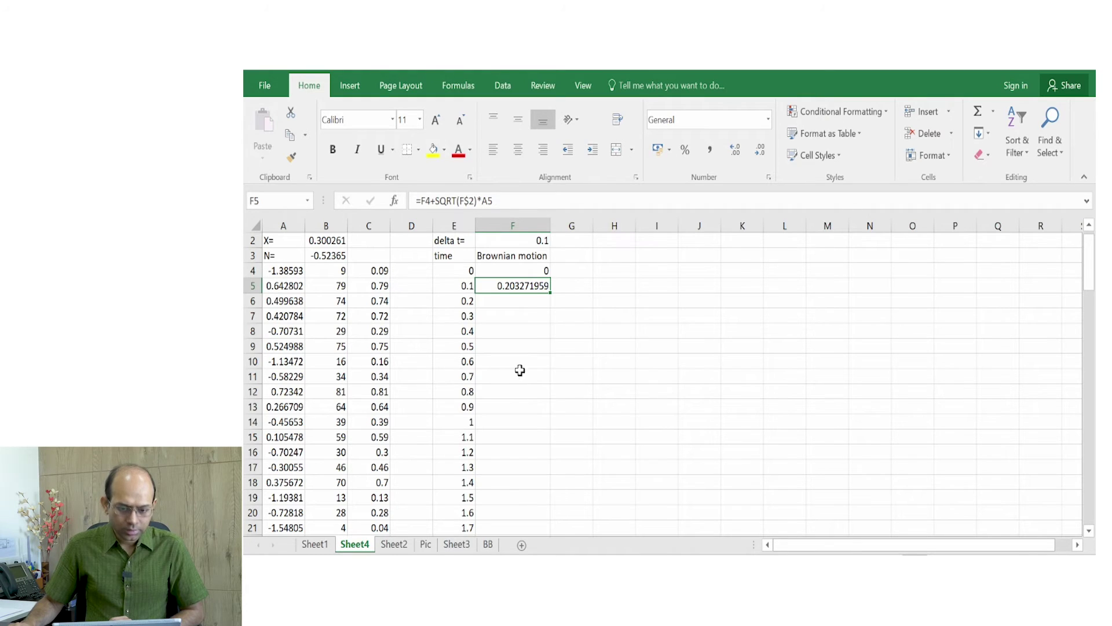
- Fill the Brownian motion formula from F5 down to F103, the last row of the time column
{"action": "key", "text": "Left"}
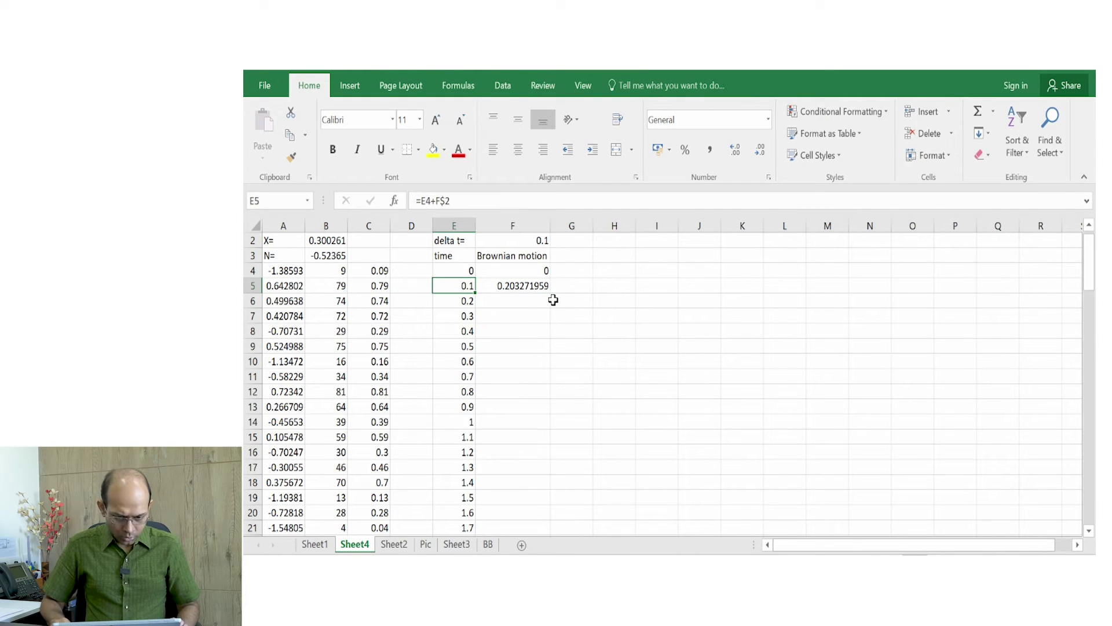
{"action": "key", "text": "ctrl+Down"}
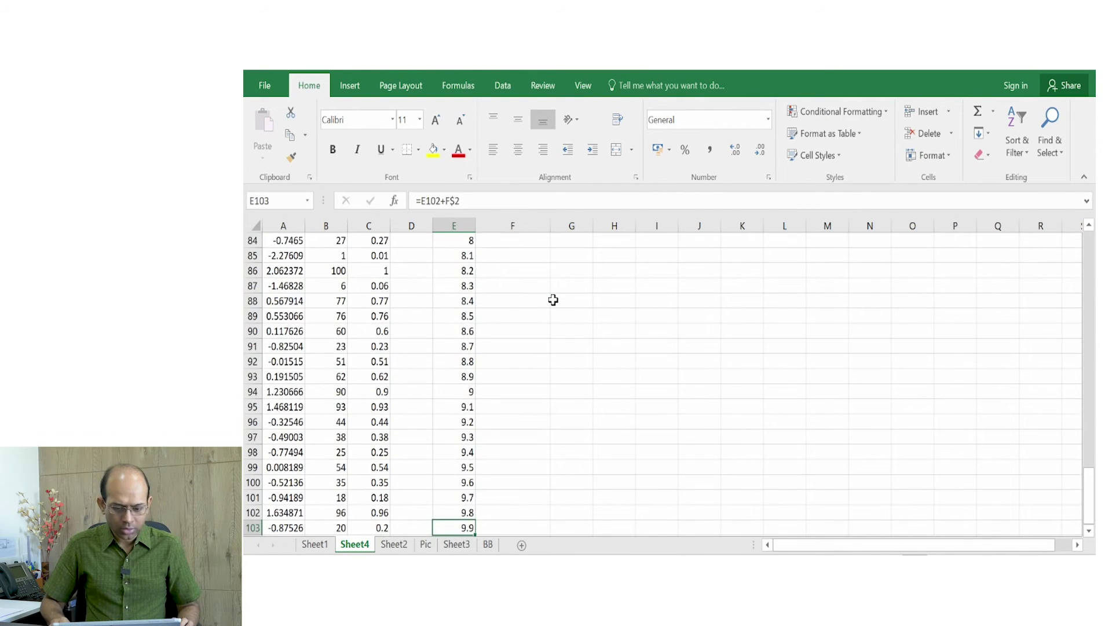
{"action": "key", "text": "Right"}
{"action": "key", "text": "ctrl+shift+Up"}
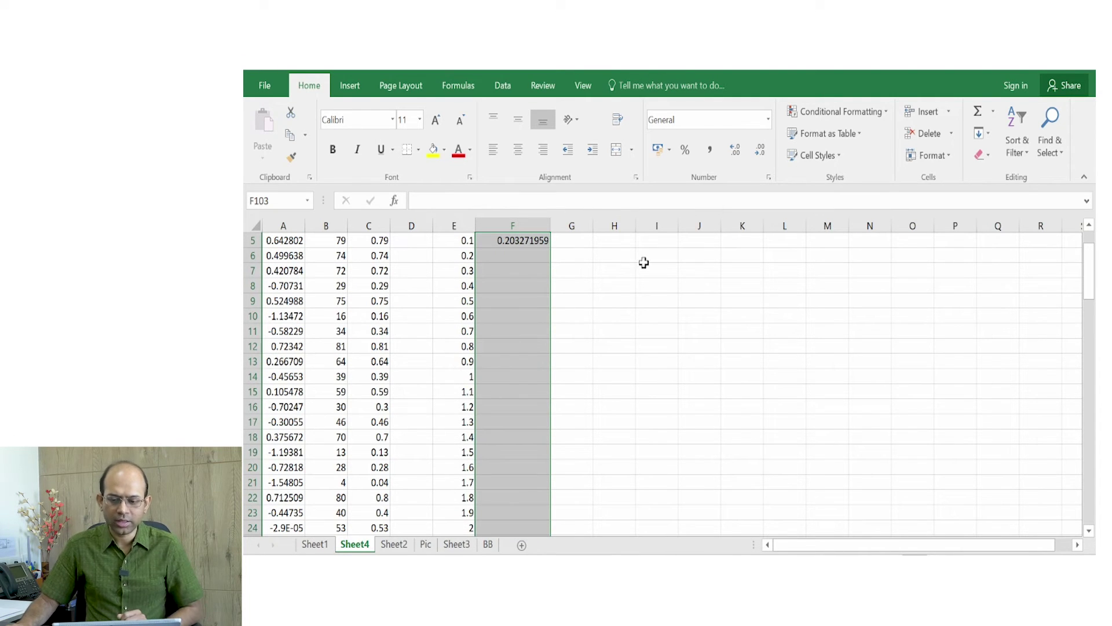
{"action": "left_click", "coordinate": [980, 135]}
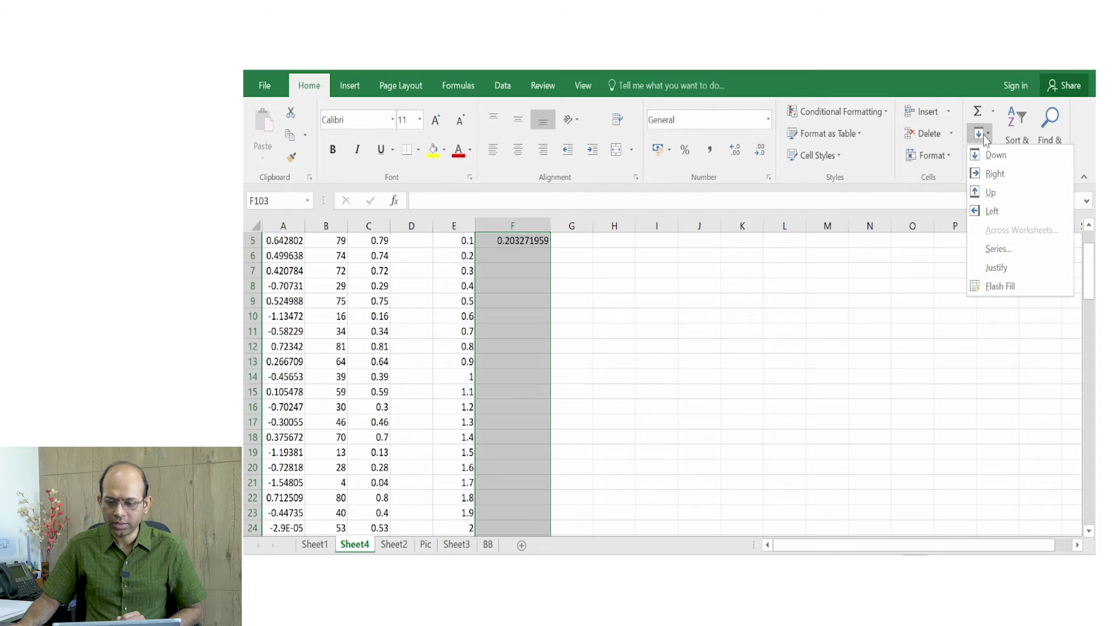
{"action": "left_click", "coordinate": [1004, 155]}
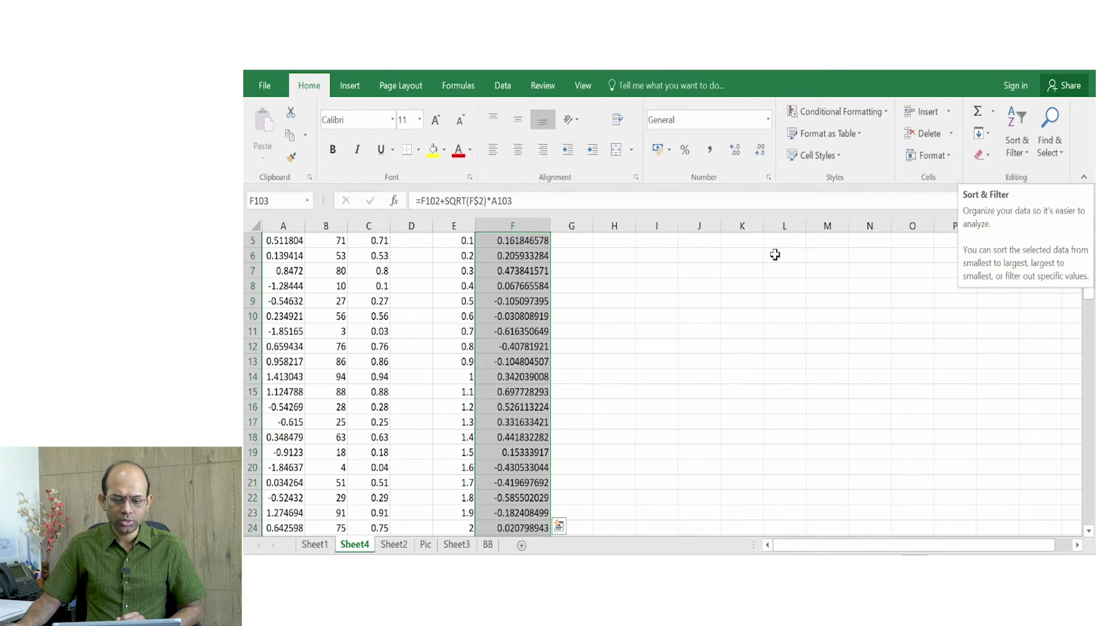
{"action": "left_click", "coordinate": [577, 361]}
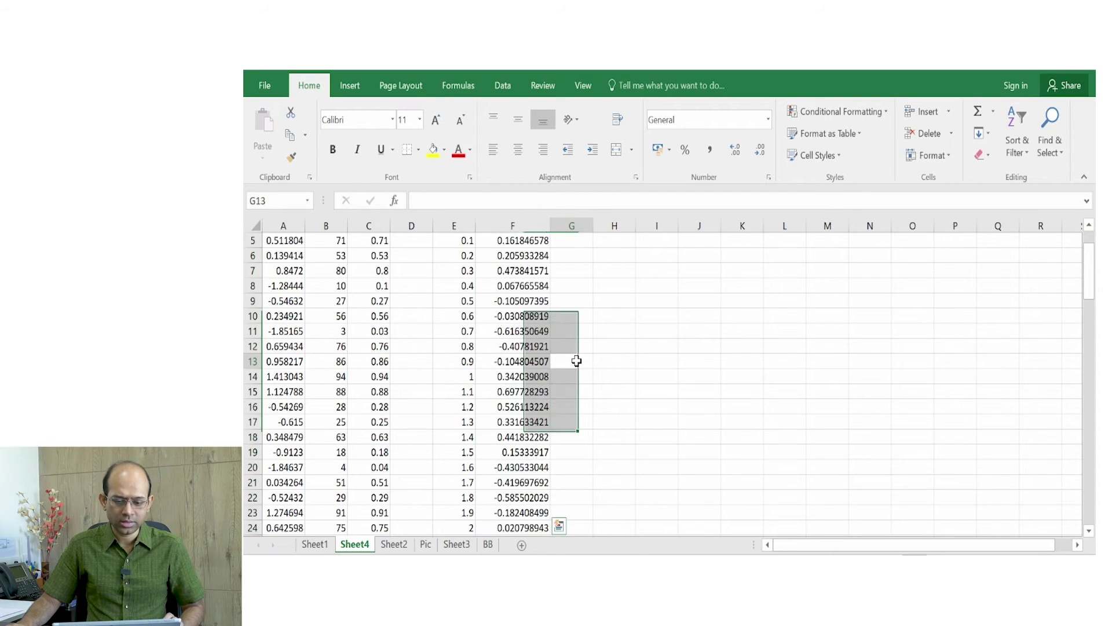
- Insert a scatter chart with straight lines and markers from the time and Brownian motion data in E4:F103
{"action": "key", "text": "Left"}
{"action": "key", "text": "ctrl+Up"}
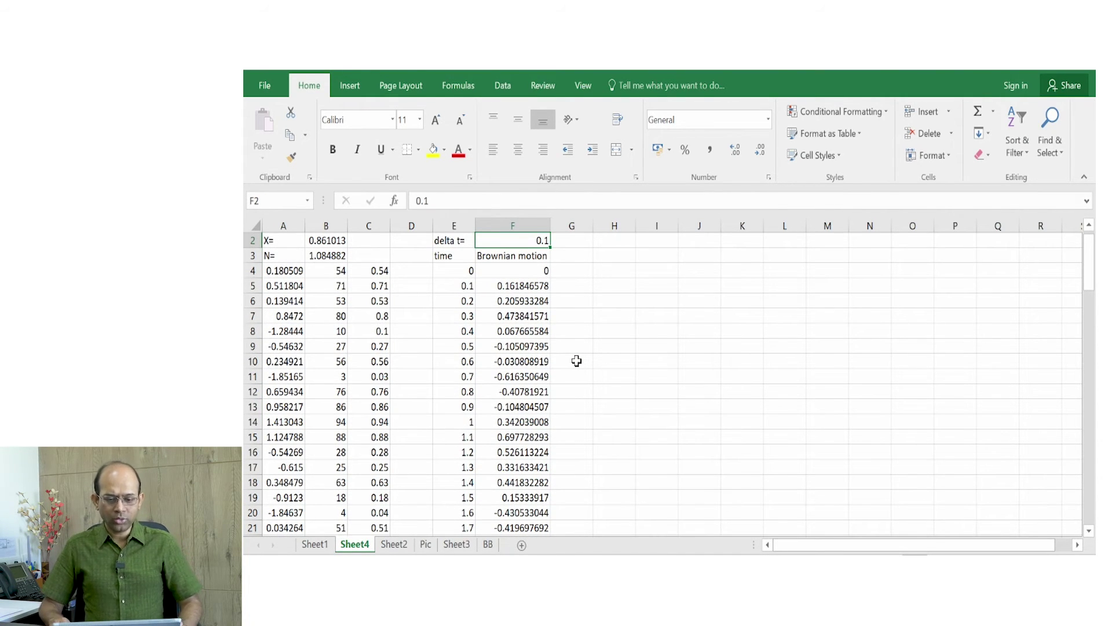
{"action": "key", "text": "Down"}
{"action": "key", "text": "Down"}
{"action": "key", "text": "shift+Left"}
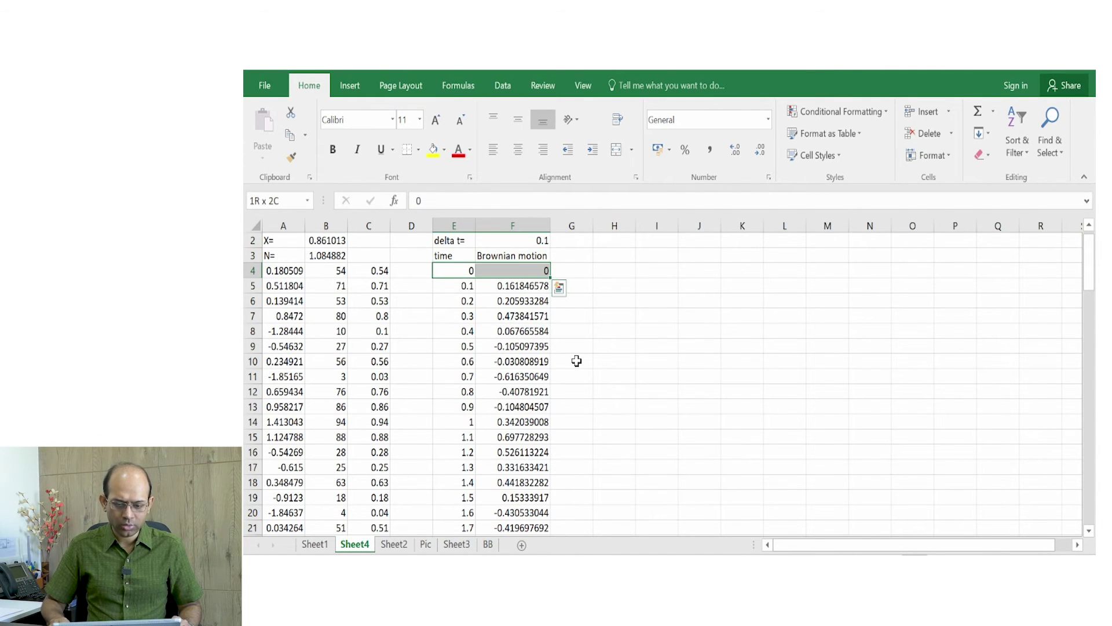
{"action": "key", "text": "ctrl+shift+Down"}
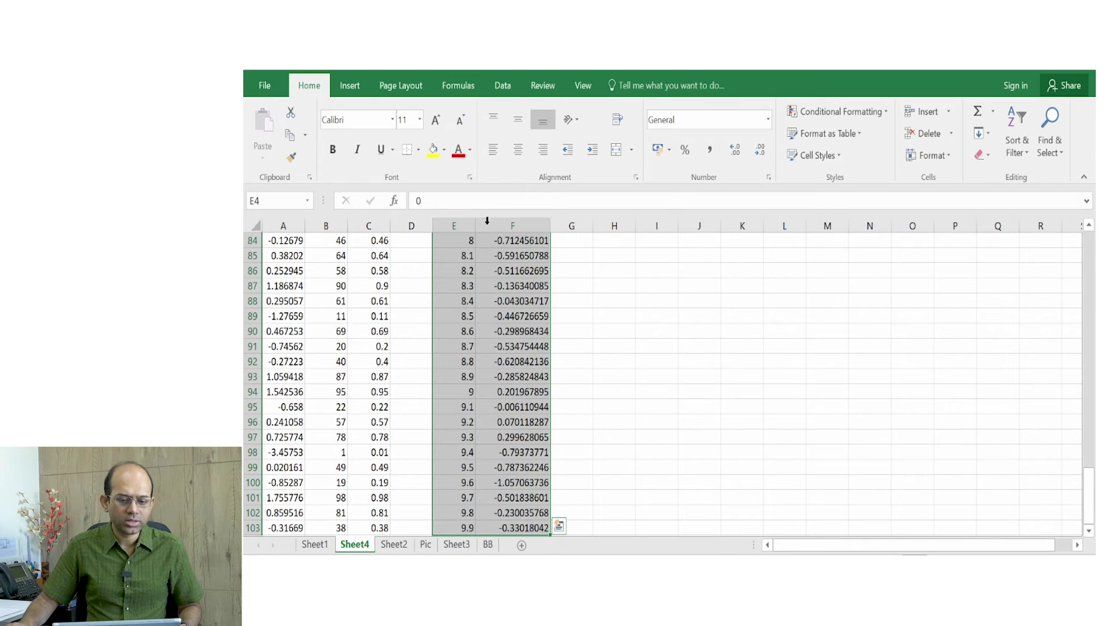
{"action": "left_click", "coordinate": [350, 87]}
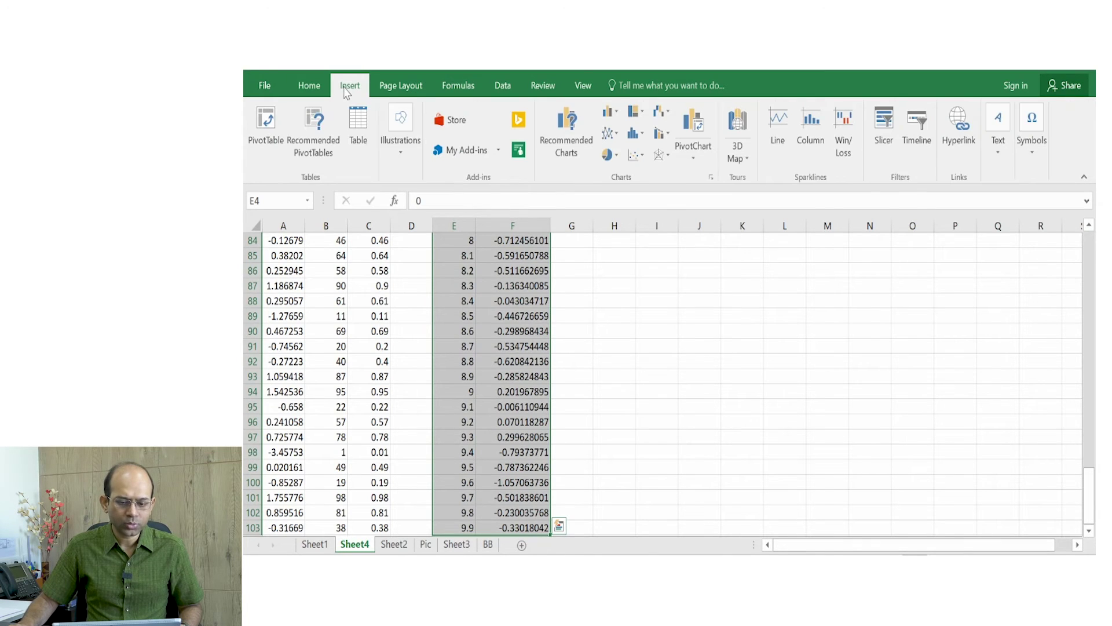
{"action": "left_click", "coordinate": [635, 158]}
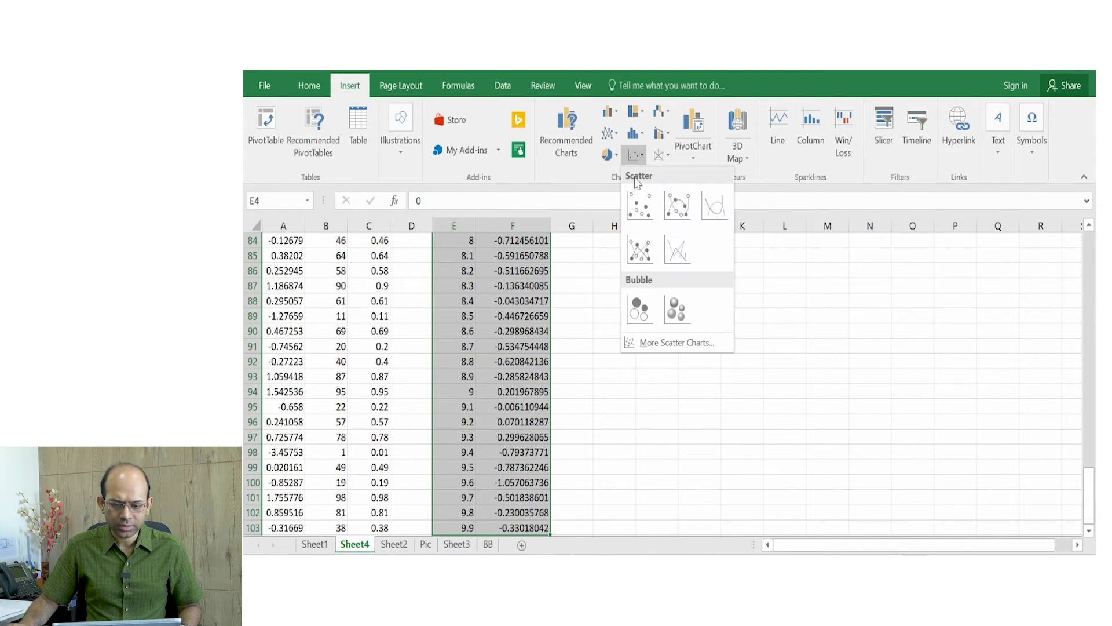
{"action": "left_click", "coordinate": [640, 250]}
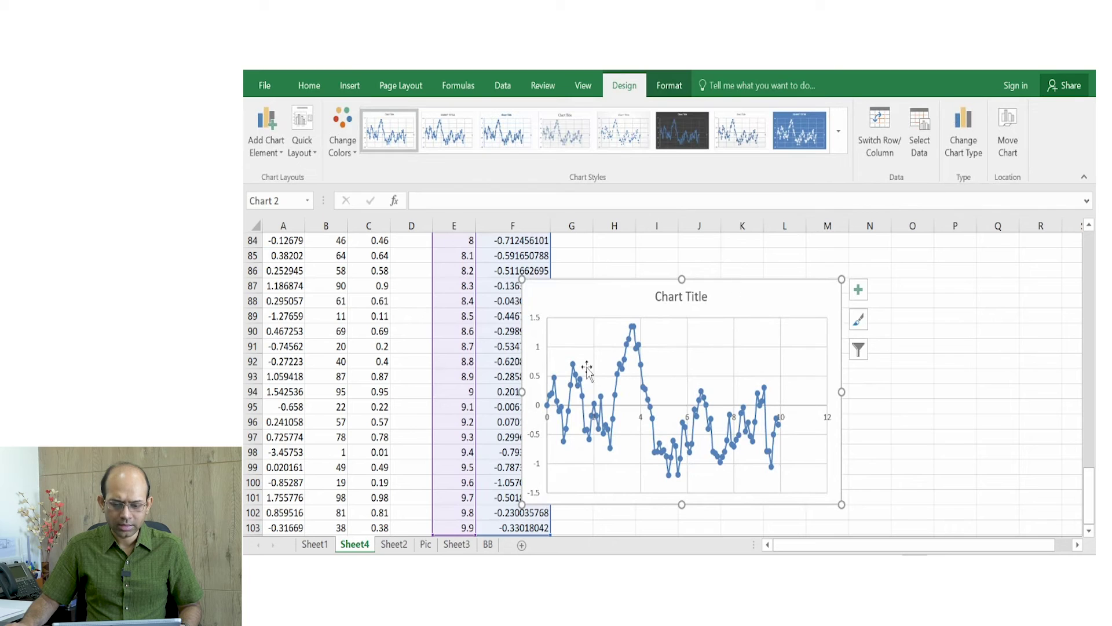
- Widen the Brownian motion chart on both sides and move it up the sheet to about rows 67 to 81
{"action": "left_click_drag", "start_coordinate": [523, 391], "coordinate": [346, 372]}
{"action": "left_click_drag", "start_coordinate": [843, 387], "coordinate": [932, 387]}
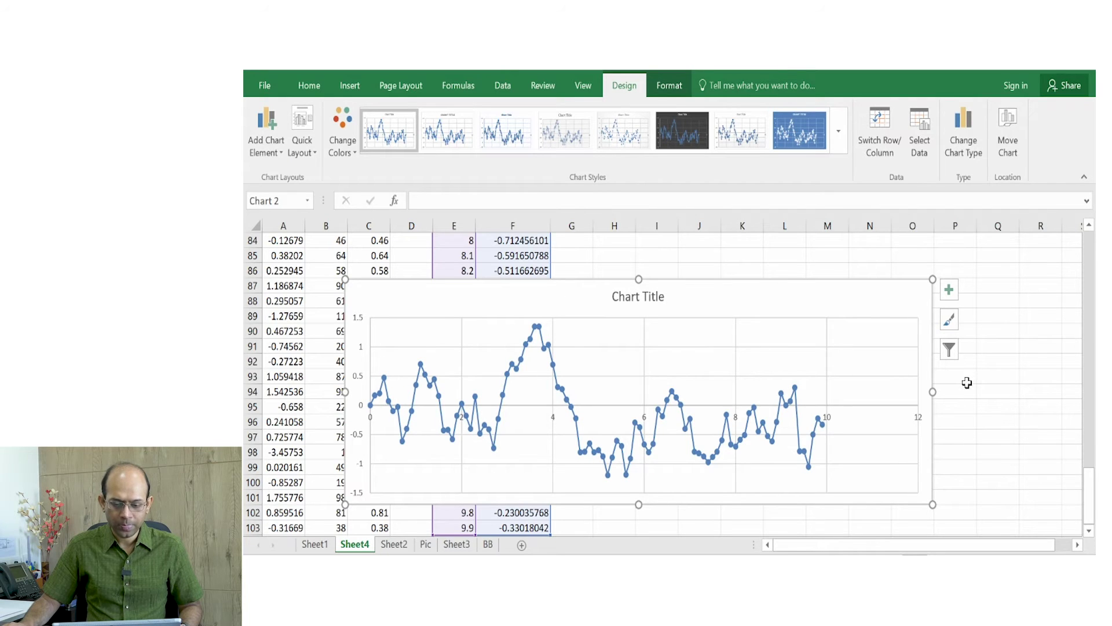
{"action": "left_click", "coordinate": [994, 373]}
{"action": "left_click_drag", "start_coordinate": [843, 292], "coordinate": [864, 266]}
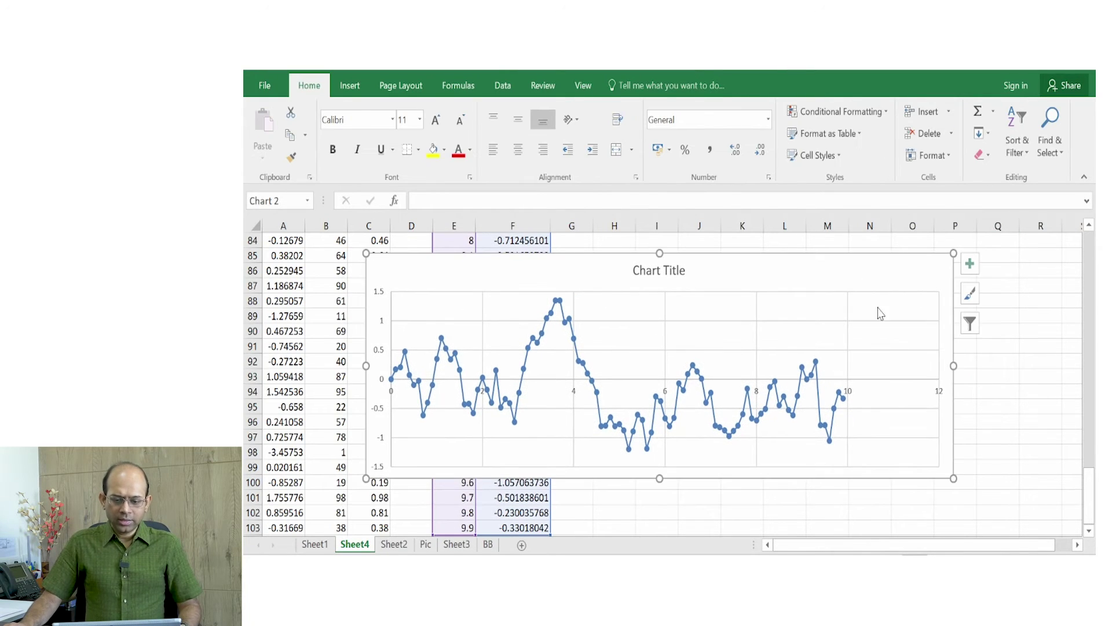
{"action": "scroll", "coordinate": [966, 350], "scroll_direction": "up", "scroll_amount": 4}
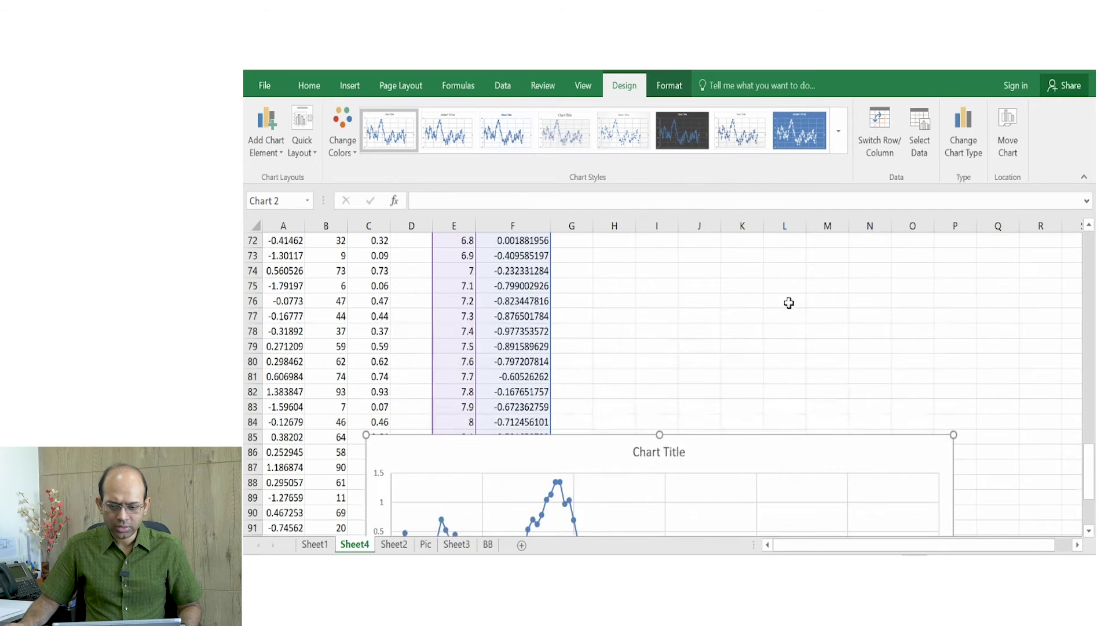
{"action": "left_click_drag", "start_coordinate": [734, 437], "coordinate": [736, 273]}
{"action": "scroll", "coordinate": [728, 300], "scroll_direction": "up", "scroll_amount": 2}
{"action": "left_click_drag", "start_coordinate": [705, 363], "coordinate": [712, 256]}
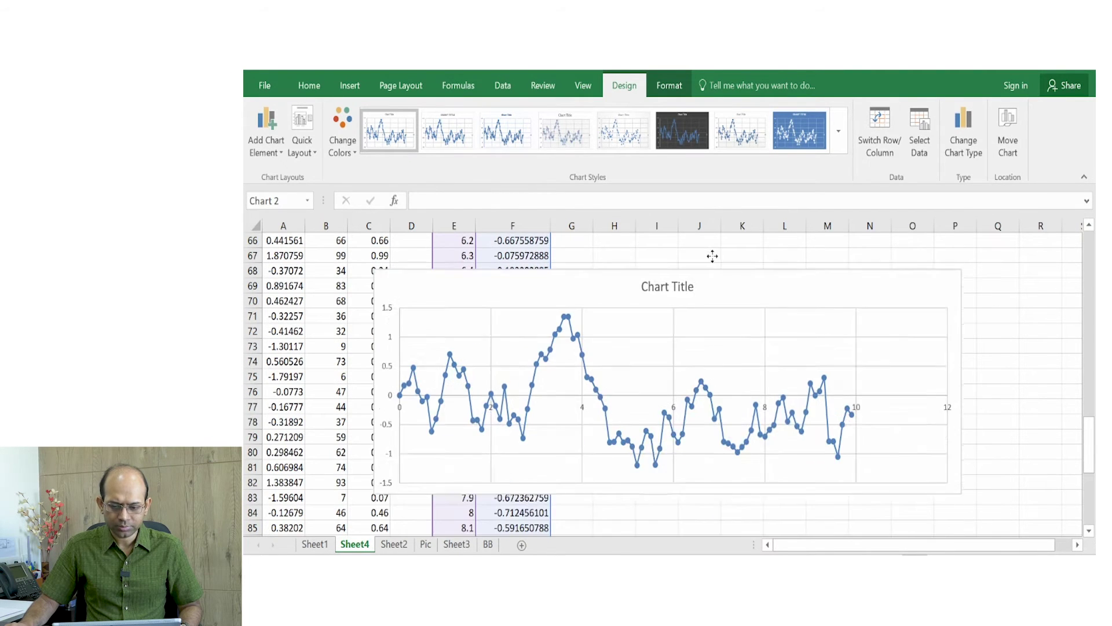
{"action": "left_click", "coordinate": [654, 500]}
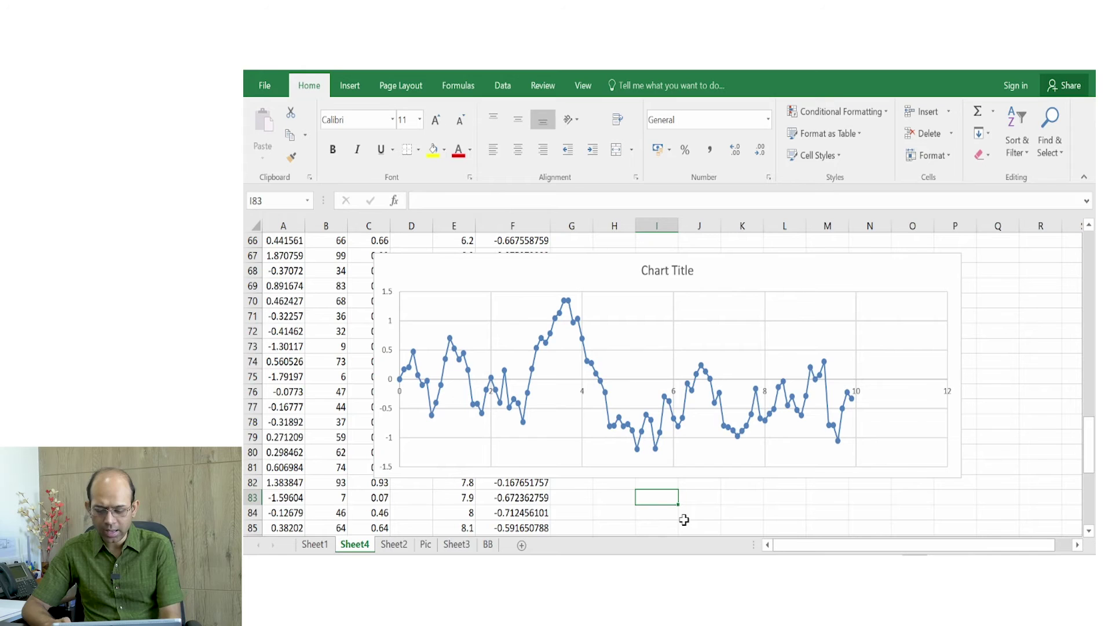
- Recalculate the sheet repeatedly to examine different simulated Brownian motion paths in the chart, and return to the first rows
{"action": "key", "text": "F9"}
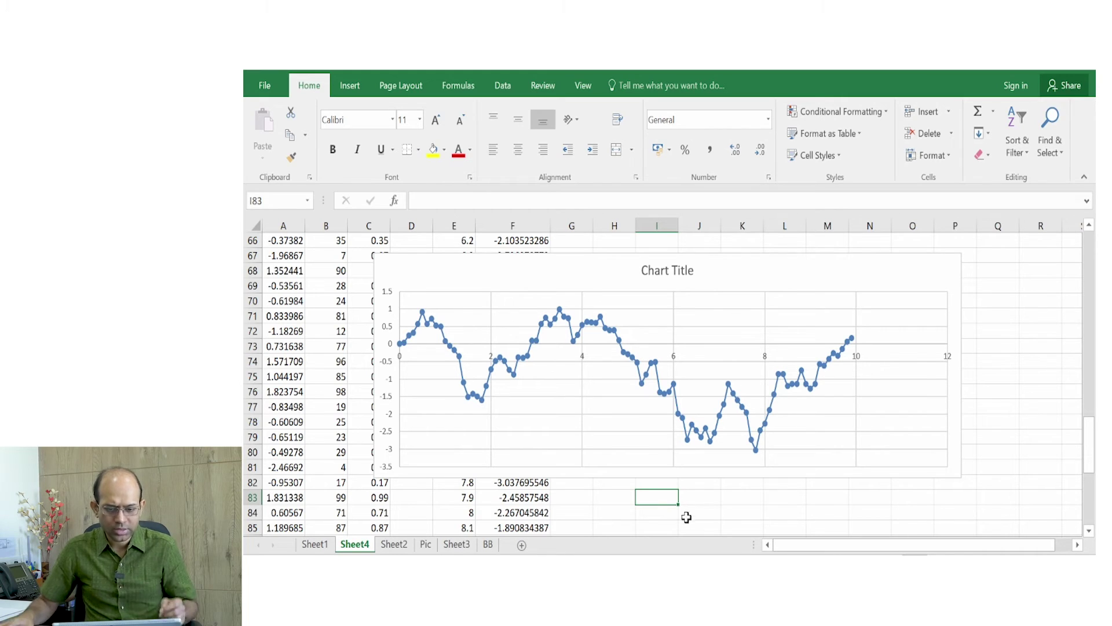
{"action": "mouse_move", "coordinate": [399, 343]}
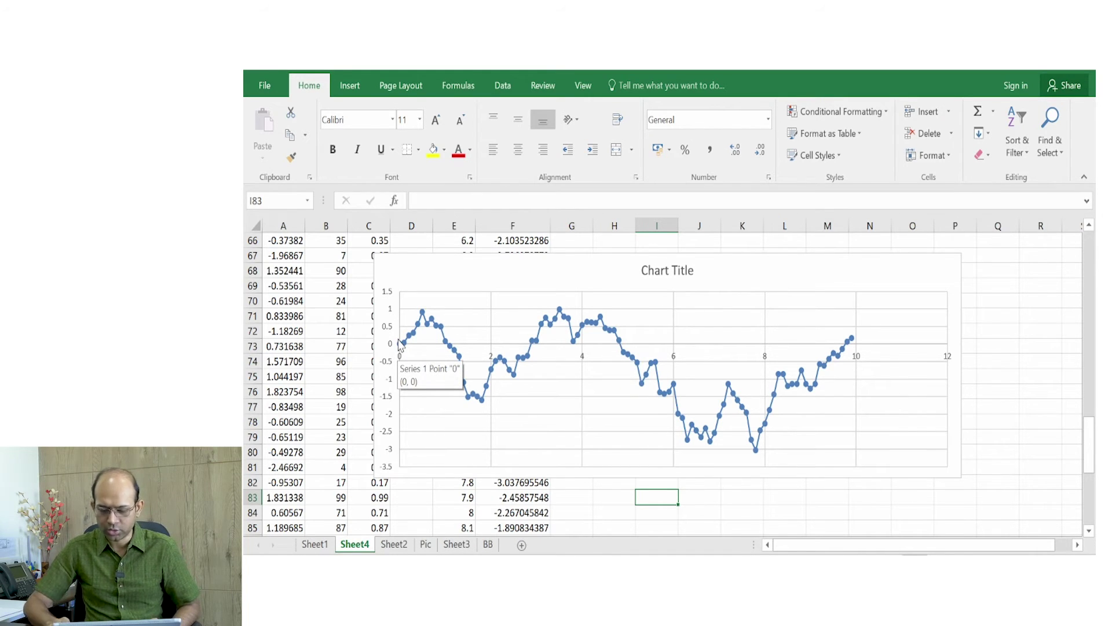
{"action": "key", "text": "F9"}
{"action": "key", "text": "F9"}
{"action": "key", "text": "F9"}
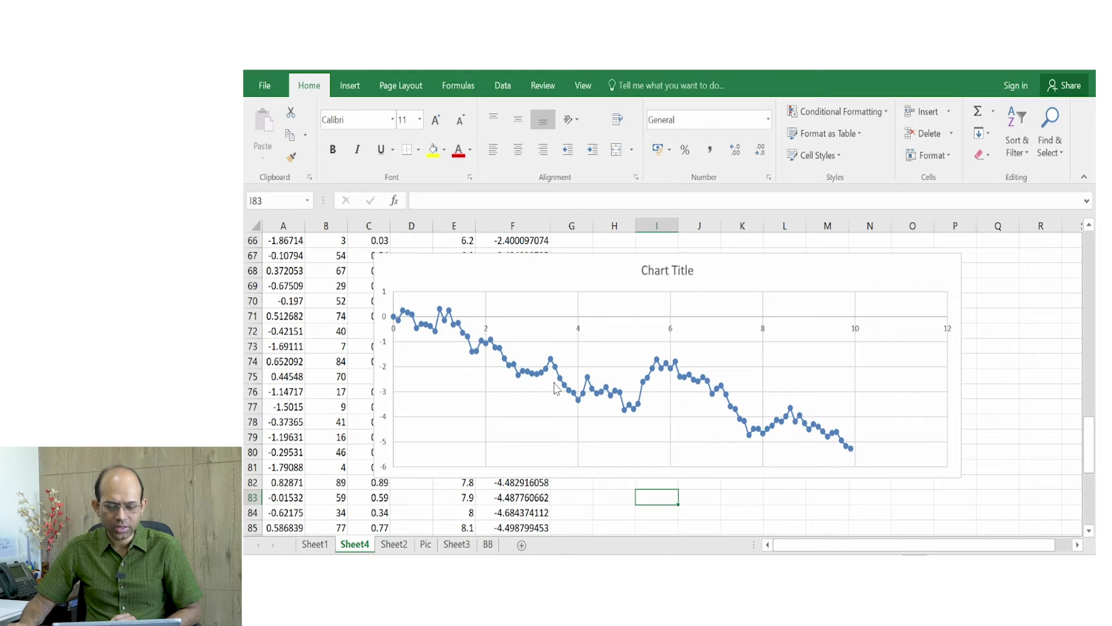
{"action": "key", "text": "F9"}
{"action": "key", "text": "F9"}
{"action": "key", "text": "F9"}
{"action": "key", "text": "F9"}
{"action": "key", "text": "F9"}
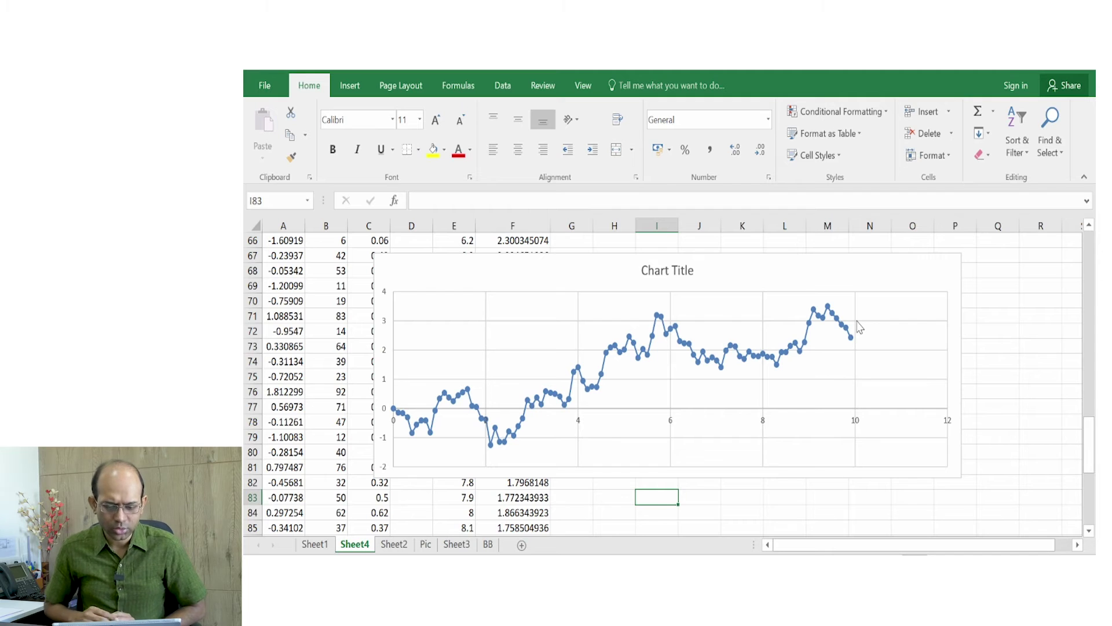
{"action": "scroll", "coordinate": [855, 325], "scroll_direction": "up", "scroll_amount": 20}
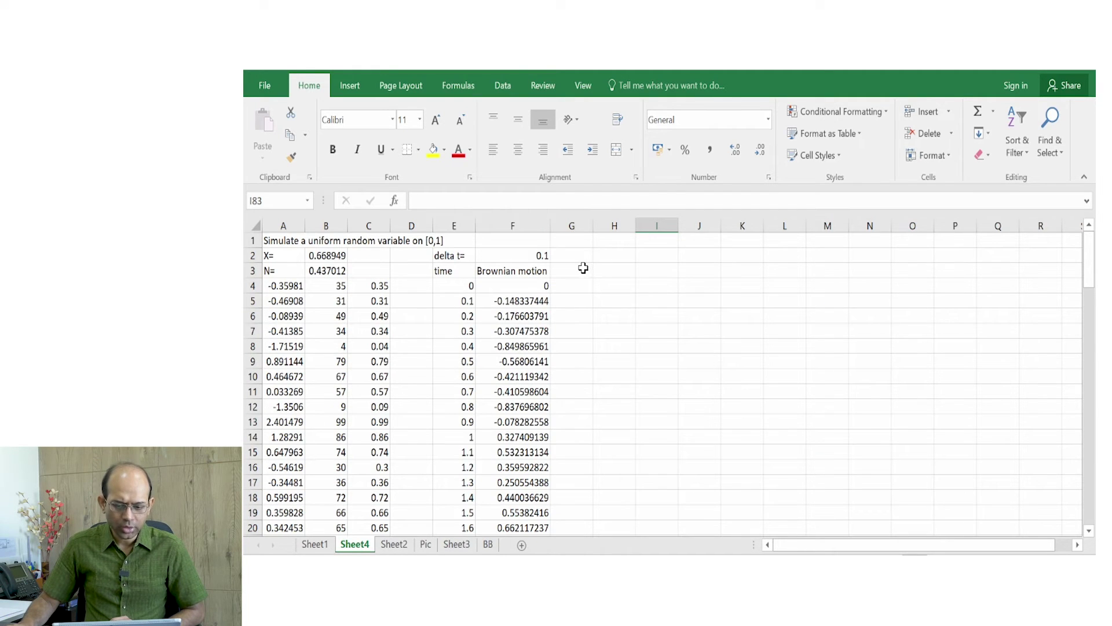
- Open the BB sheet and move its chart slightly right and down, clear of the parameters in row 1
{"action": "left_click", "coordinate": [581, 270]}
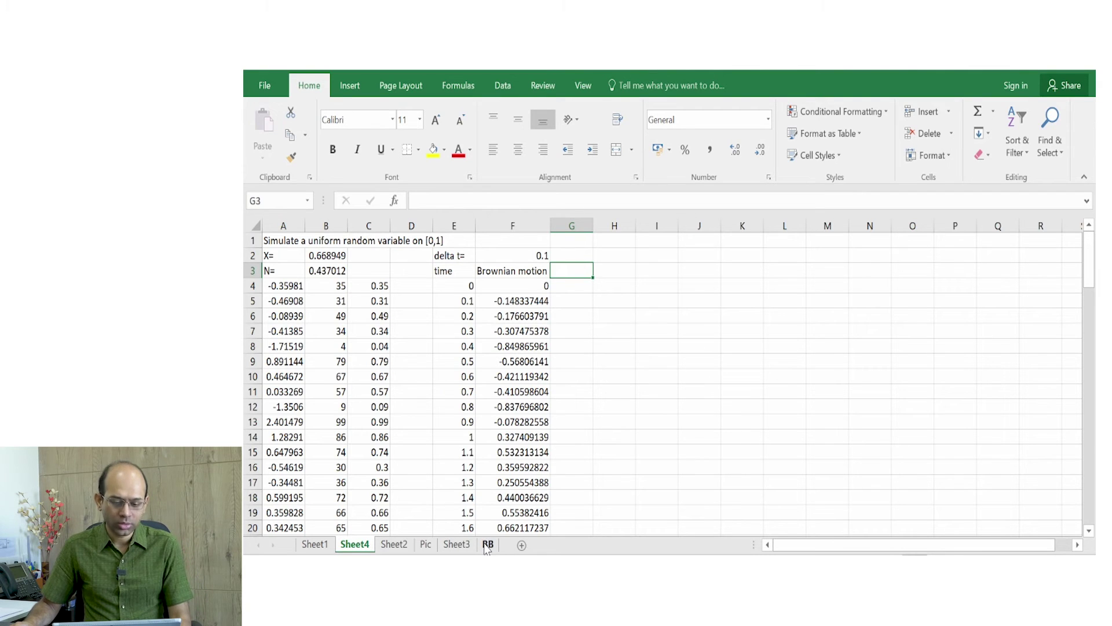
{"action": "left_click", "coordinate": [488, 544]}
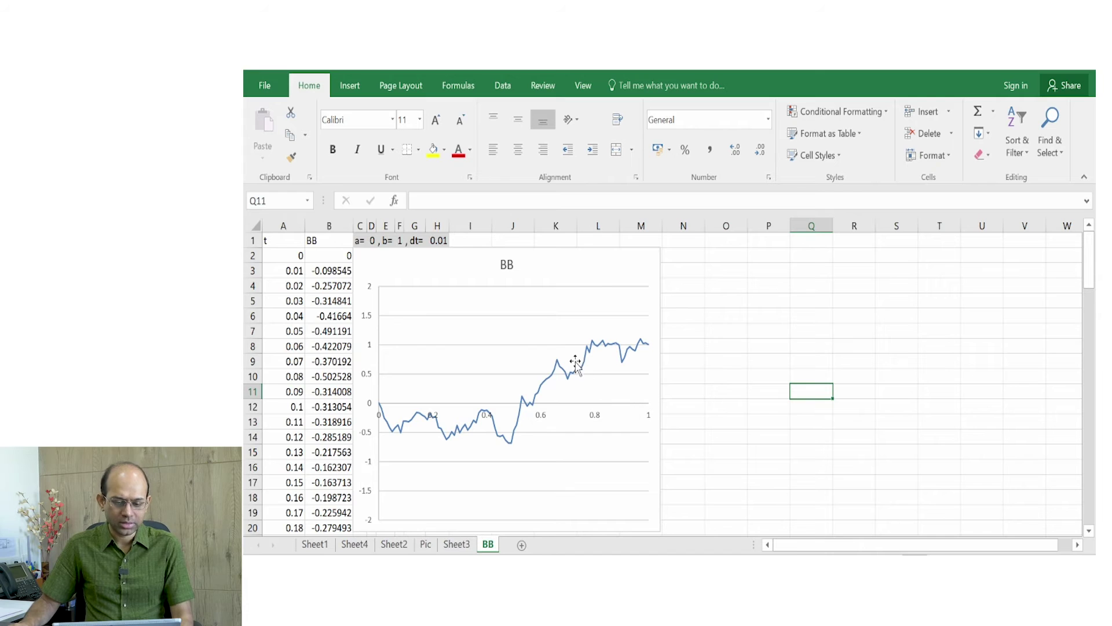
{"action": "mouse_move", "coordinate": [613, 261]}
{"action": "left_mouse_down"}
{"action": "mouse_move", "coordinate": [648, 266]}
{"action": "mouse_move", "coordinate": [624, 265]}
{"action": "left_mouse_up"}
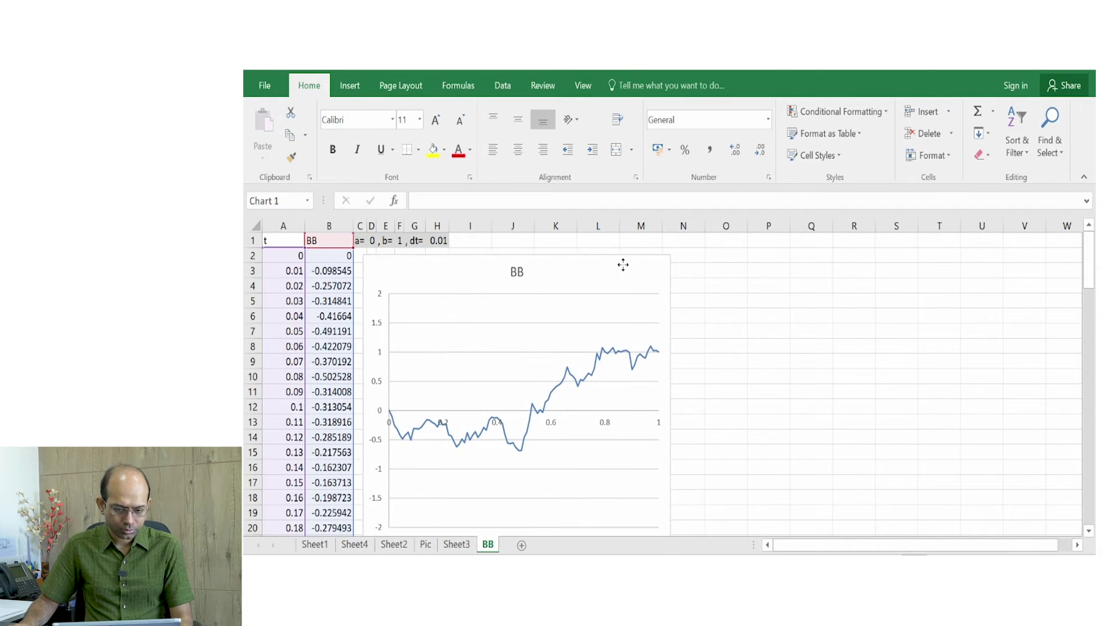
{"action": "left_click", "coordinate": [718, 392]}
- Examine the time column t, its starting value in A2, and the dt parameter in G1:H1
{"action": "left_click", "coordinate": [289, 242]}
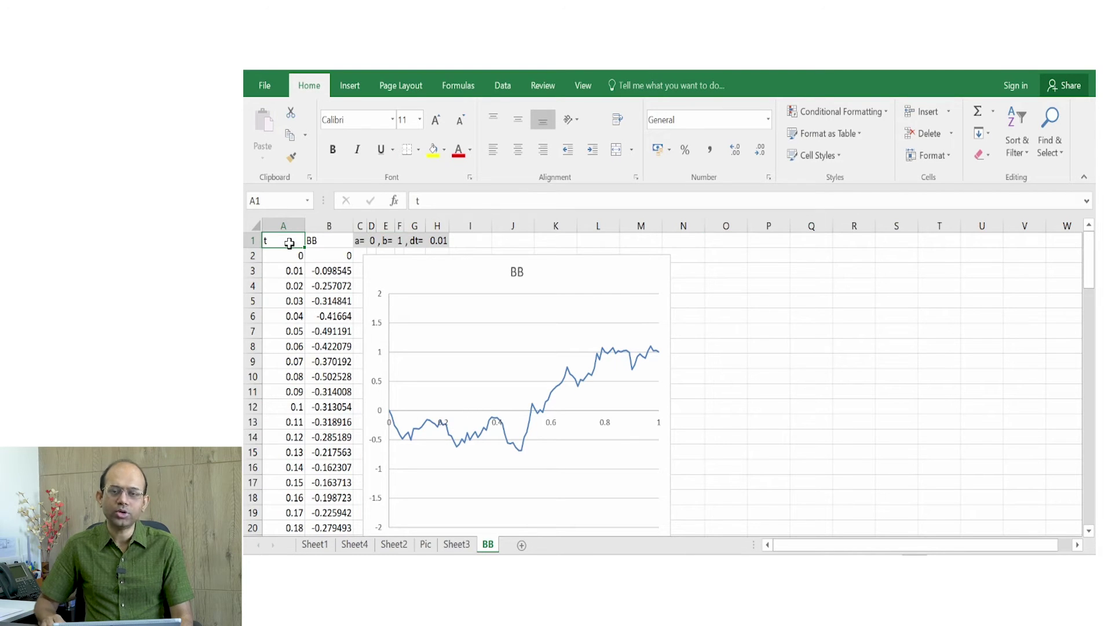
{"action": "key", "text": "Down"}
{"action": "key", "text": "Up"}
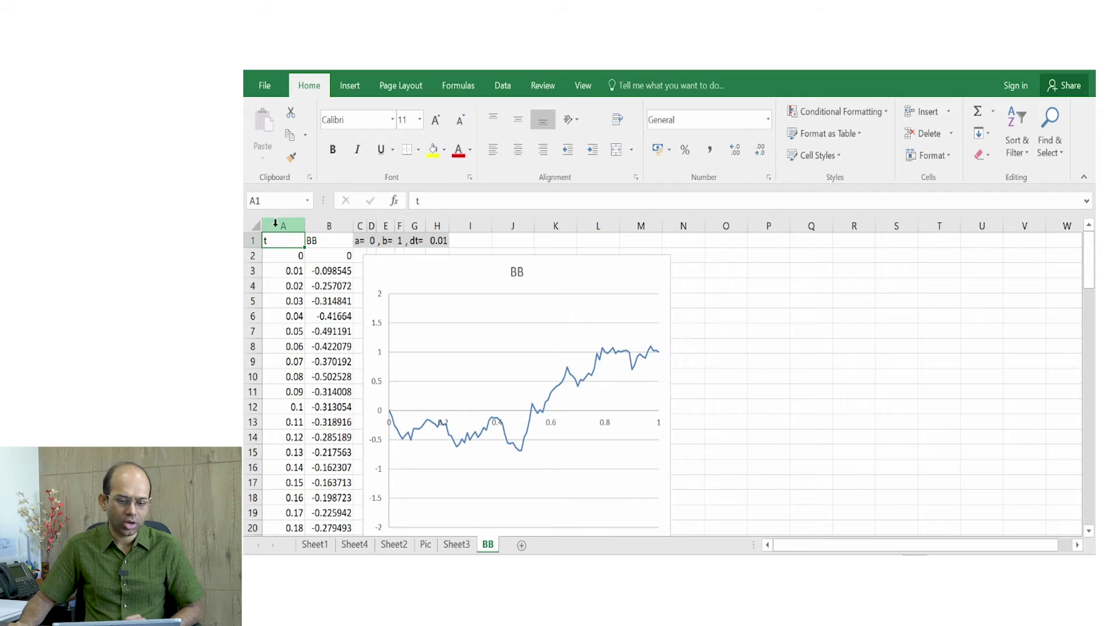
{"action": "left_click", "coordinate": [275, 225]}
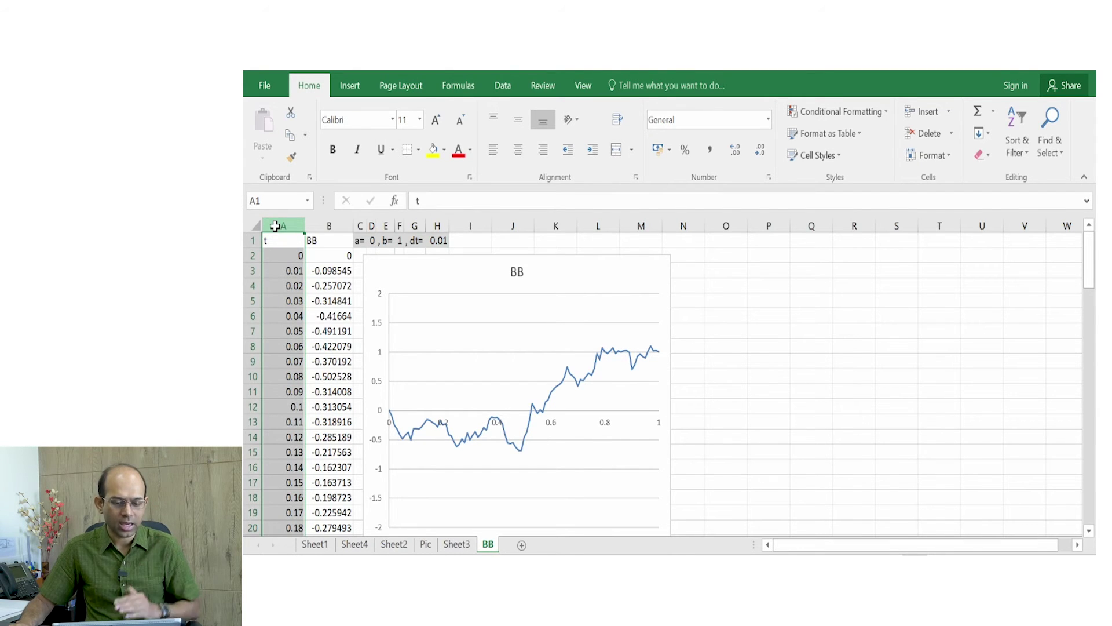
{"action": "left_click", "coordinate": [292, 256]}
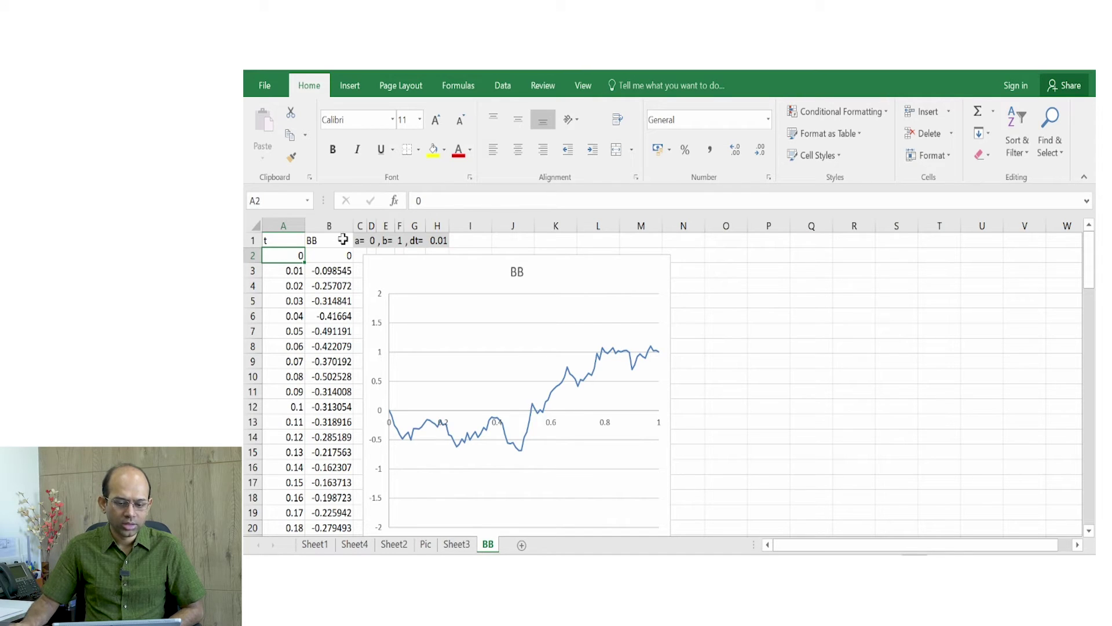
{"action": "left_click", "coordinate": [417, 242]}
{"action": "key", "text": "shift+Right"}
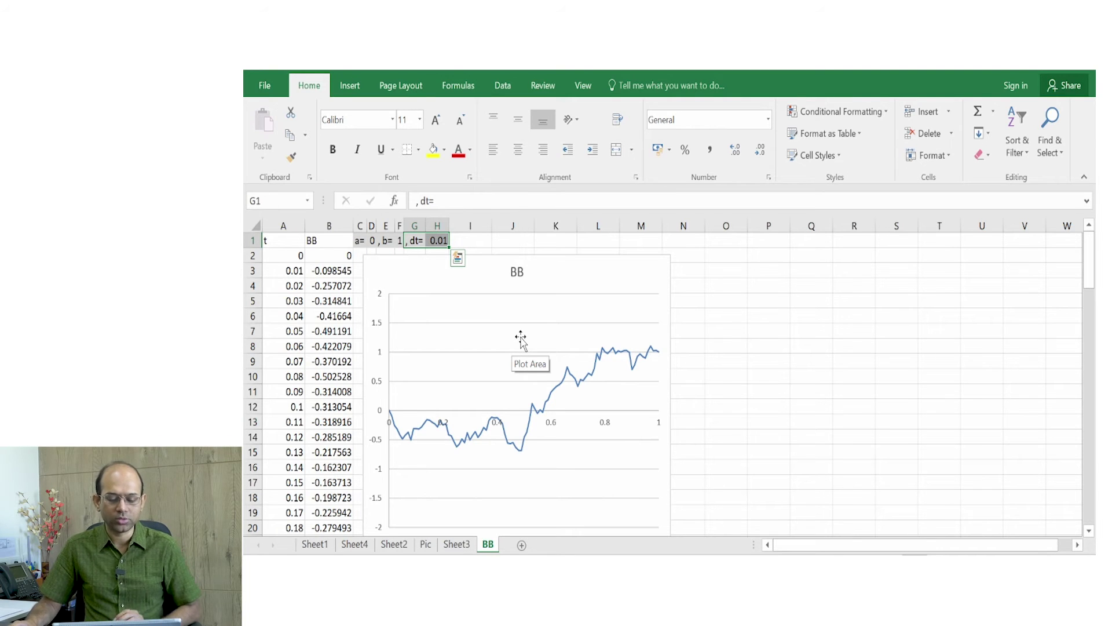
- Inspect the time-step formulas in column A from A3 down to the end of the series
{"action": "left_click", "coordinate": [286, 269]}
{"action": "key", "text": "Down"}
{"action": "key", "text": "Down"}
{"action": "key", "text": "Down"}
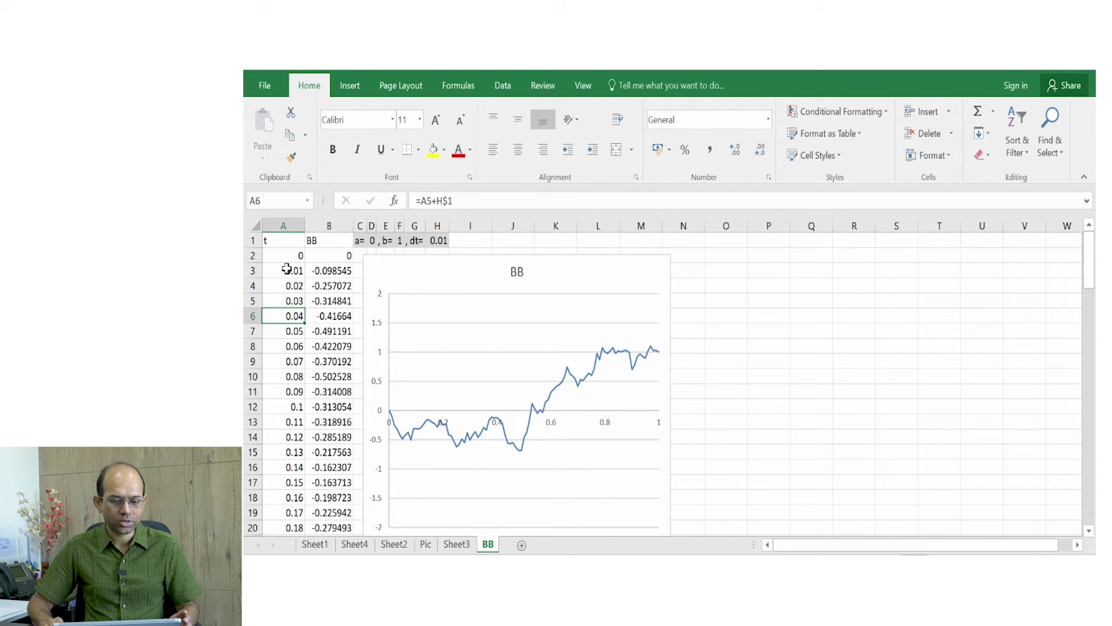
{"action": "key", "text": "Down"}
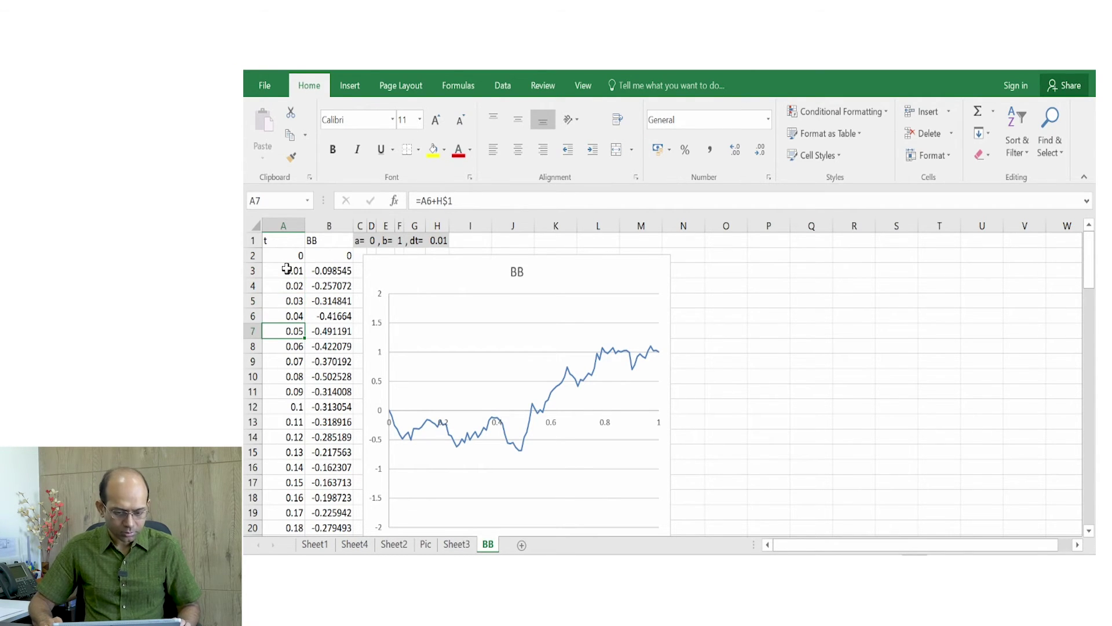
{"action": "key", "text": "ctrl+Down"}
{"action": "key", "text": "Up"}
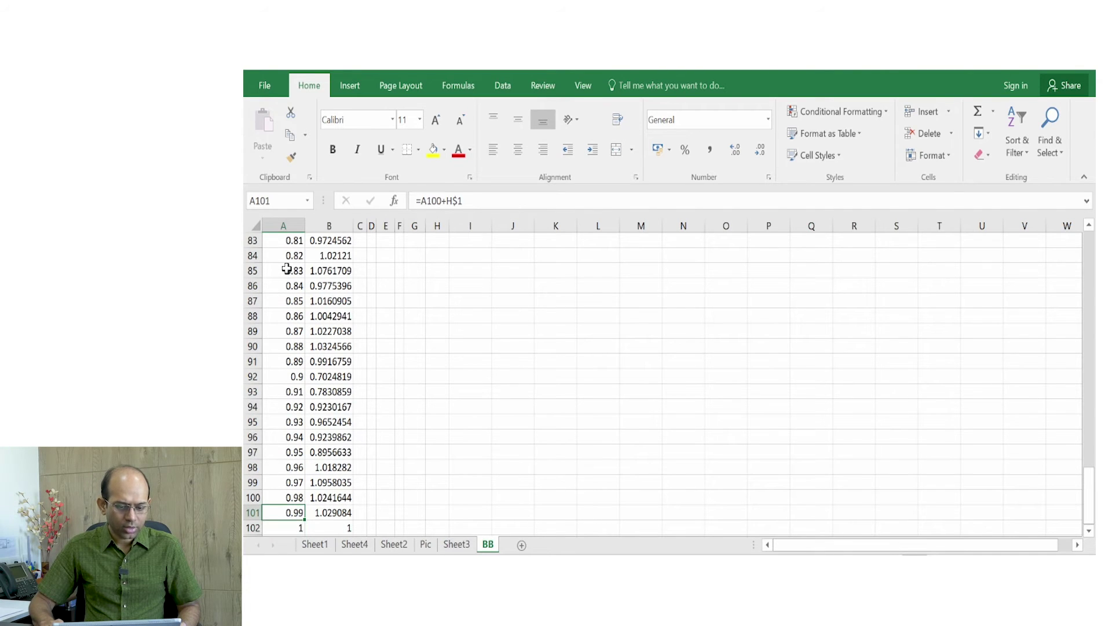
- Review the time column t from its first to its last value, and check the BB column header
{"action": "key", "text": "Down"}
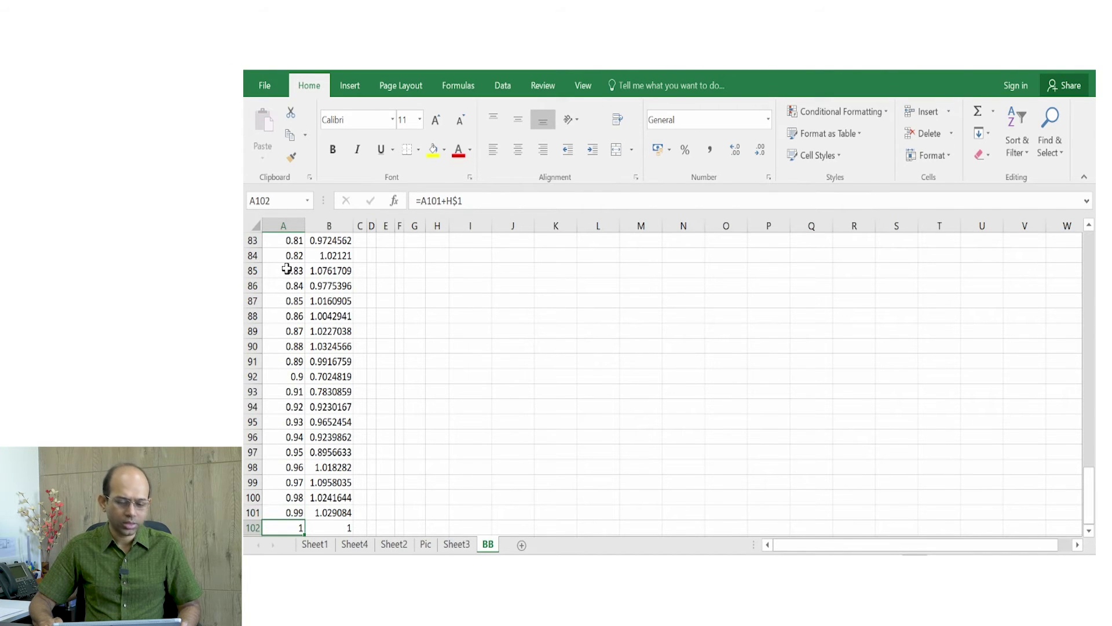
{"action": "key", "text": "ctrl+Up"}
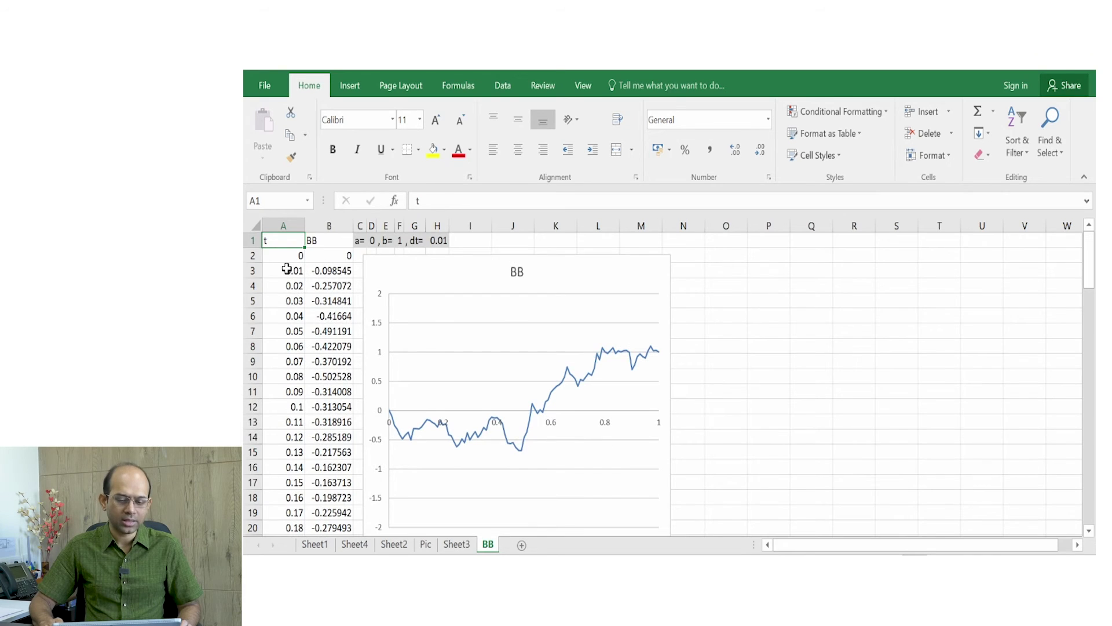
{"action": "key", "text": "ctrl+Down"}
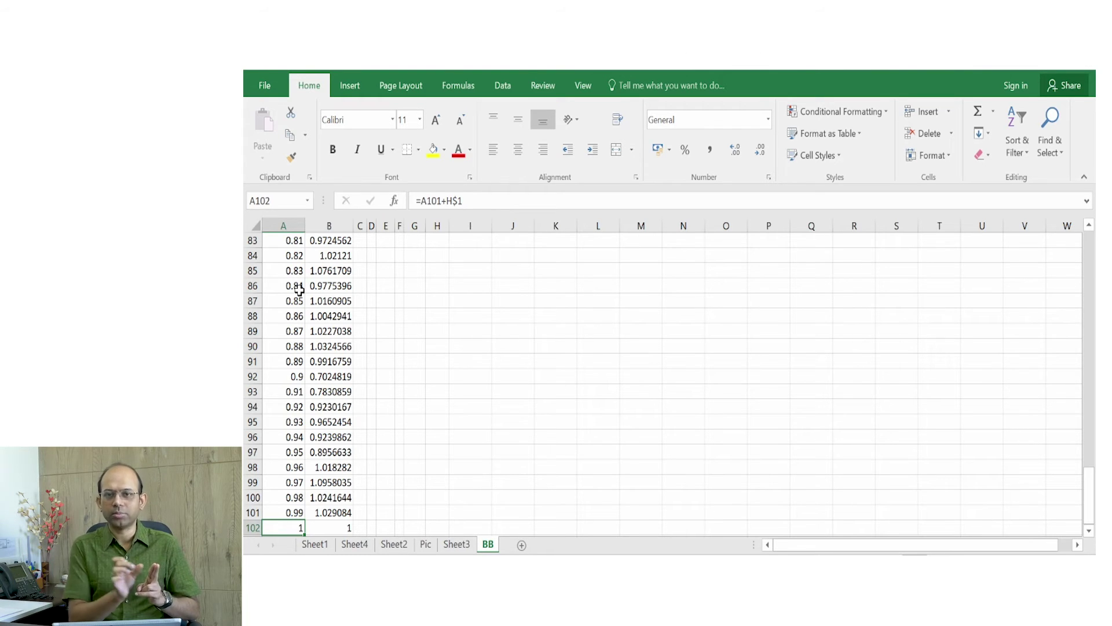
{"action": "key", "text": "ctrl+Home"}
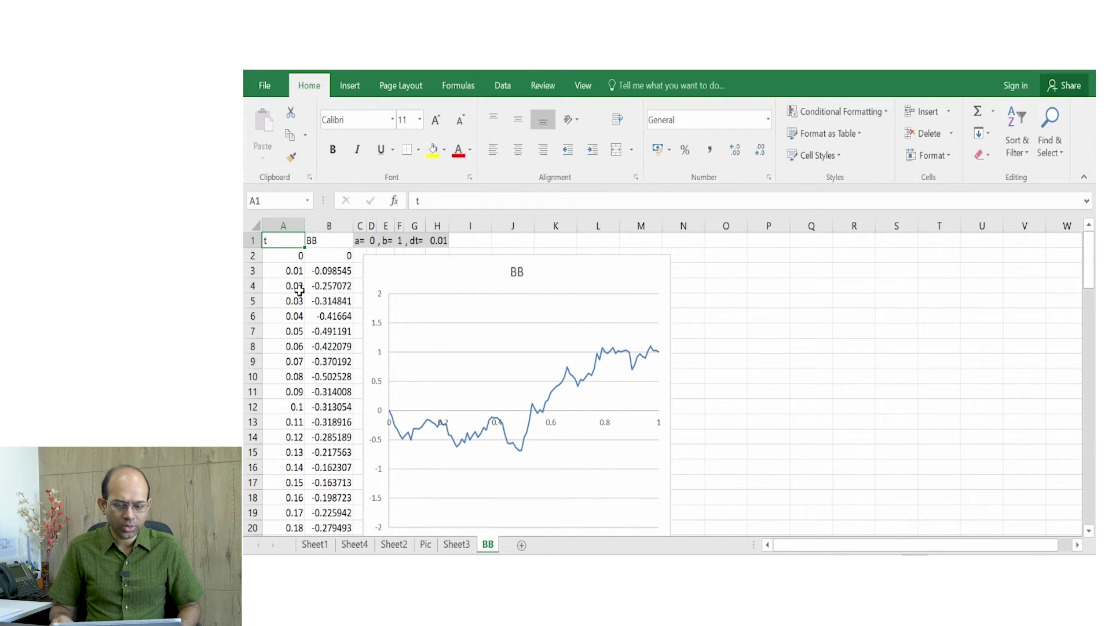
{"action": "key", "text": "Right"}
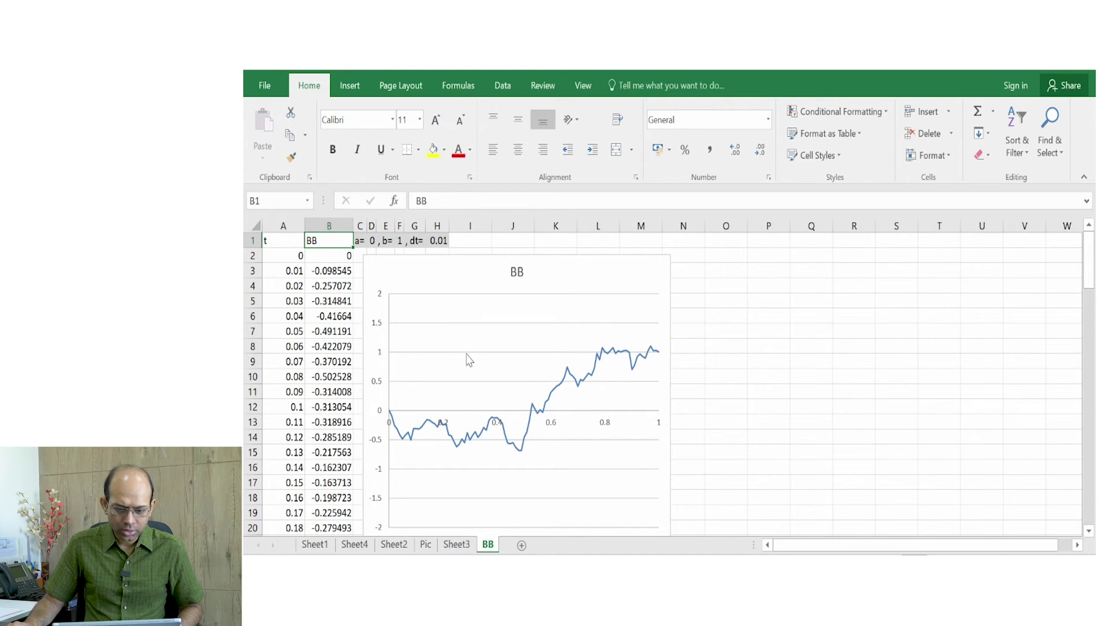
{"action": "mouse_move", "coordinate": [388, 419]}
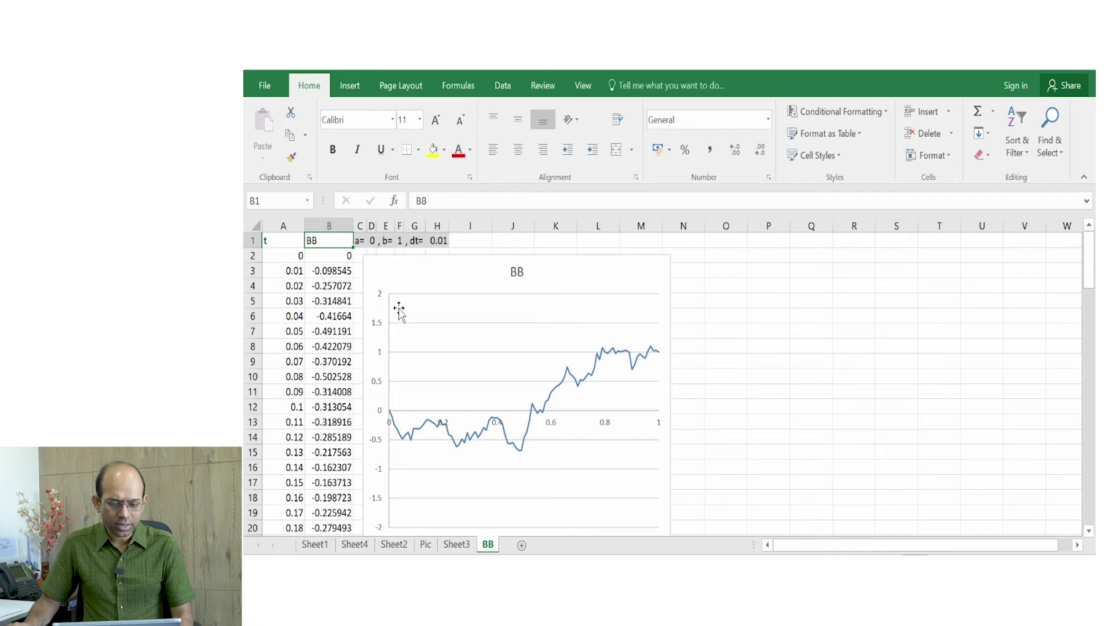
- Enlarge the BB chart vertically by extending its lower edge to about row 23, and deselect it
{"action": "scroll", "coordinate": [620, 385], "scroll_direction": "down", "scroll_amount": 2}
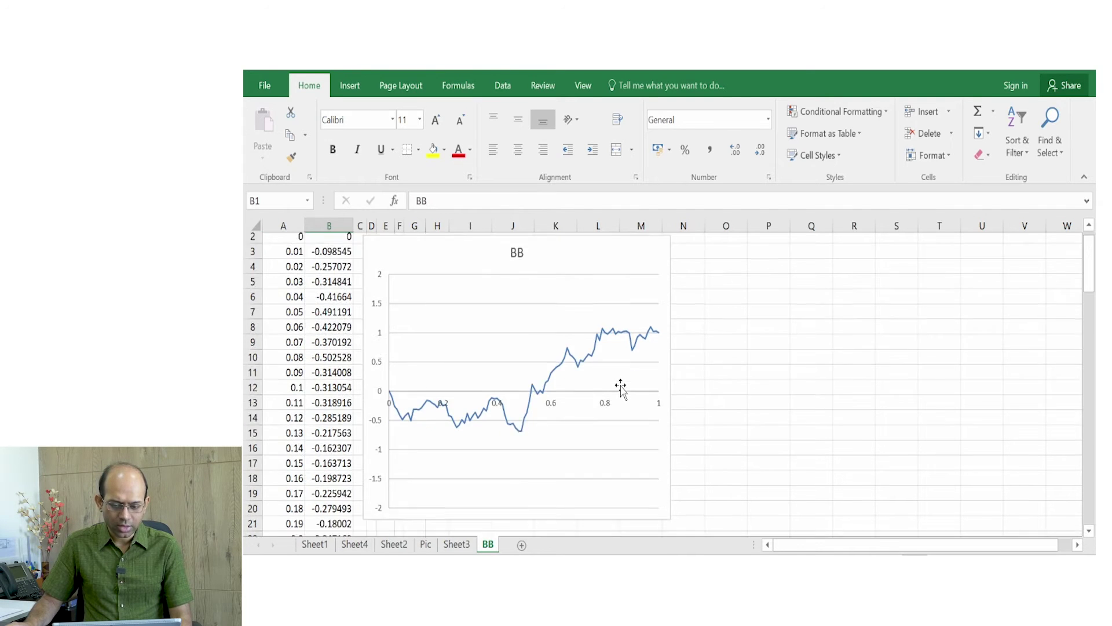
{"action": "left_click", "coordinate": [540, 423]}
{"action": "left_click_drag", "start_coordinate": [515, 448], "coordinate": [515, 489]}
{"action": "scroll", "coordinate": [652, 427], "scroll_direction": "up", "scroll_amount": 1}
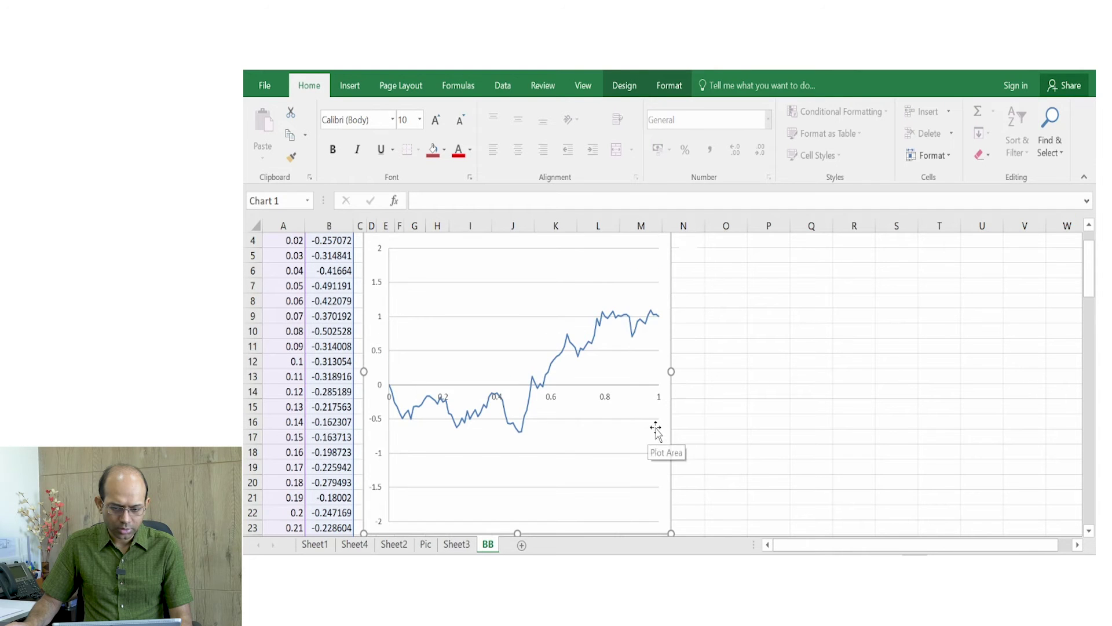
{"action": "scroll", "coordinate": [673, 427], "scroll_direction": "up", "scroll_amount": 1}
{"action": "scroll", "coordinate": [685, 424], "scroll_direction": "down", "scroll_amount": 1}
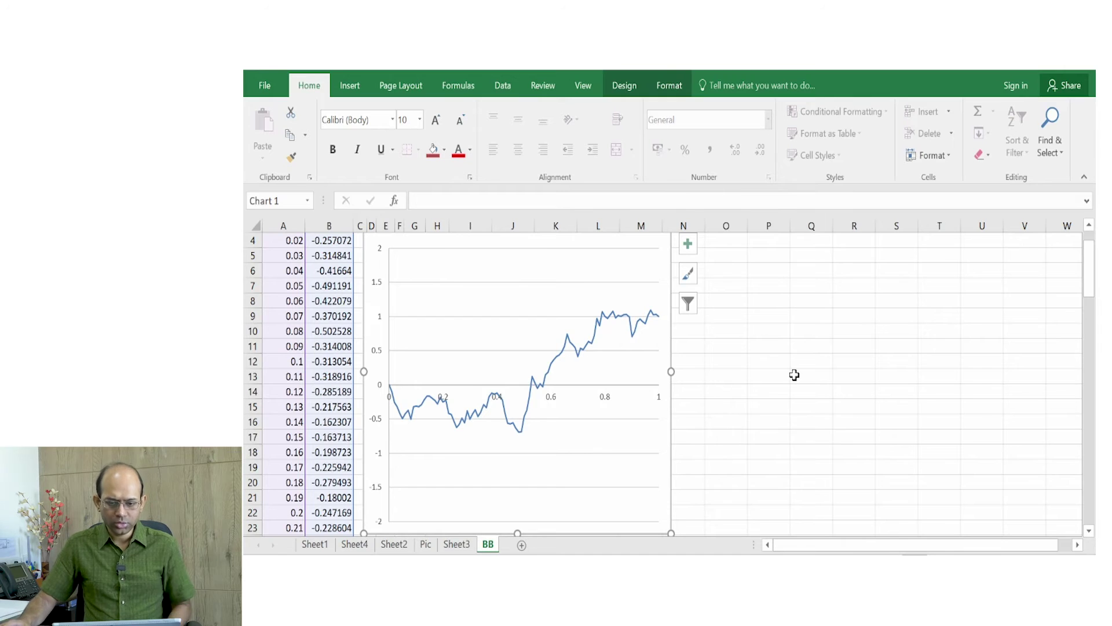
{"action": "scroll", "coordinate": [793, 400], "scroll_direction": "down", "scroll_amount": 1, "text": "ctrl"}
{"action": "left_click", "coordinate": [718, 425]}
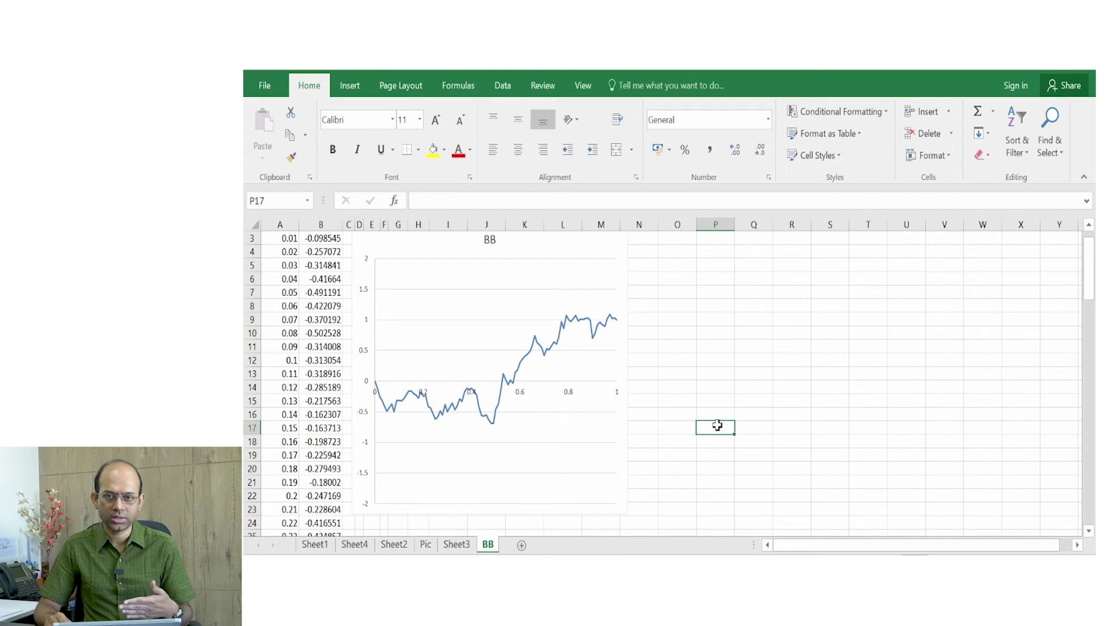
- Recalculate the sheet for new random paths and check the BB series' start and end points on the chart
{"action": "key", "text": "F9"}
{"action": "key", "text": "F9"}
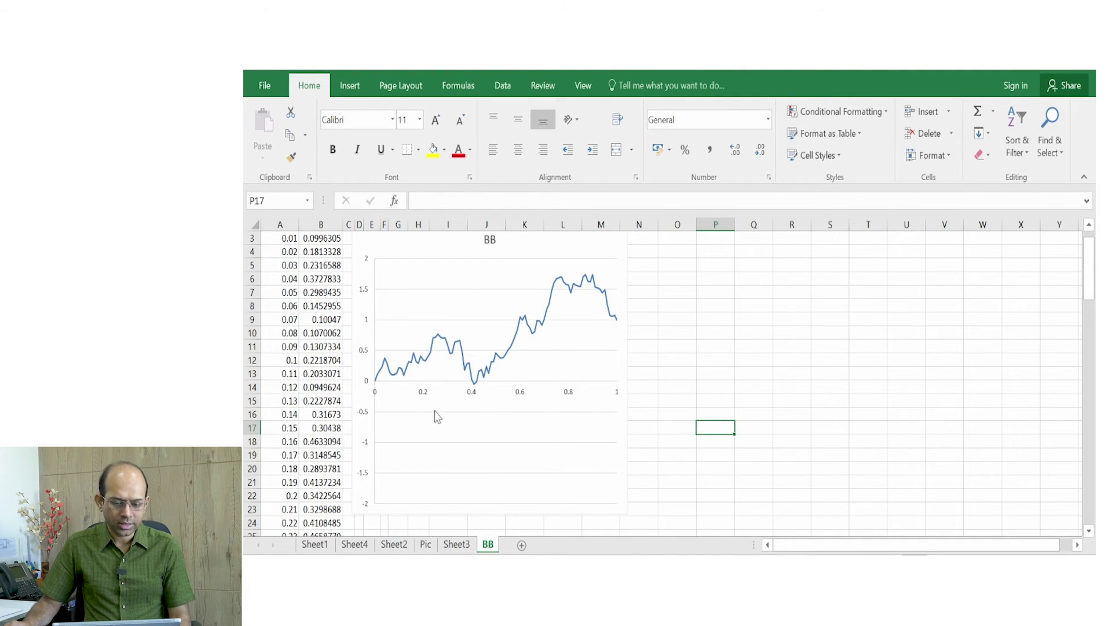
{"action": "mouse_move", "coordinate": [375, 388]}
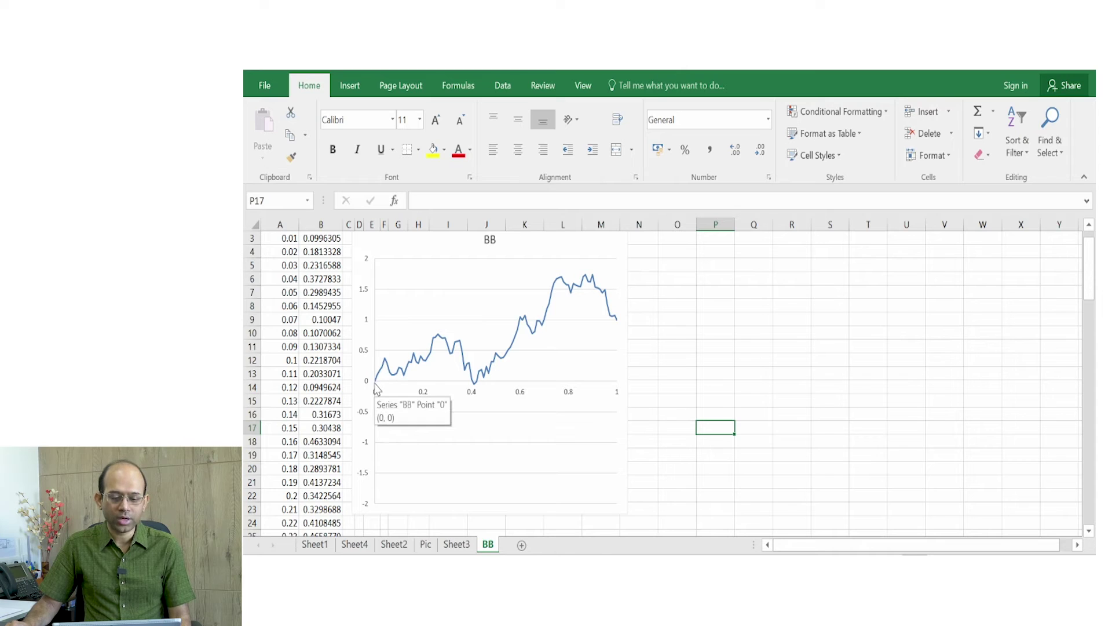
{"action": "mouse_move", "coordinate": [621, 327]}
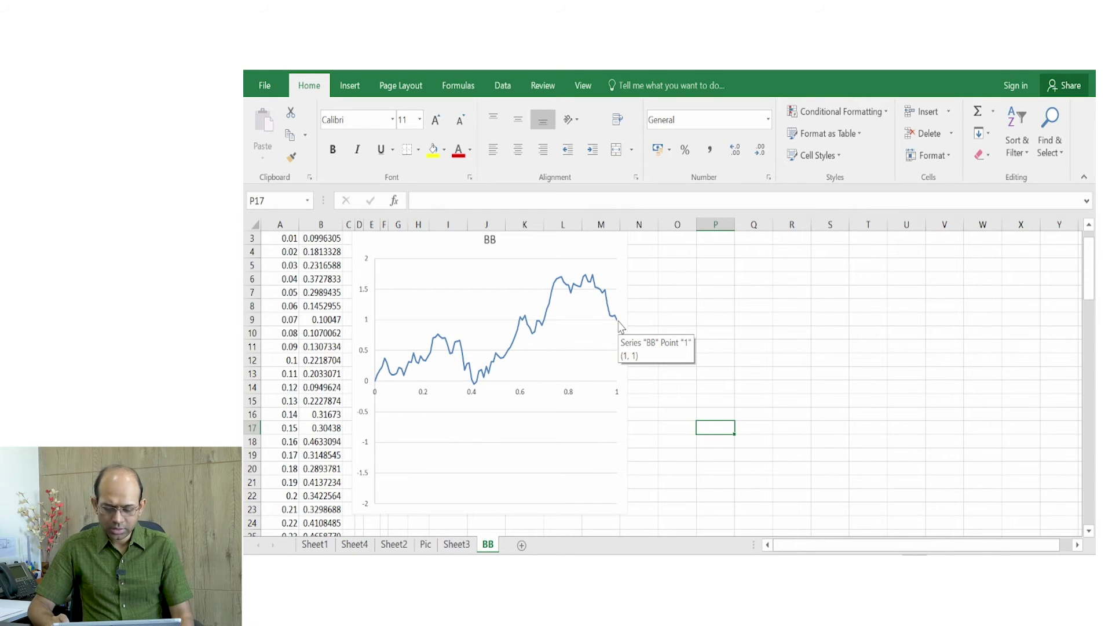
- Recalculate the sheet repeatedly to compare different simulated Brownian bridge paths on the chart
{"action": "key", "text": "F9"}
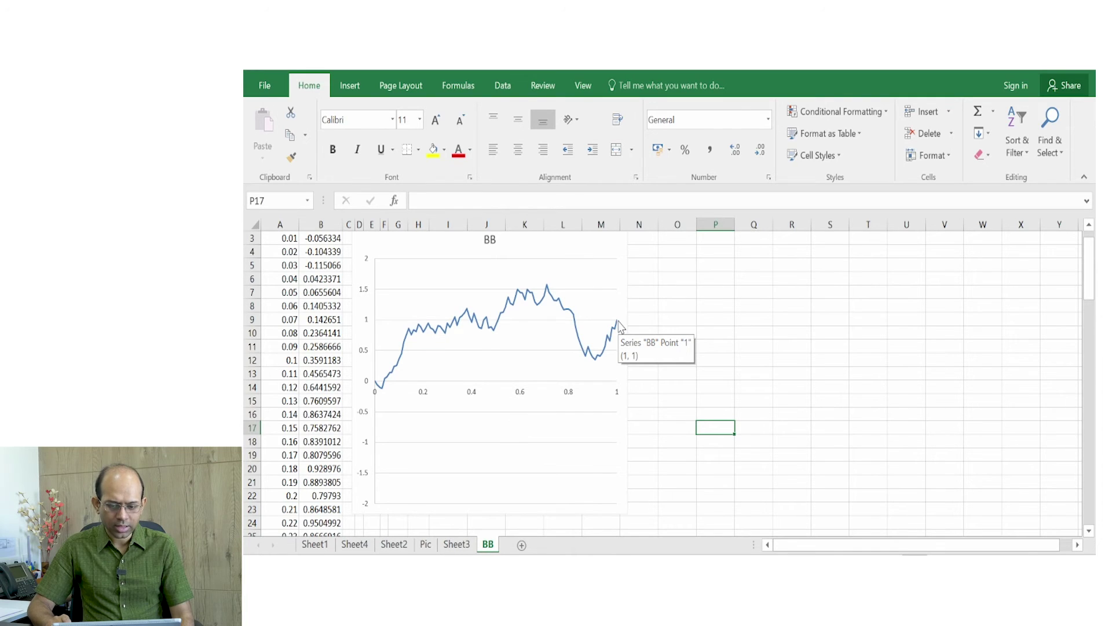
{"action": "key", "text": "F9"}
{"action": "key", "text": "F9"}
{"action": "key", "text": "F9"}
{"action": "key", "text": "F9"}
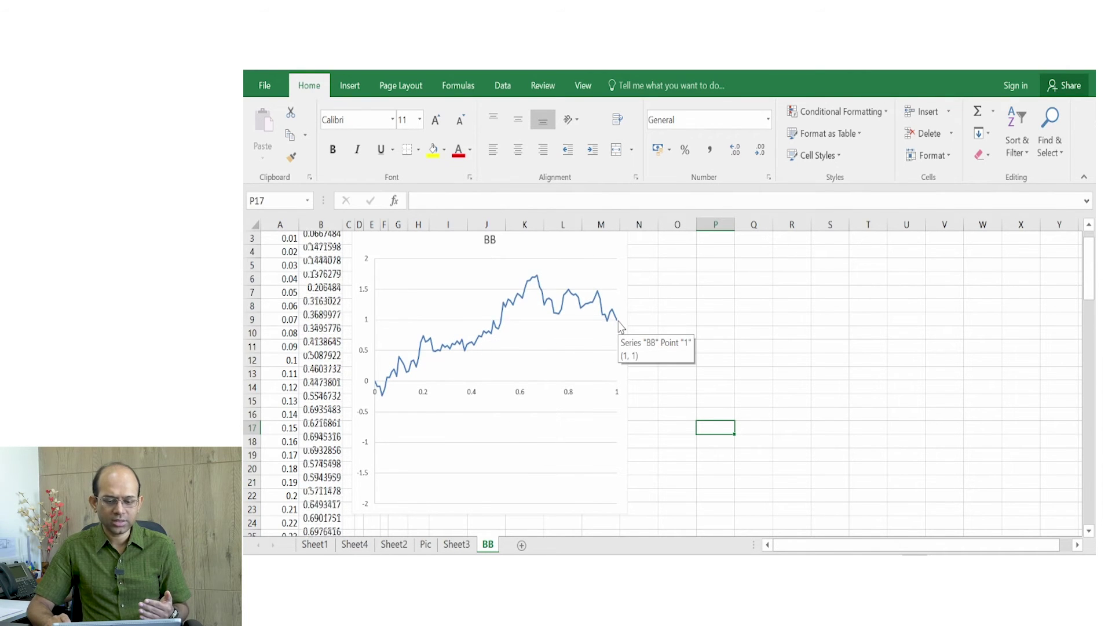
{"action": "key", "text": "F9"}
{"action": "key", "text": "F9"}
{"action": "key", "text": "F9"}
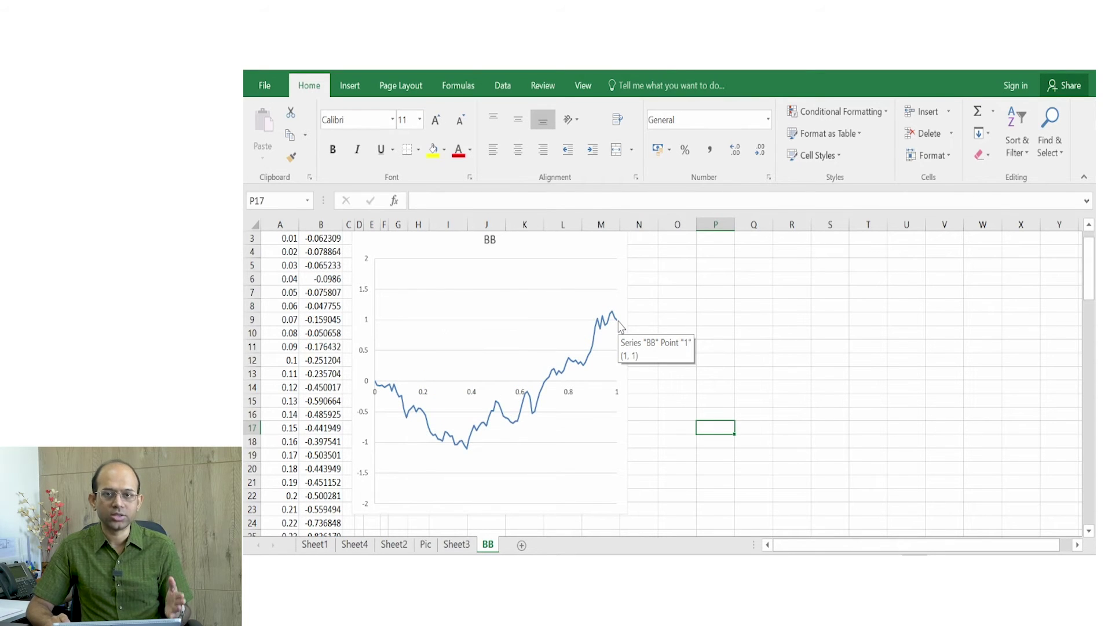
{"action": "key", "text": "F9"}
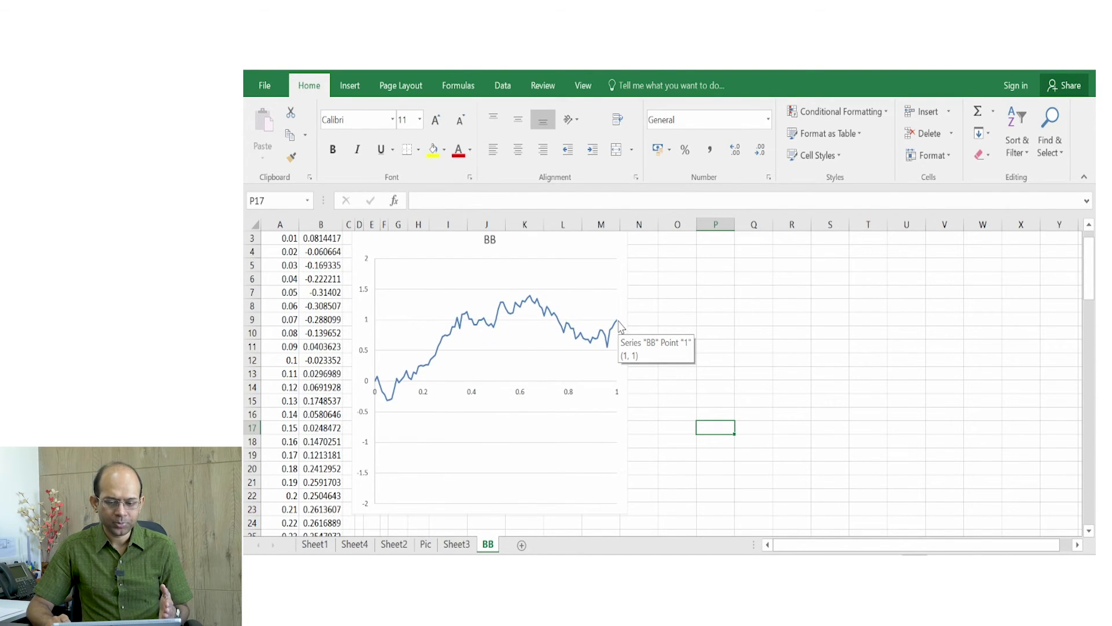
{"action": "key", "text": "F9"}
{"action": "key", "text": "F9"}
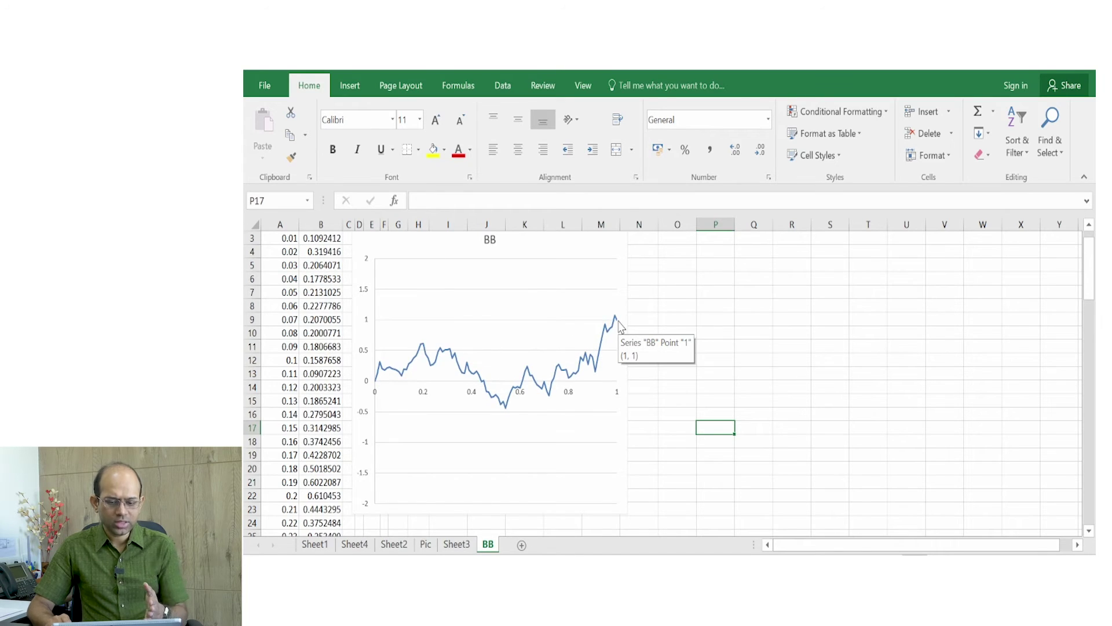
{"action": "key", "text": "F9"}
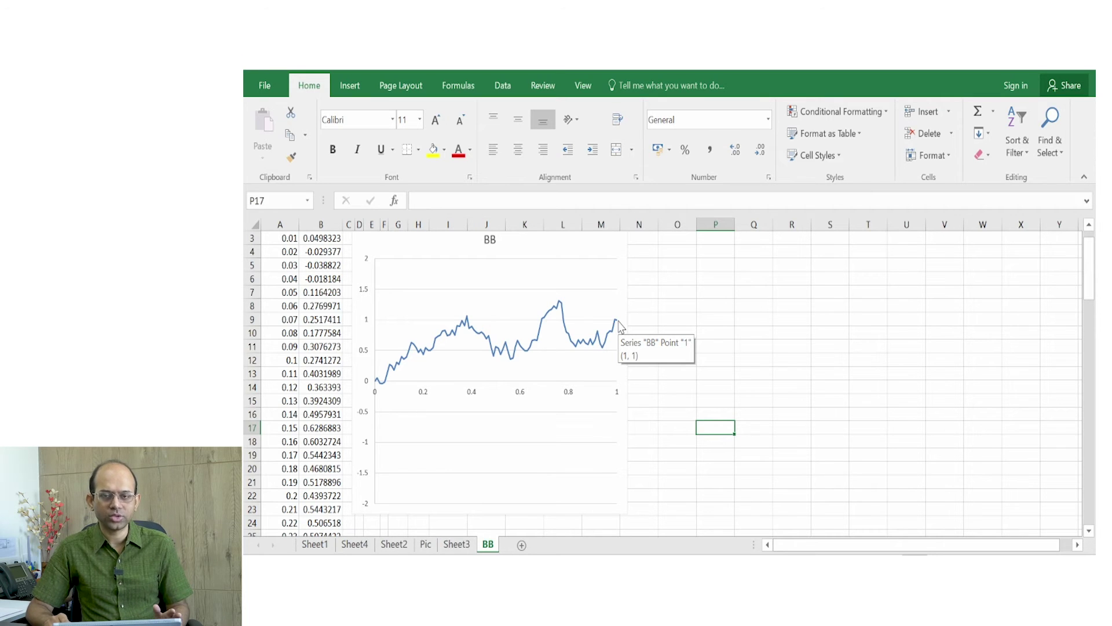
{"action": "key", "text": "F9"}
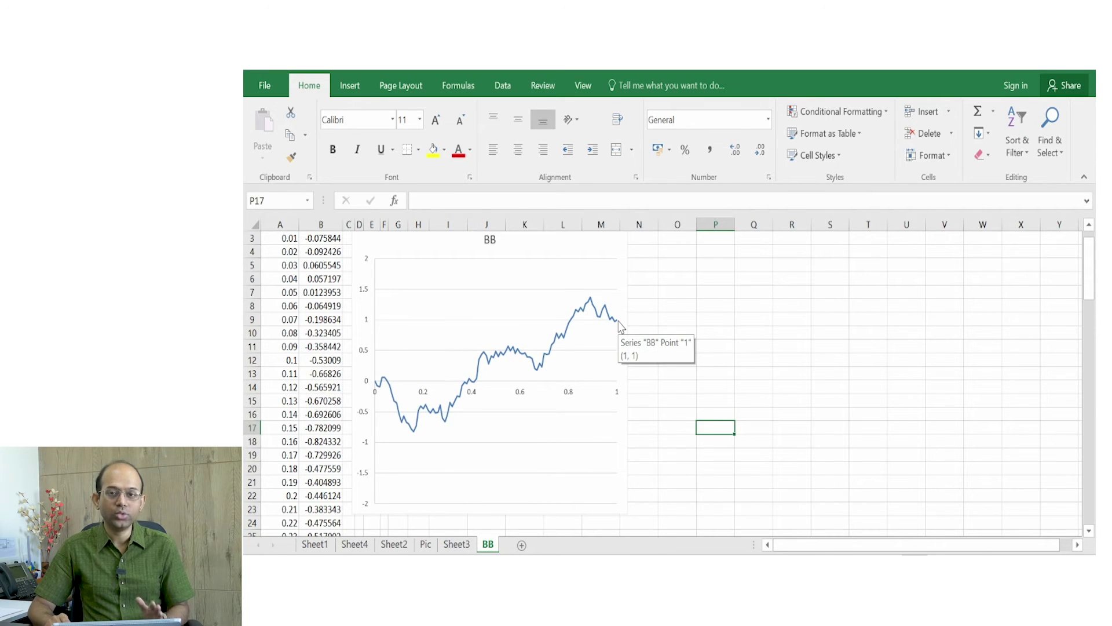
{"action": "key", "text": "F9"}
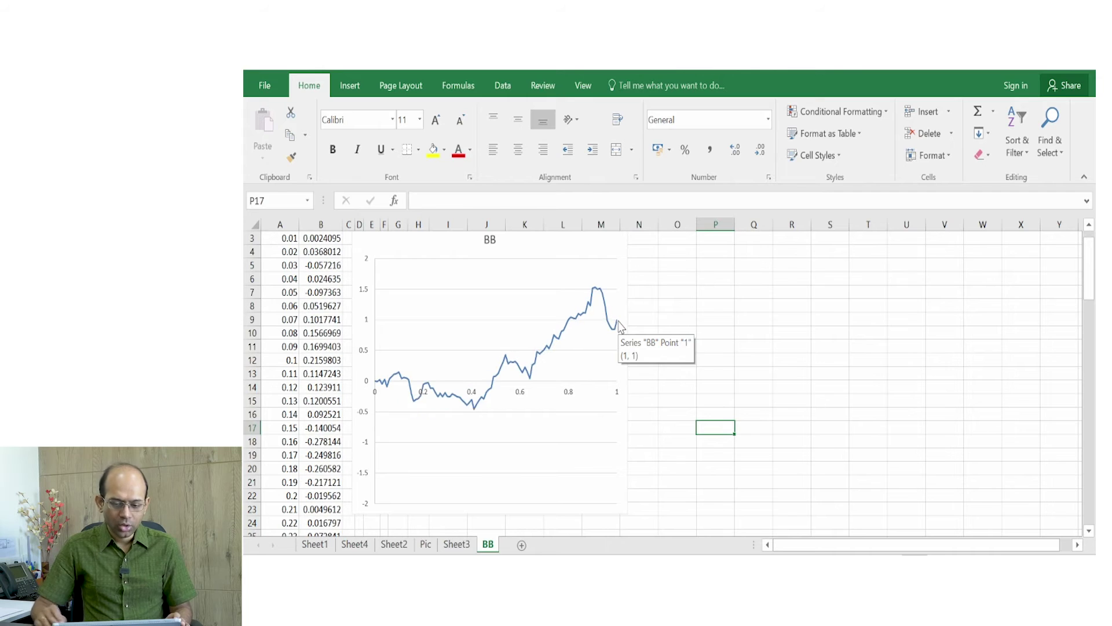
- Compare the formulas in cells B4, B3 and B2 to see how each BB value builds on the previous one
{"action": "left_click", "coordinate": [325, 248]}
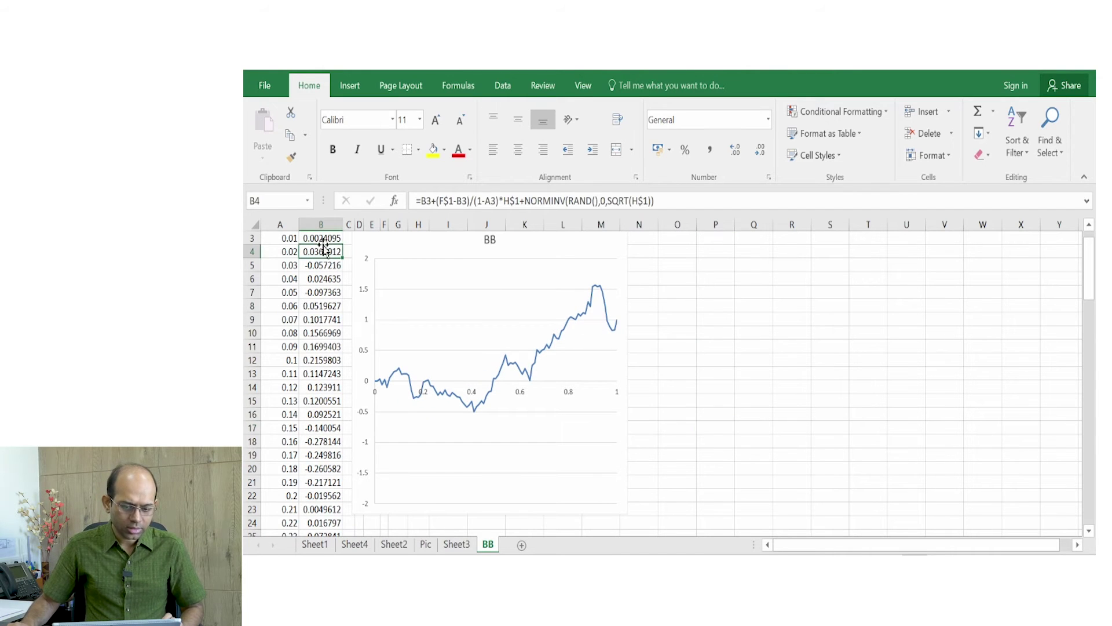
{"action": "scroll", "coordinate": [332, 280], "scroll_direction": "up", "scroll_amount": 1}
{"action": "key", "text": "Up"}
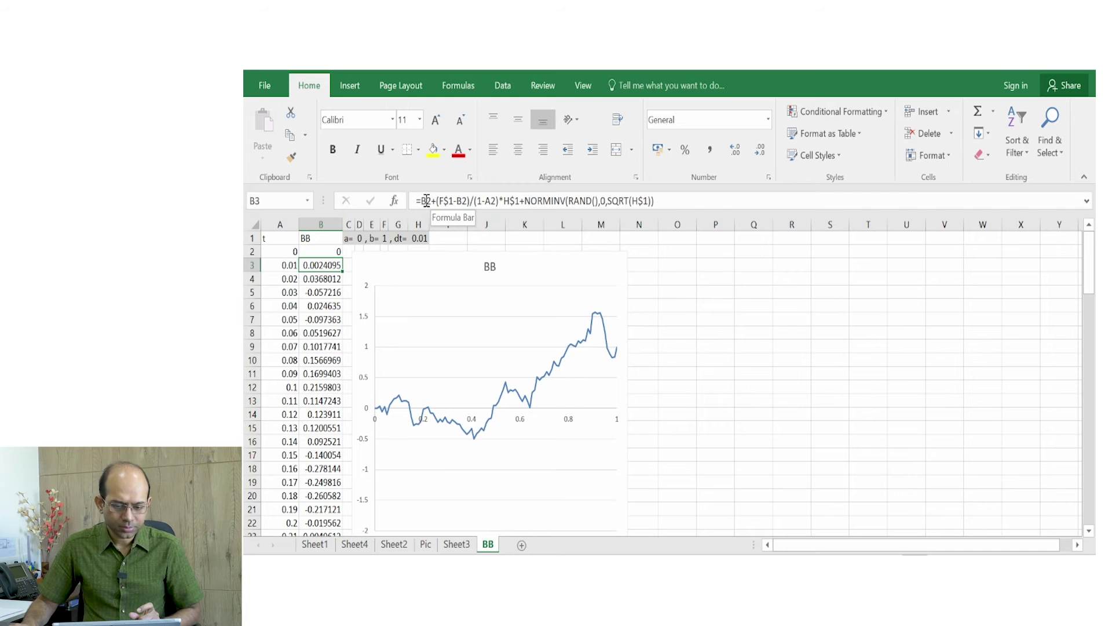
{"action": "left_click", "coordinate": [329, 275]}
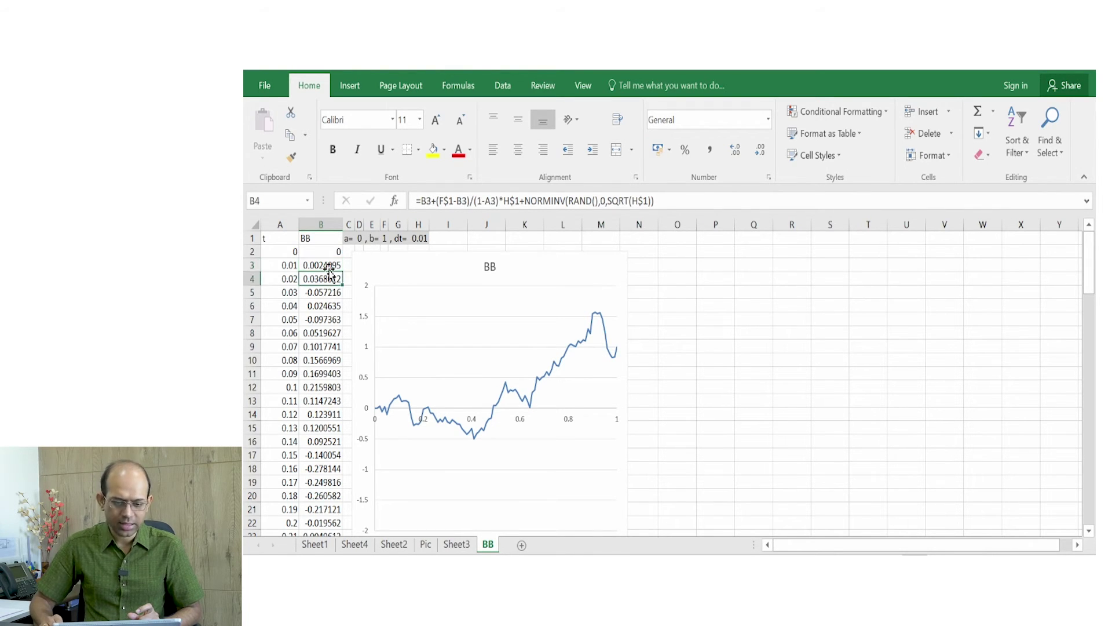
{"action": "left_click", "coordinate": [329, 268]}
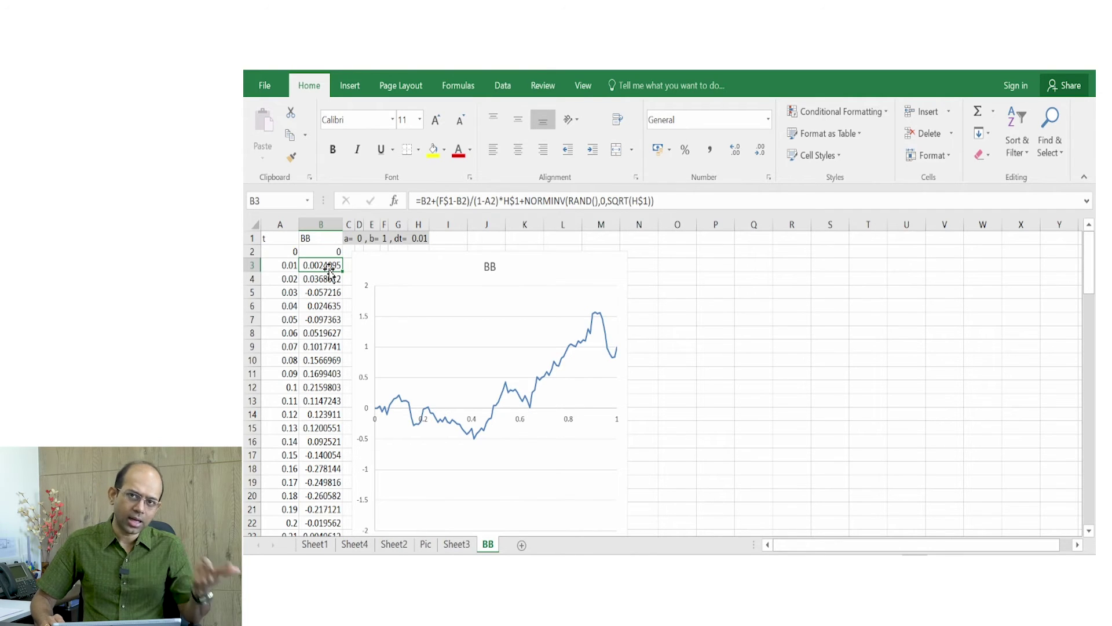
{"action": "key", "text": "Up"}
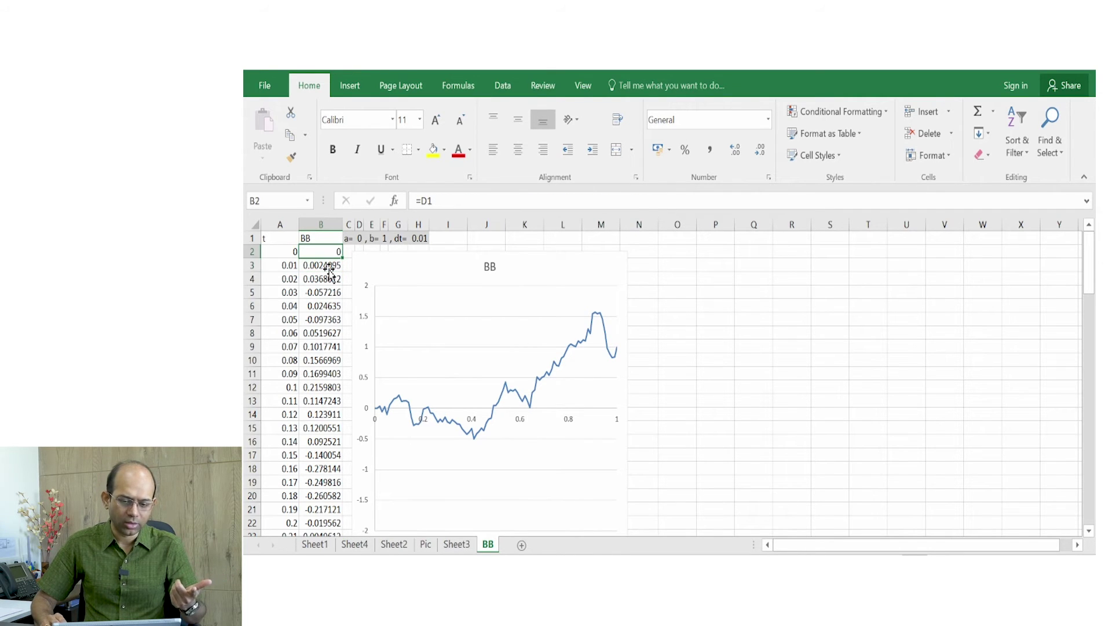
{"action": "key", "text": "Down"}
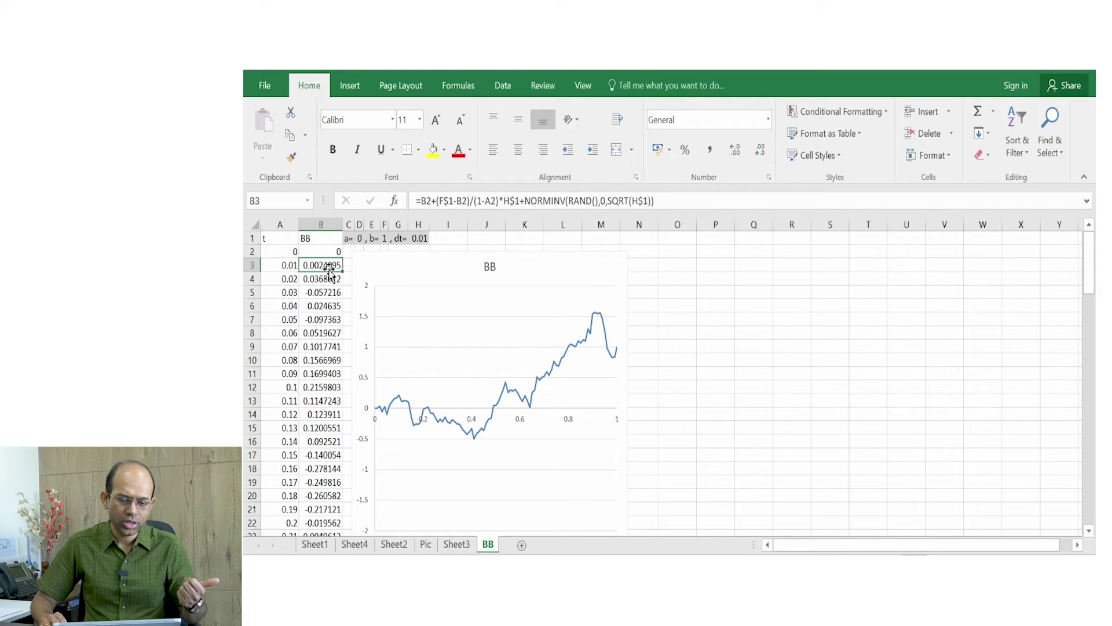
- Examine the cell references, the (1-A2) divisor and the NORMINV term in B3's formula, and check the formulas below it down to B6
{"action": "left_click", "coordinate": [428, 200]}
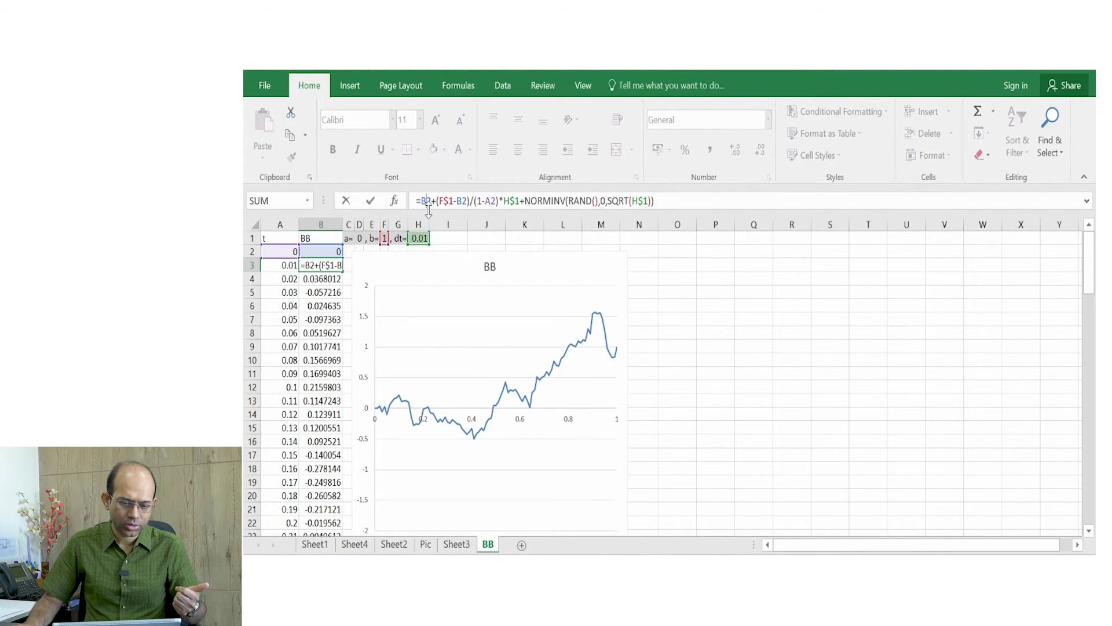
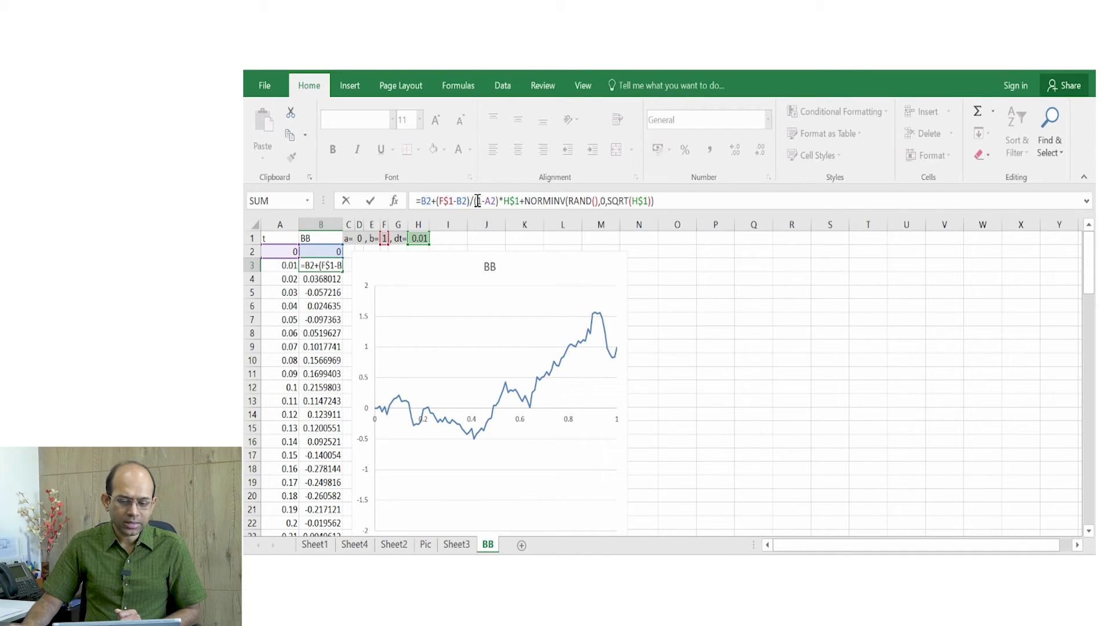
{"action": "double_click", "coordinate": [493, 200]}
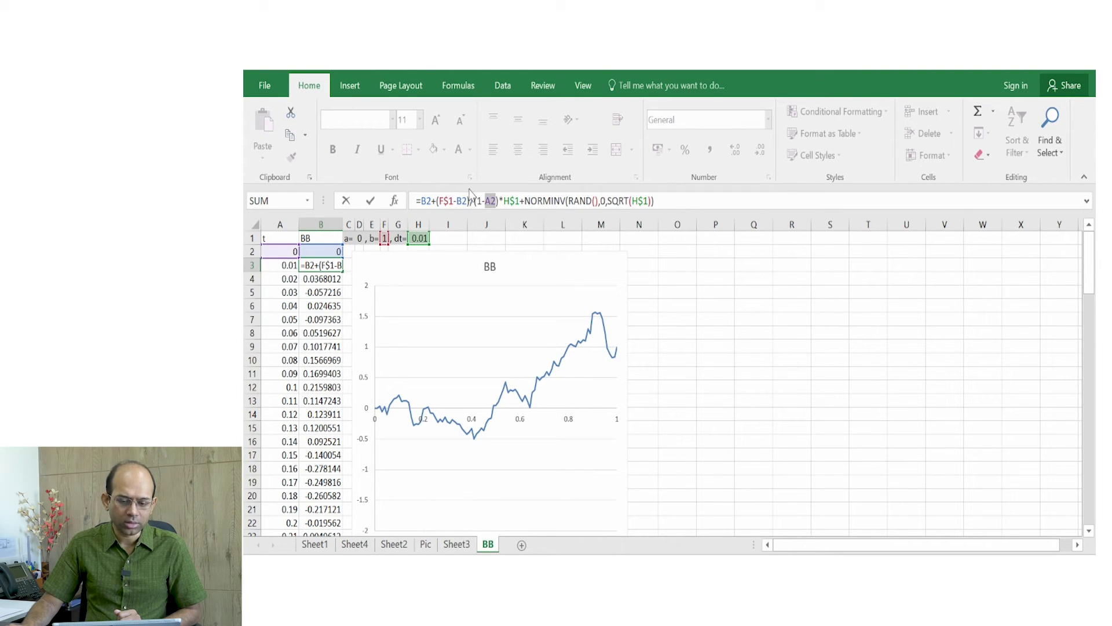
{"action": "left_click", "coordinate": [479, 207]}
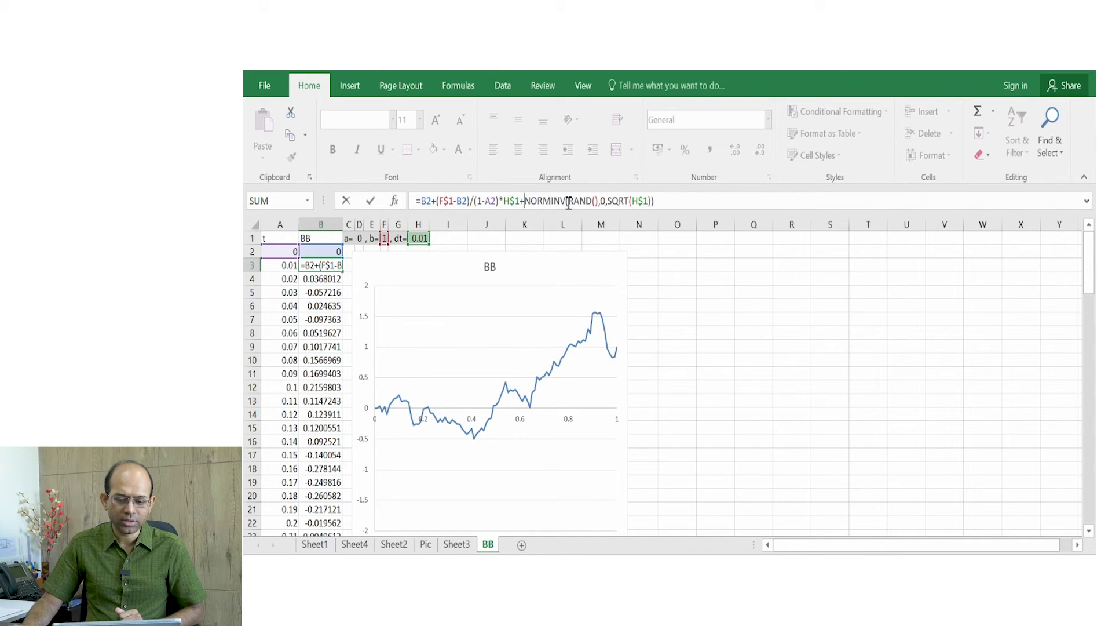
{"action": "left_click", "coordinate": [599, 202]}
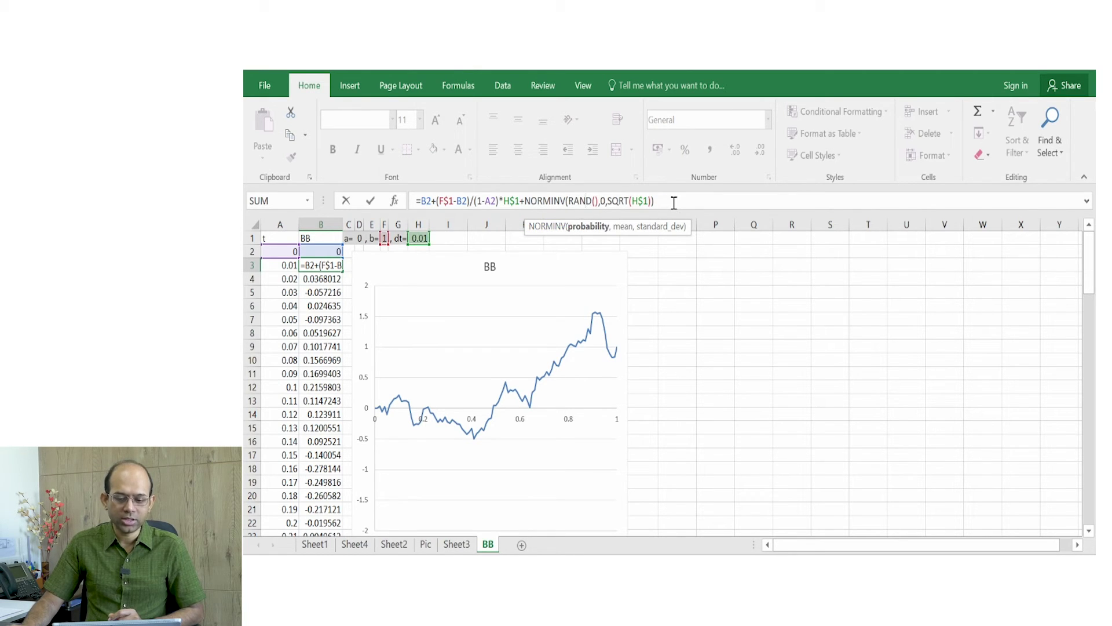
{"action": "left_click_drag", "start_coordinate": [654, 202], "coordinate": [524, 201]}
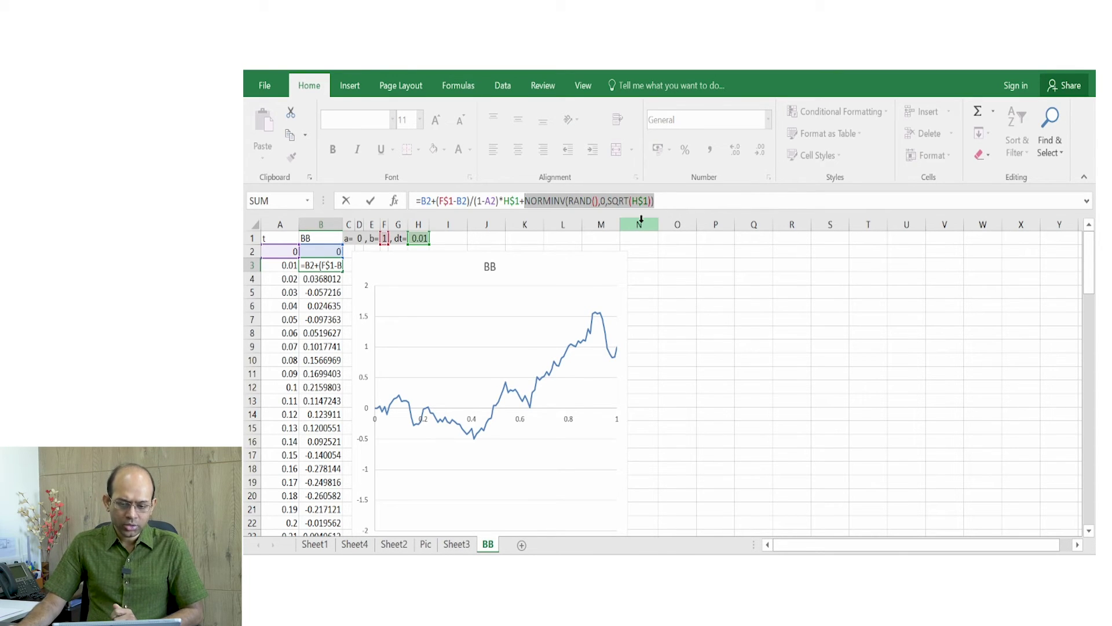
{"action": "key", "text": "Return"}
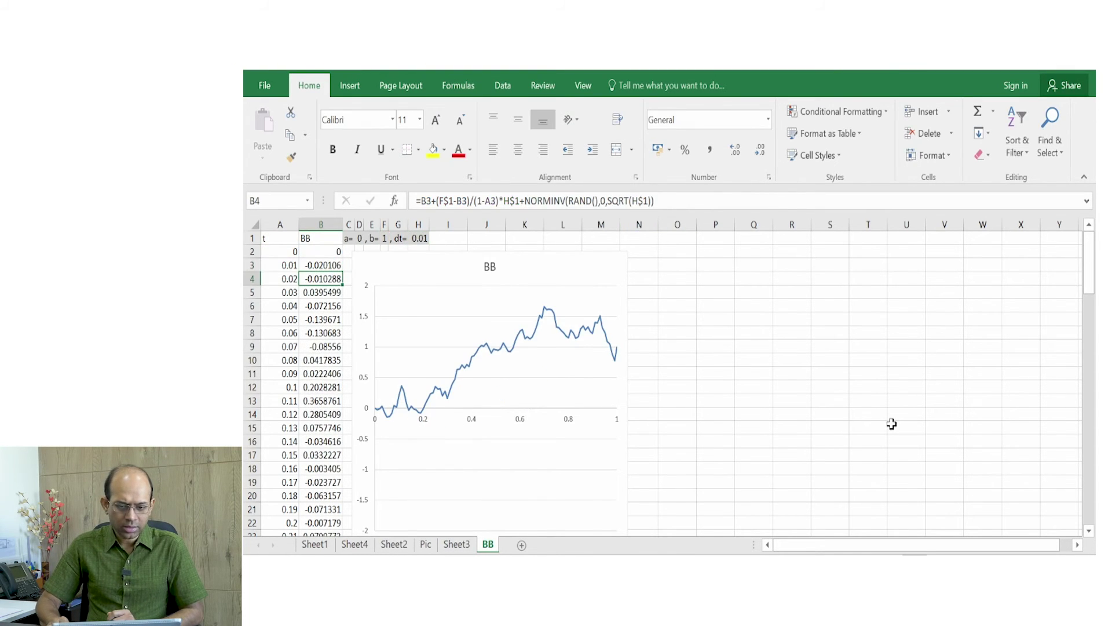
{"action": "key", "text": "Down"}
{"action": "key", "text": "Down"}
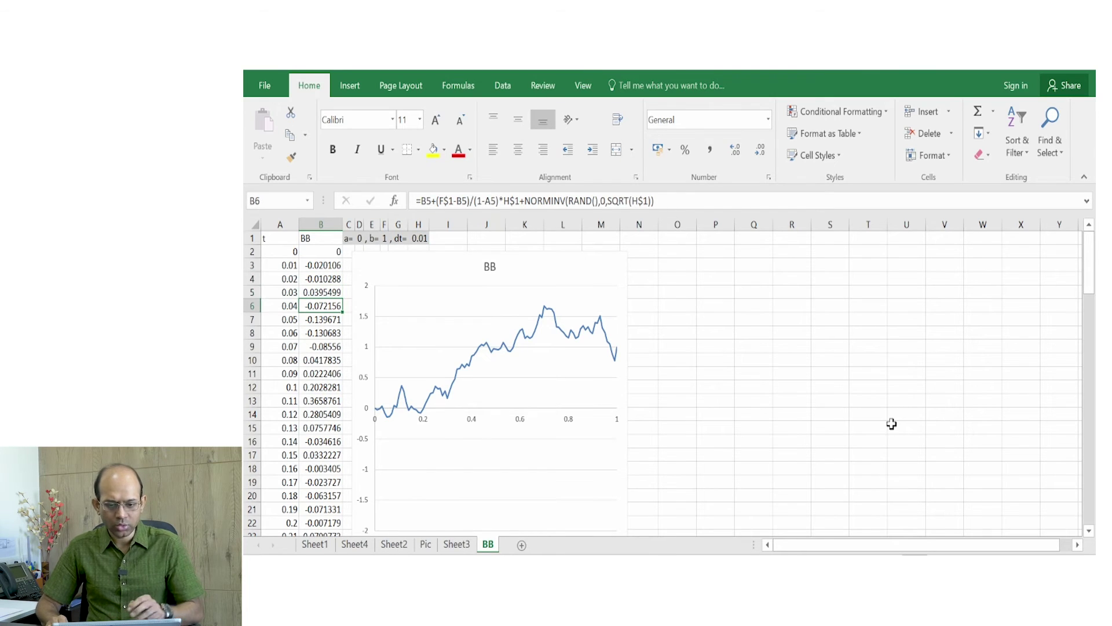
- Compare the BB formulas in column B from B8 back up to B3
{"action": "key", "text": "Down"}
{"action": "key", "text": "Down"}
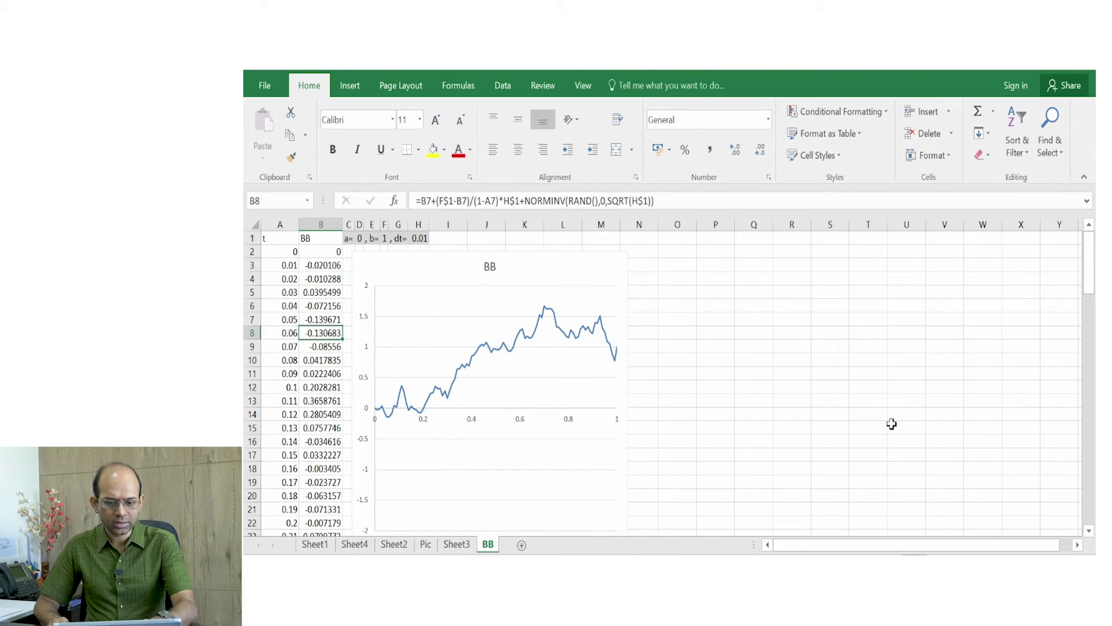
{"action": "key", "text": "Up"}
{"action": "key", "text": "Up"}
{"action": "key", "text": "Up"}
{"action": "key", "text": "Up"}
{"action": "key", "text": "Up"}
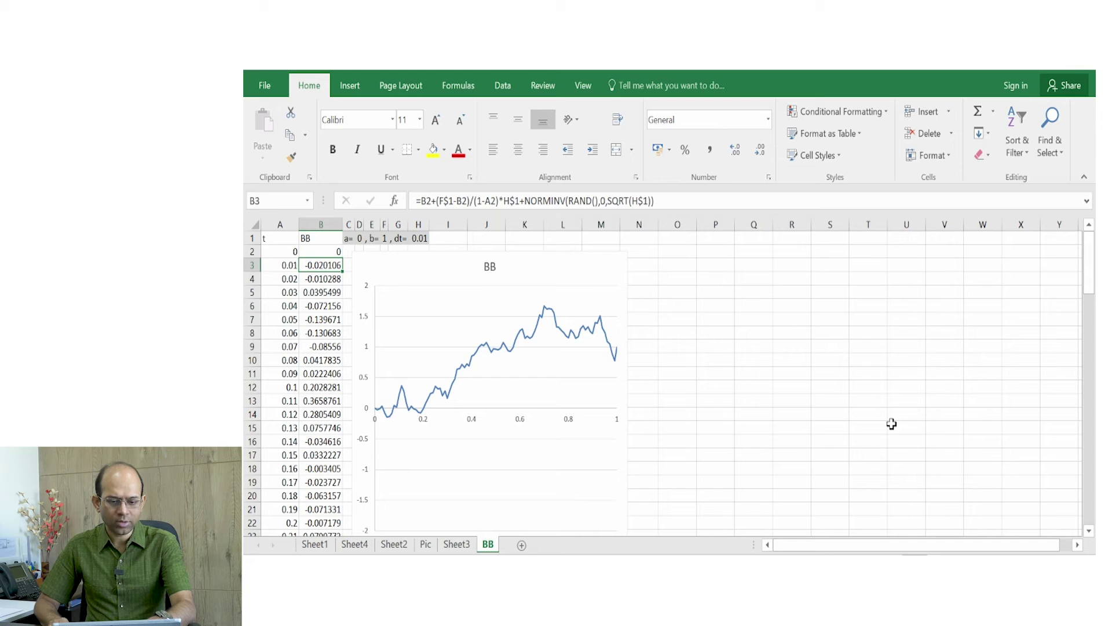
- Examine the BB formulas from B4 down to B11, including the SQRT(H$1) term, alongside the path on the chart
{"action": "key", "text": "Down"}
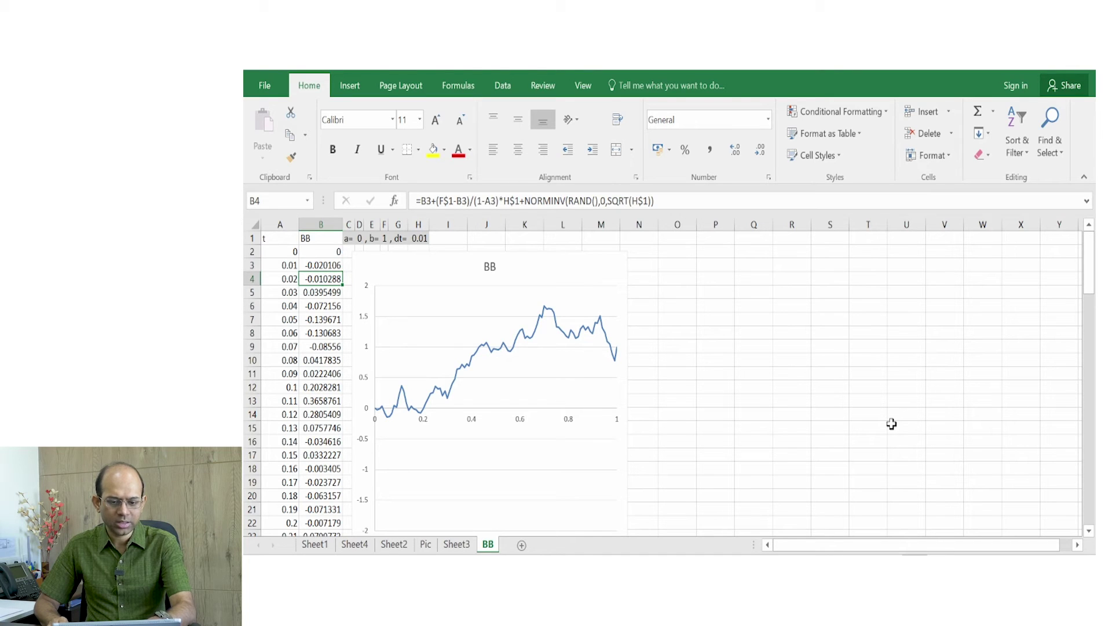
{"action": "key", "text": "Down"}
{"action": "key", "text": "Down"}
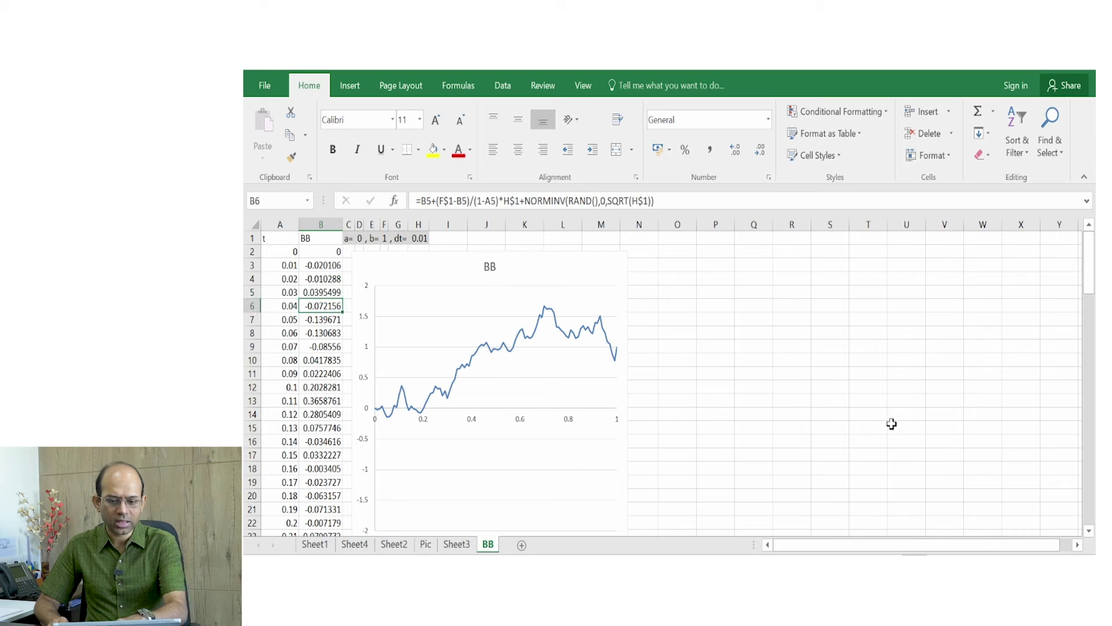
{"action": "key", "text": "Down"}
{"action": "key", "text": "Down"}
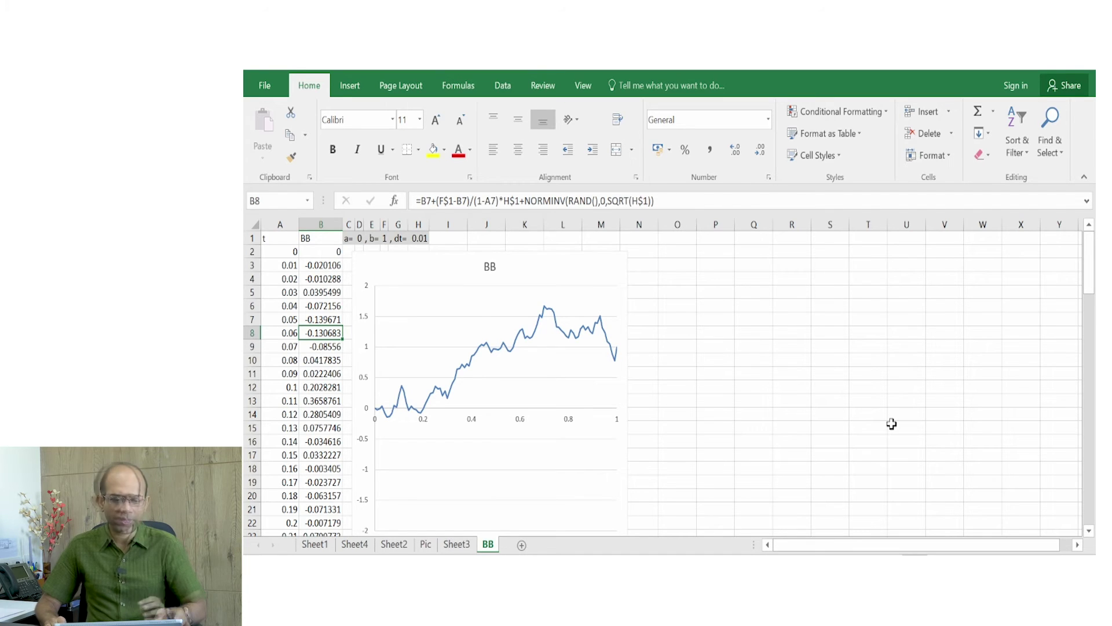
{"action": "key", "text": "Down"}
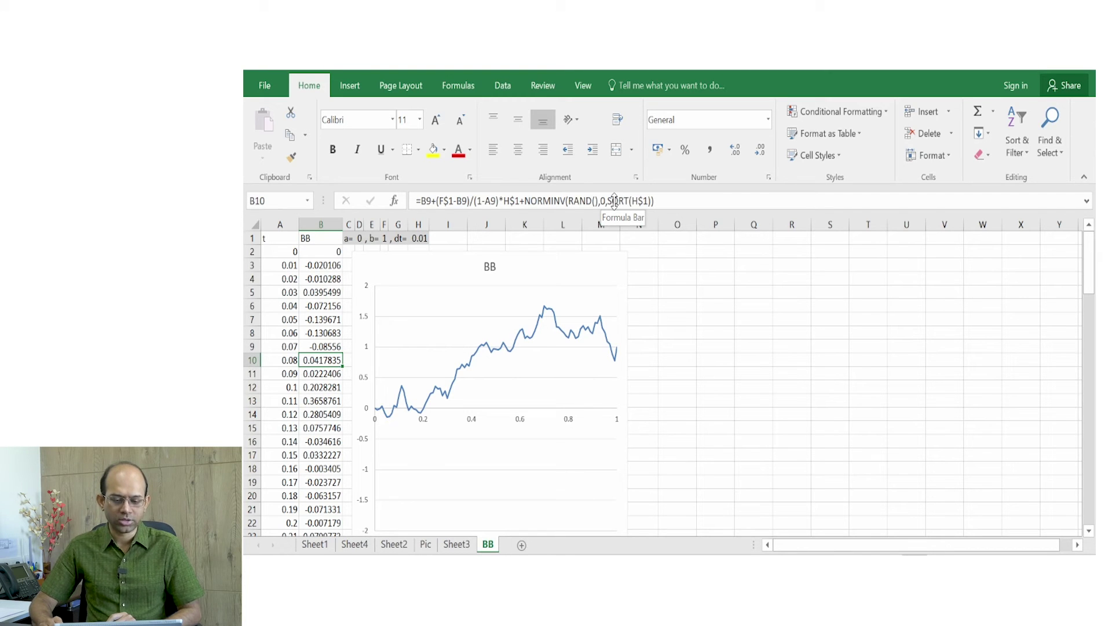
{"action": "key", "text": "Down"}
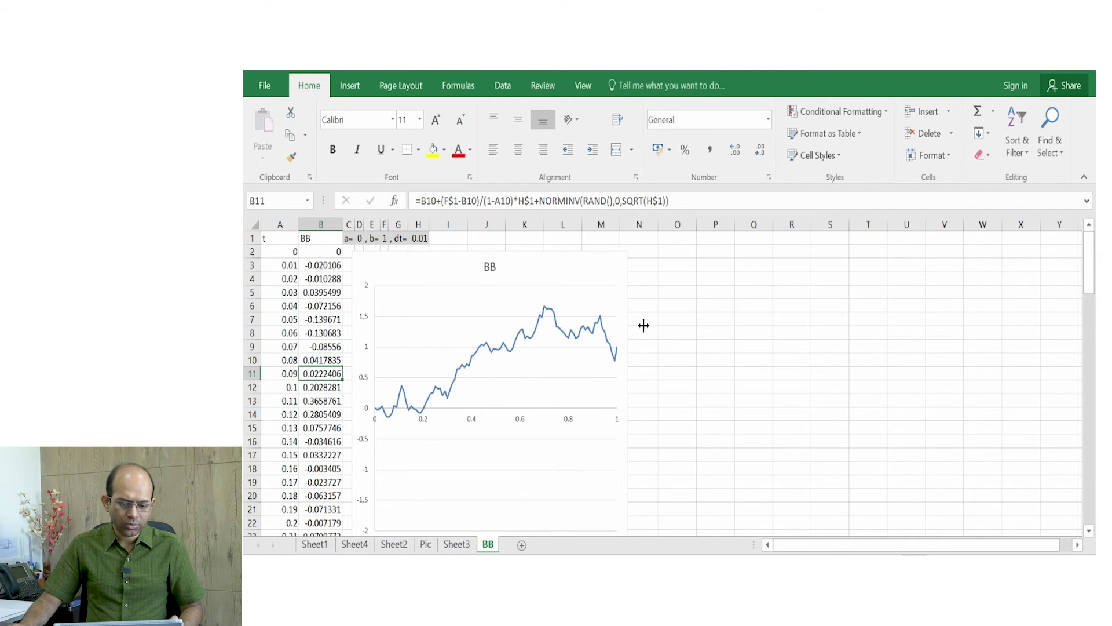
{"action": "scroll", "coordinate": [643, 323], "scroll_direction": "down", "scroll_amount": 2}
{"action": "scroll", "coordinate": [663, 350], "scroll_direction": "up", "scroll_amount": 1}
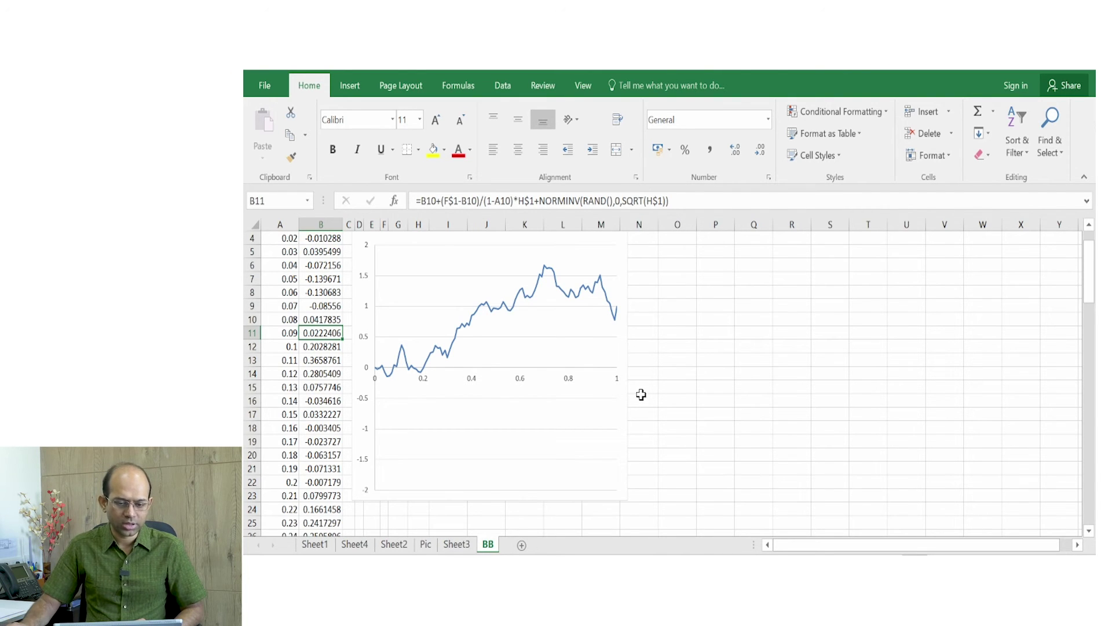
{"action": "scroll", "coordinate": [641, 393], "scroll_direction": "up", "scroll_amount": 1}
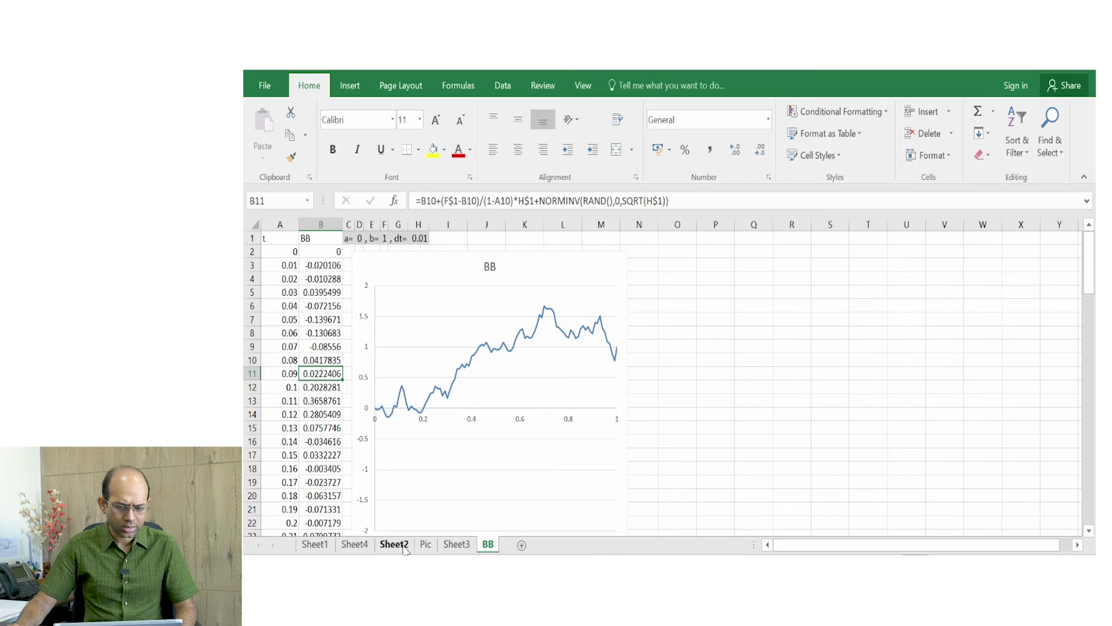
- Move Sheet4 to the end after the BB sheet and enter the heading "Geometric Brownian motion" in its cell H1
{"action": "left_click_drag", "start_coordinate": [350, 549], "coordinate": [540, 547]}
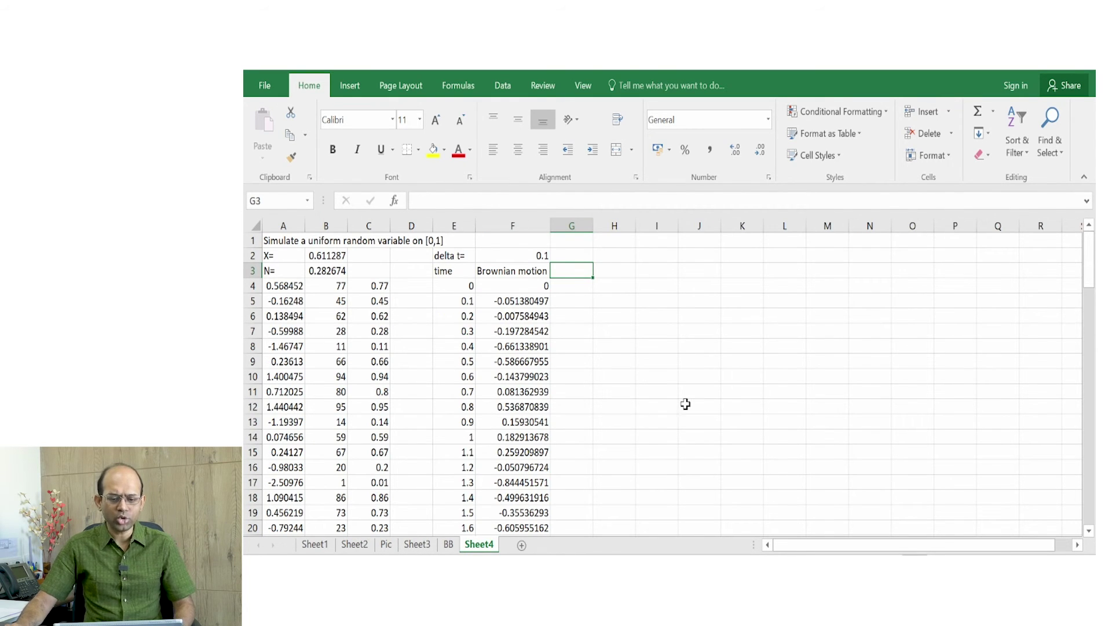
{"action": "key", "text": "Right"}
{"action": "key", "text": "Up"}
{"action": "key", "text": "Up"}
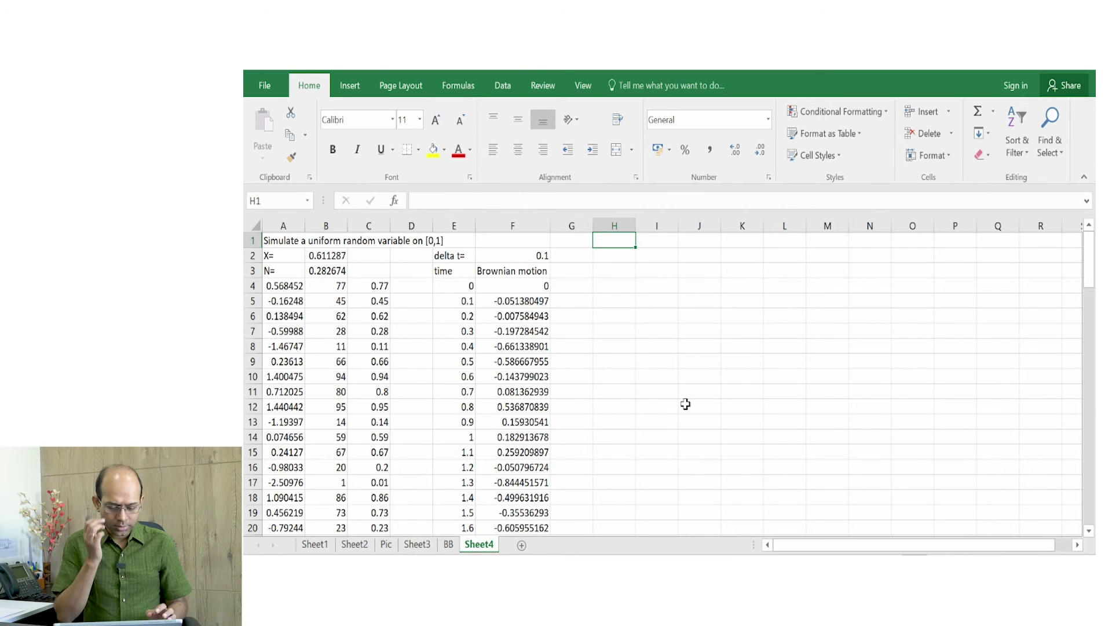
{"action": "type", "text": "Geo"}
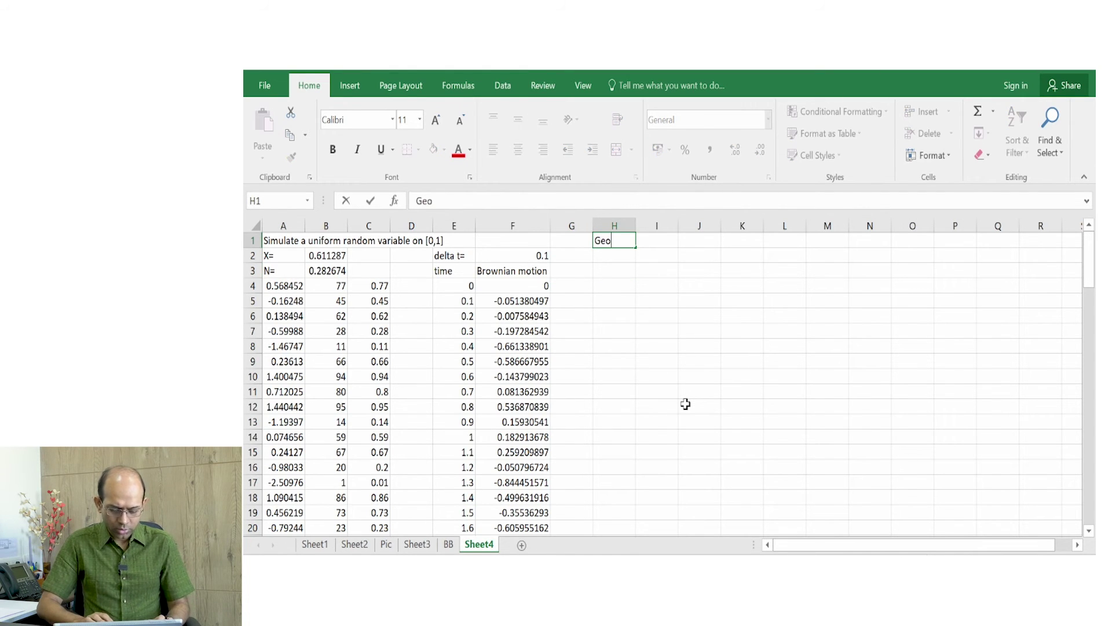
{"action": "type", "text": "metric "}
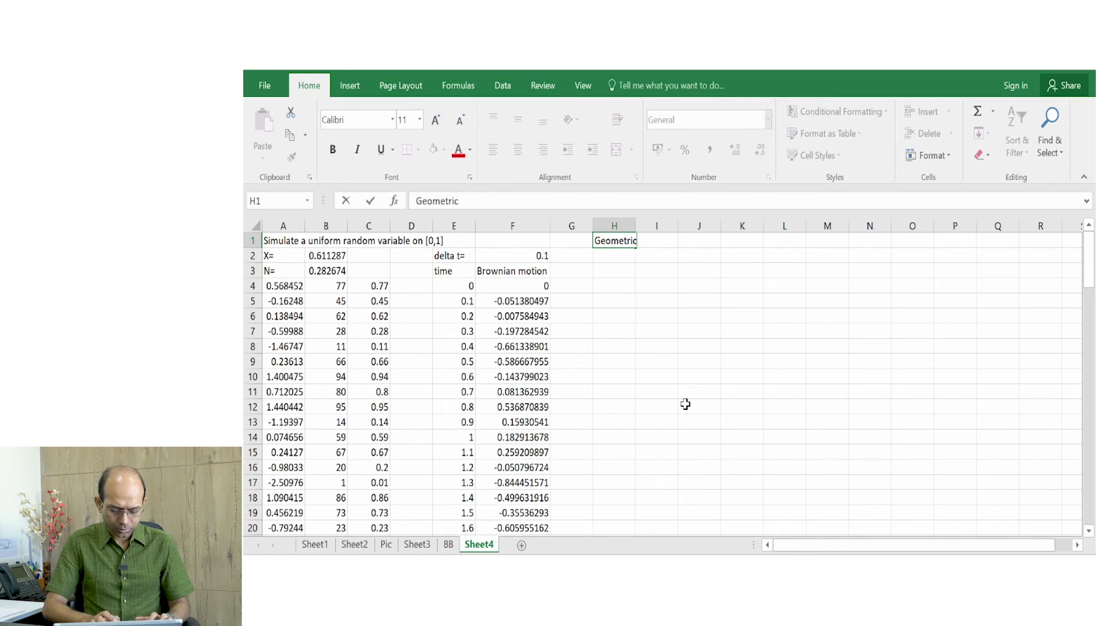
{"action": "type", "text": "Brow"}
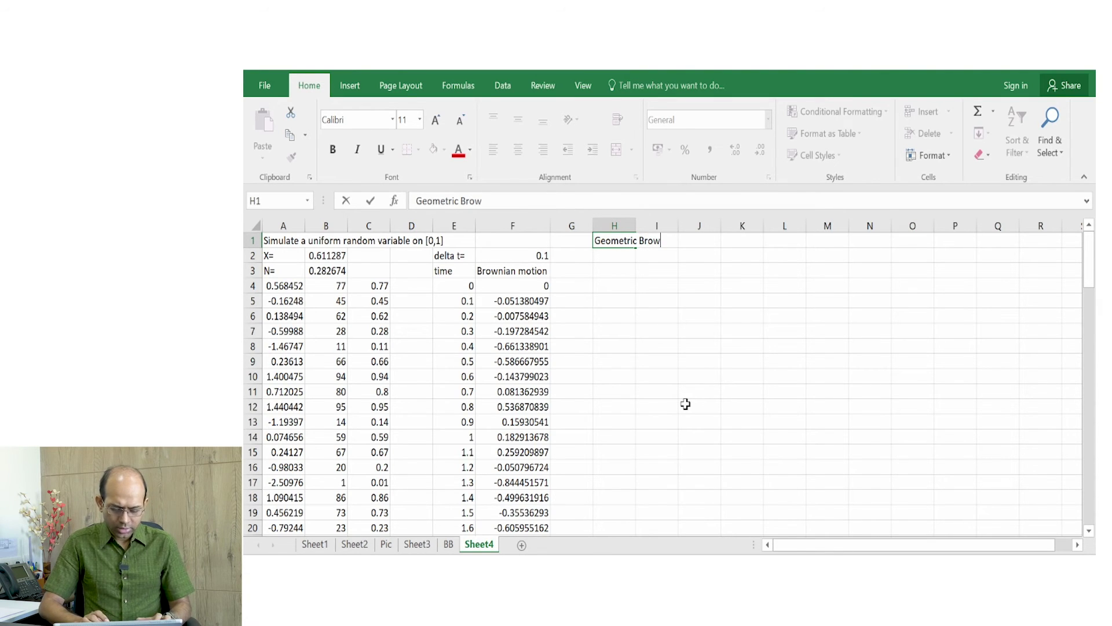
{"action": "type", "text": "nian mo"}
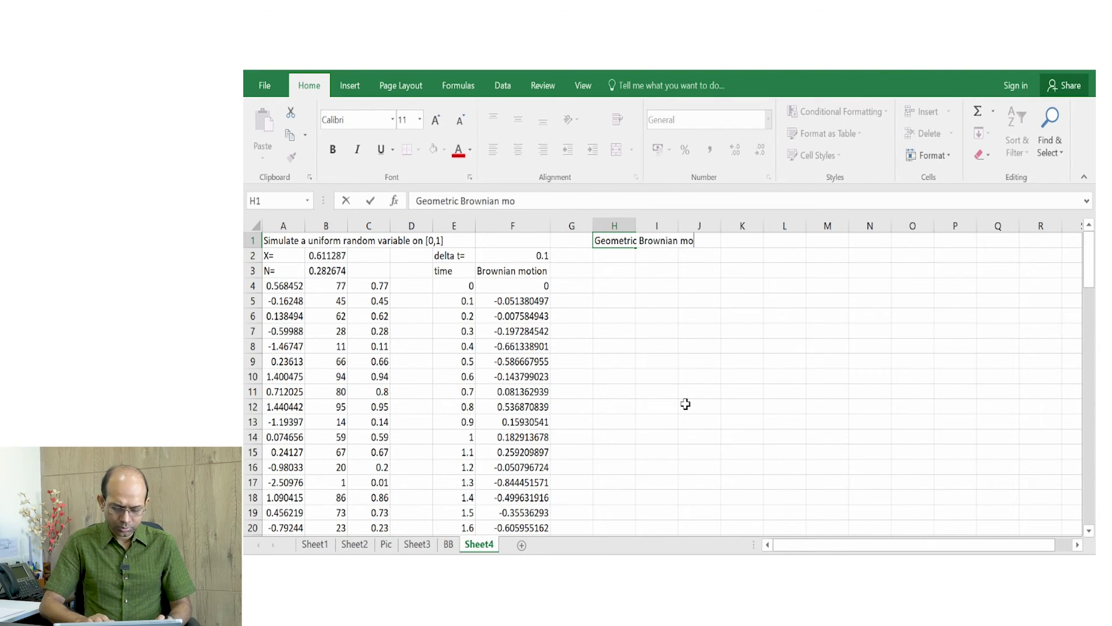
{"action": "type", "text": "tion"}
{"action": "key", "text": "Return"}
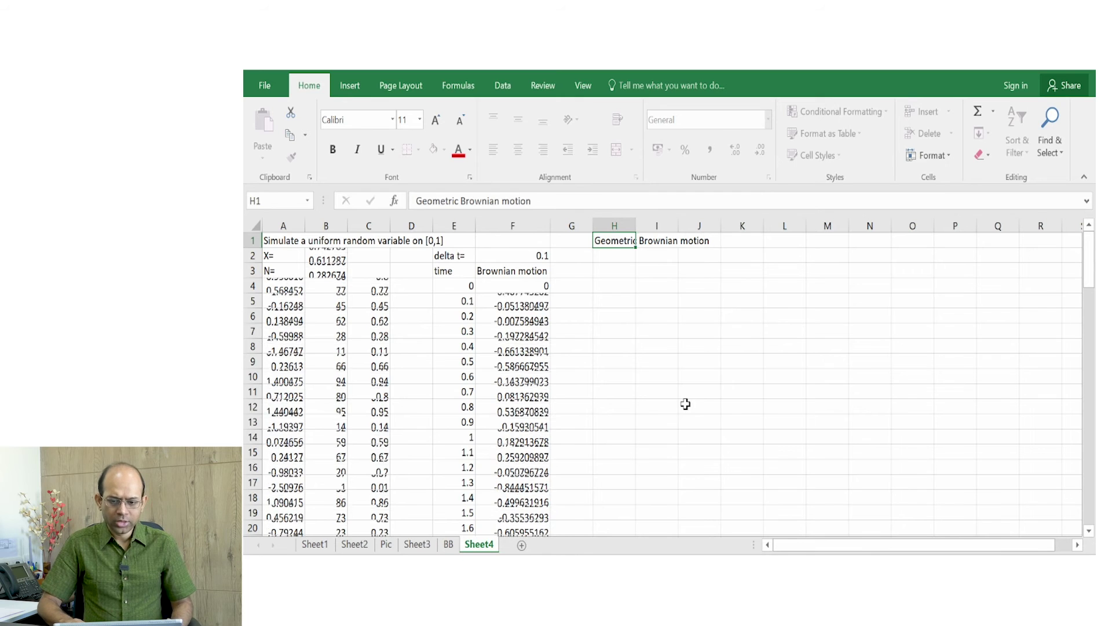
- Try to autofit column H to the heading in H1, and undo the width change
{"action": "key", "text": "Up"}
{"action": "key", "text": "alt+h"}
{"action": "key", "text": "o"}
{"action": "key", "text": "i"}
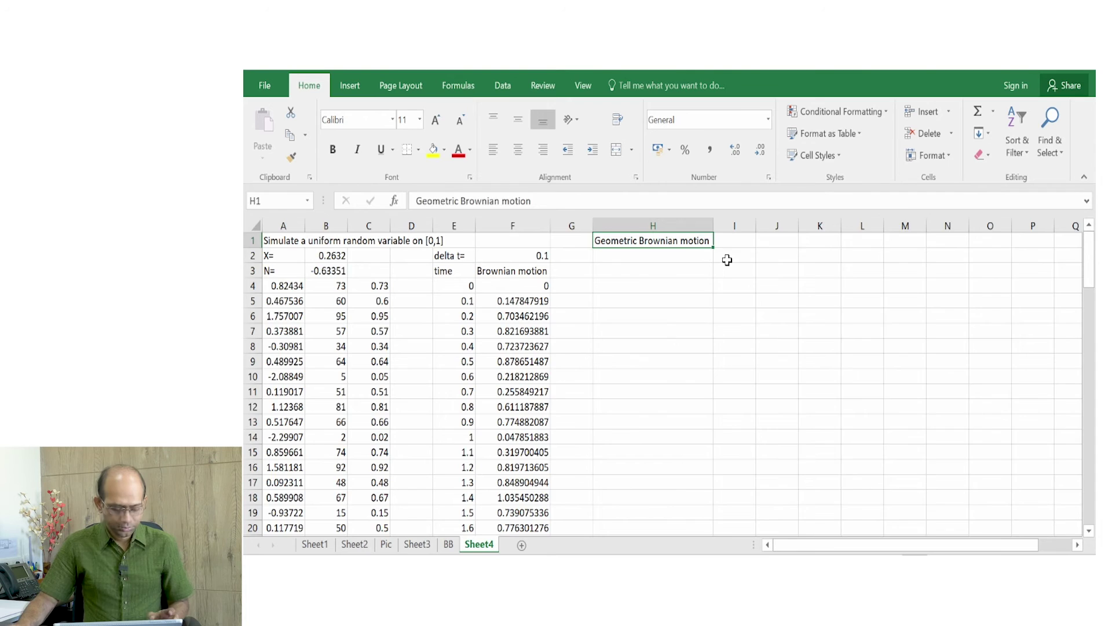
{"action": "left_click", "coordinate": [727, 260]}
{"action": "key", "text": "ctrl+z"}
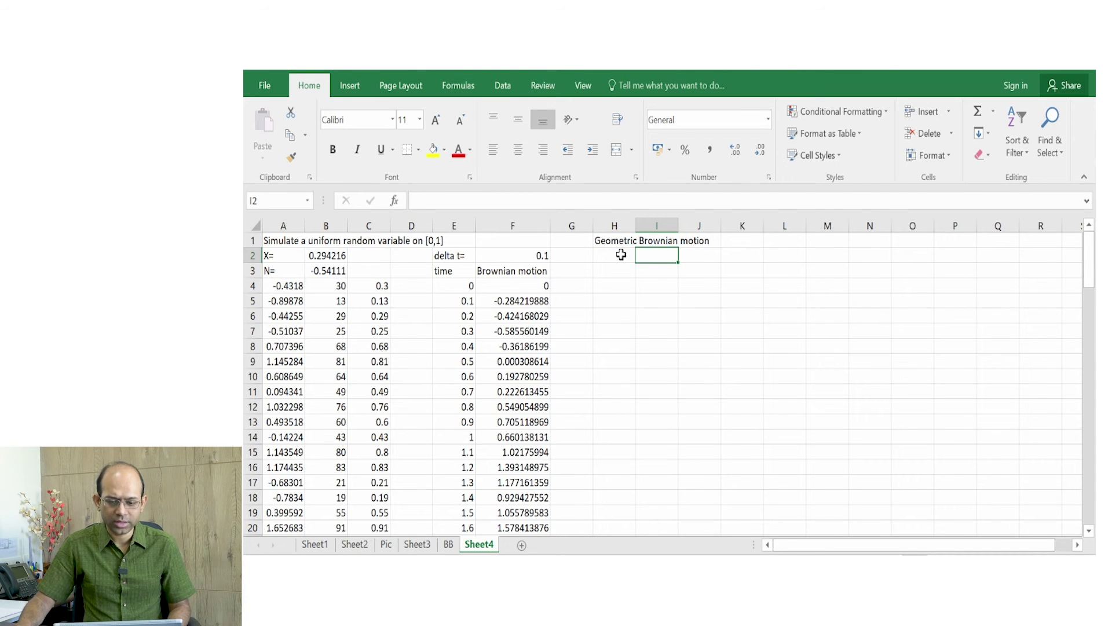
- Enter the equation "dX_t= aX_tdt+bX_tdW_t" as text in cell K1 beside the heading
{"action": "left_click", "coordinate": [747, 242]}
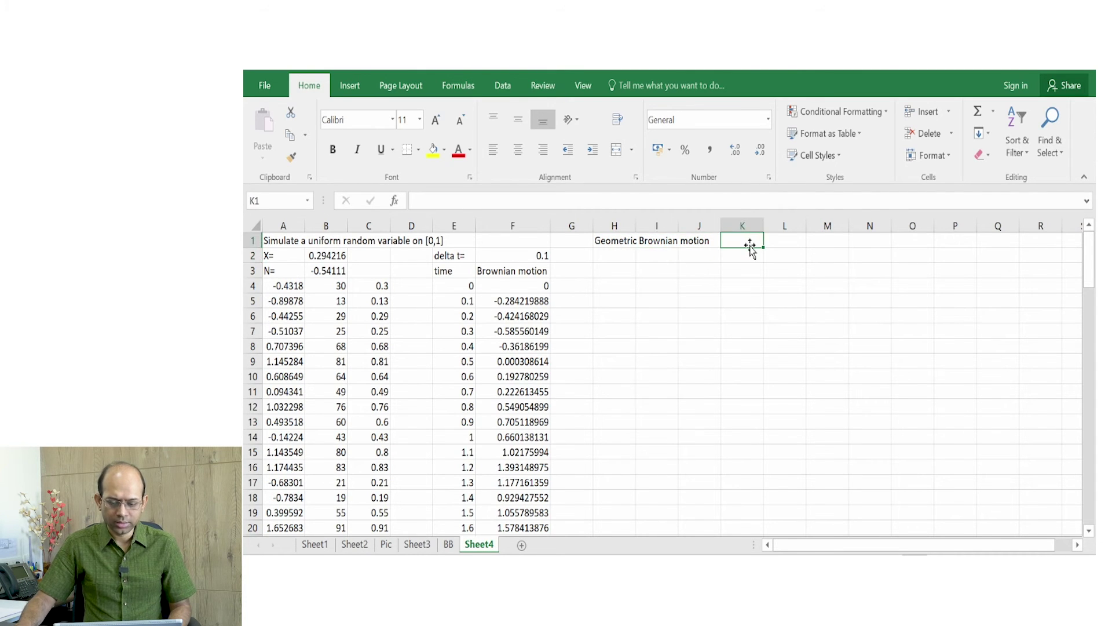
{"action": "type", "text": "dX_t"}
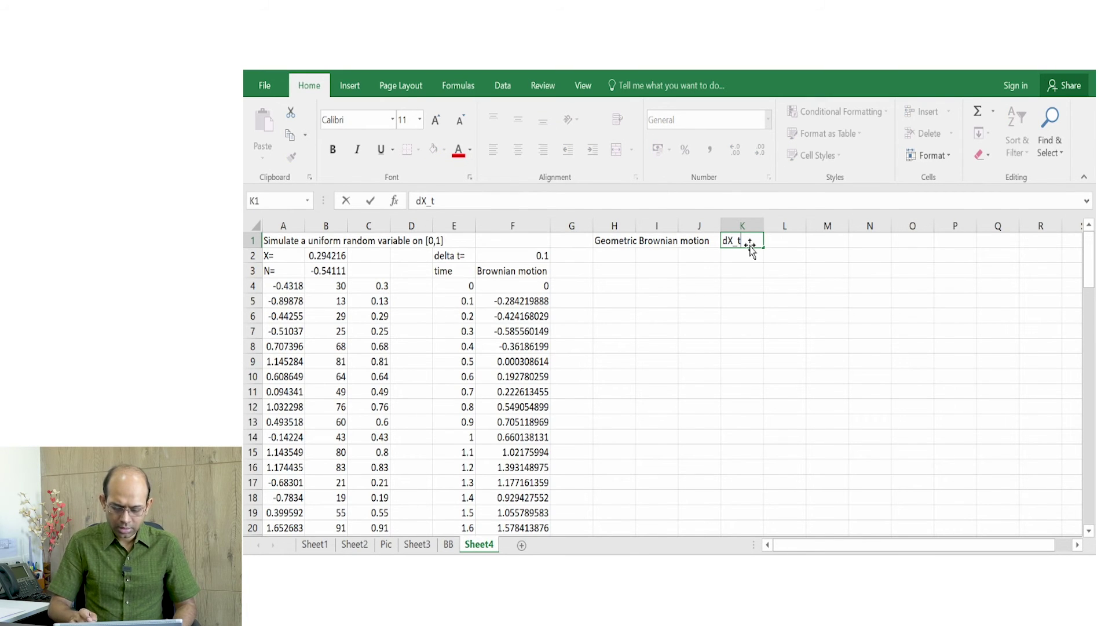
{"action": "type", "text": "="}
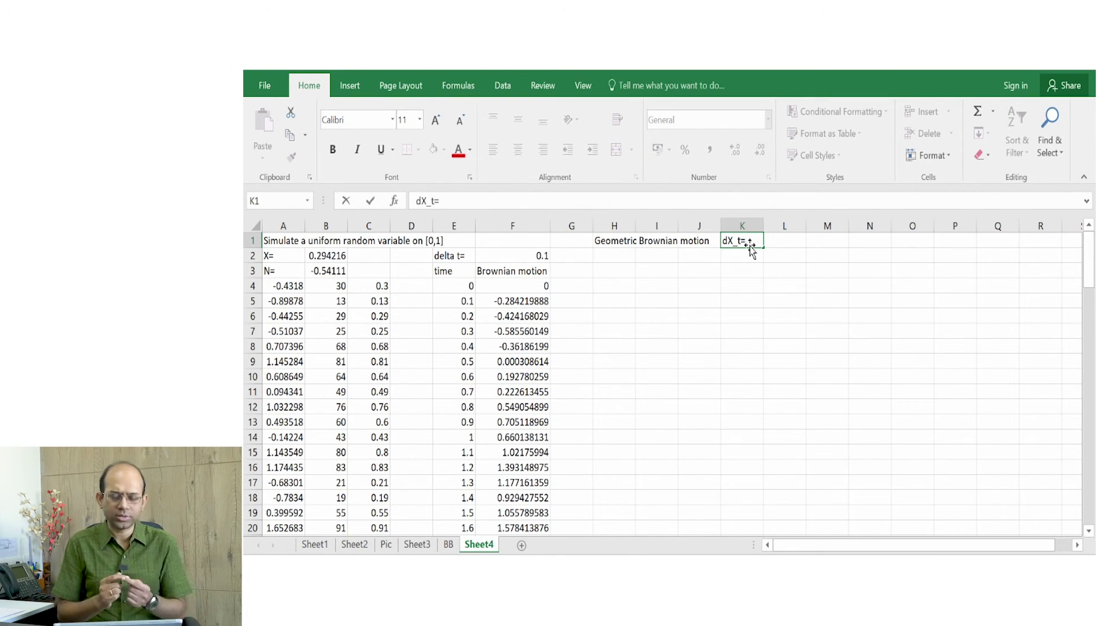
{"action": "type", "text": " a"}
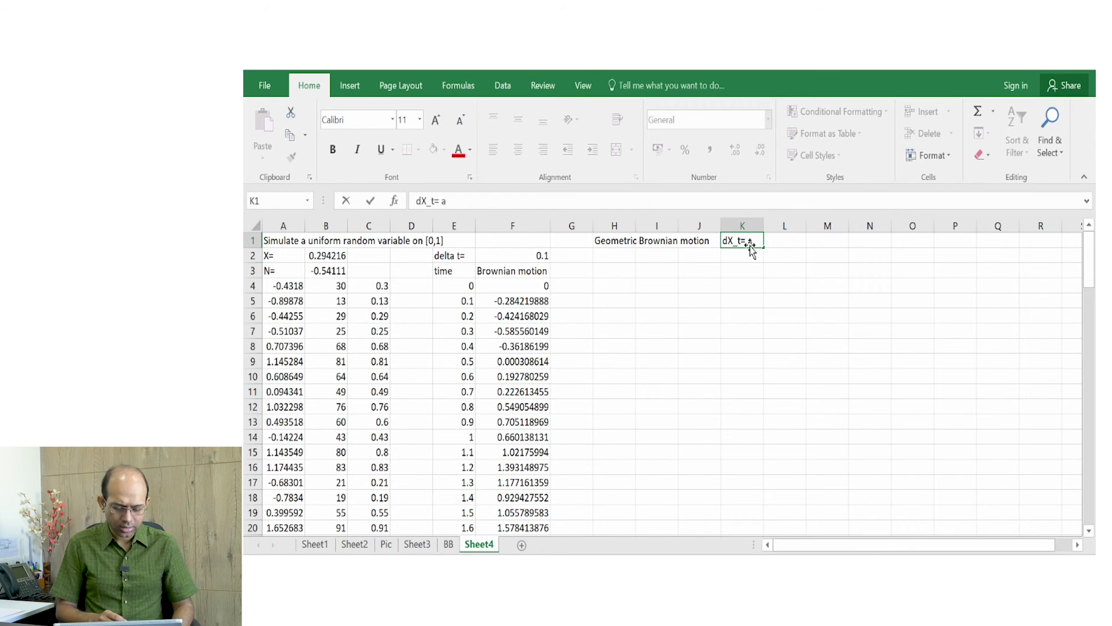
{"action": "type", "text": "X_tdt+"}
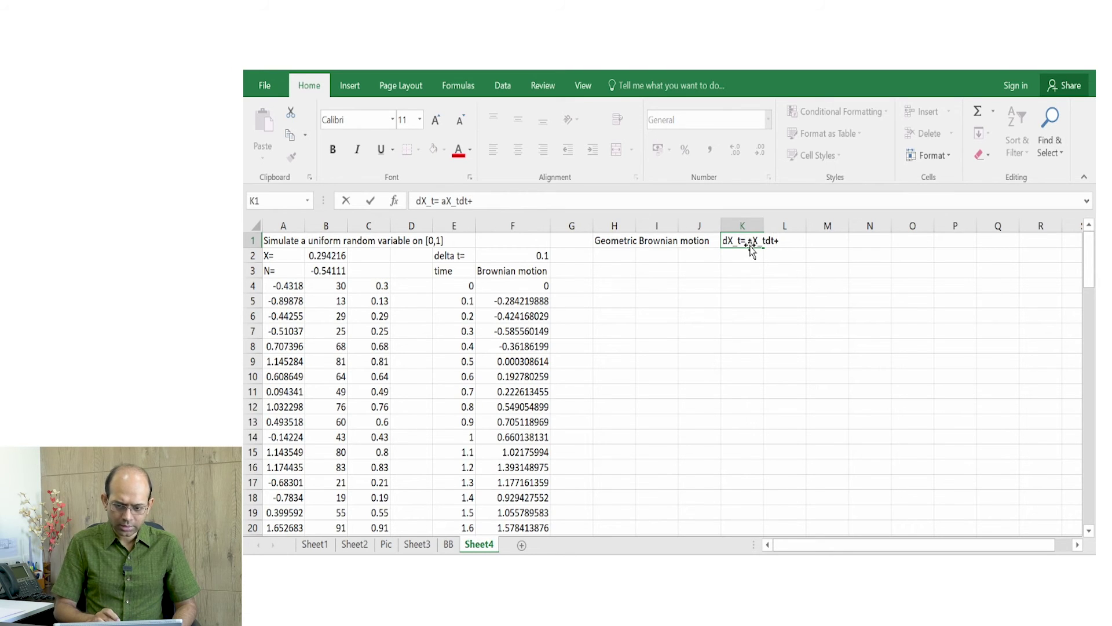
{"action": "type", "text": "b"}
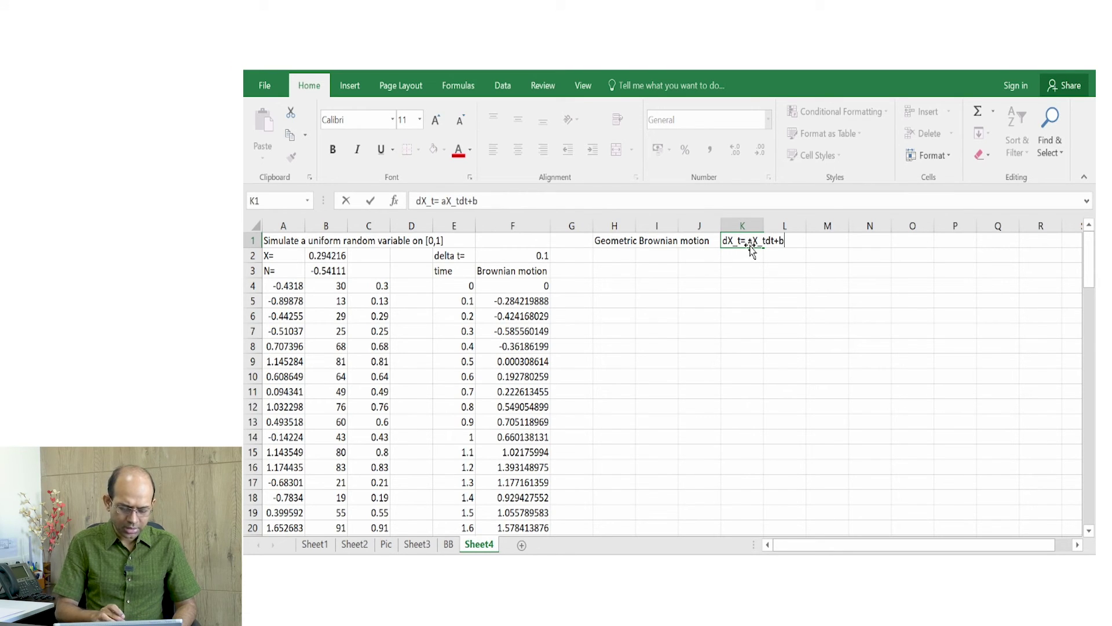
{"action": "type", "text": "X_t"}
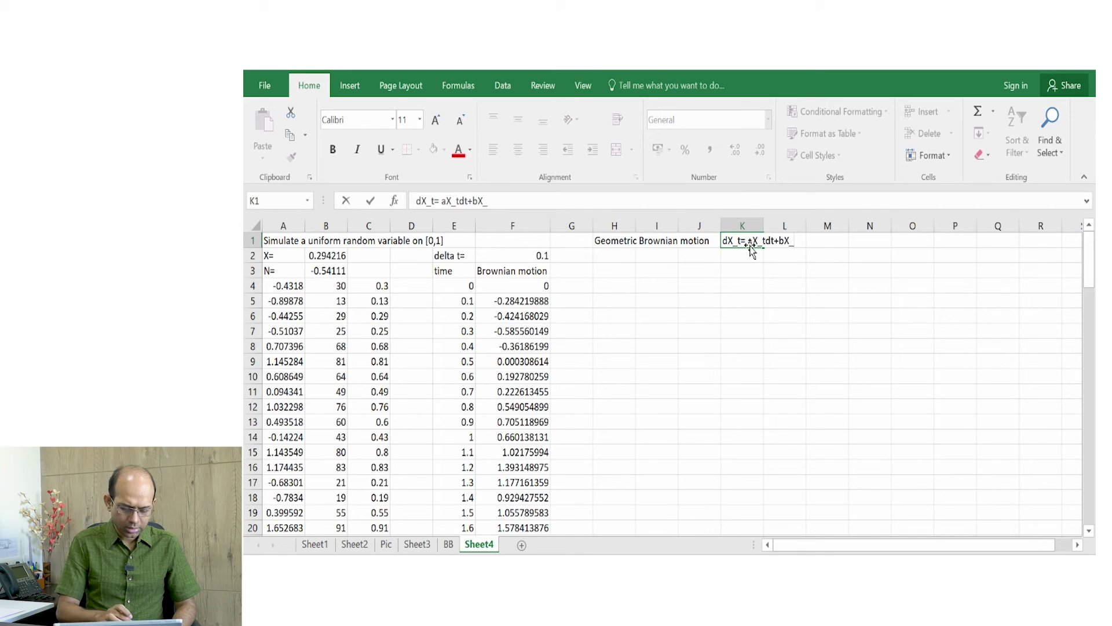
{"action": "type", "text": "dW_t"}
{"action": "key", "text": "Return"}
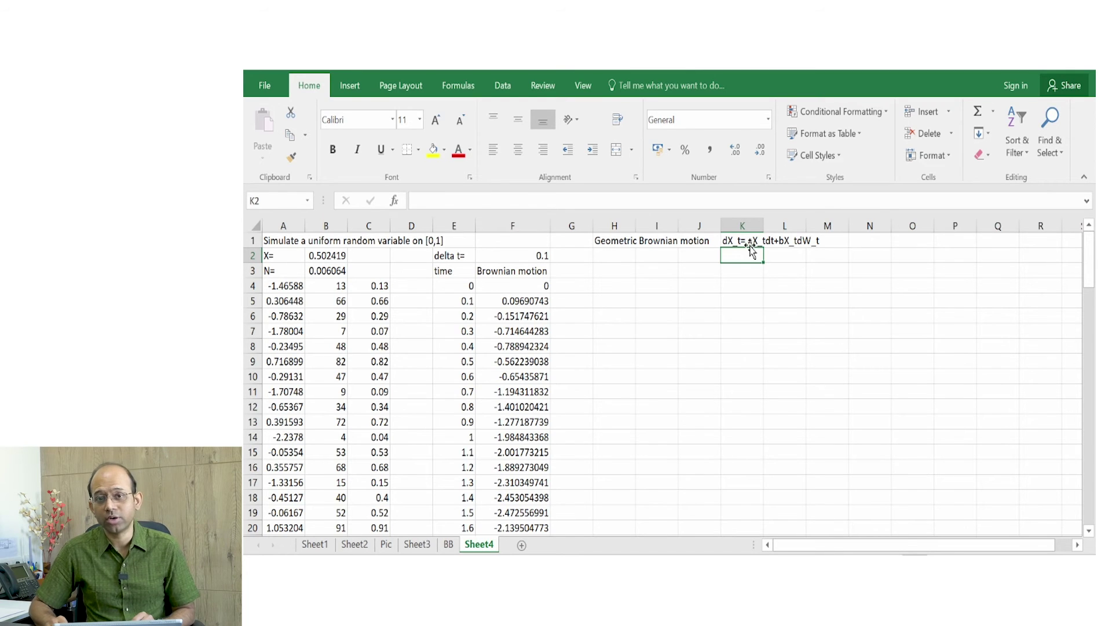
- Add the parameter label "a=" in H2 and its value 1 in I2
{"action": "key", "text": "Left"}
{"action": "key", "text": "Left"}
{"action": "key", "text": "Left"}
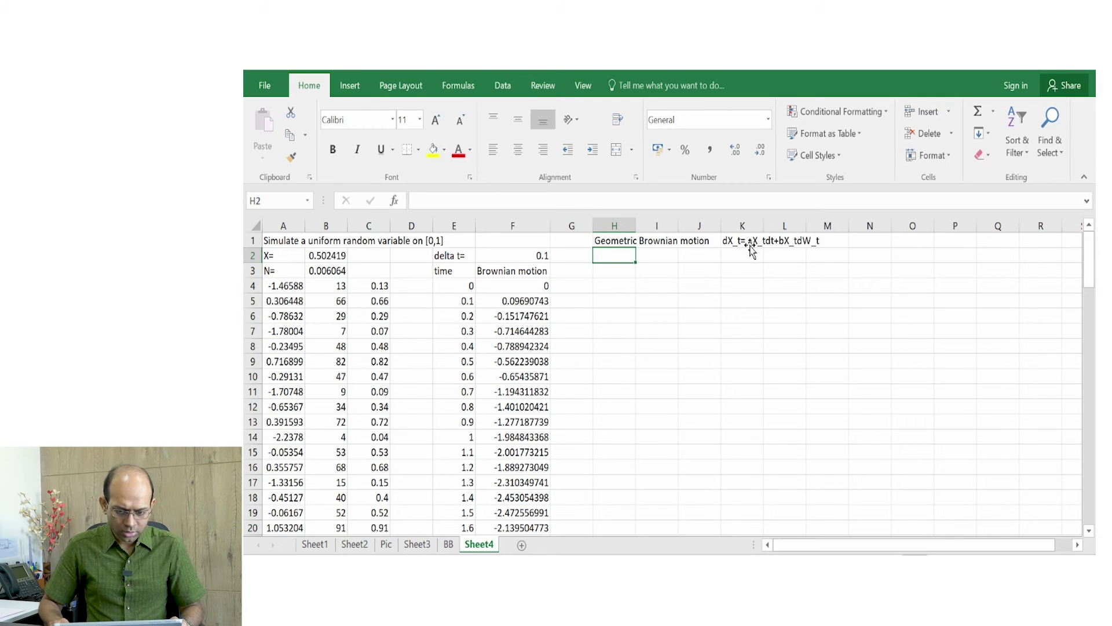
{"action": "type", "text": "a"}
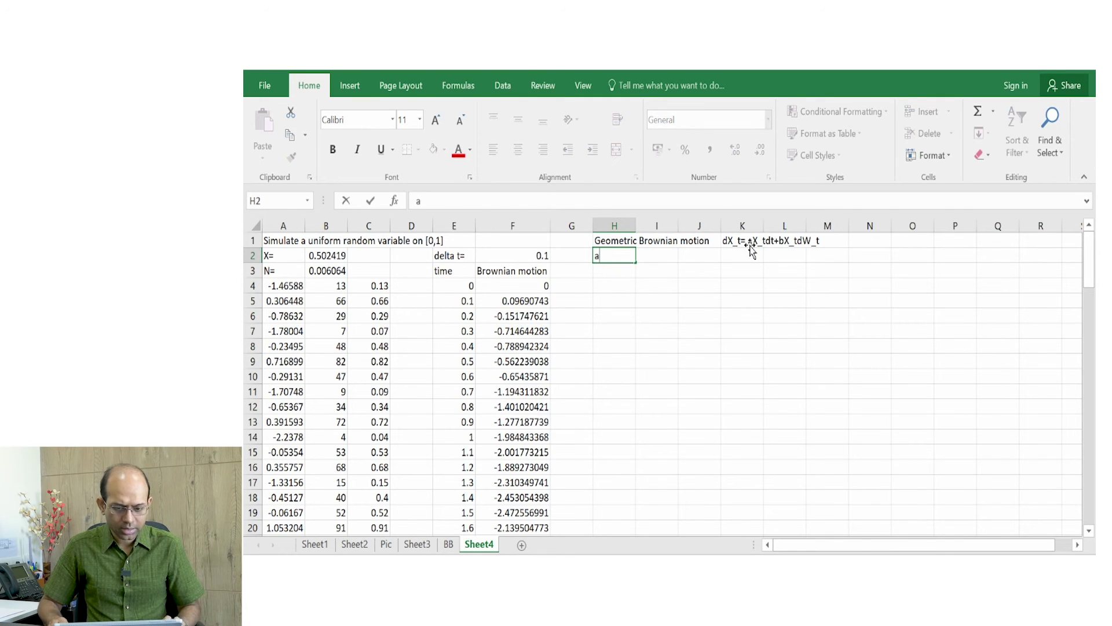
{"action": "key", "text": "Tab"}
{"action": "key", "text": "Left"}
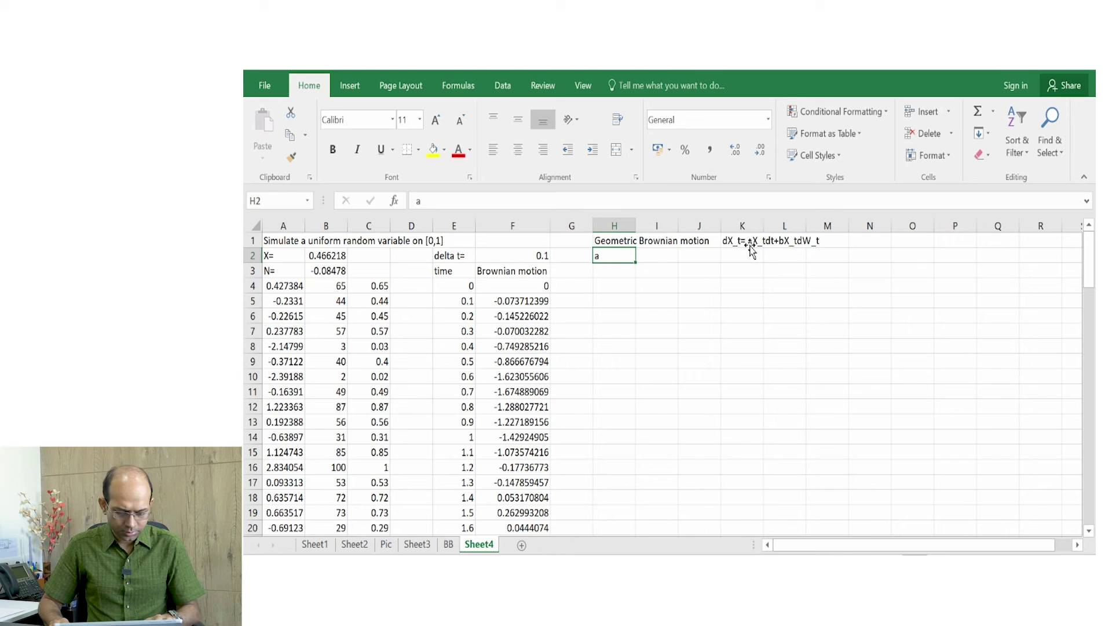
{"action": "key", "text": "F2"}
{"action": "type", "text": "="}
{"action": "key", "text": "Tab"}
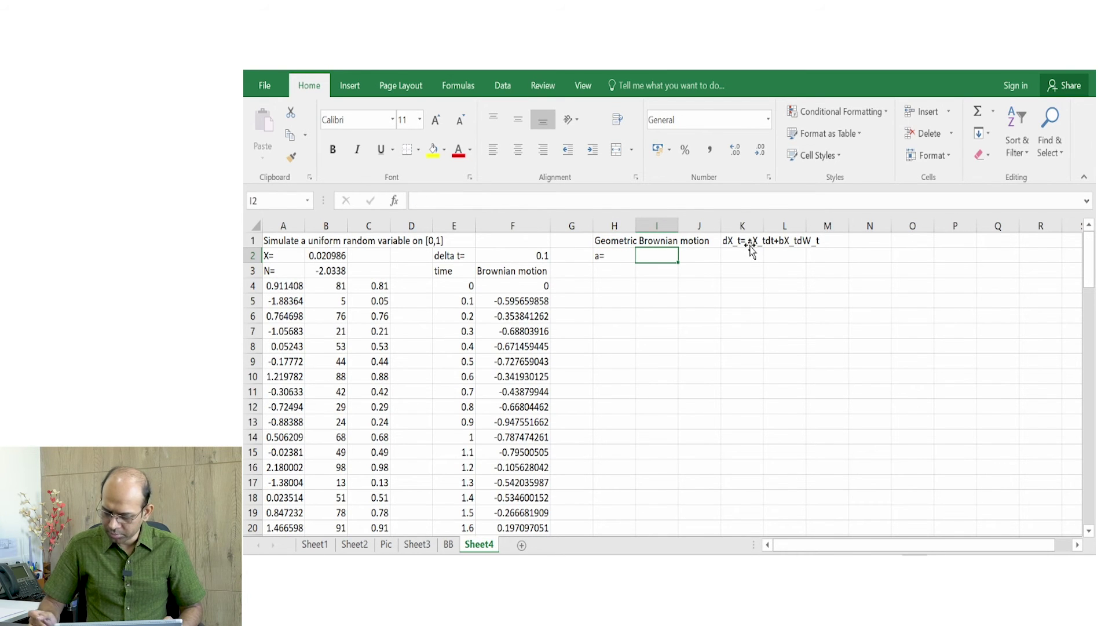
{"action": "type", "text": "1"}
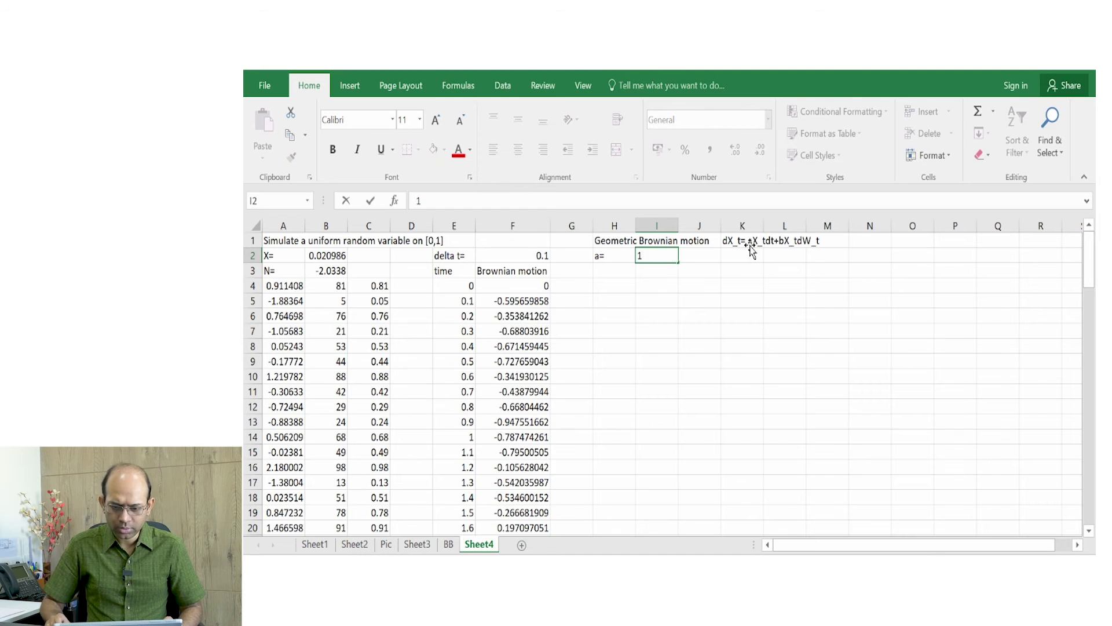
{"action": "key", "text": "Tab"}
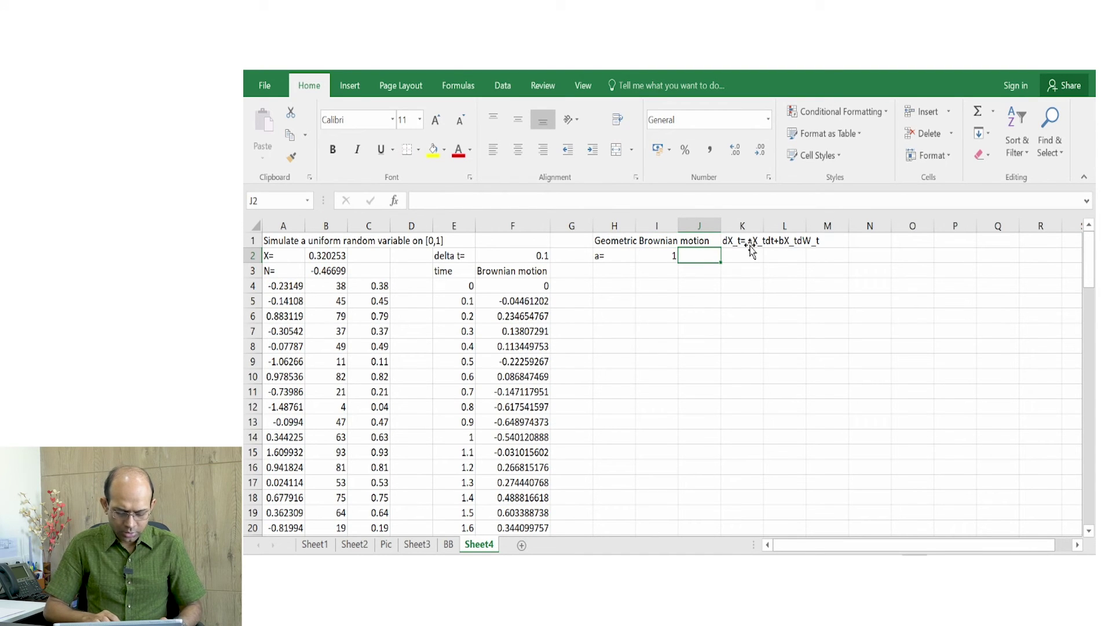
- Add the parameter label "b=" in J2 with value 1 in K2, and select cell H3
{"action": "type", "text": "b="}
{"action": "key", "text": "Tab"}
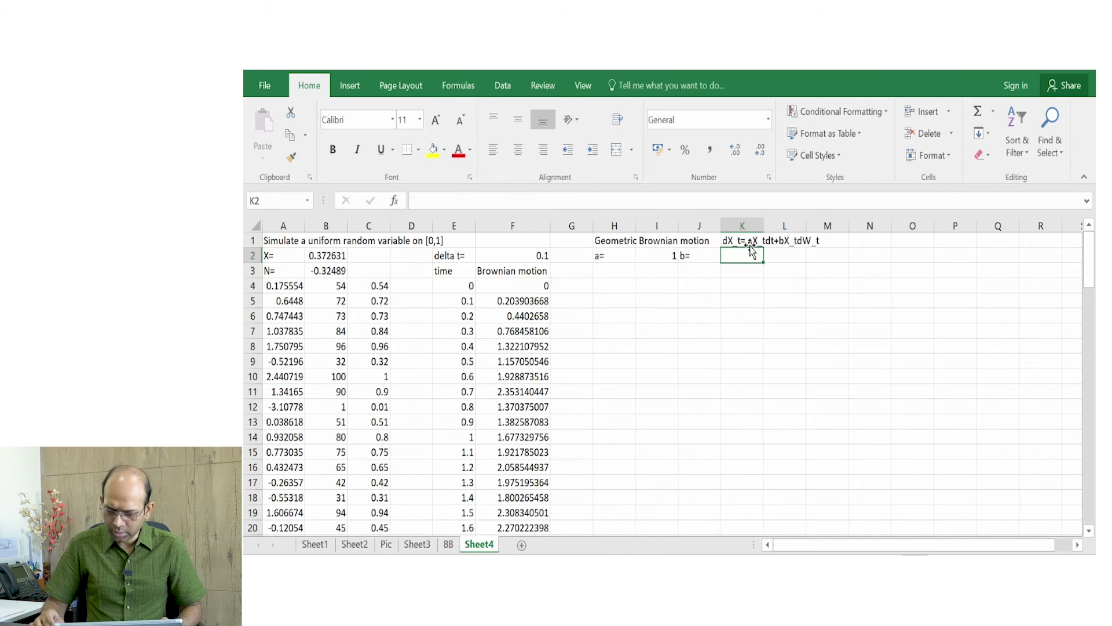
{"action": "type", "text": "1"}
{"action": "key", "text": "Return"}
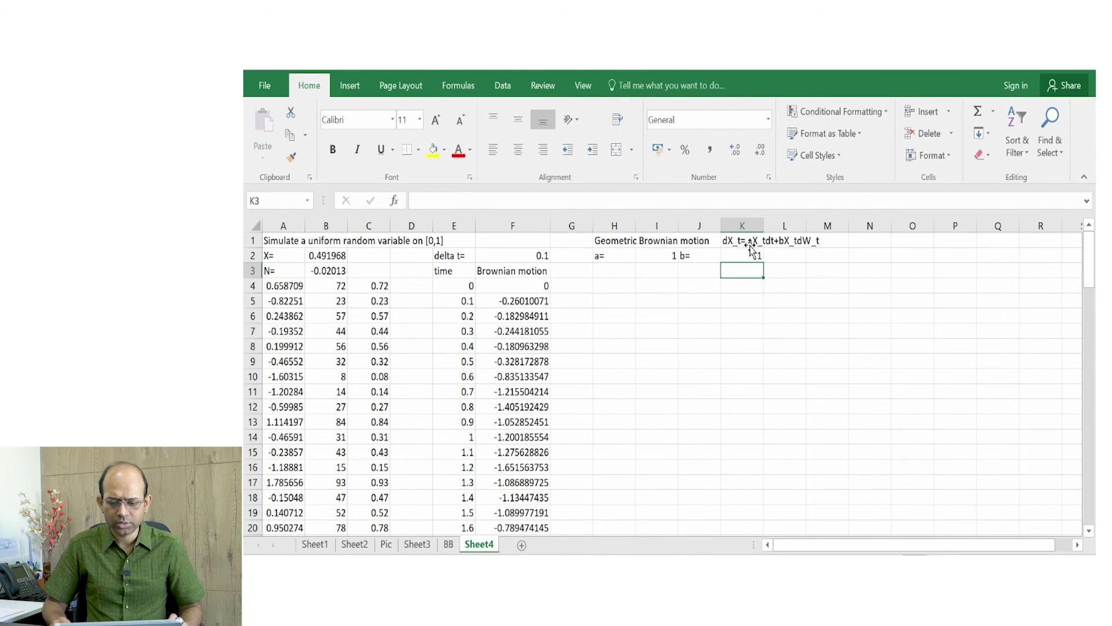
{"action": "key", "text": "Left"}
{"action": "key", "text": "Left"}
{"action": "key", "text": "Left"}
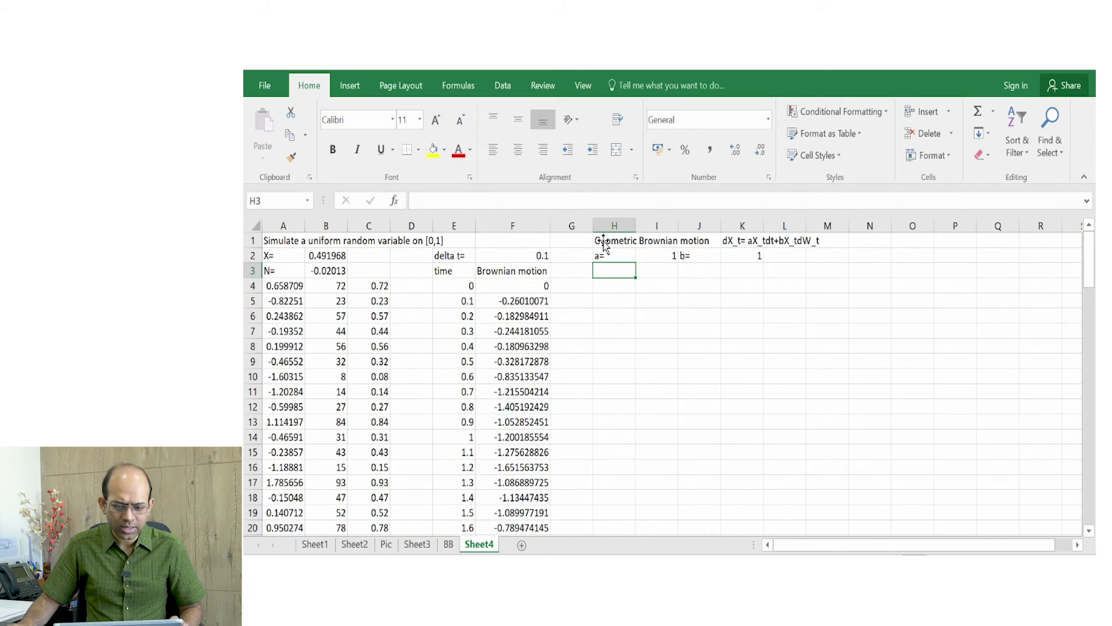
- Enter the column heading "GBM" in cell H3 below the a= label
{"action": "left_click", "coordinate": [540, 256]}
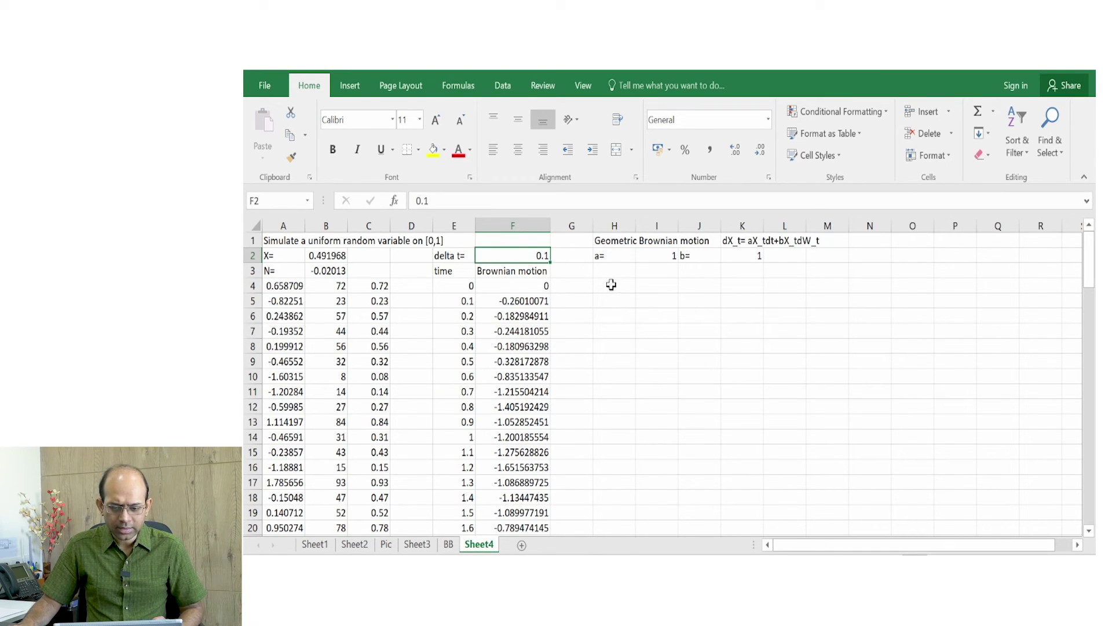
{"action": "left_click", "coordinate": [607, 270]}
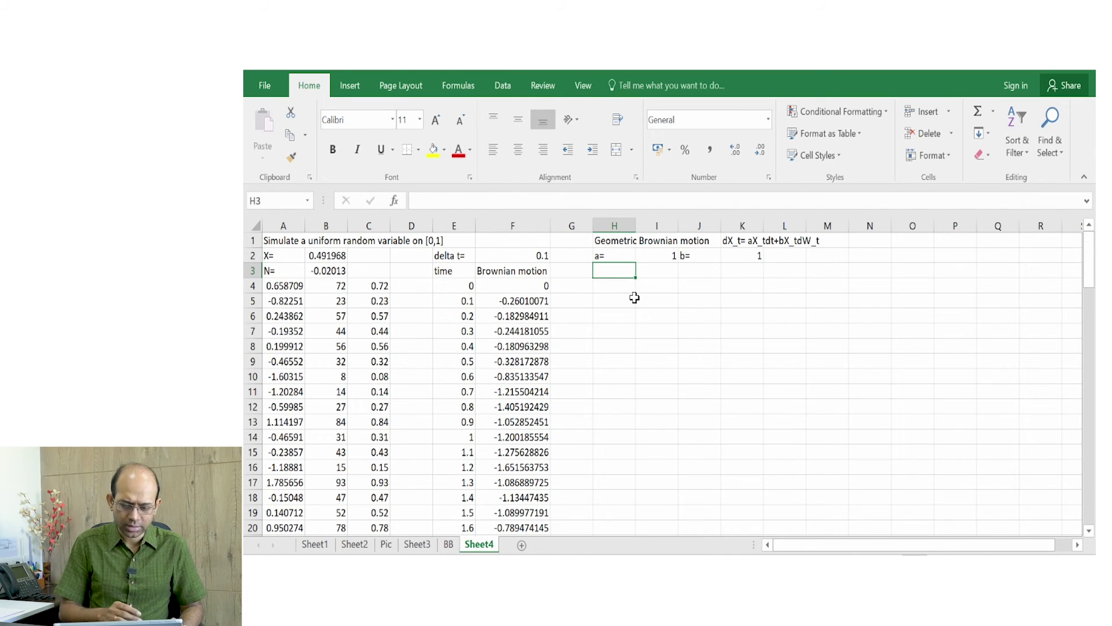
{"action": "type", "text": "X_"}
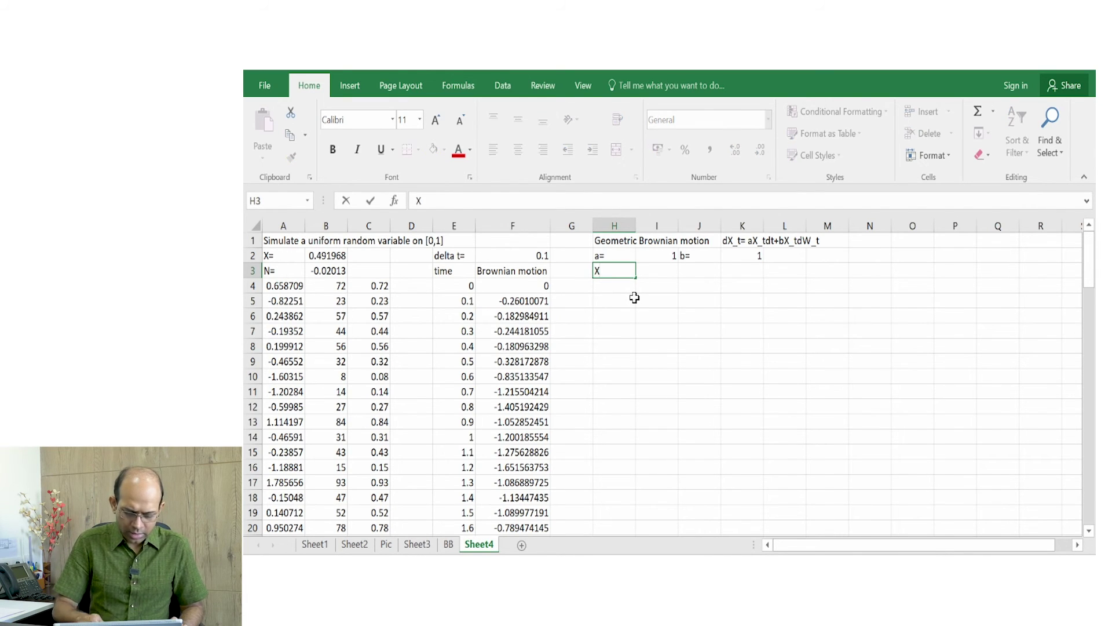
{"action": "key", "text": "BackSpace"}
{"action": "key", "text": "BackSpace"}
{"action": "type", "text": "GBM"}
{"action": "key", "text": "Return"}
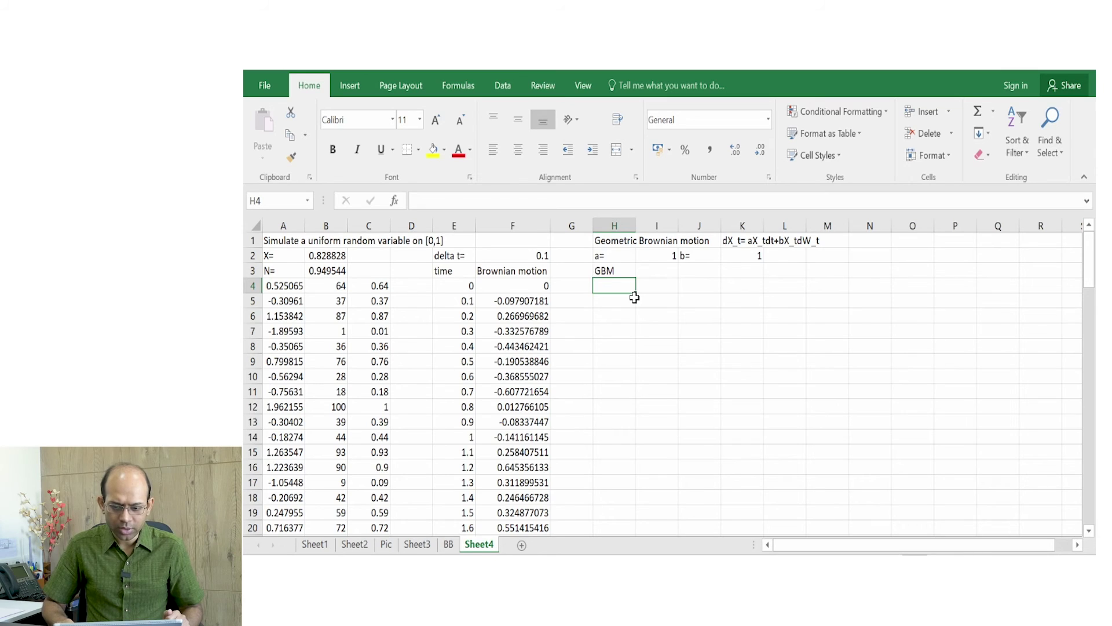
- Enter the initial condition "X_0=x" as text in cell N1 beside the equation
{"action": "left_click", "coordinate": [747, 241]}
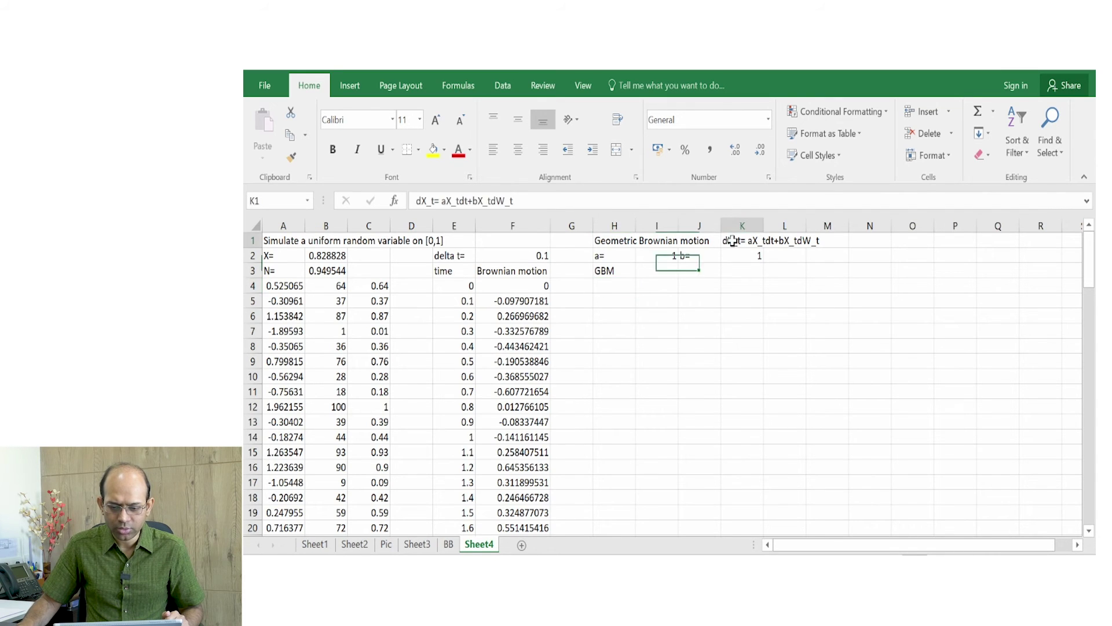
{"action": "left_click", "coordinate": [834, 241]}
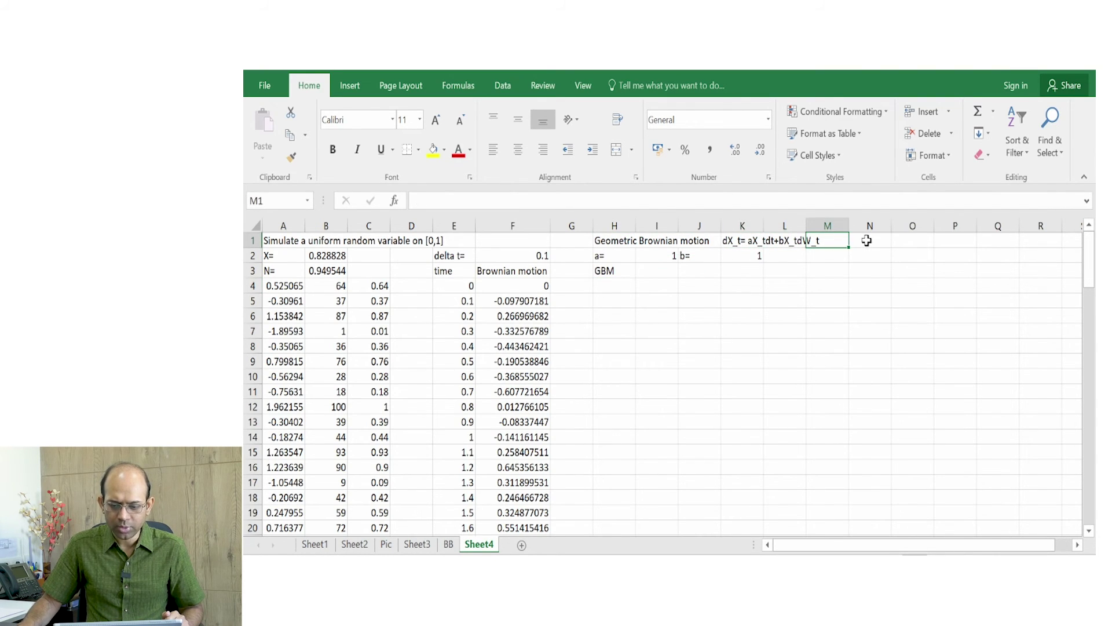
{"action": "left_click", "coordinate": [867, 241]}
{"action": "type", "text": "X_0="}
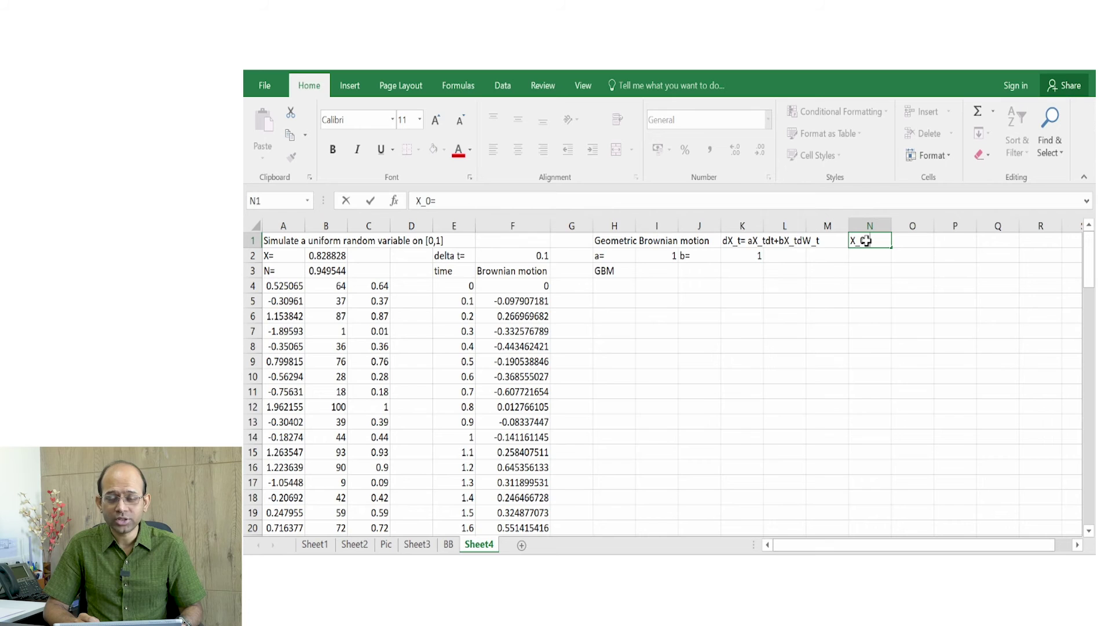
{"action": "key", "text": "Return"}
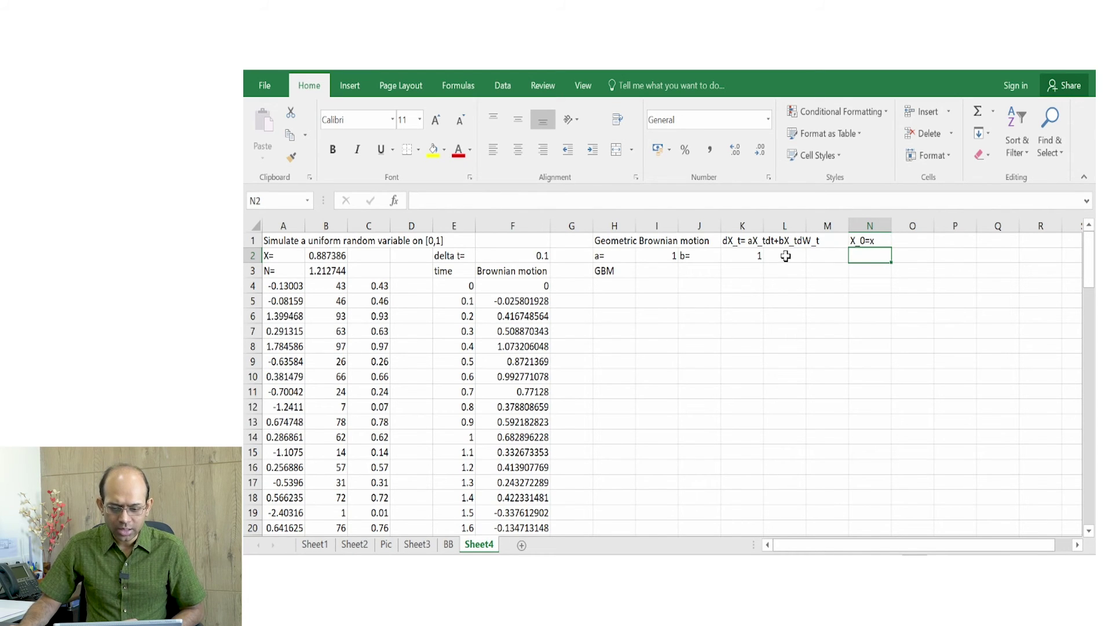
- Add the parameter label "x=" in L2 with value 1 in M2
{"action": "left_click", "coordinate": [628, 255]}
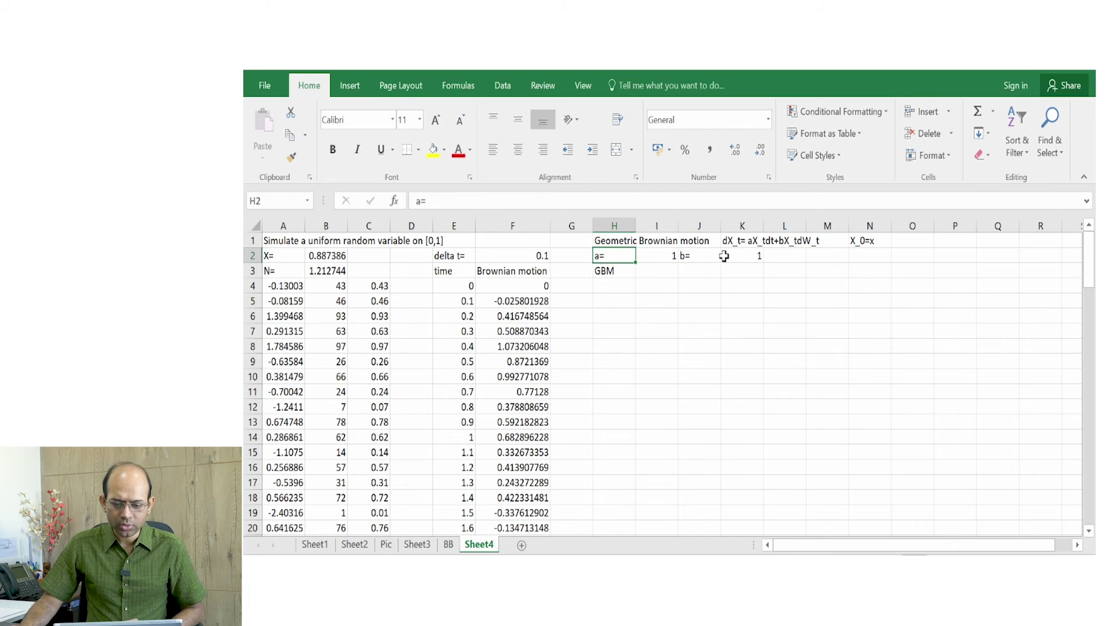
{"action": "left_click", "coordinate": [781, 260]}
{"action": "type", "text": "x="}
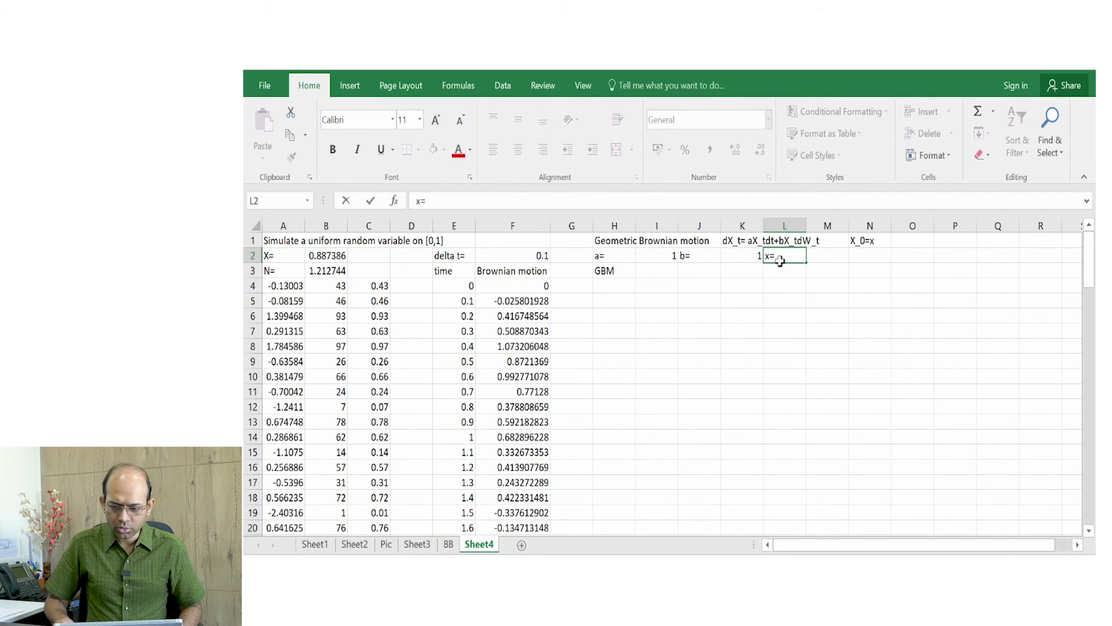
{"action": "key", "text": "Tab"}
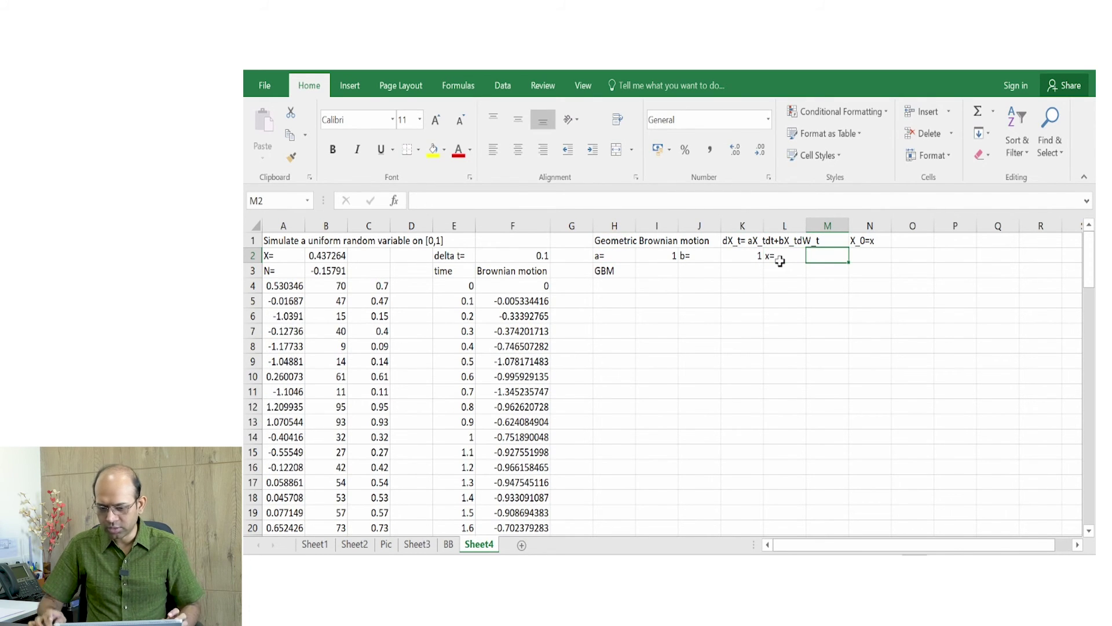
{"action": "type", "text": "1"}
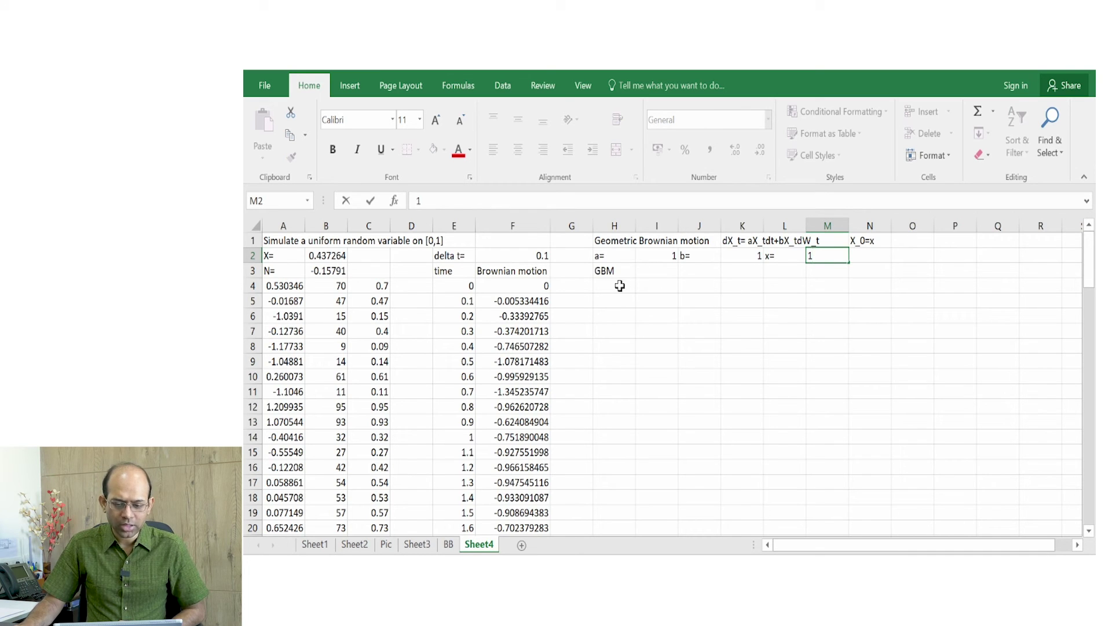
{"action": "left_click", "coordinate": [611, 288]}
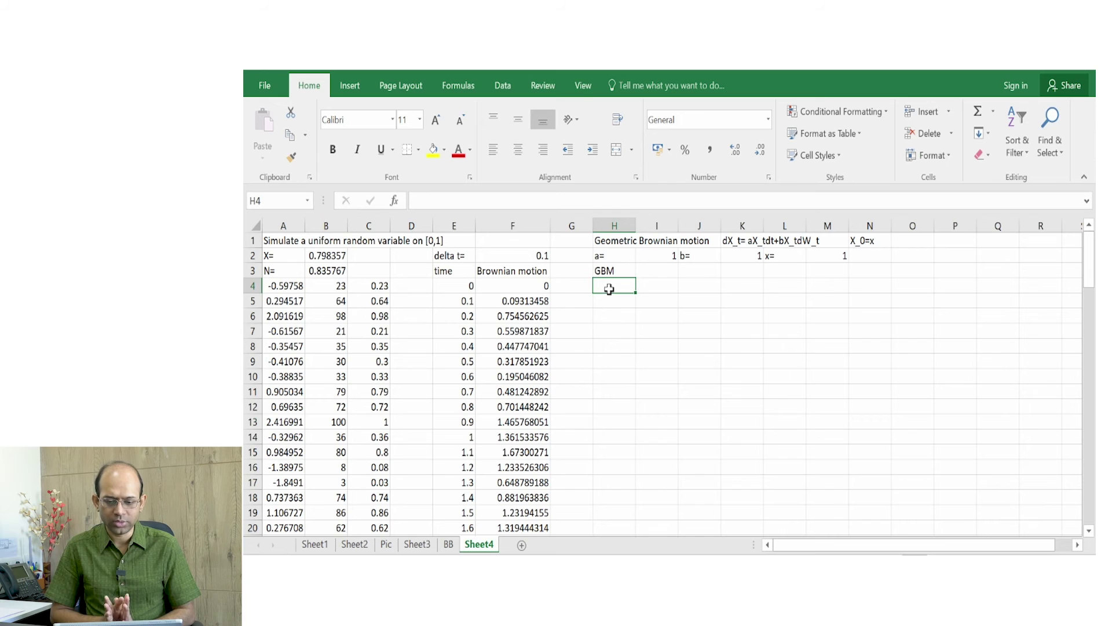
- Narrow columns I, J, L and M to fit their parameter labels and values
{"action": "left_click_drag", "start_coordinate": [678, 218], "coordinate": [645, 217]}
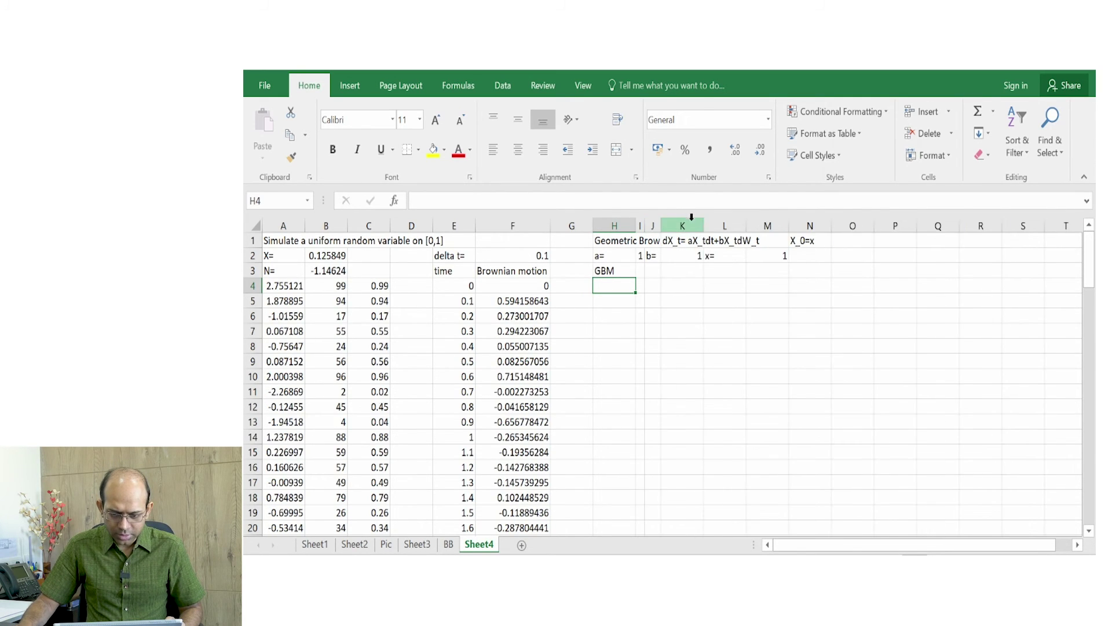
{"action": "double_click", "coordinate": [746, 226]}
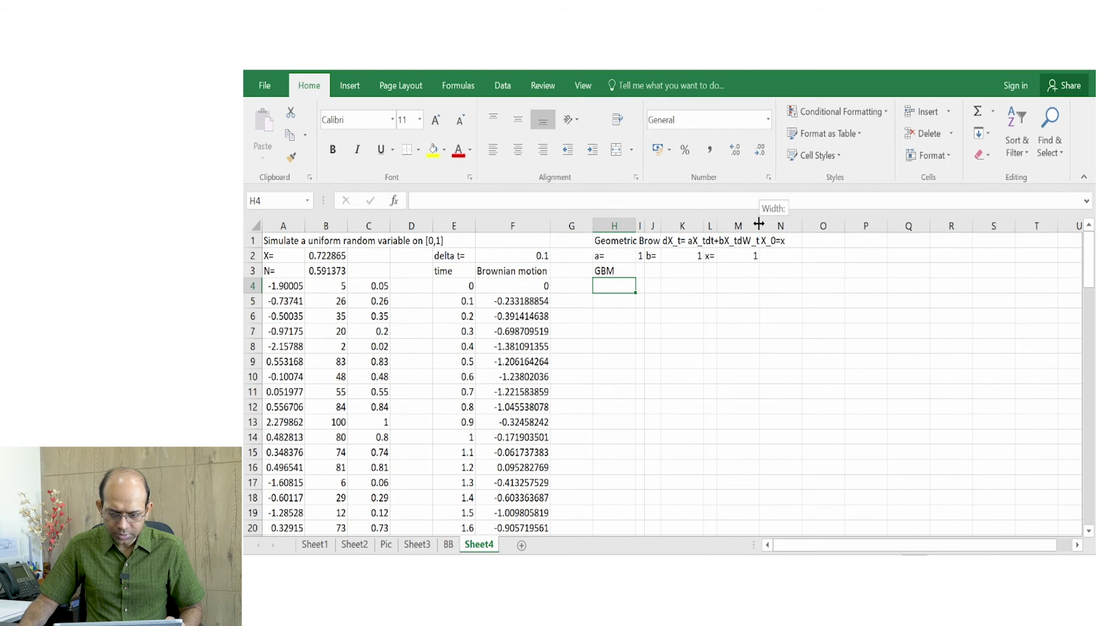
{"action": "double_click", "coordinate": [757, 225]}
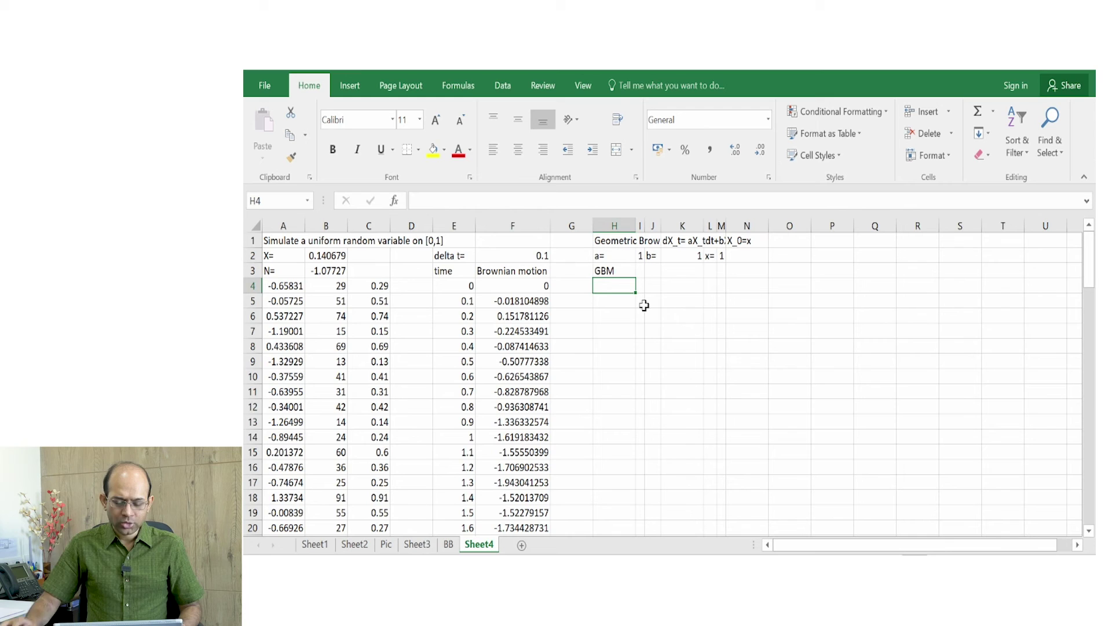
- Set the first GBM value in H4 to the initial value with the formula =M2
{"action": "type", "text": "="}
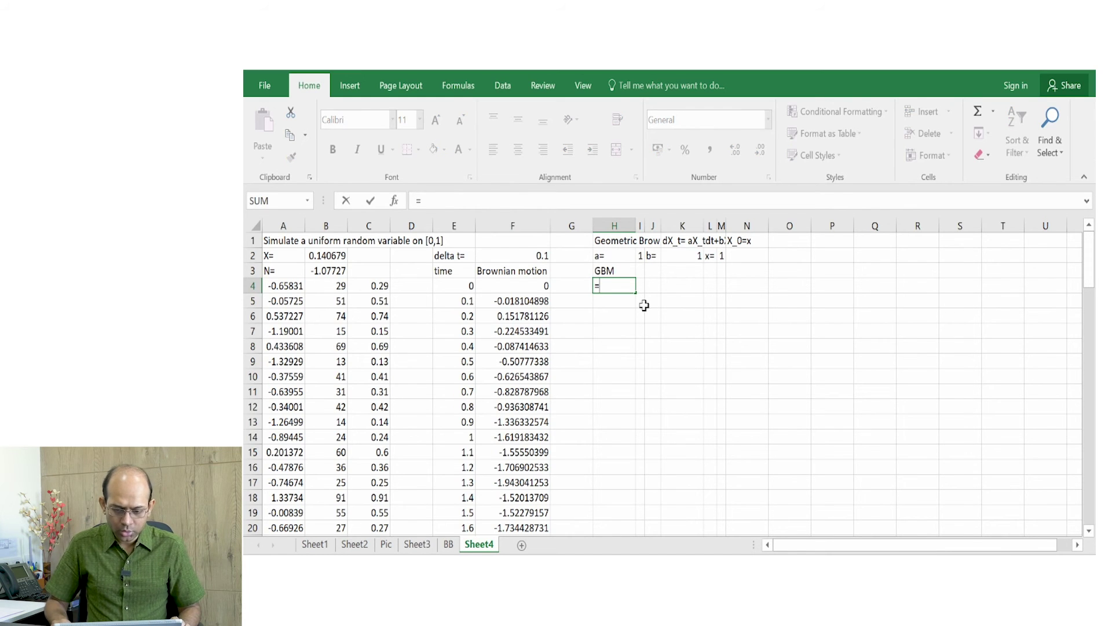
{"action": "key", "text": "Up"}
{"action": "key", "text": "Up"}
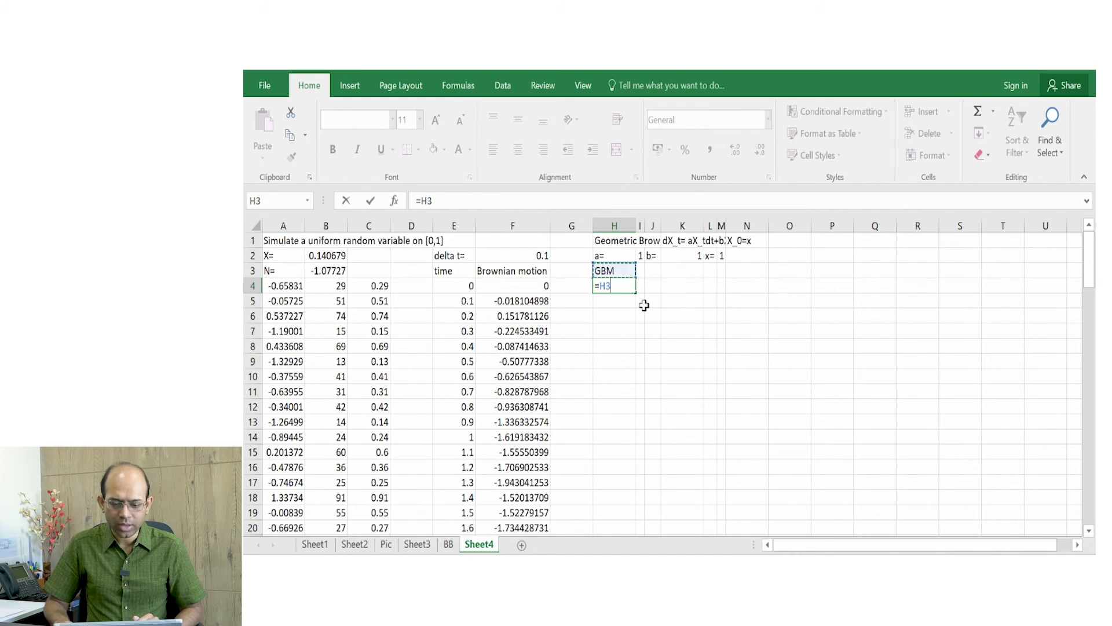
{"action": "key", "text": "Right"}
{"action": "key", "text": "Right"}
{"action": "key", "text": "Right"}
{"action": "key", "text": "Right"}
{"action": "key", "text": "Right"}
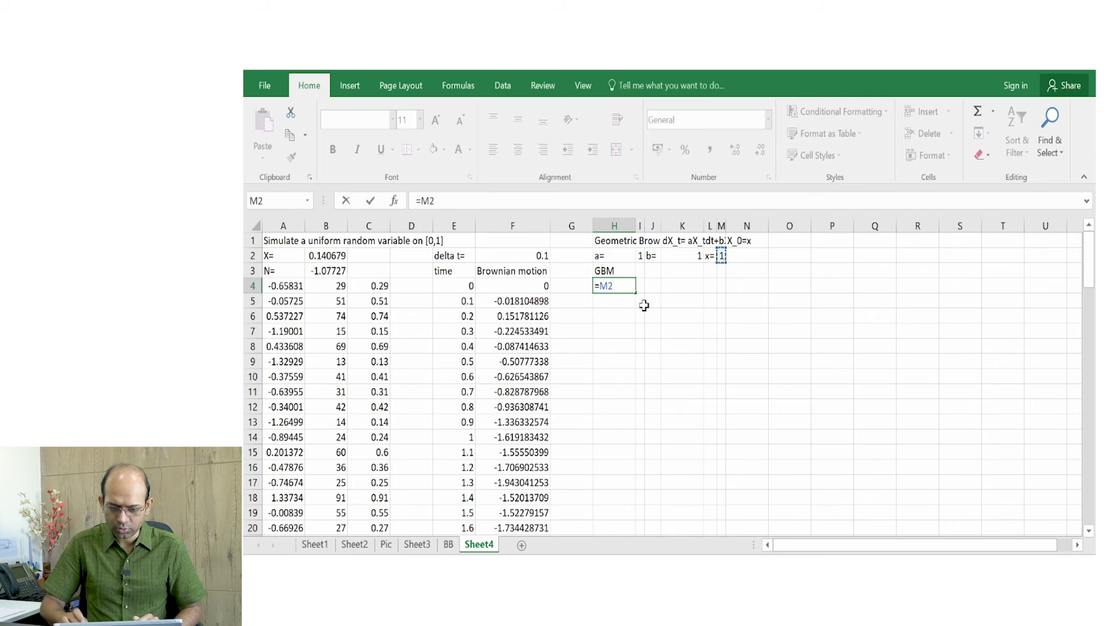
{"action": "key", "text": "Return"}
- Begin the GBM recursion formula in H5 with =I$2*H4, locking the row of parameter a
{"action": "type", "text": "="}
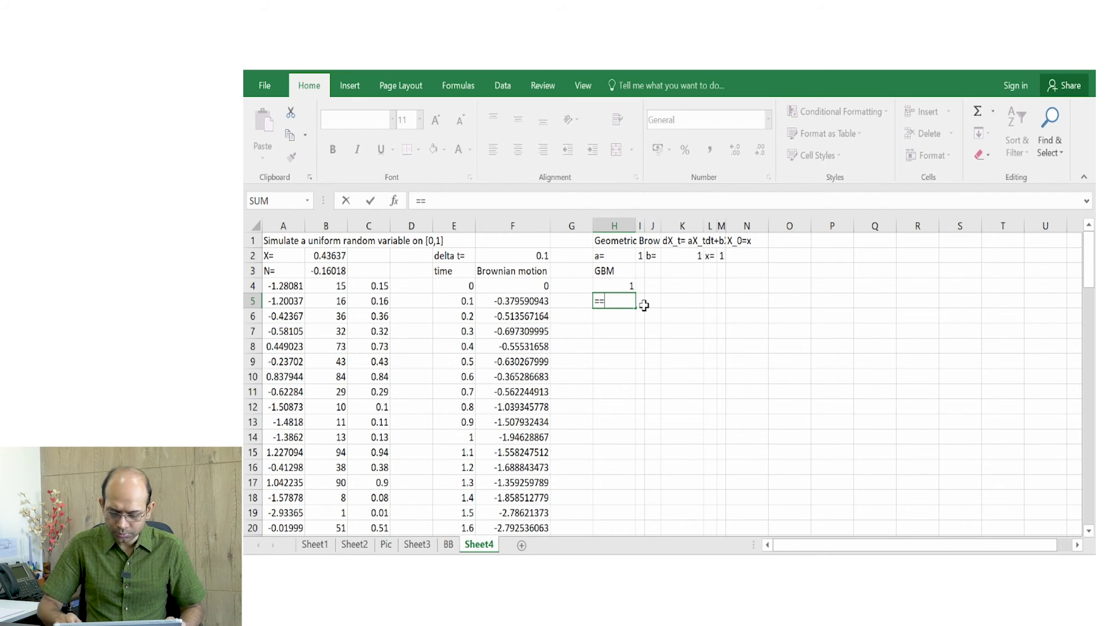
{"action": "left_click", "coordinate": [641, 253]}
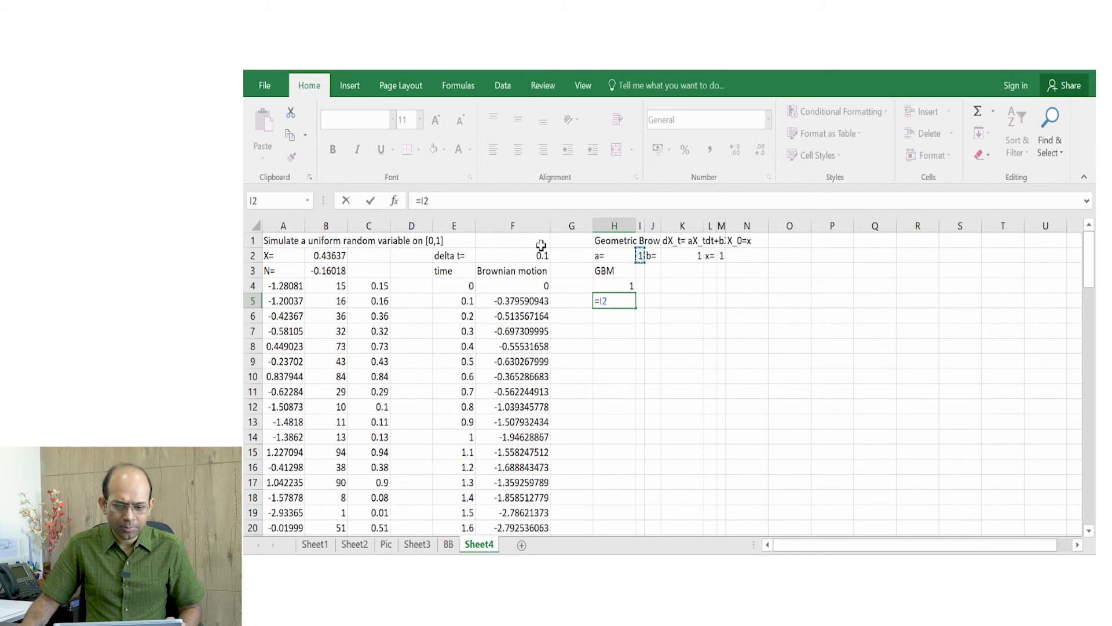
{"action": "left_click", "coordinate": [424, 201]}
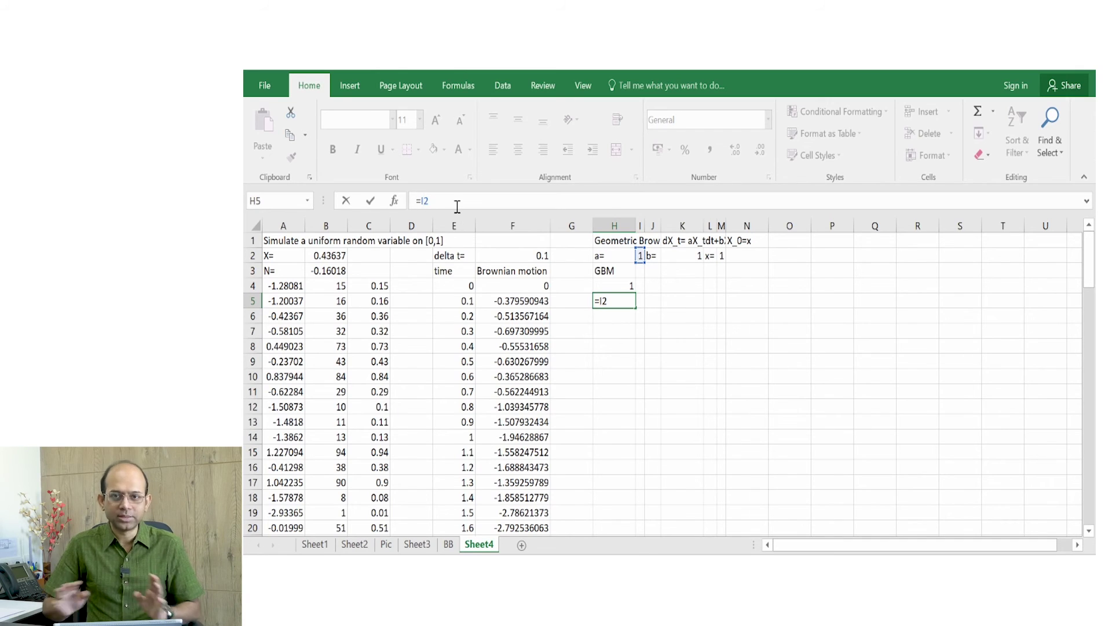
{"action": "type", "text": "$2*"}
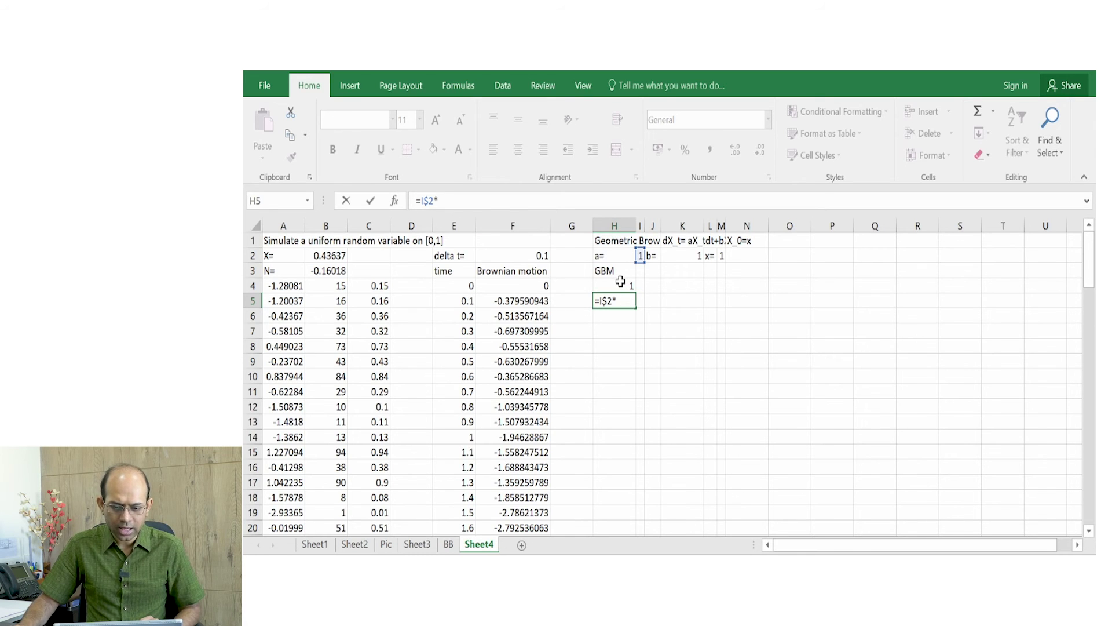
{"action": "left_click", "coordinate": [621, 281]}
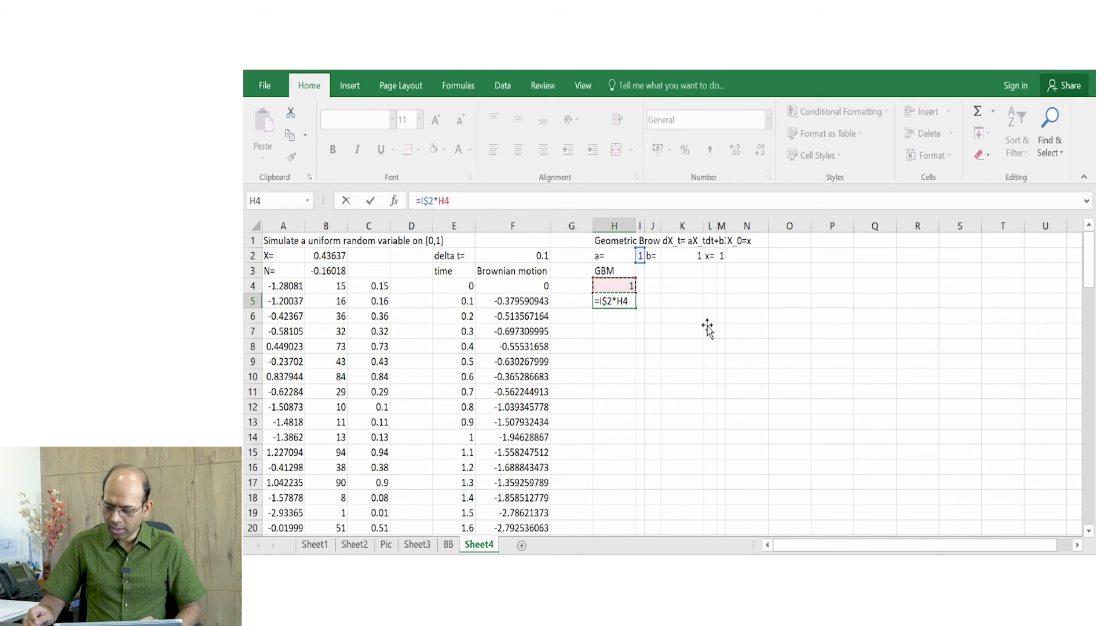
- Extend the GBM formula in H5 by adding parameter b with its row locked, +K$2
{"action": "type", "text": "+"}
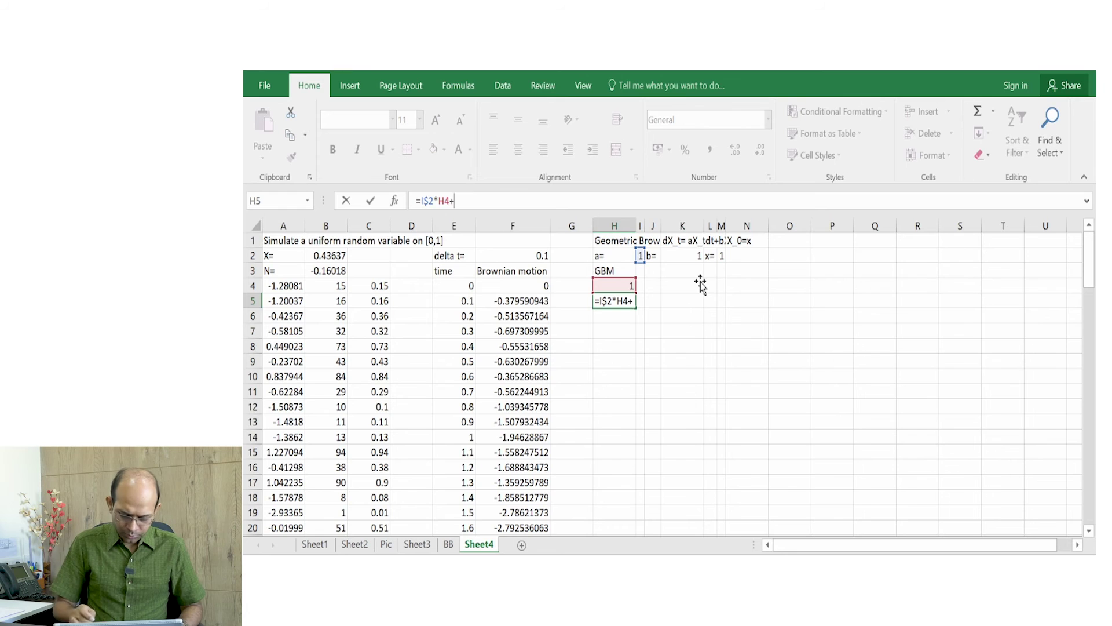
{"action": "type", "text": "k"}
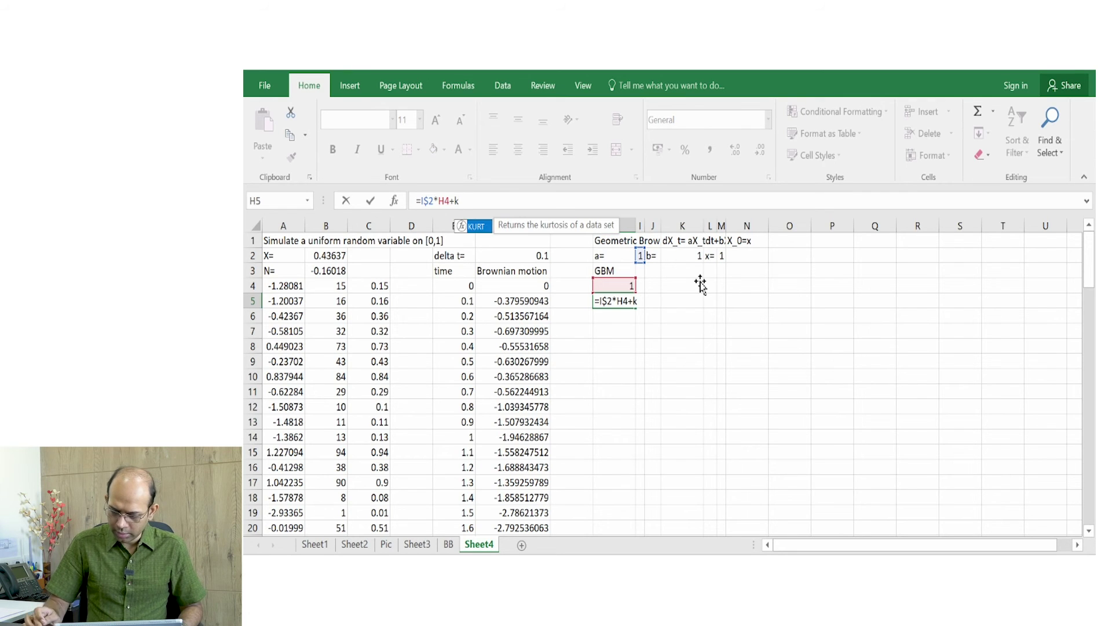
{"action": "type", "text": "$2"}
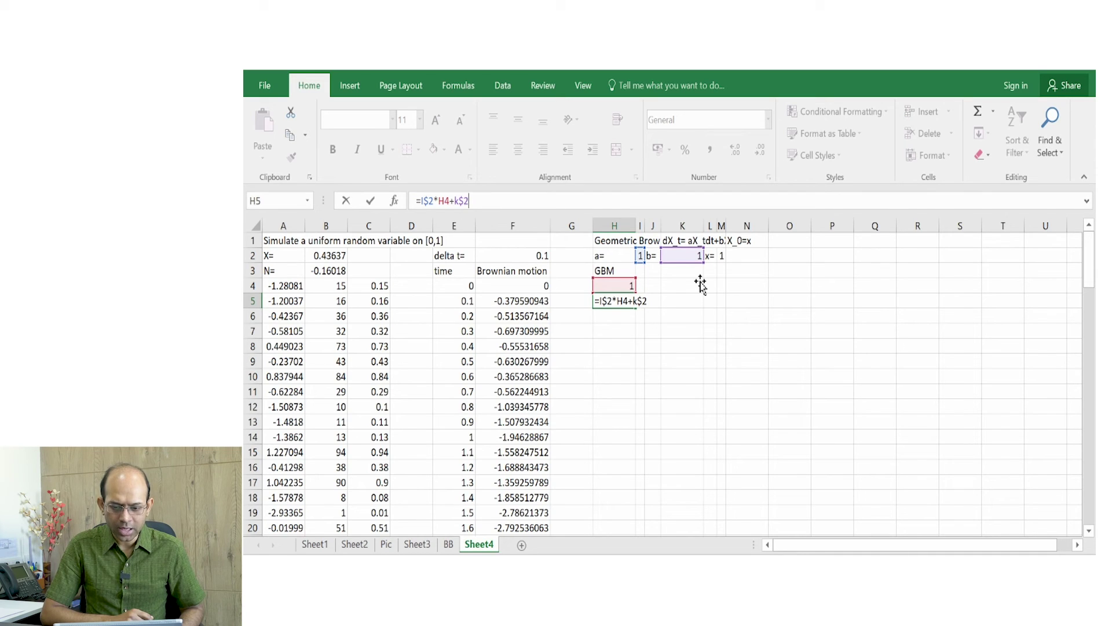
- Multiply the b term in the H5 formula by the square root of delta t with its row locked, SQRT(F$2)
{"action": "type", "text": "*"}
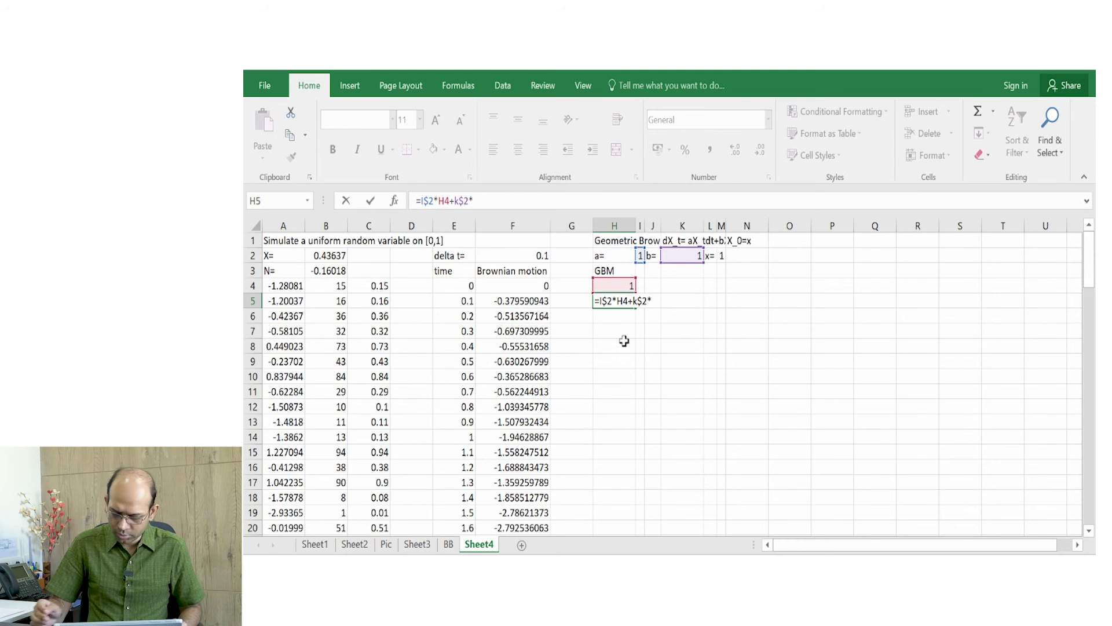
{"action": "type", "text": "s"}
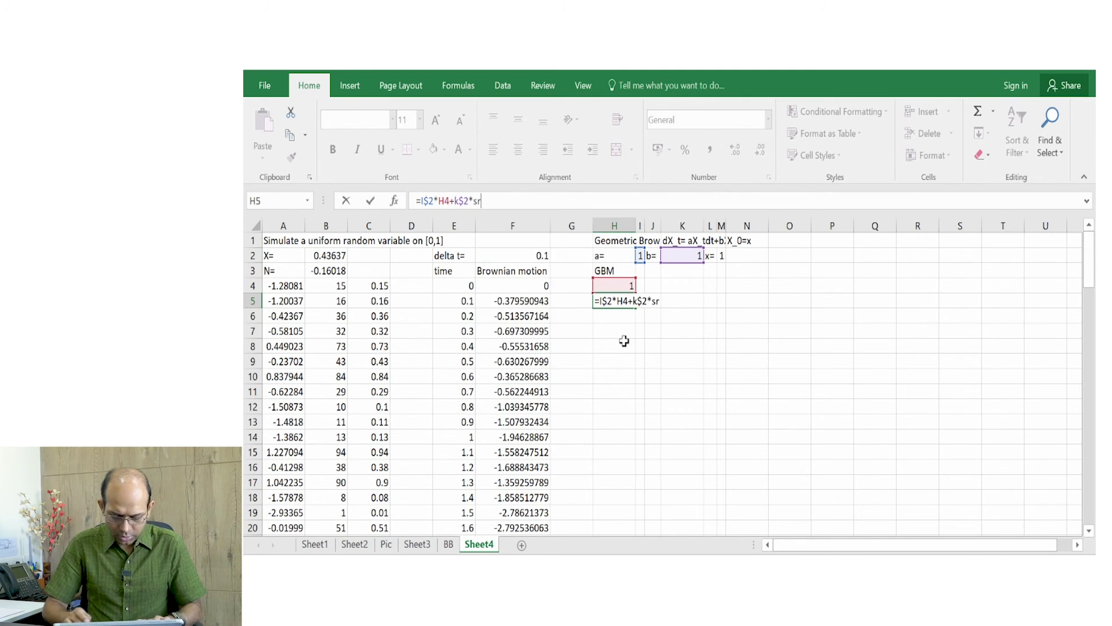
{"action": "type", "text": "qrt"}
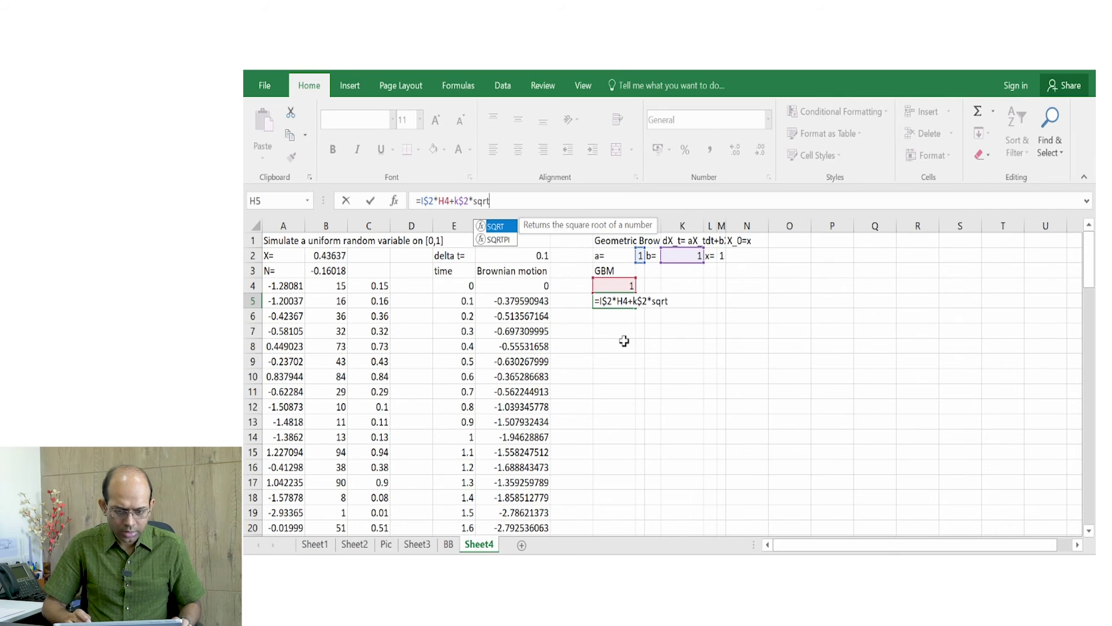
{"action": "type", "text": "("}
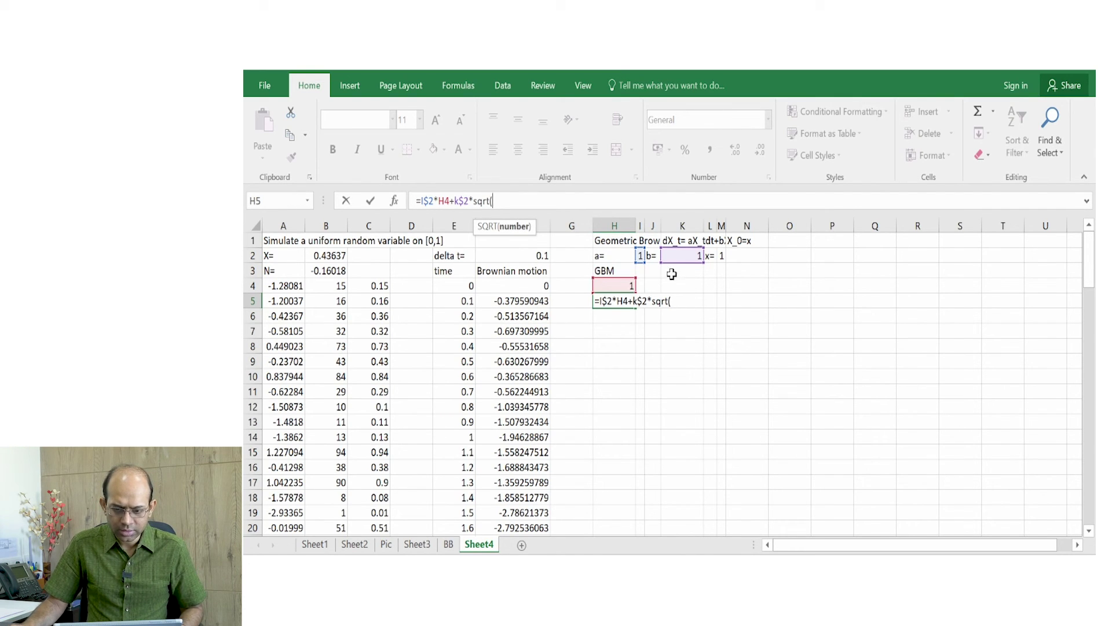
{"action": "left_click", "coordinate": [531, 253]}
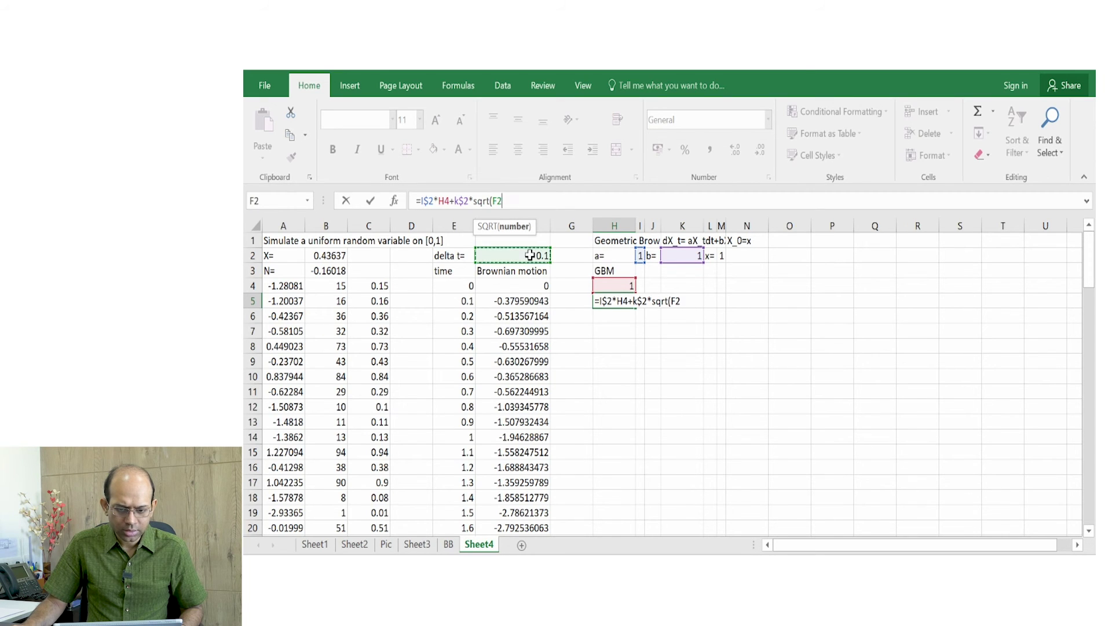
{"action": "left_click", "coordinate": [502, 201]}
{"action": "type", "text": "$2"}
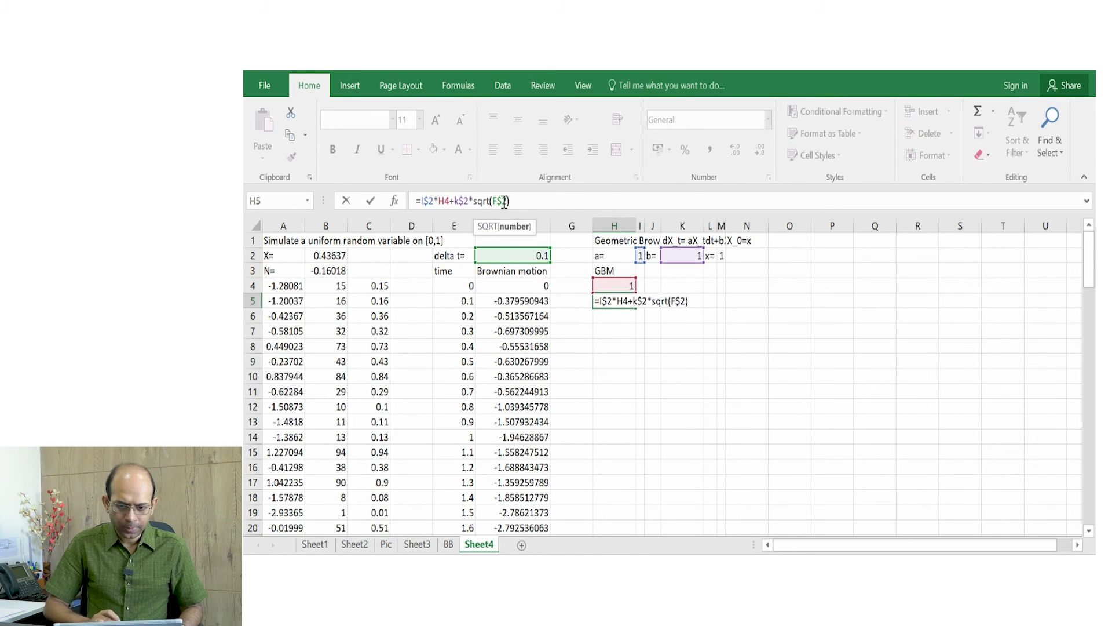
- Complete the H5 formula by multiplying the last term by the normal sample in A5, and commit it
{"action": "key", "text": "End"}
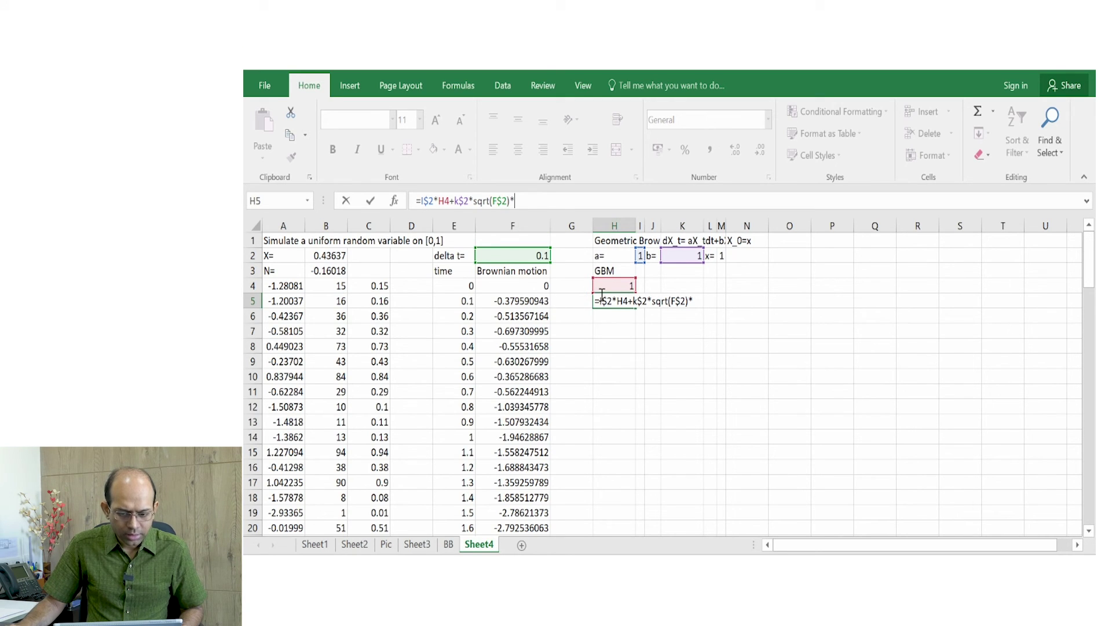
{"action": "left_click", "coordinate": [284, 302]}
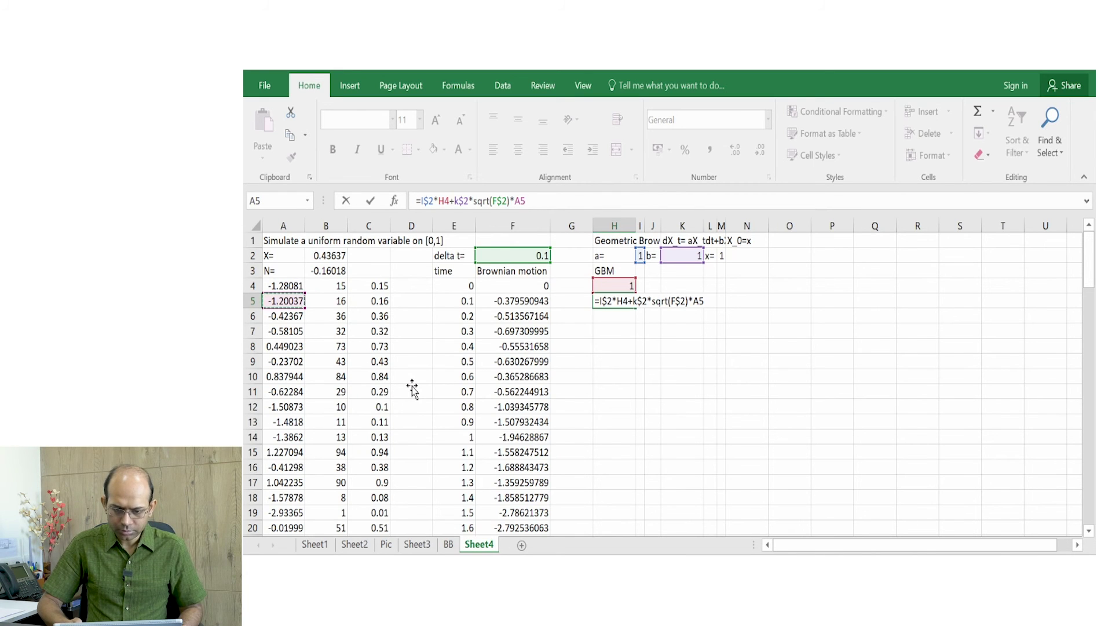
{"action": "key", "text": "Return"}
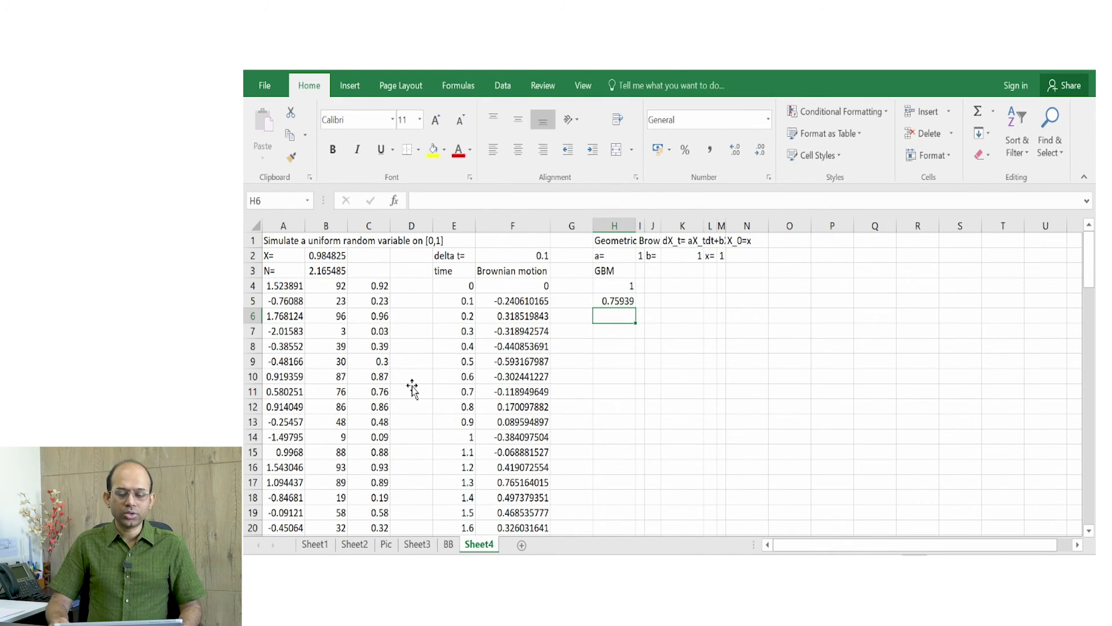
- Check the GBM formula in H5 against the Brownian motion formula in F5 and the delta t cell
{"action": "key", "text": "Up"}
{"action": "key", "text": "F9"}
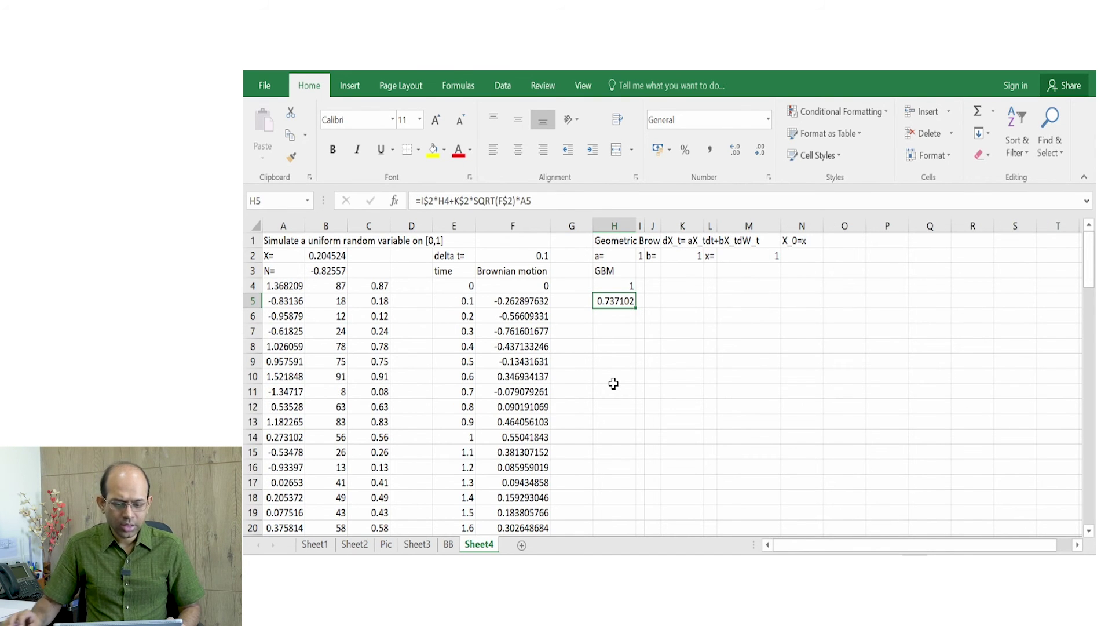
{"action": "left_click", "coordinate": [516, 302]}
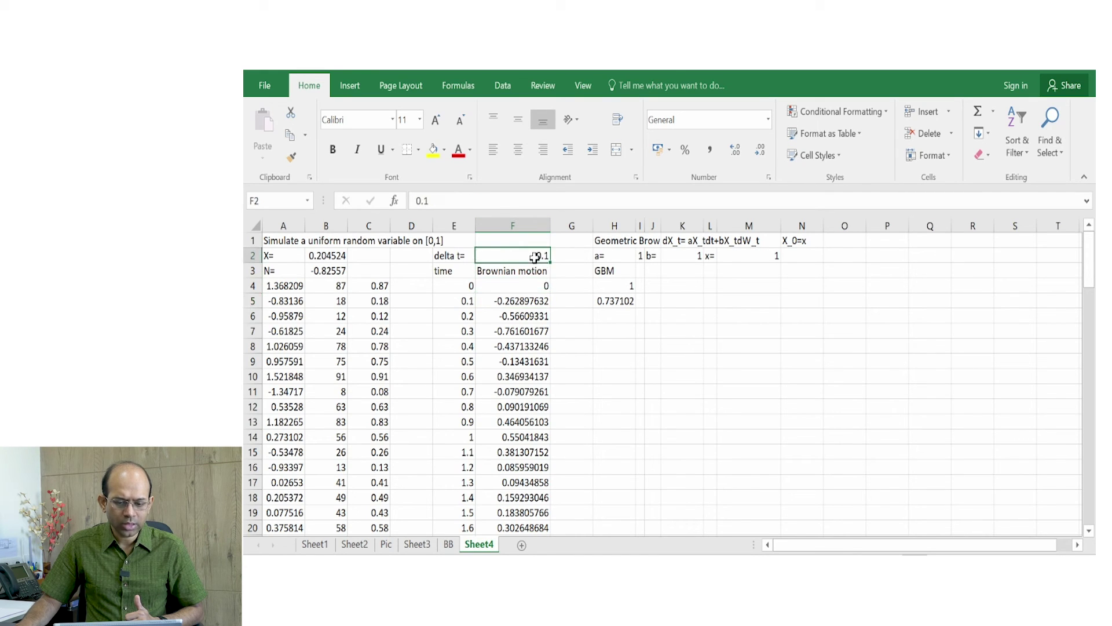
{"action": "double_click", "coordinate": [523, 300]}
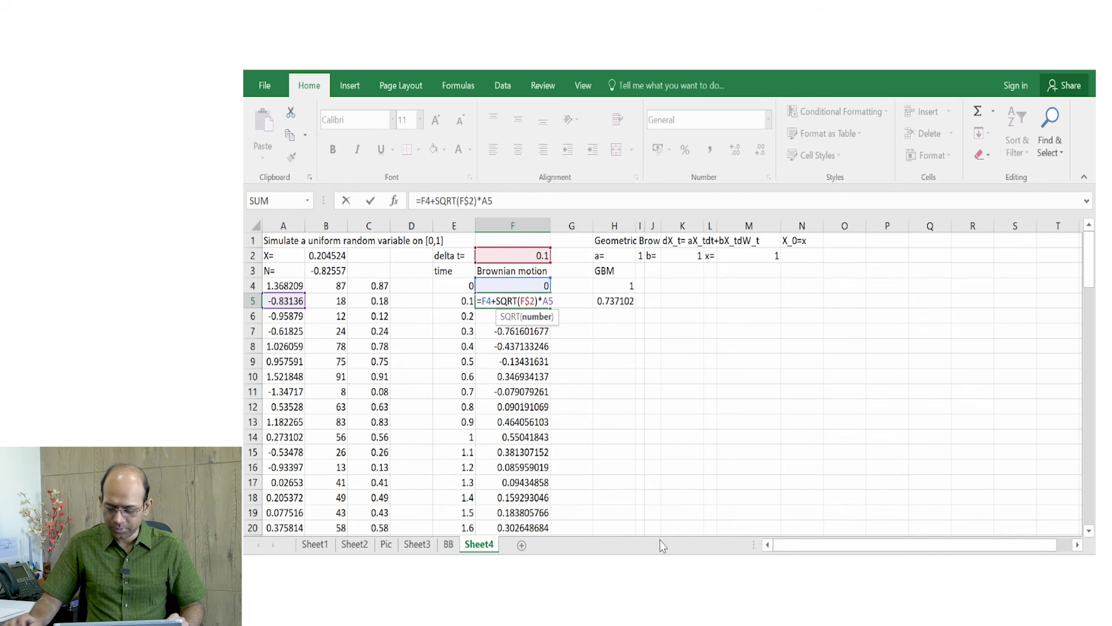
{"action": "key", "text": "Return"}
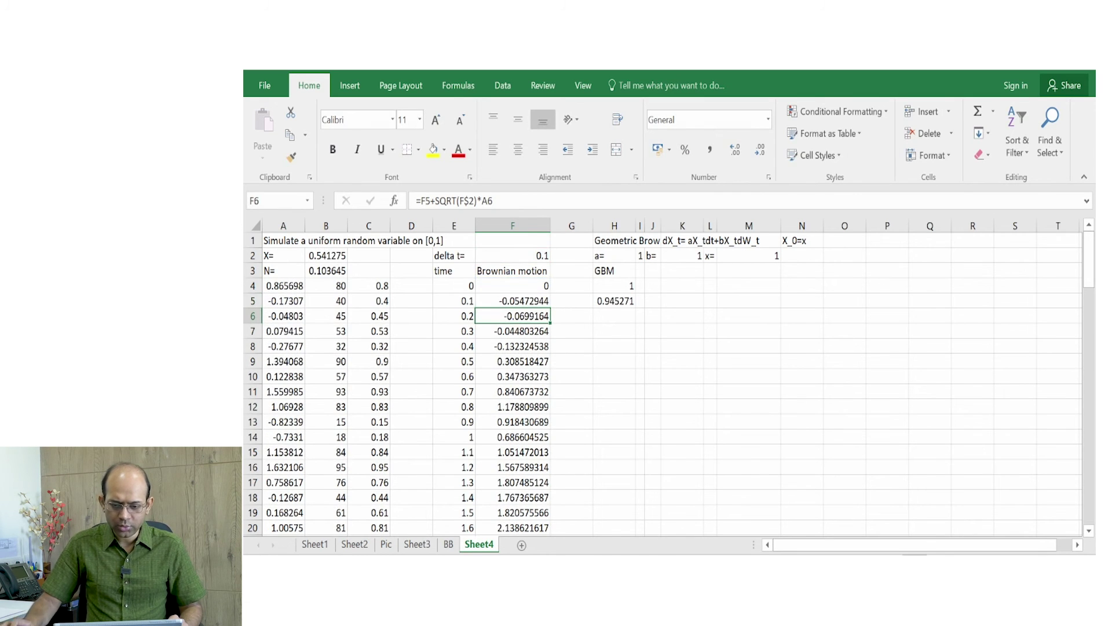
- Multiply the drift term in H5 by delta t, making the formula =I$2*H4*F$2+K$2*SQRT(F$2)*A5
{"action": "left_click", "coordinate": [614, 301]}
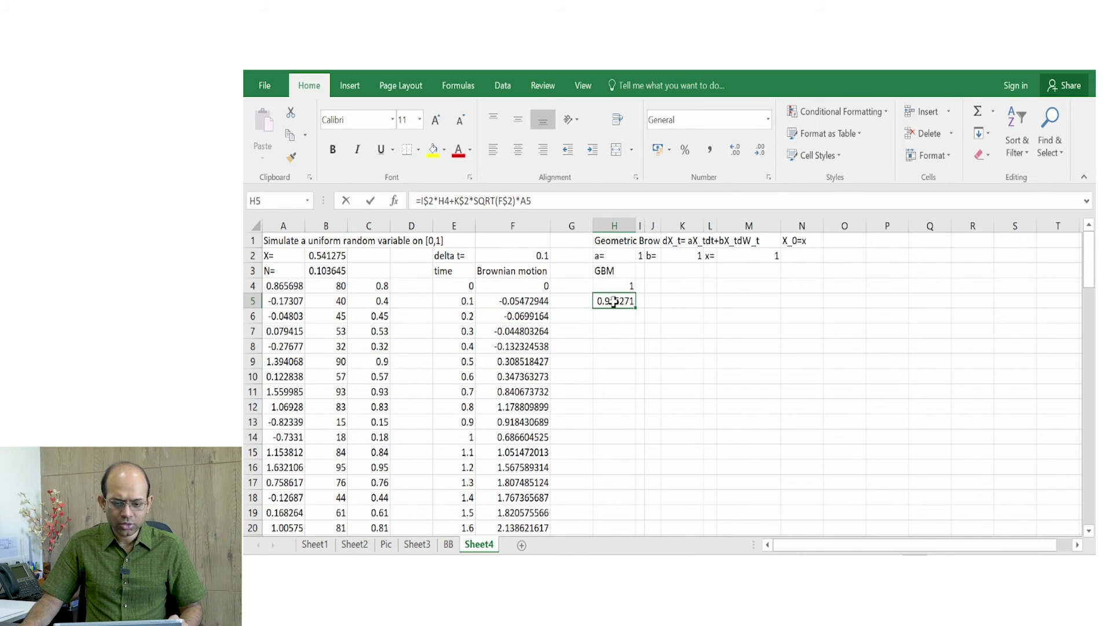
{"action": "double_click", "coordinate": [614, 301]}
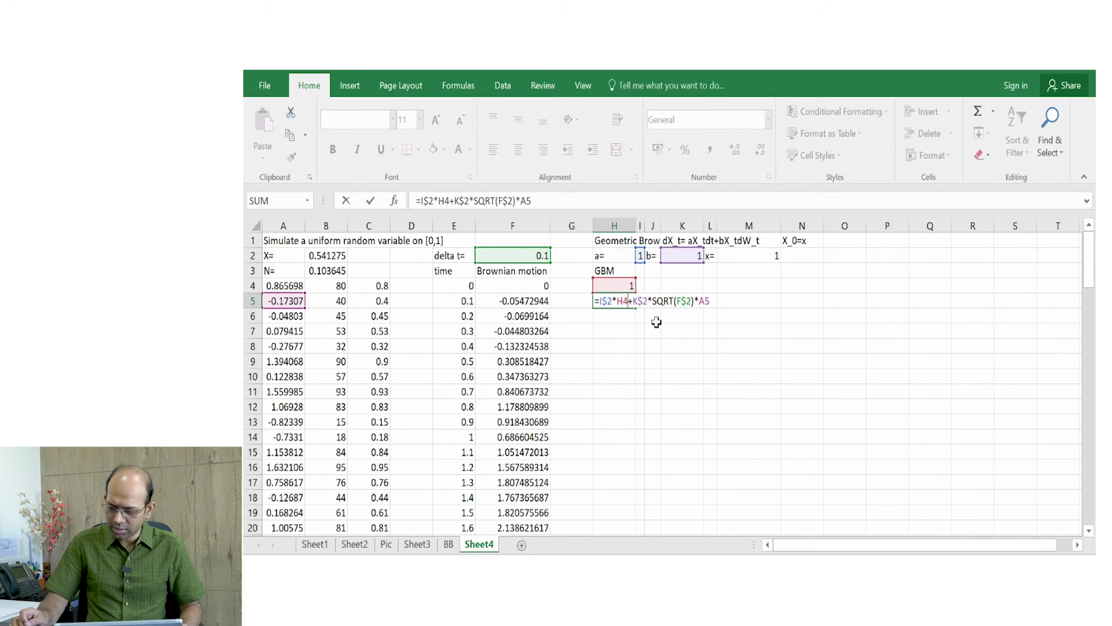
{"action": "type", "text": "*"}
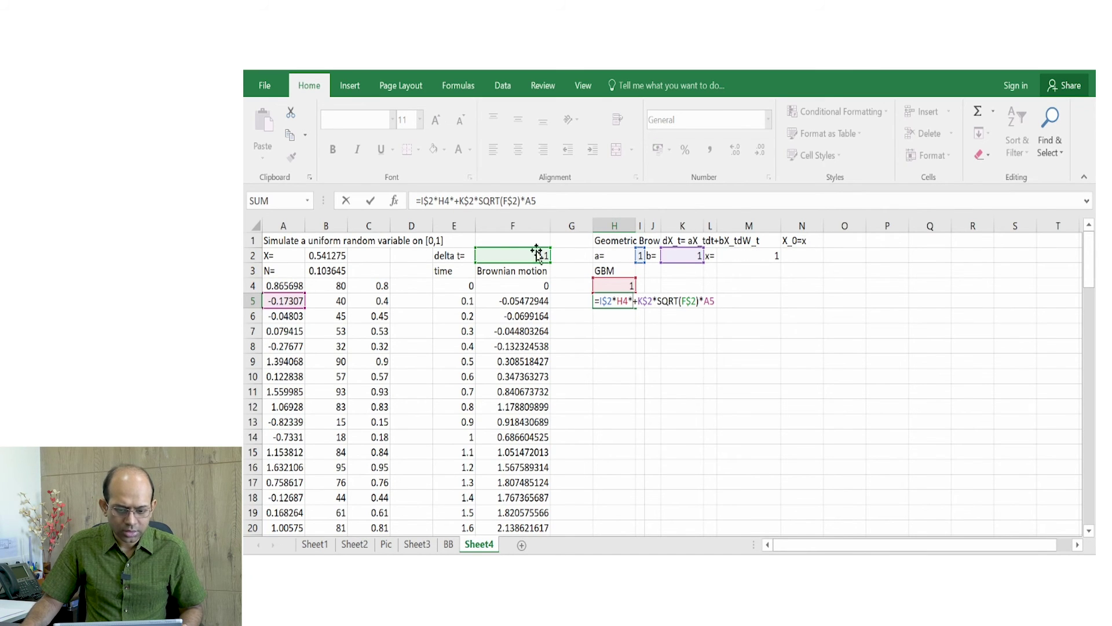
{"action": "left_click", "coordinate": [518, 251]}
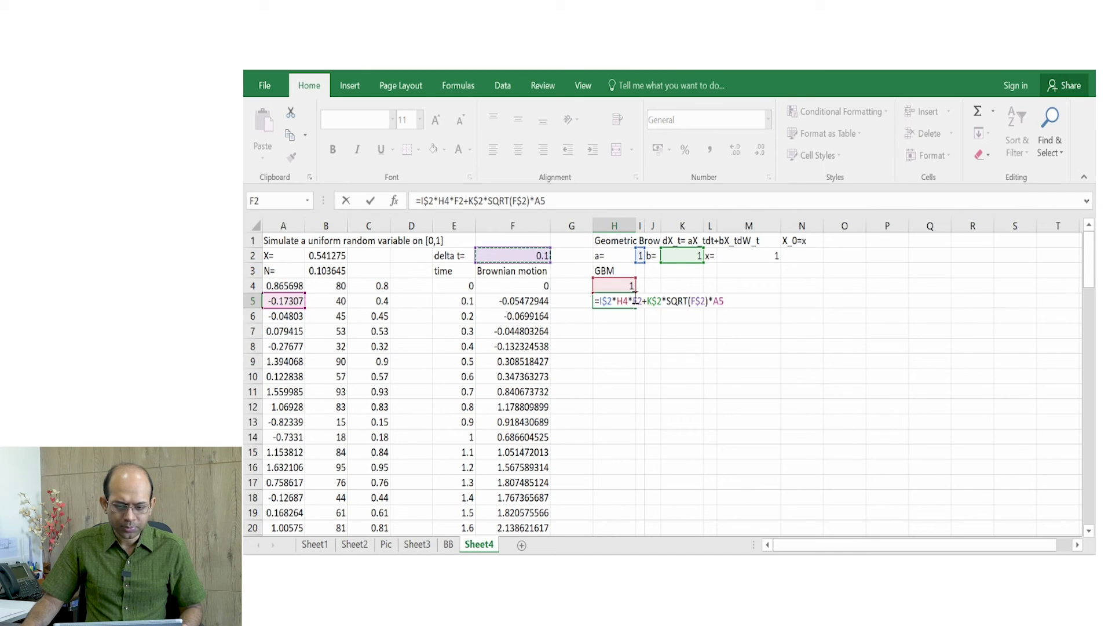
{"action": "left_click", "coordinate": [462, 204]}
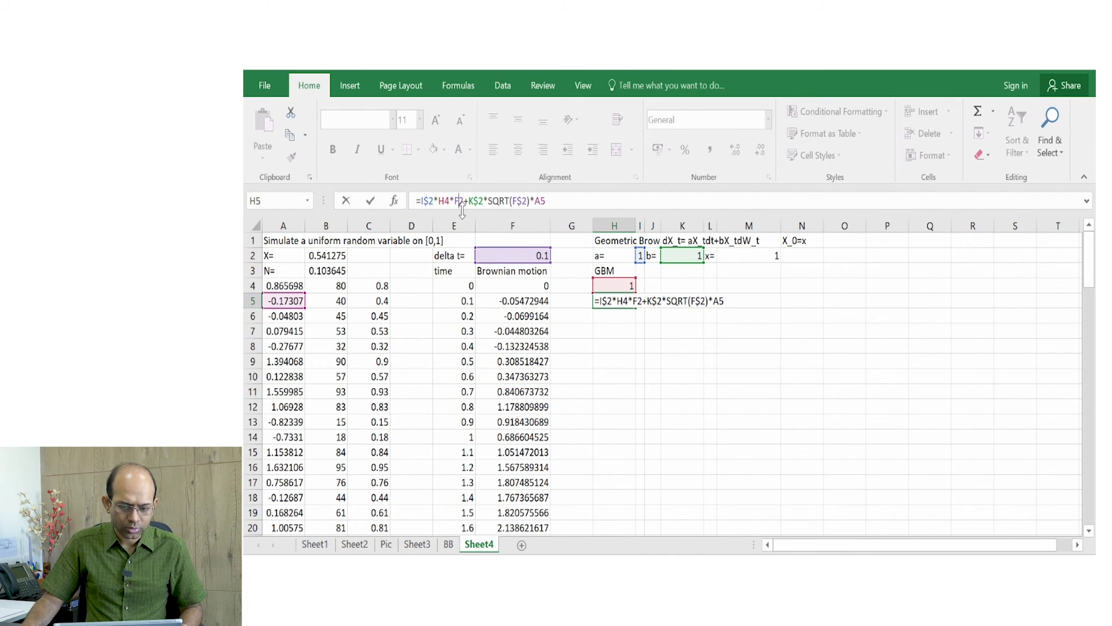
{"action": "type", "text": "$"}
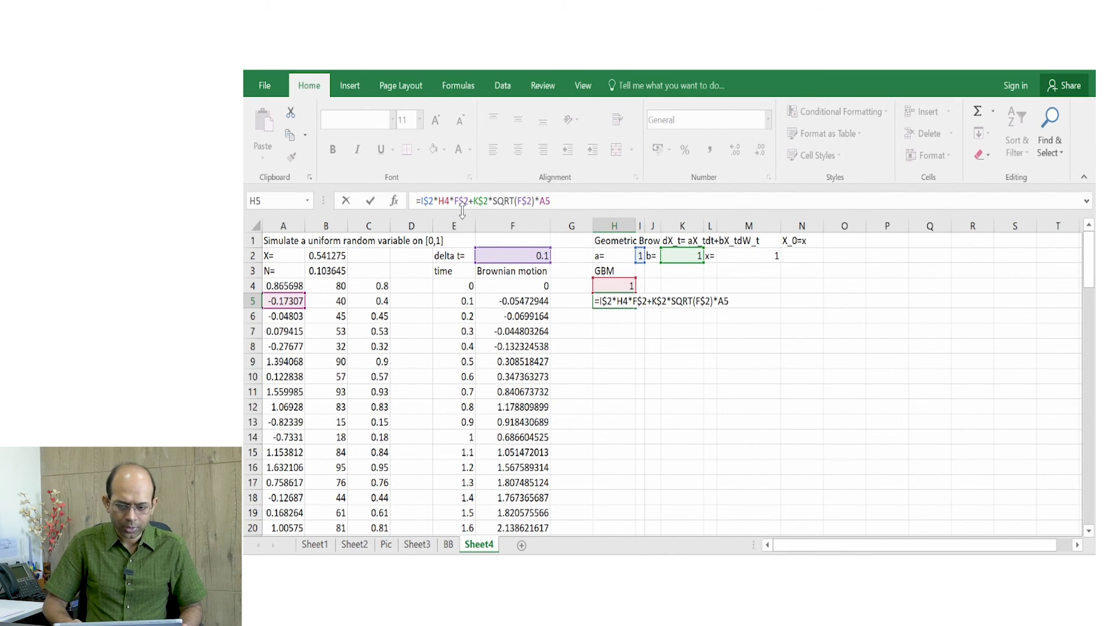
{"action": "key", "text": "ctrl+Return"}
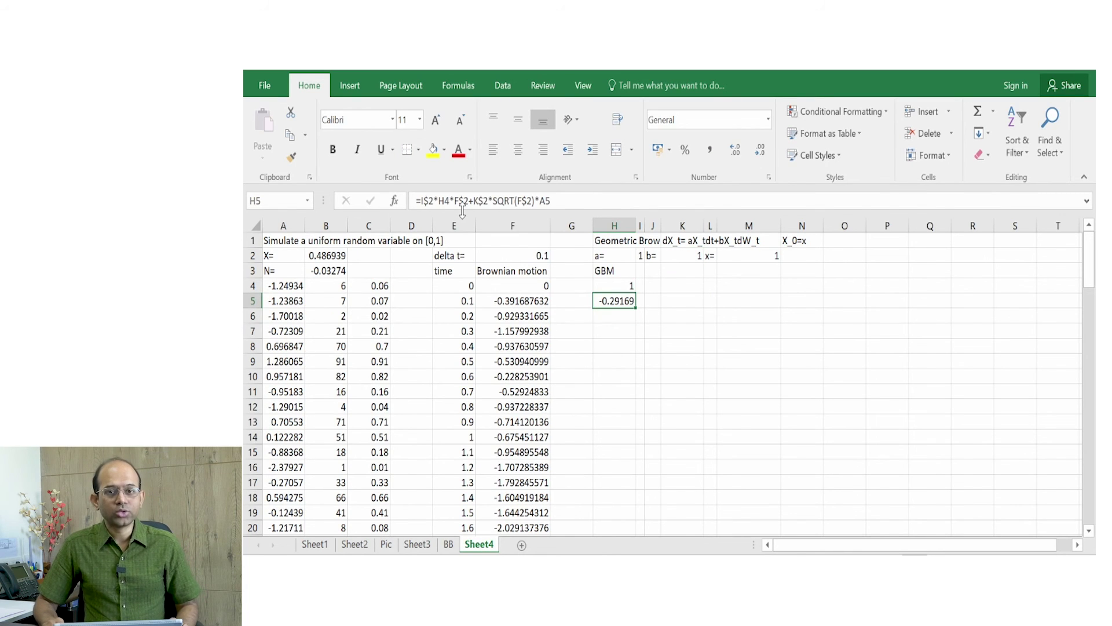
- Fill the GBM formula from H5 down through H103, the last row of the Brownian motion data
{"action": "key", "text": "Left"}
{"action": "key", "text": "Left"}
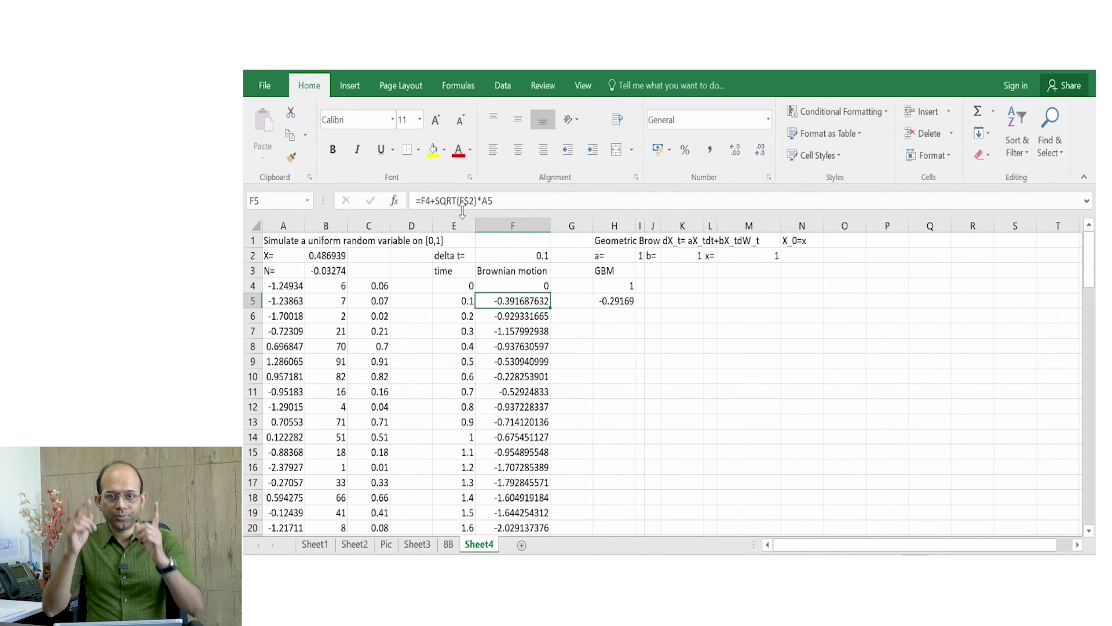
{"action": "key", "text": "ctrl+Down"}
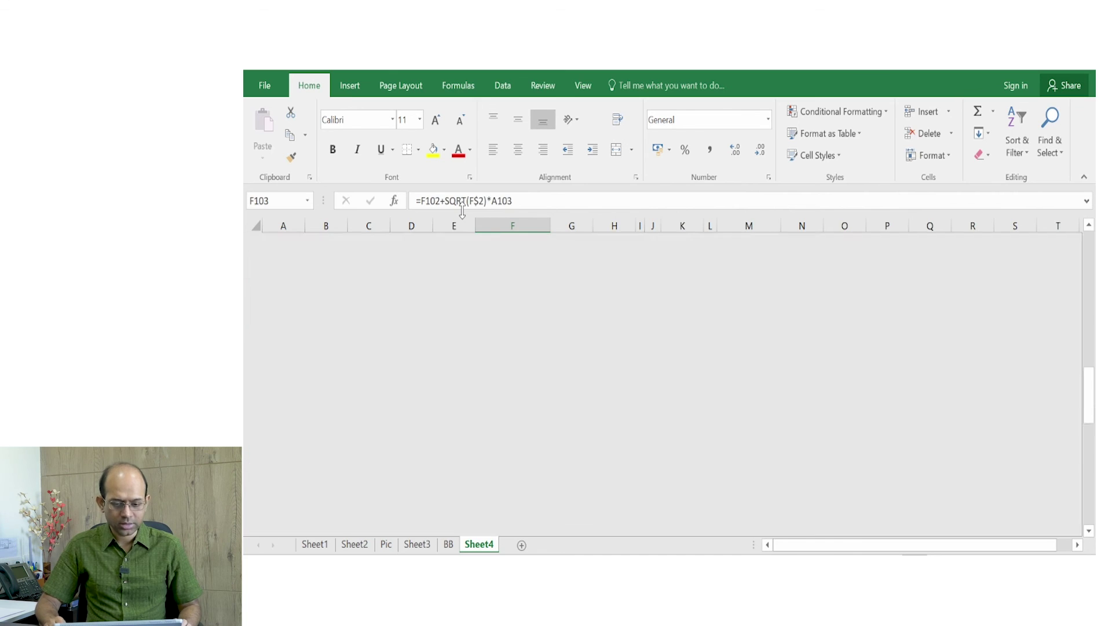
{"action": "key", "text": "Right"}
{"action": "key", "text": "Right"}
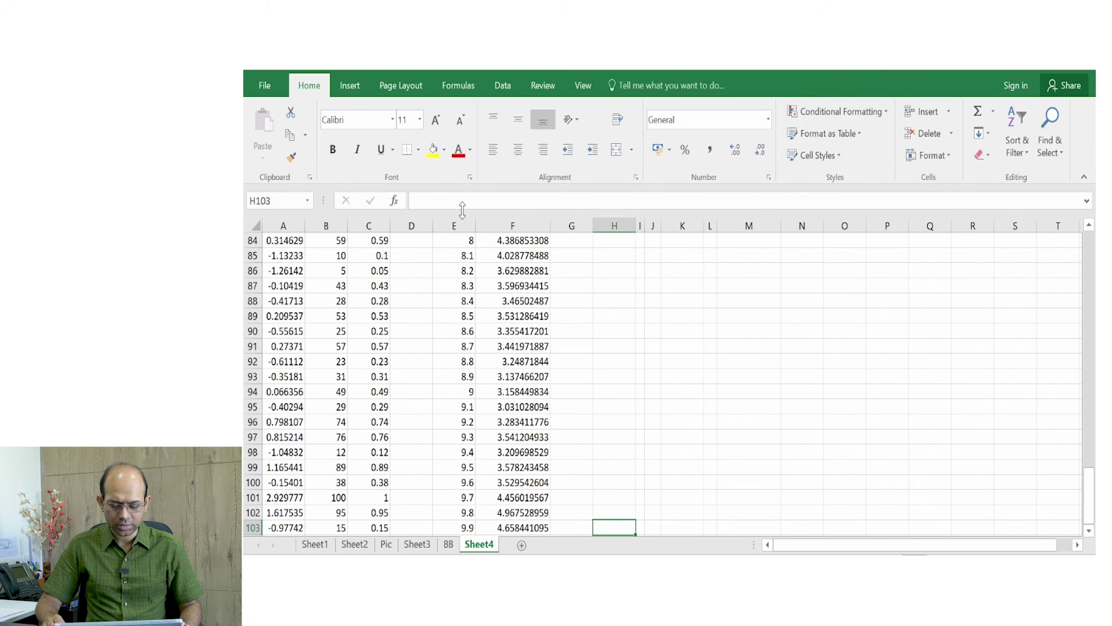
{"action": "key", "text": "ctrl+shift+Up"}
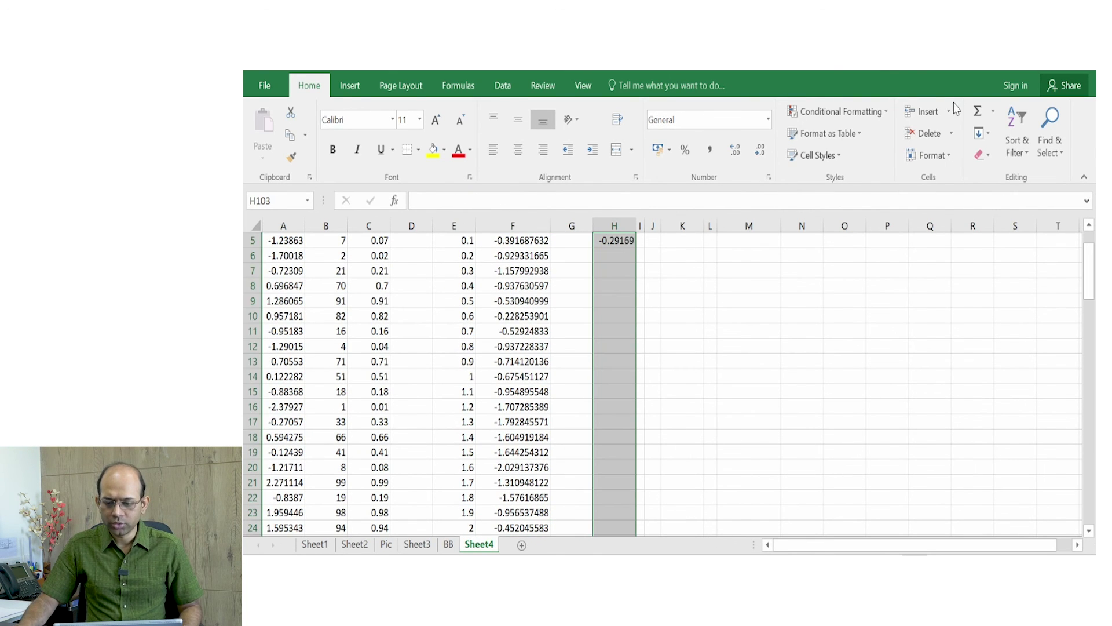
{"action": "left_click", "coordinate": [985, 134]}
{"action": "left_click", "coordinate": [995, 153]}
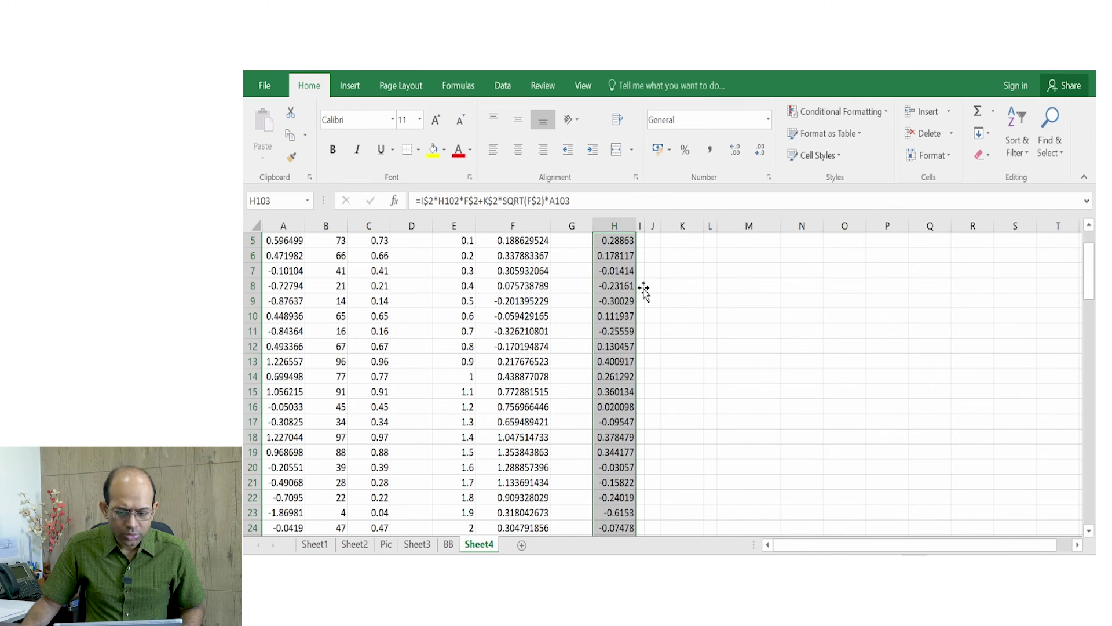
- Insert a scatter chart with straight lines and markers from the time, Brownian motion and GBM data in E3:H103
{"action": "left_click", "coordinate": [644, 288]}
{"action": "key", "text": "ctrl+Up"}
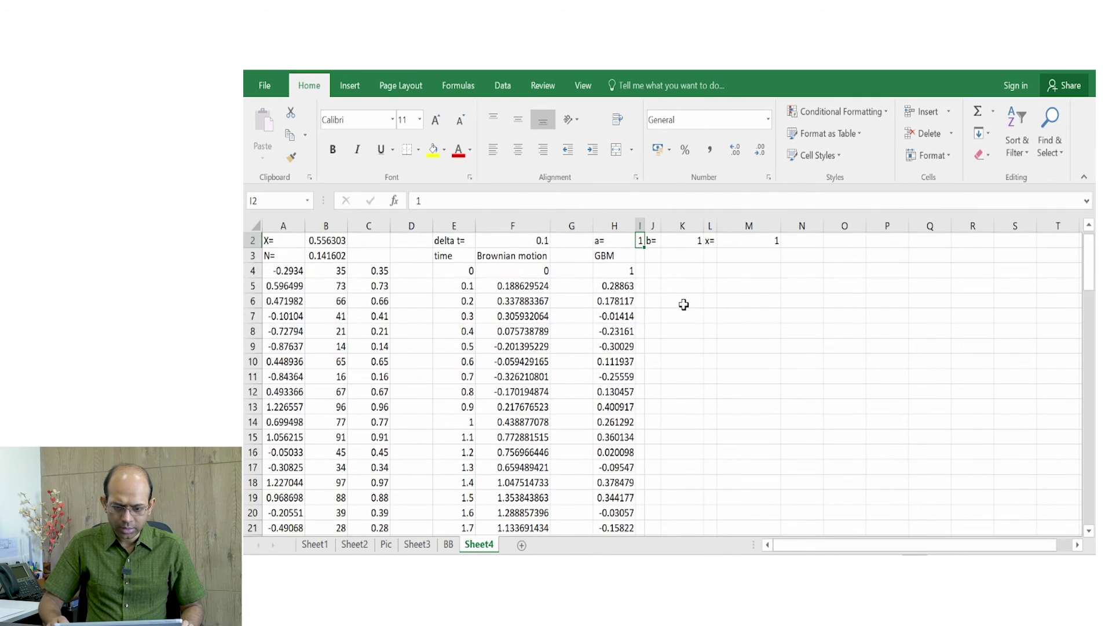
{"action": "left_click", "coordinate": [468, 267]}
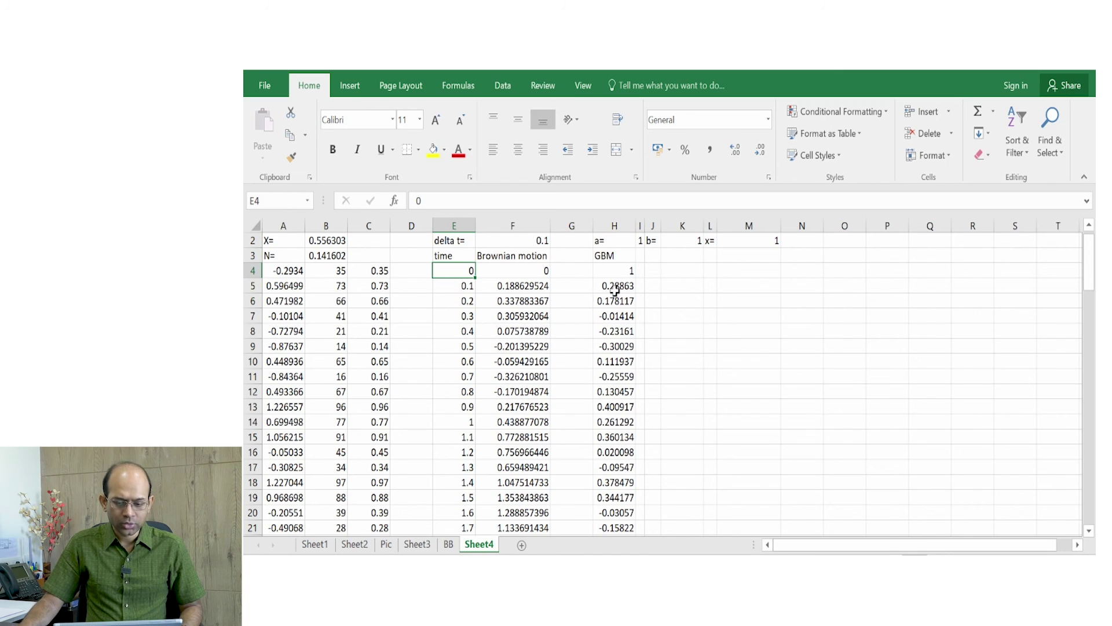
{"action": "left_click", "coordinate": [452, 256]}
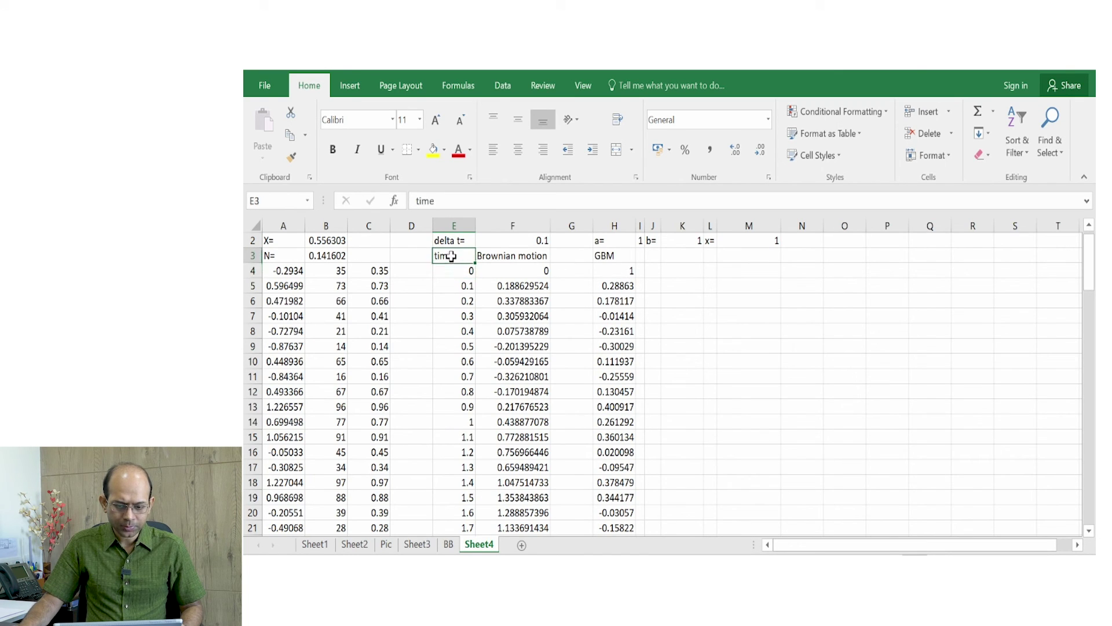
{"action": "left_click", "coordinate": [607, 257], "text": "shift"}
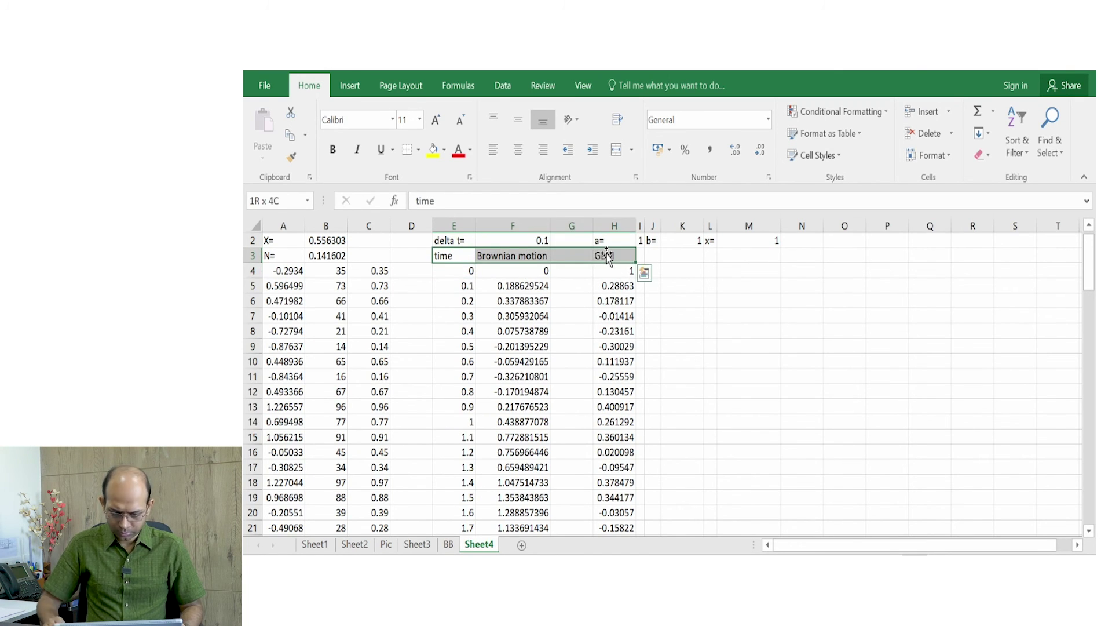
{"action": "key", "text": "ctrl+shift+Down"}
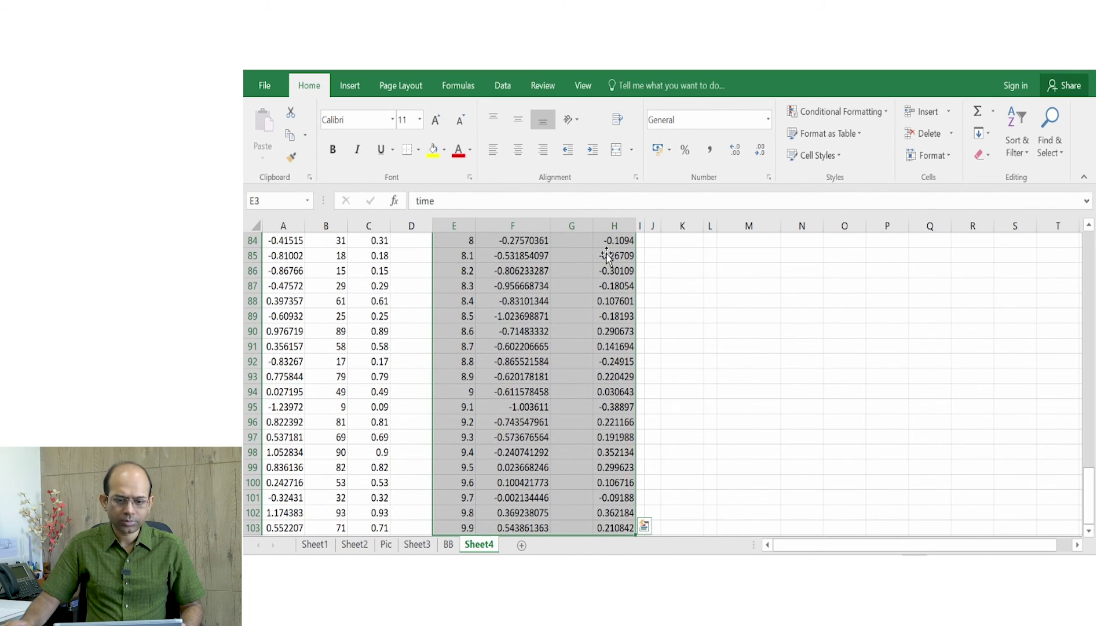
{"action": "left_click", "coordinate": [352, 85]}
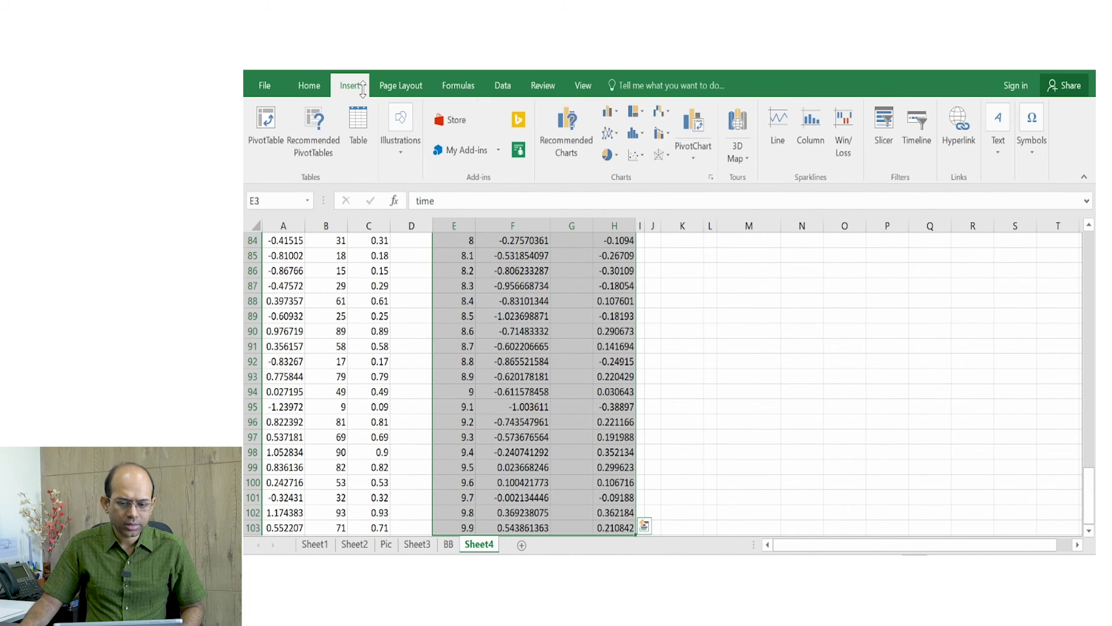
{"action": "left_click", "coordinate": [637, 155]}
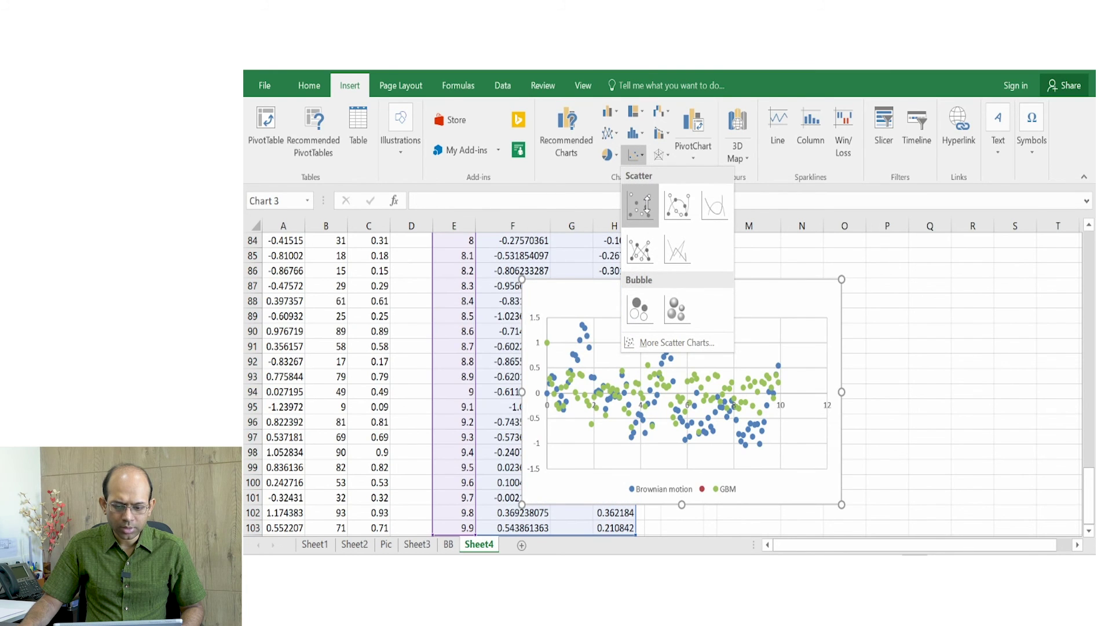
{"action": "left_click", "coordinate": [648, 246]}
- Separate the overlapping charts, placing the Brownian motion chart over columns A to M around rows 60 to 74 and the combined chart beside it
{"action": "left_click_drag", "start_coordinate": [746, 278], "coordinate": [777, 251]}
{"action": "scroll", "coordinate": [808, 367], "scroll_direction": "up", "scroll_amount": 6}
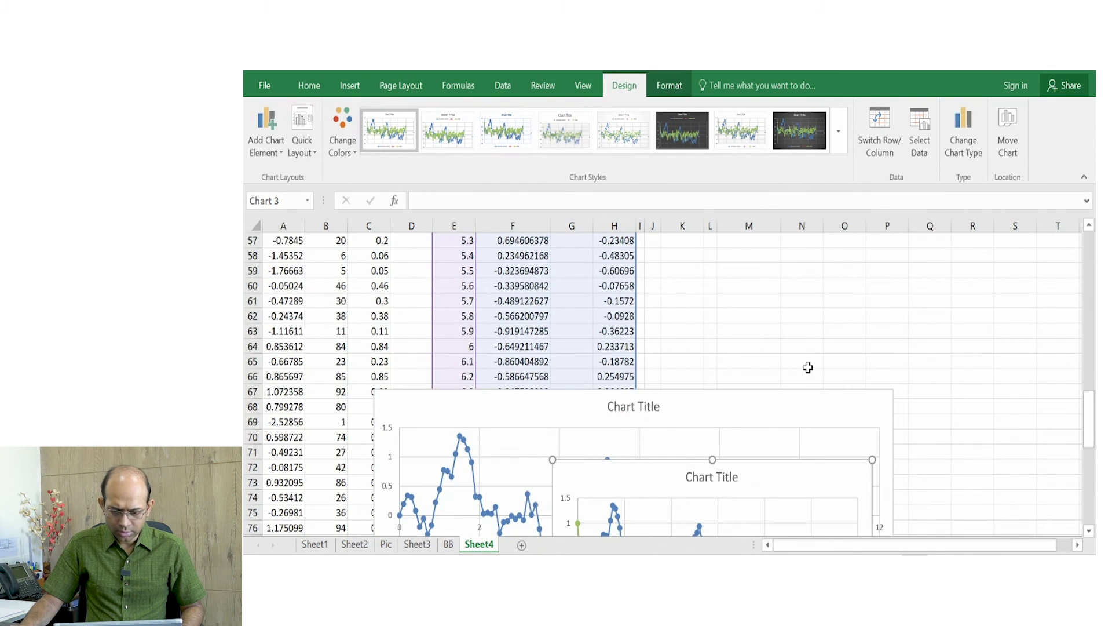
{"action": "left_click_drag", "start_coordinate": [785, 451], "coordinate": [790, 246]}
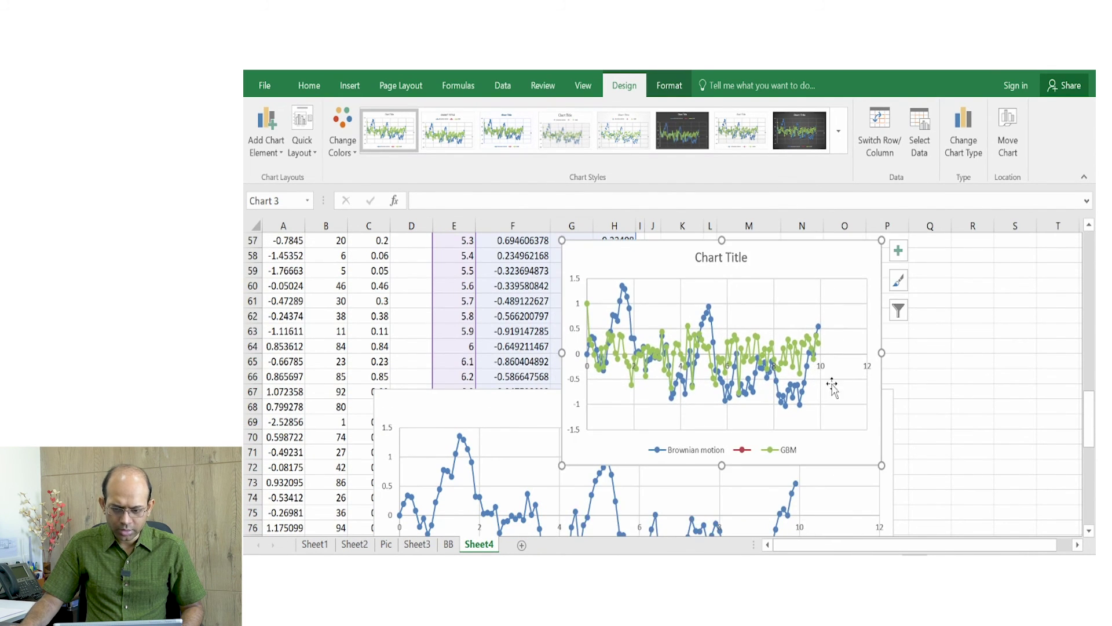
{"action": "scroll", "coordinate": [832, 385], "scroll_direction": "up", "scroll_amount": 2}
{"action": "left_click_drag", "start_coordinate": [798, 341], "coordinate": [803, 330]}
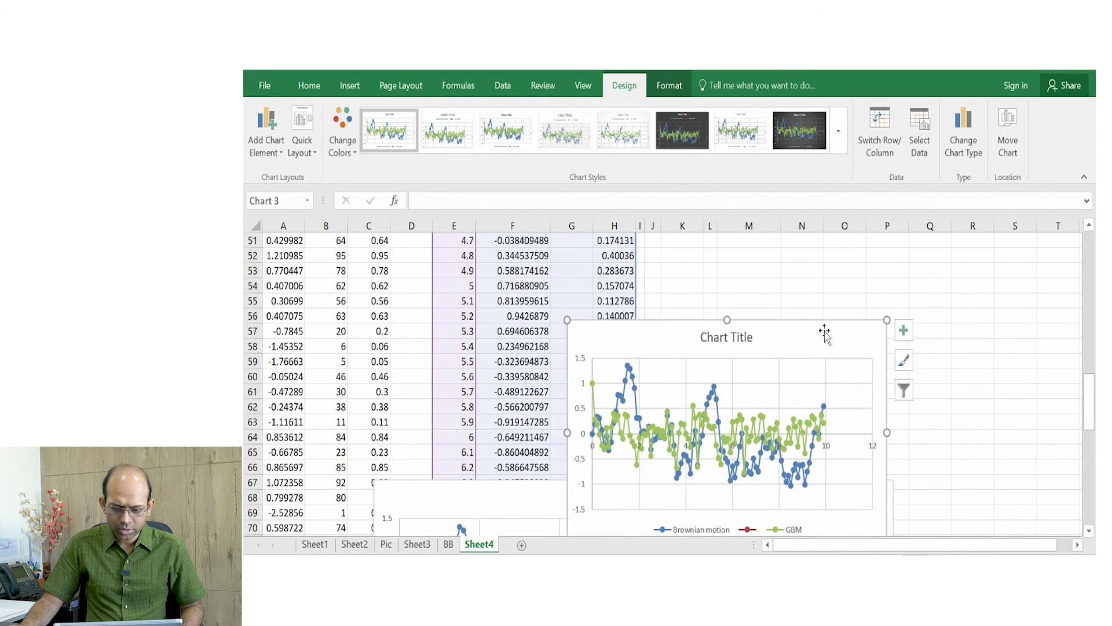
{"action": "scroll", "coordinate": [826, 347], "scroll_direction": "down", "scroll_amount": 3}
{"action": "left_click_drag", "start_coordinate": [857, 385], "coordinate": [946, 413]}
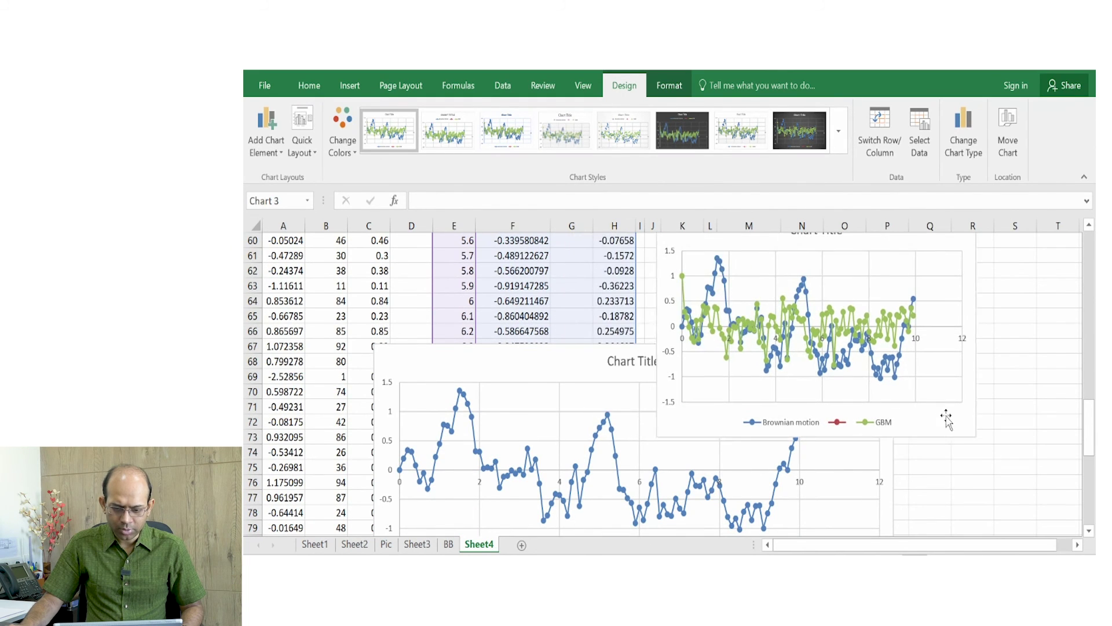
{"action": "left_click_drag", "start_coordinate": [440, 363], "coordinate": [326, 255]}
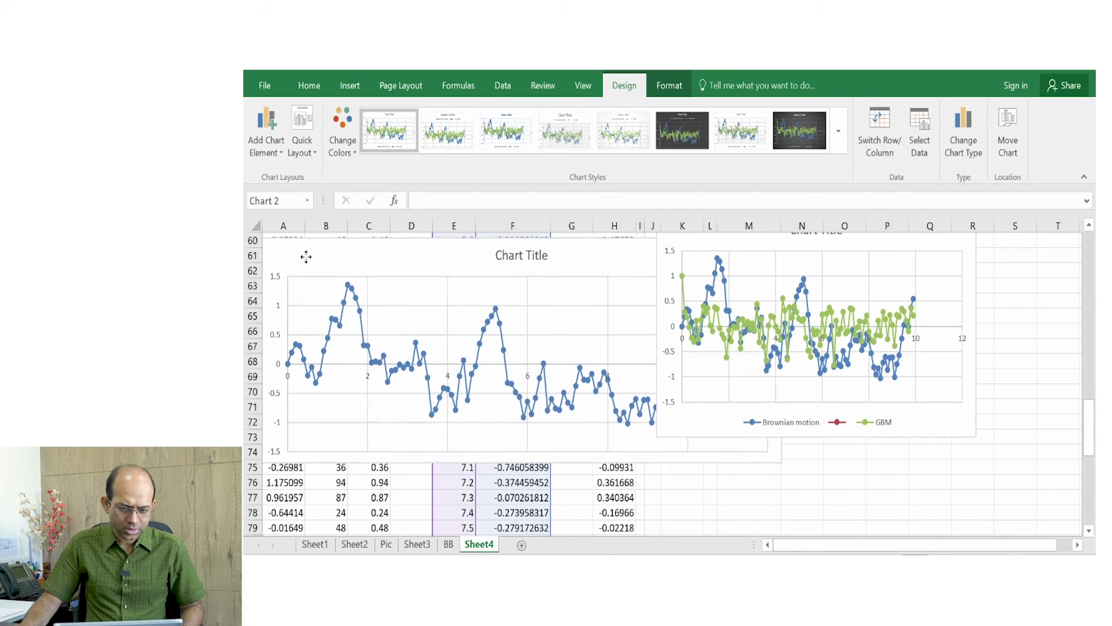
{"action": "left_click_drag", "start_coordinate": [947, 249], "coordinate": [999, 270]}
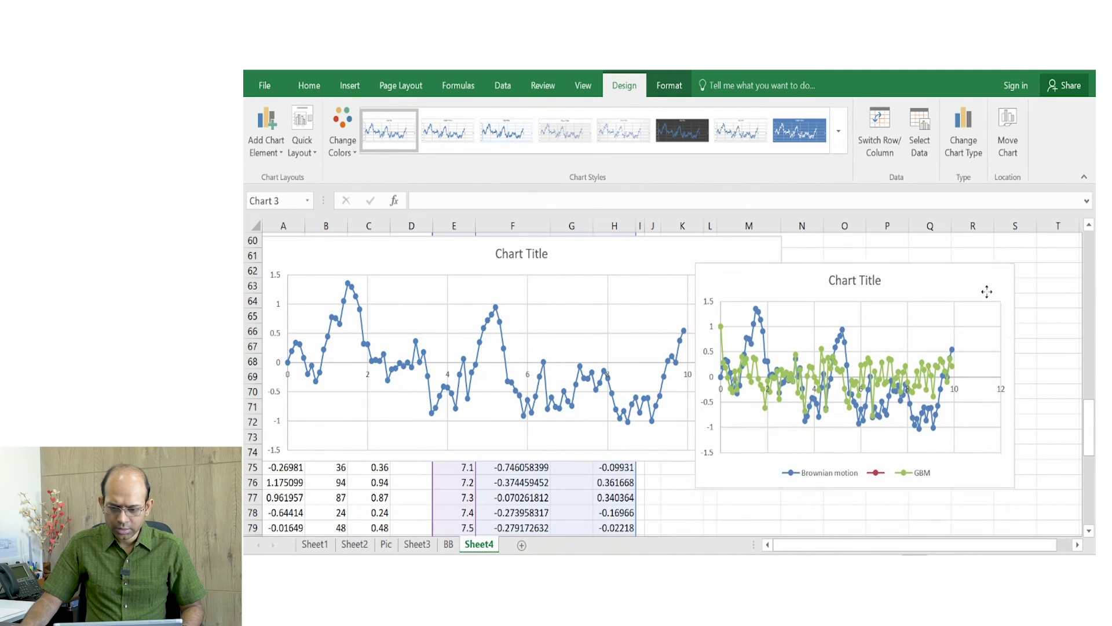
{"action": "left_click", "coordinate": [781, 504]}
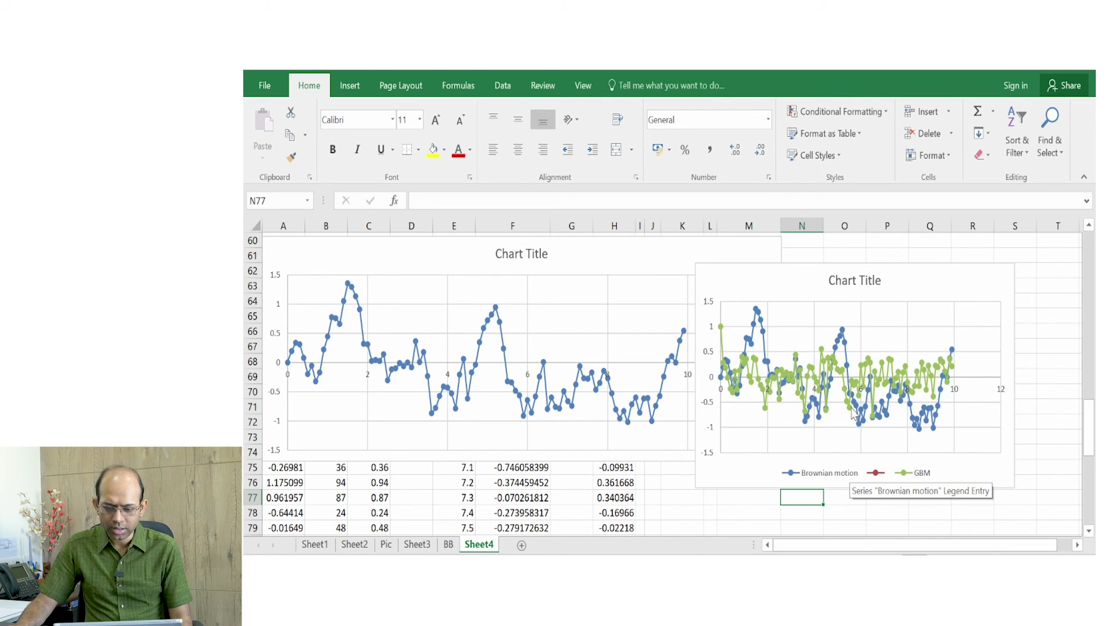
- Move the combined Brownian motion and GBM chart up the sheet to sit beside the GBM column, just below the a, b and x parameters
{"action": "left_click", "coordinate": [900, 262]}
{"action": "left_click_drag", "start_coordinate": [900, 262], "coordinate": [870, 245]}
{"action": "scroll", "coordinate": [951, 365], "scroll_direction": "up", "scroll_amount": 4}
{"action": "left_click_drag", "start_coordinate": [871, 308], "coordinate": [867, 287]}
{"action": "scroll", "coordinate": [867, 348], "scroll_direction": "up", "scroll_amount": 2}
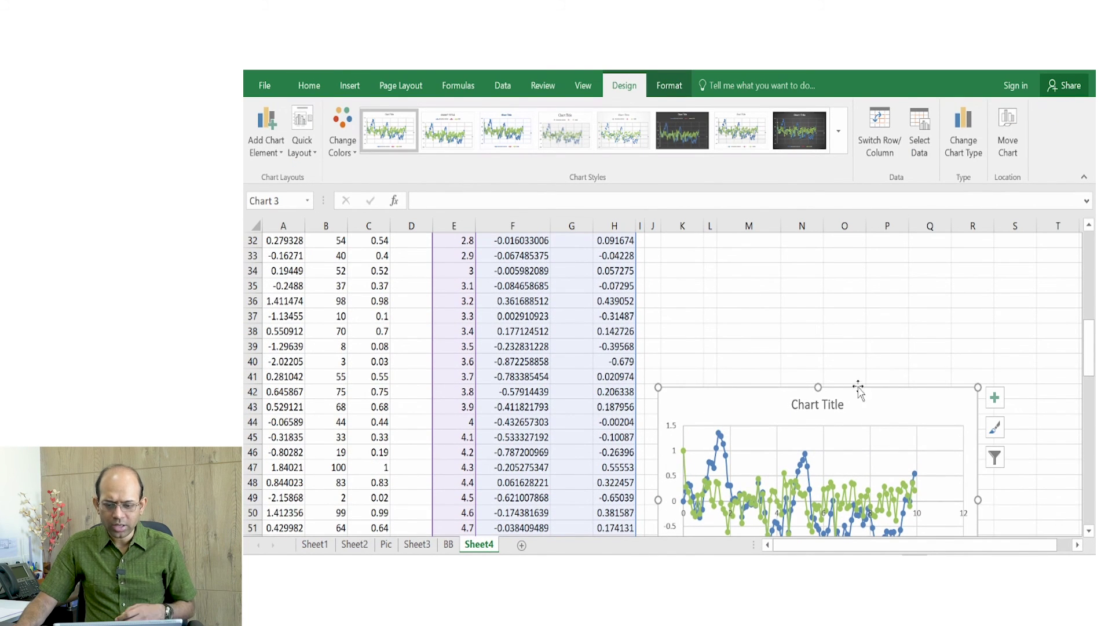
{"action": "left_click_drag", "start_coordinate": [858, 388], "coordinate": [846, 266]}
{"action": "scroll", "coordinate": [848, 267], "scroll_direction": "up", "scroll_amount": 2}
{"action": "left_click_drag", "start_coordinate": [847, 356], "coordinate": [838, 250]}
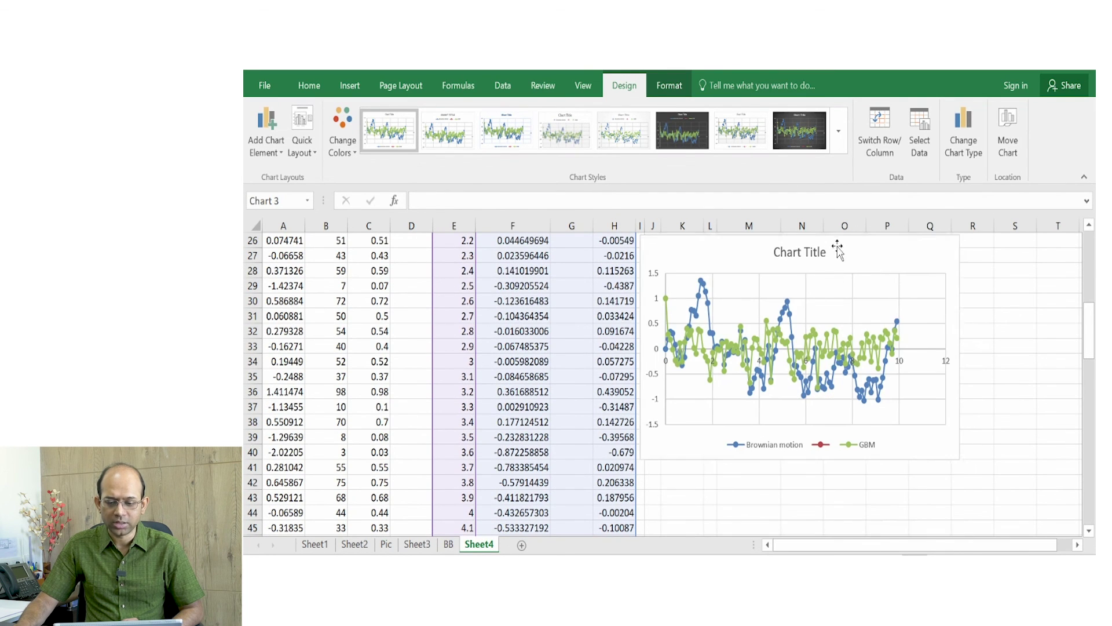
{"action": "scroll", "coordinate": [838, 251], "scroll_direction": "up", "scroll_amount": 3}
{"action": "left_click_drag", "start_coordinate": [852, 380], "coordinate": [845, 284]}
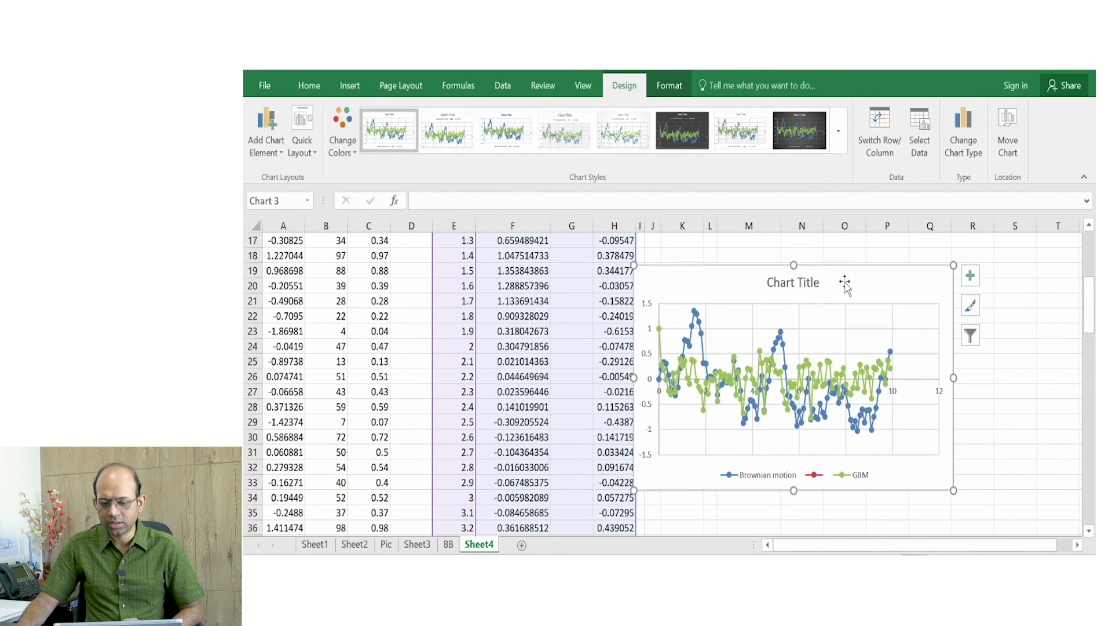
{"action": "scroll", "coordinate": [846, 316], "scroll_direction": "up", "scroll_amount": 3}
{"action": "left_click_drag", "start_coordinate": [843, 406], "coordinate": [840, 254]}
{"action": "scroll", "coordinate": [855, 342], "scroll_direction": "up", "scroll_amount": 2}
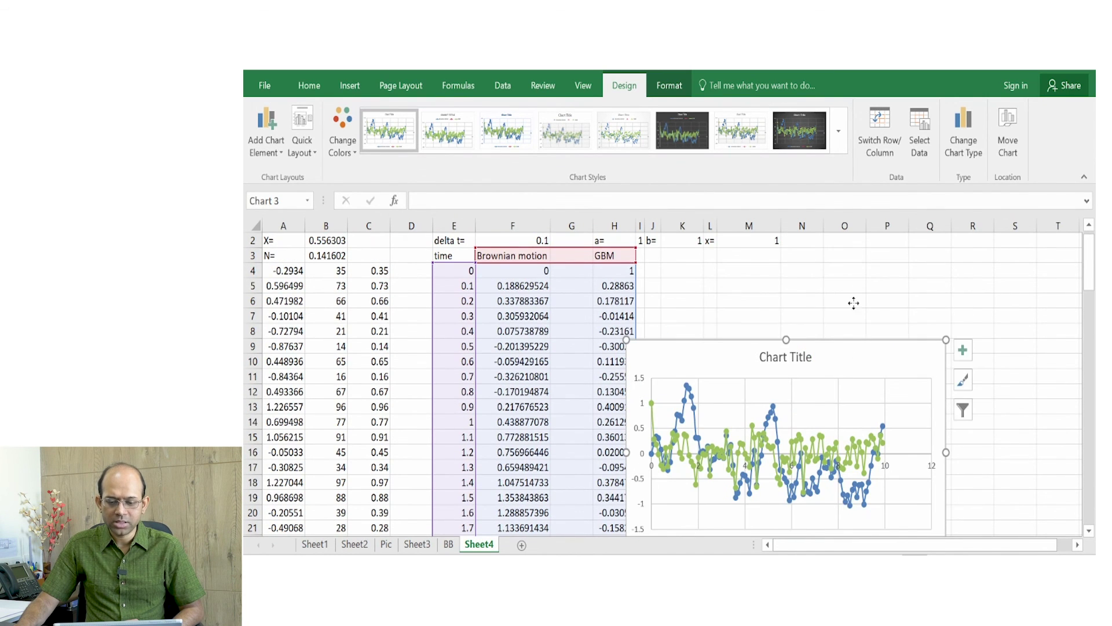
{"action": "left_click_drag", "start_coordinate": [854, 303], "coordinate": [852, 281]}
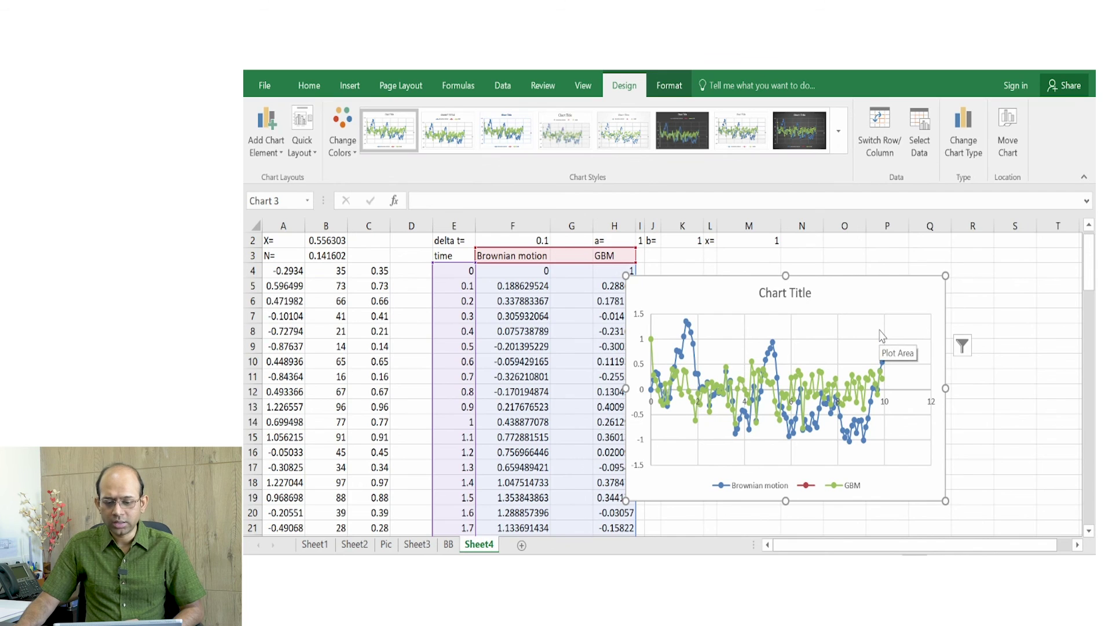
{"action": "scroll", "coordinate": [882, 337], "scroll_direction": "up", "scroll_amount": 1}
{"action": "left_click_drag", "start_coordinate": [856, 310], "coordinate": [873, 270]}
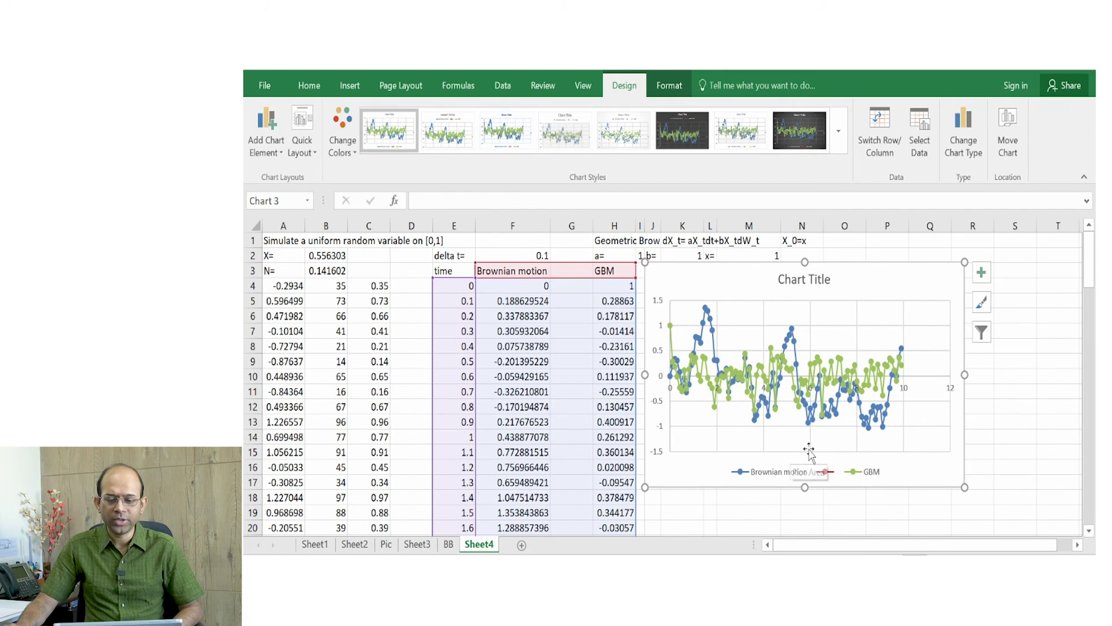
{"action": "left_click_drag", "start_coordinate": [876, 282], "coordinate": [880, 289]}
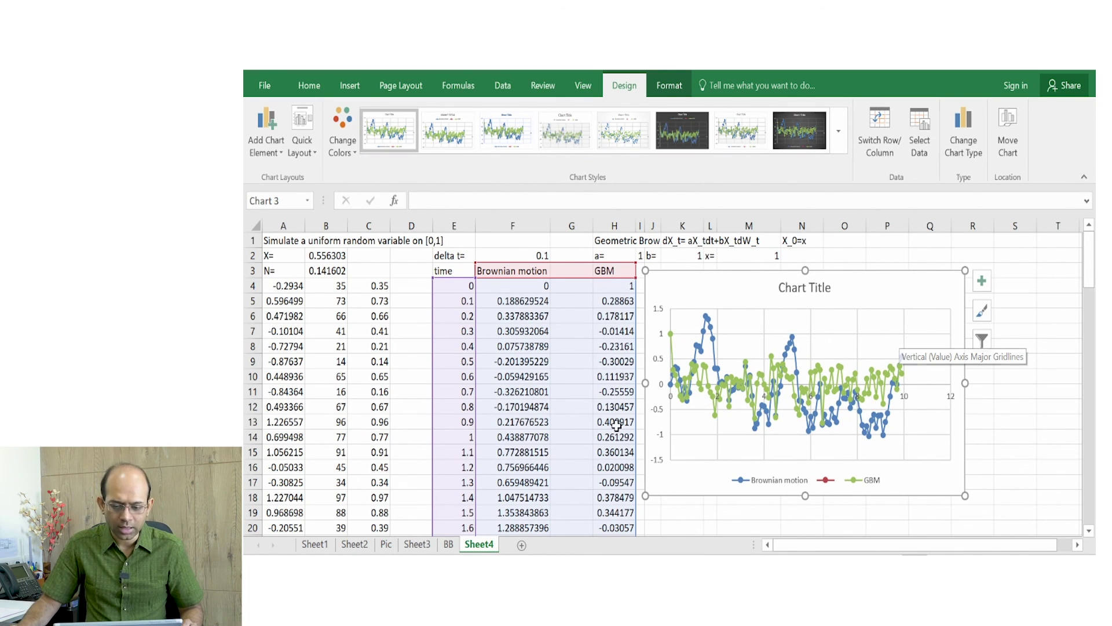
- Set the GBM parameter b in K2 to 0.001 and look at the effect on the chart
{"action": "left_click", "coordinate": [691, 255]}
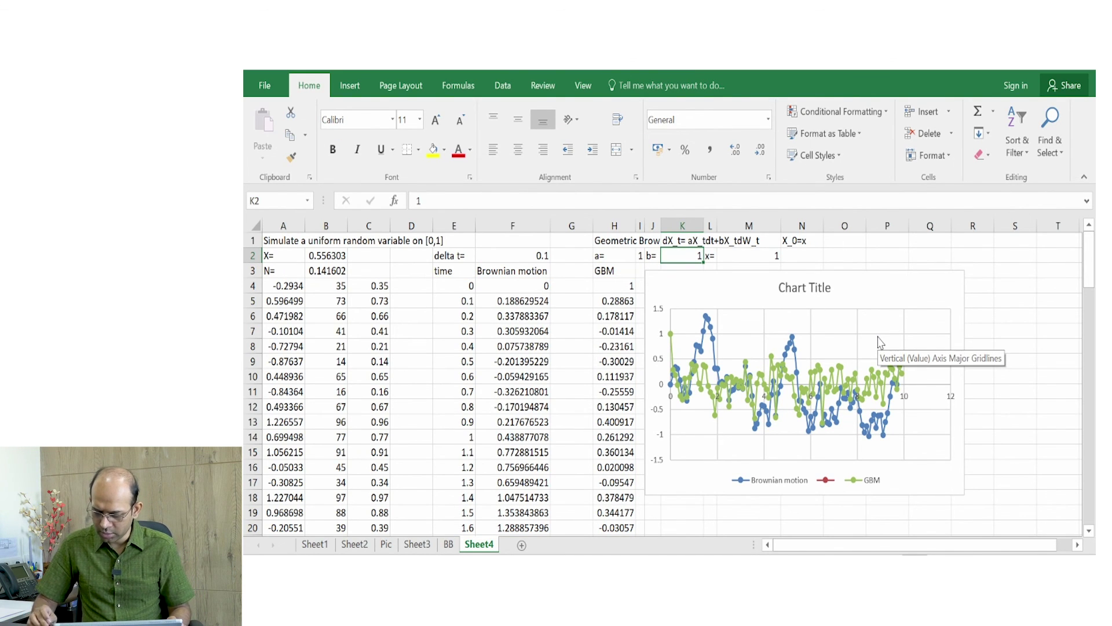
{"action": "type", "text": "0"}
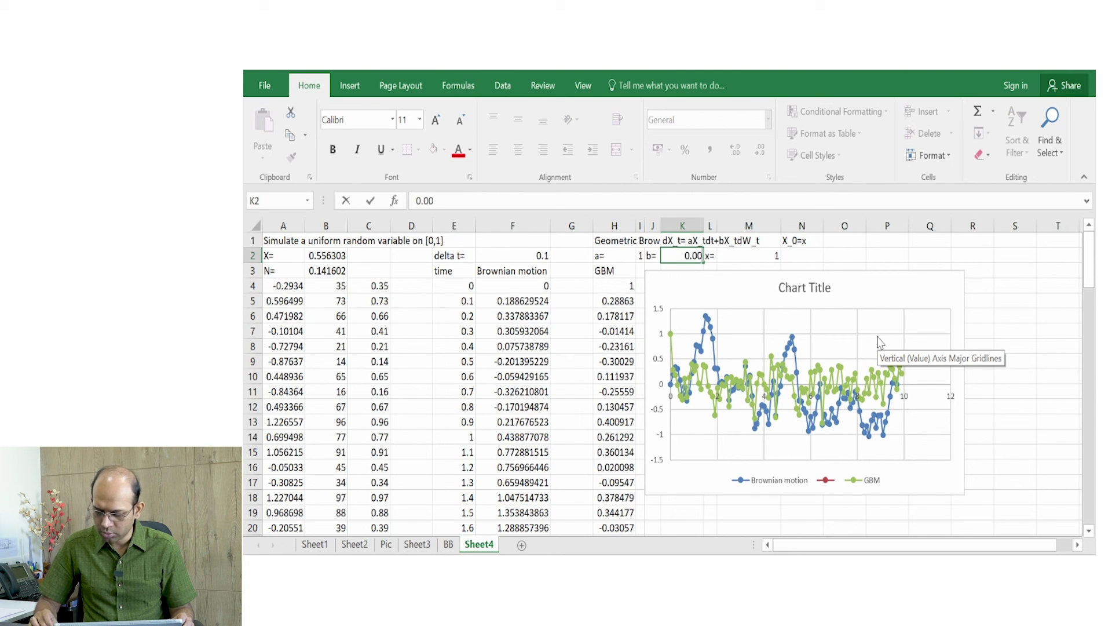
{"action": "key", "text": "Return"}
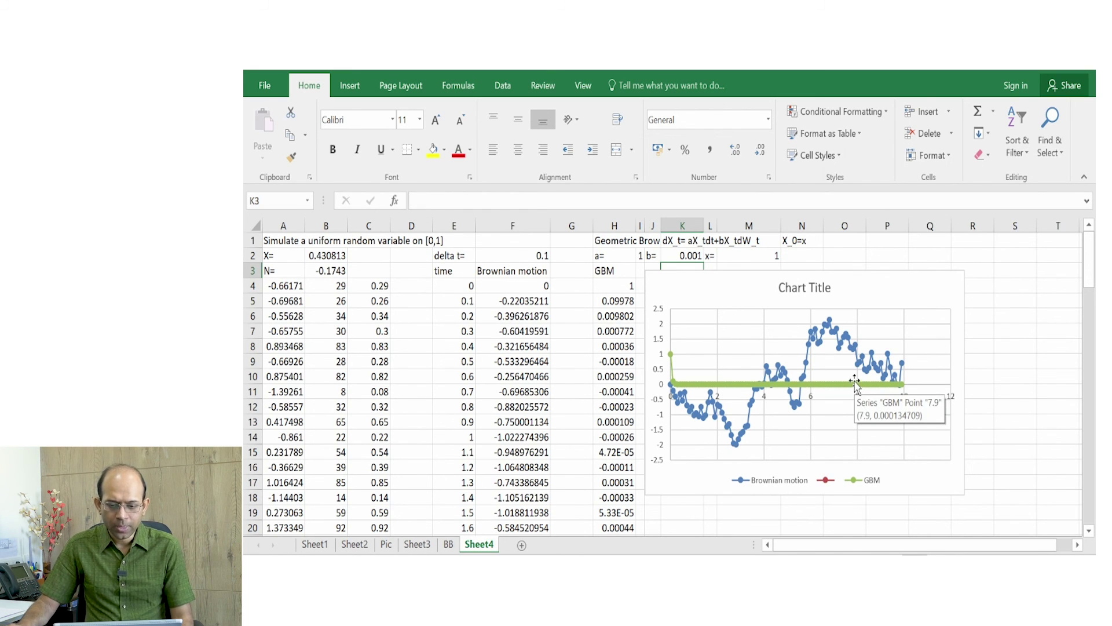
- Set the parameter b in K2 to 0 to remove the random term from the GBM series
{"action": "left_click", "coordinate": [690, 255]}
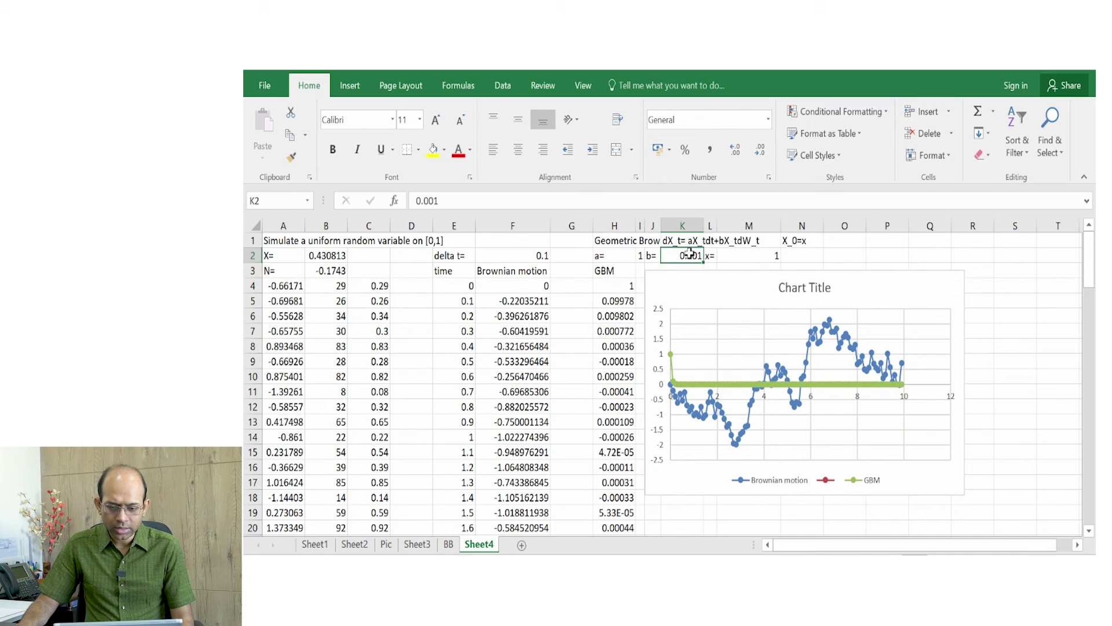
{"action": "type", "text": "0"}
{"action": "key", "text": "Return"}
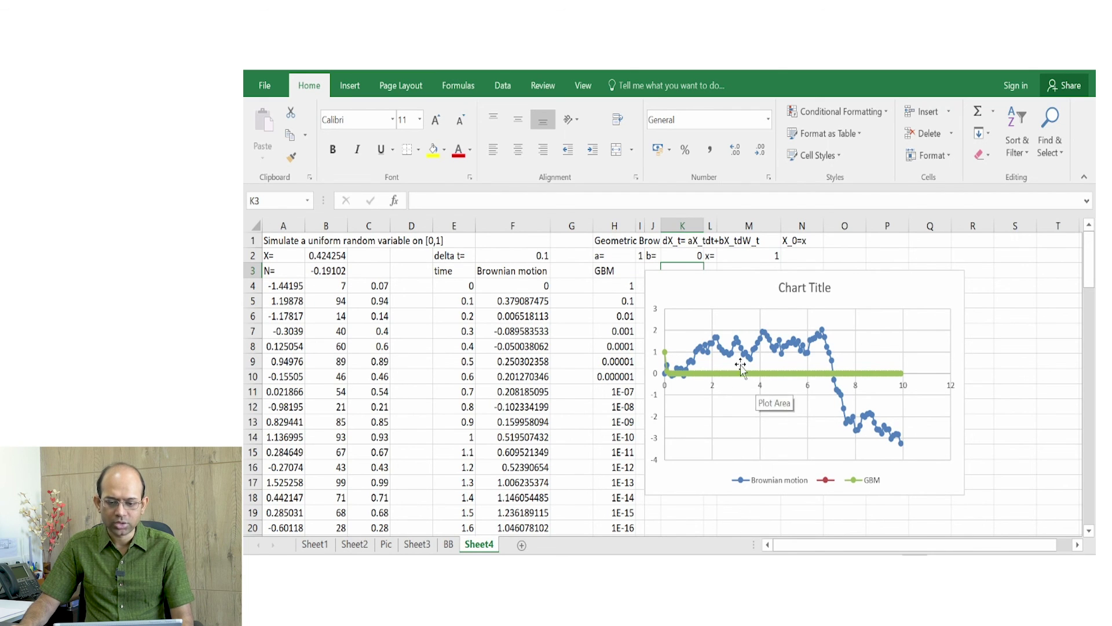
- Set the parameter b in K2 to 0.5 and compare the GBM and Brownian motion curves
{"action": "left_click", "coordinate": [693, 255]}
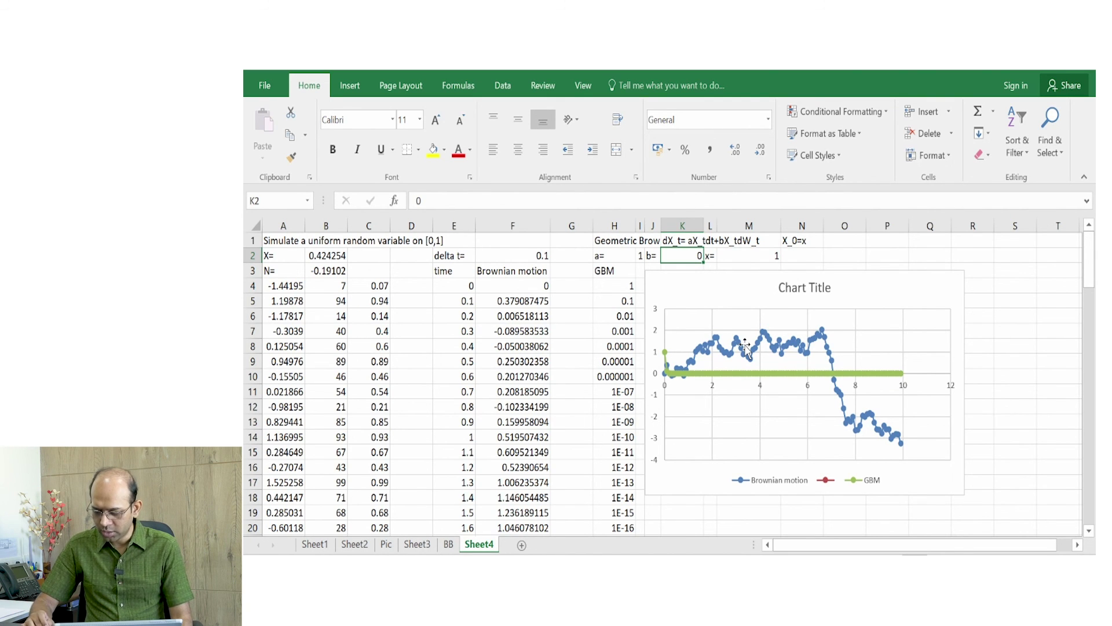
{"action": "type", "text": "0.5"}
{"action": "key", "text": "Return"}
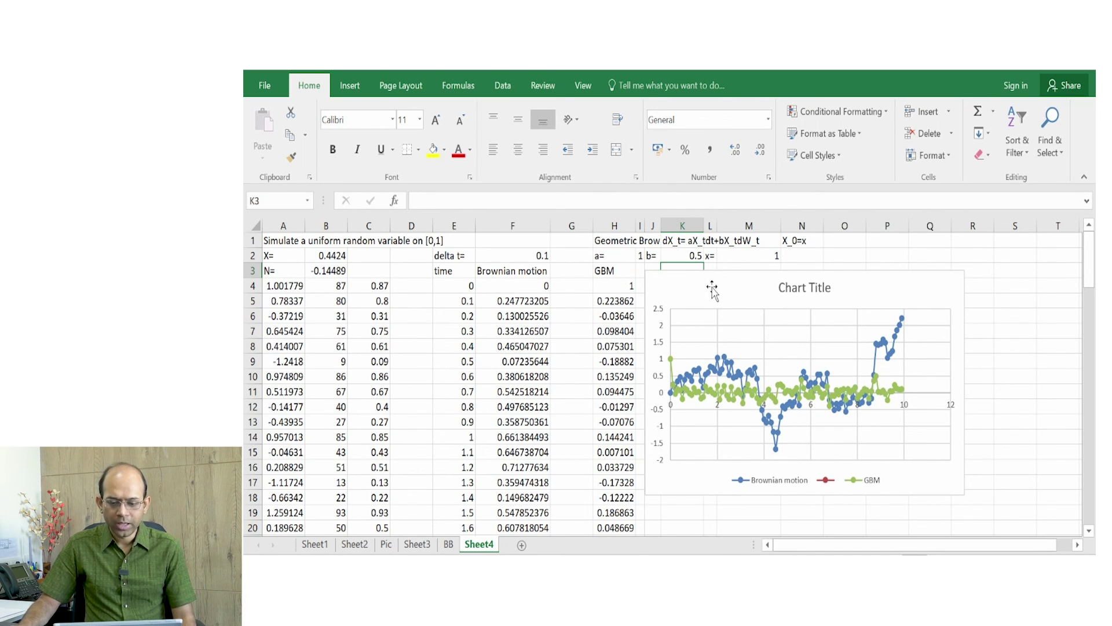
- Set the parameter b in K2 to 10 to amplify the GBM fluctuations
{"action": "left_click", "coordinate": [690, 253]}
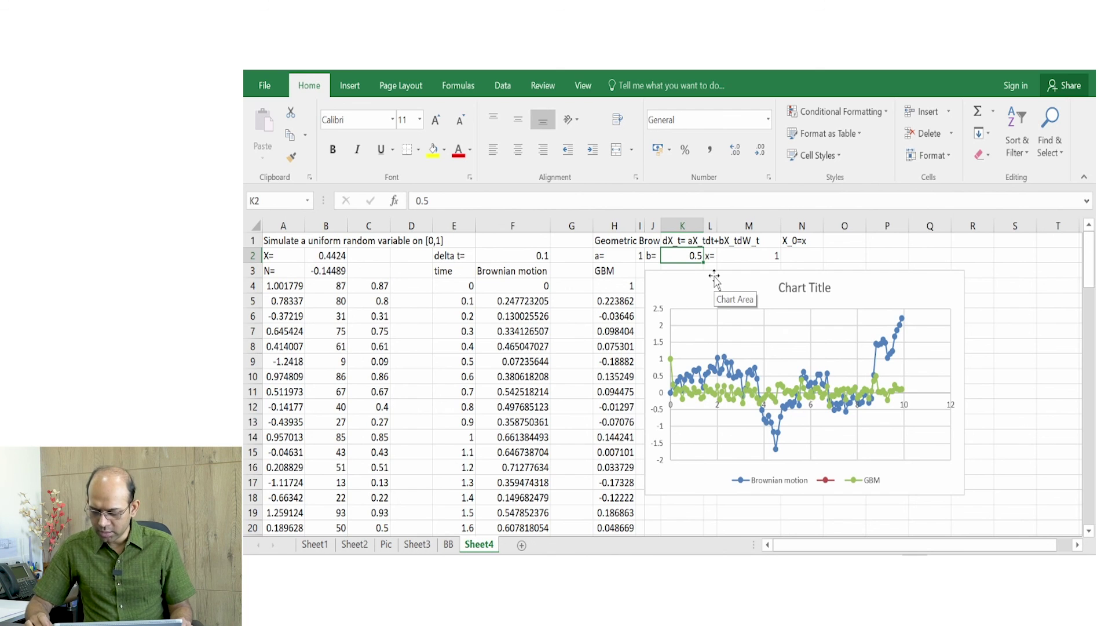
{"action": "type", "text": "10"}
{"action": "key", "text": "Return"}
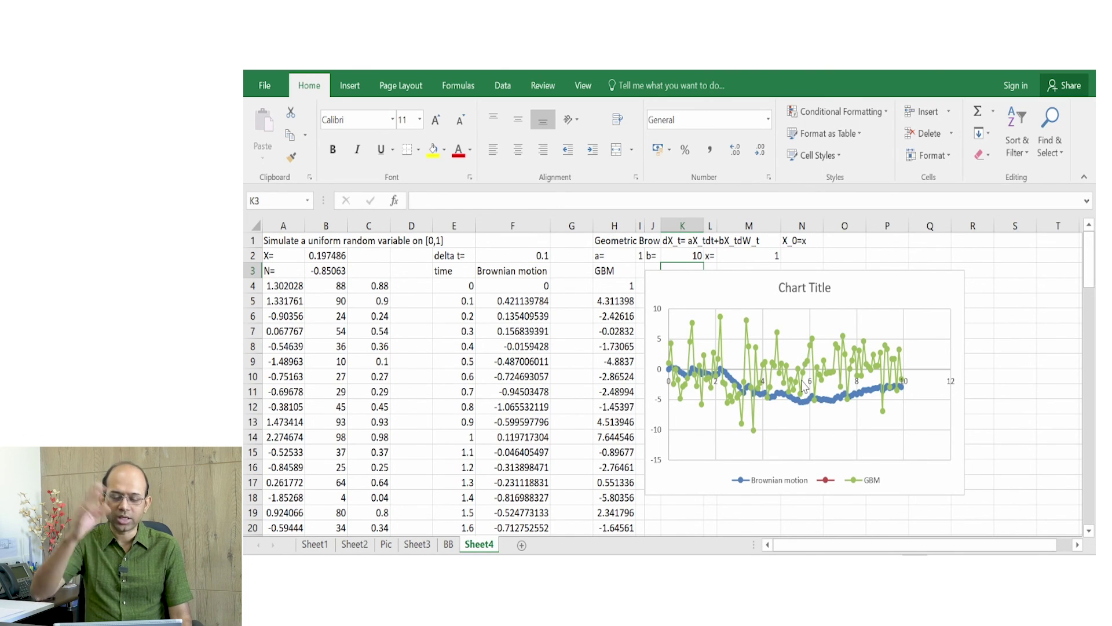
- Examine the GBM curve on the chart and set the parameter b in K2 back to 1
{"action": "mouse_move", "coordinate": [804, 387]}
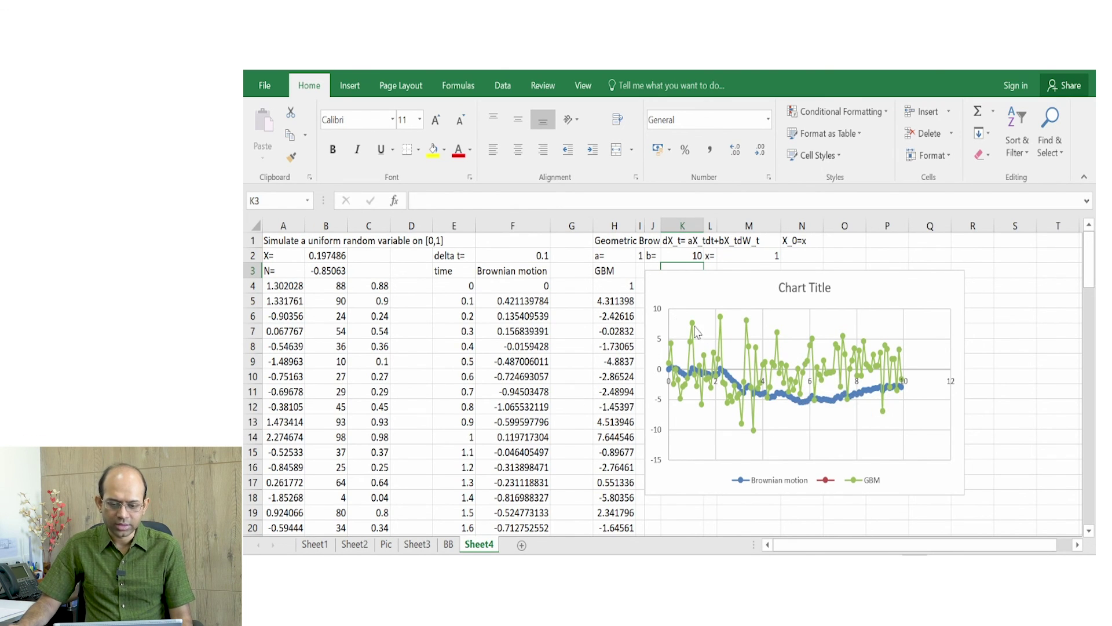
{"action": "left_click", "coordinate": [682, 254]}
{"action": "type", "text": "1"}
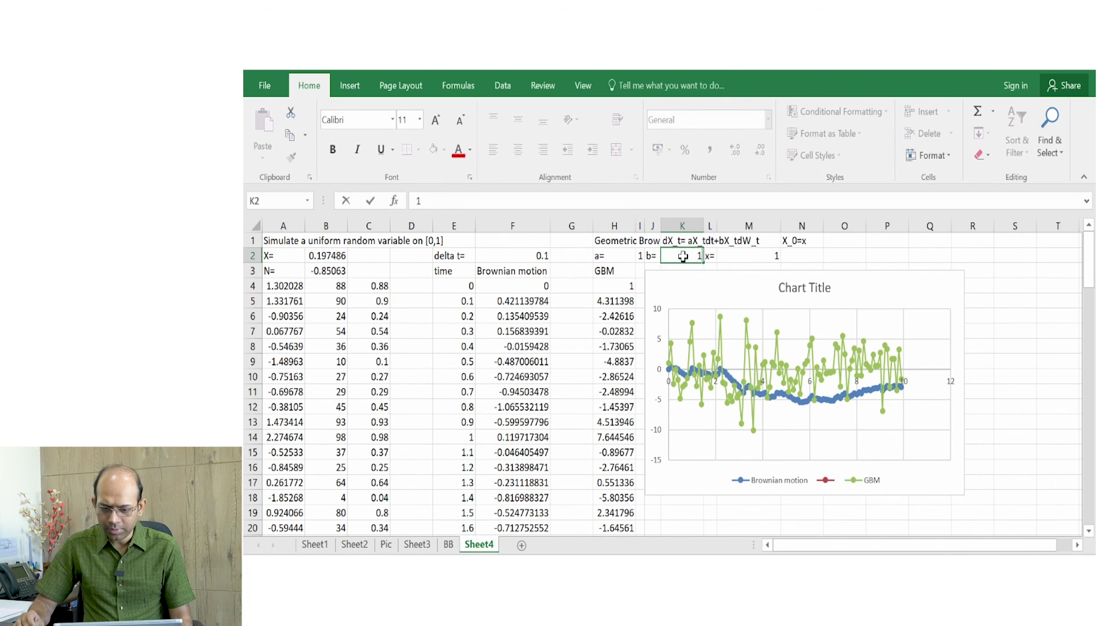
{"action": "key", "text": "Return"}
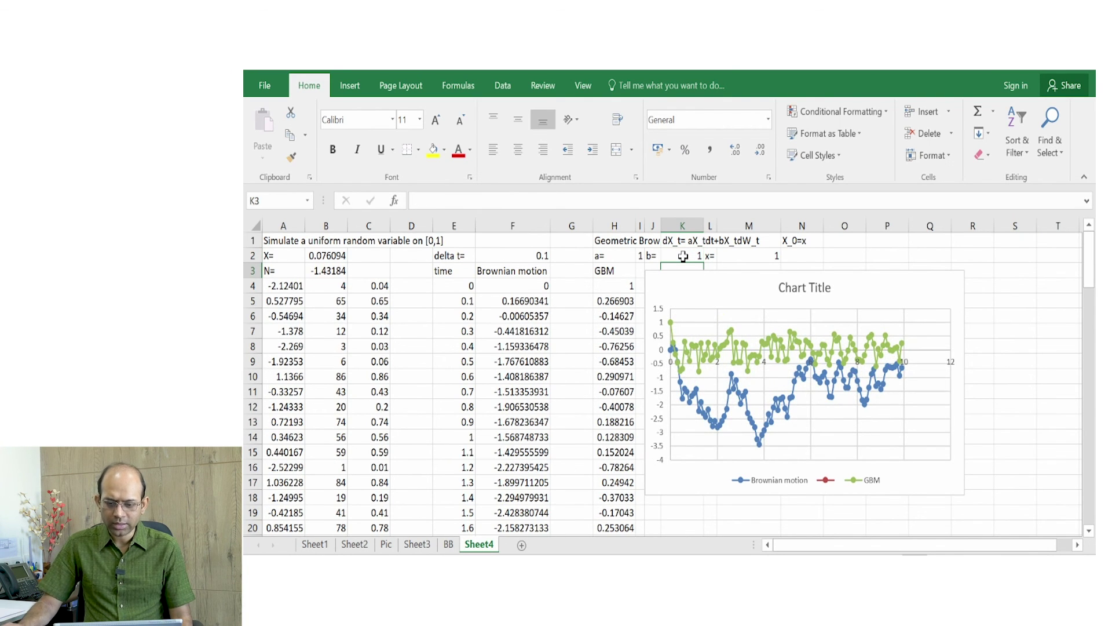
- Try the values 100 and 3 for the parameter a in I2 to compare the GBM curves
{"action": "left_click", "coordinate": [640, 256]}
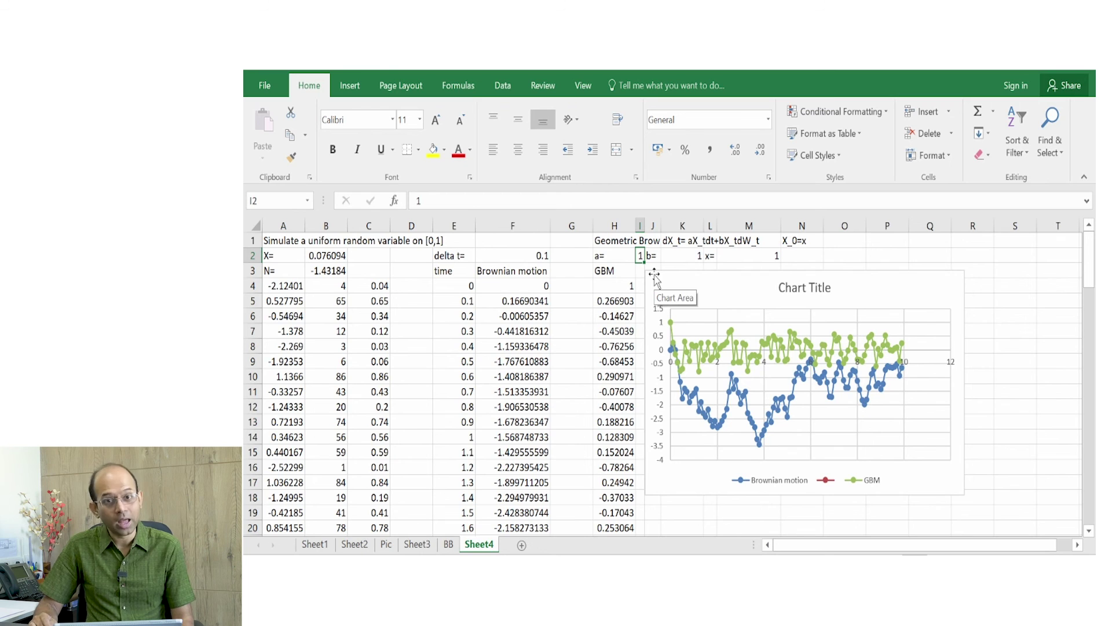
{"action": "type", "text": "100"}
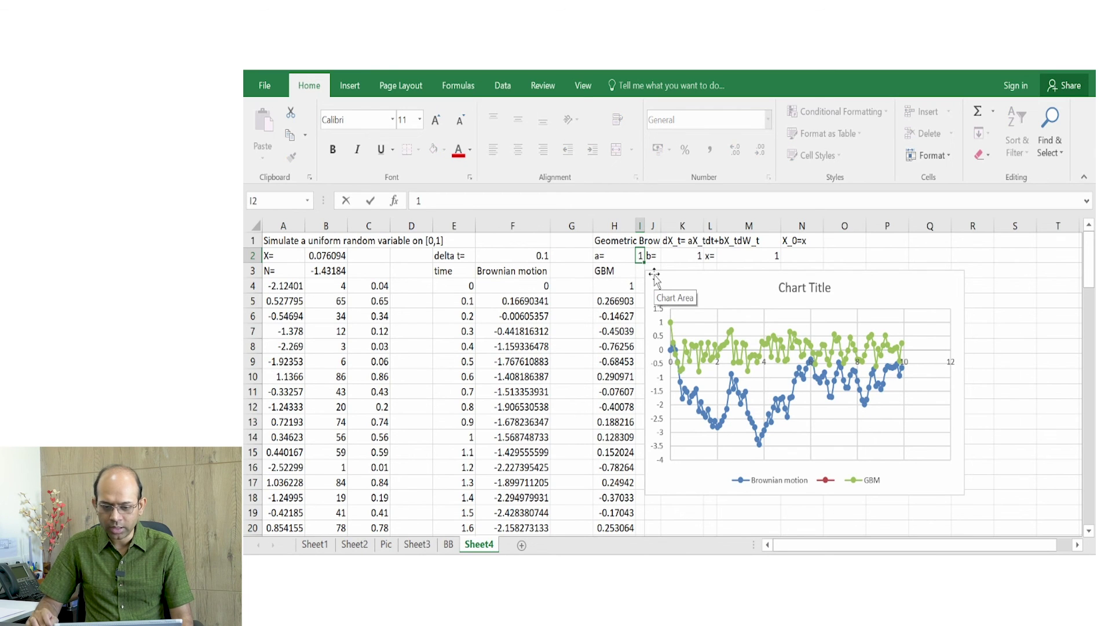
{"action": "key", "text": "Return"}
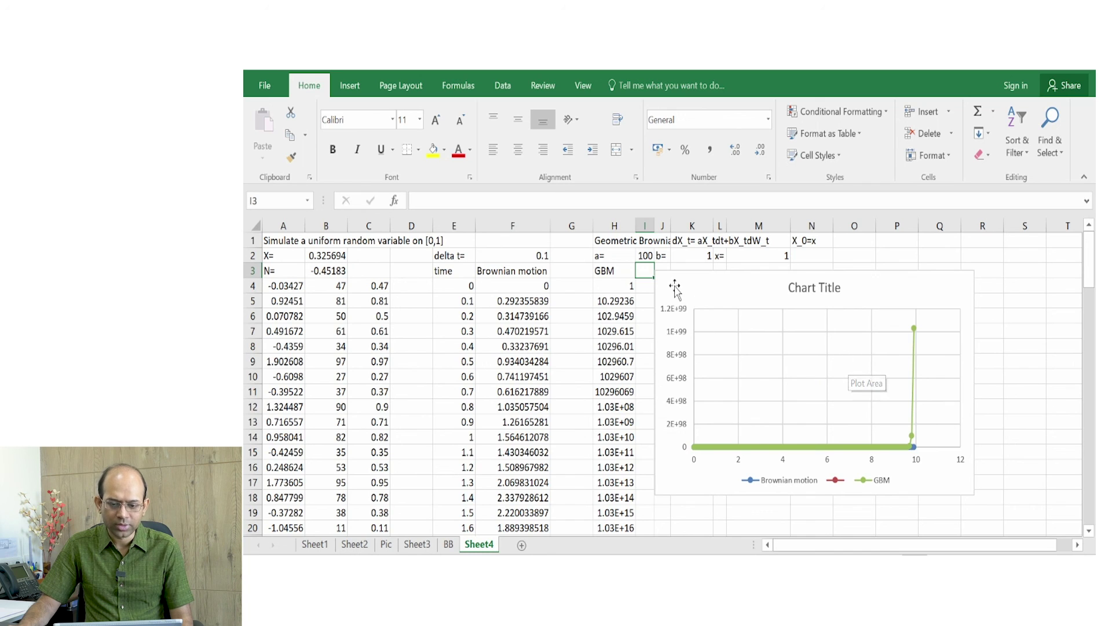
{"action": "left_click", "coordinate": [645, 255]}
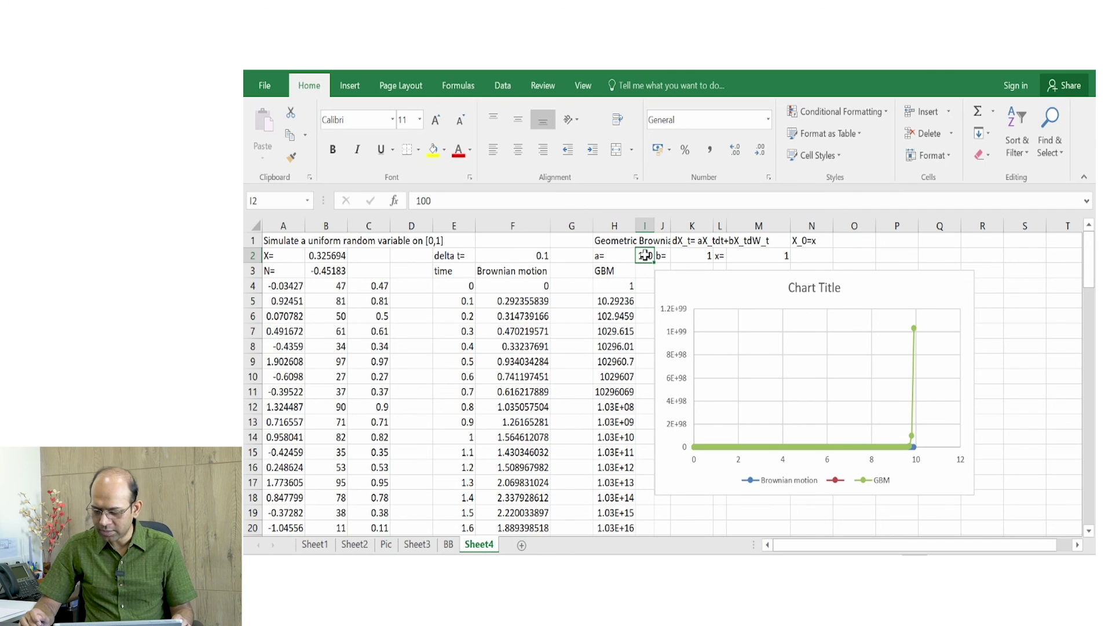
{"action": "type", "text": "3"}
{"action": "key", "text": "Return"}
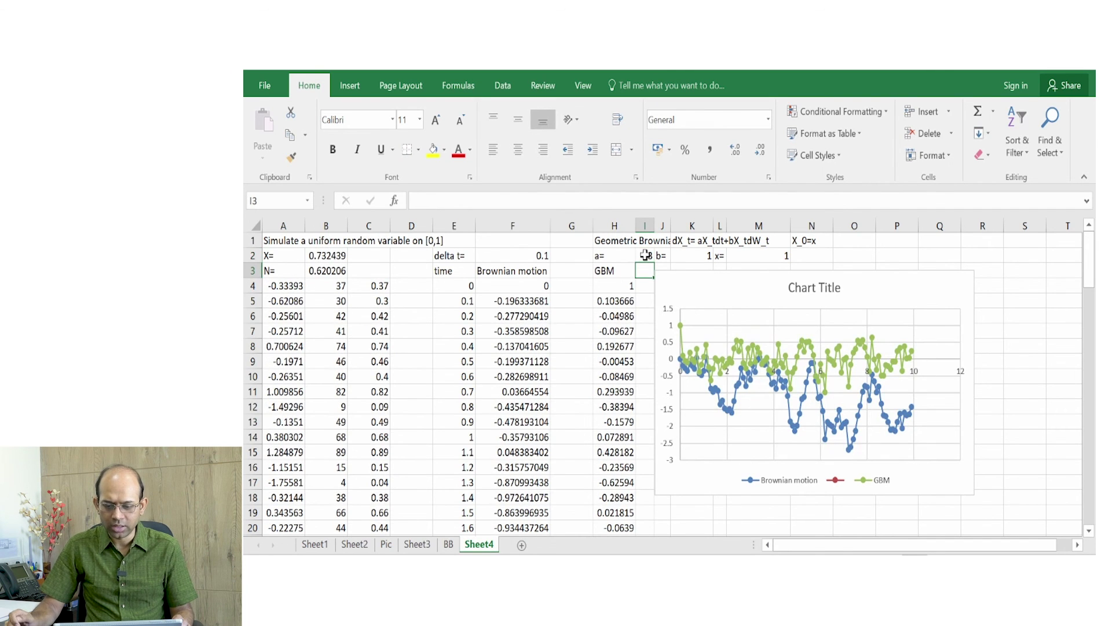
- Try the value 10 for the parameter a in I2 and return it to 1
{"action": "left_click", "coordinate": [645, 254]}
{"action": "type", "text": "10"}
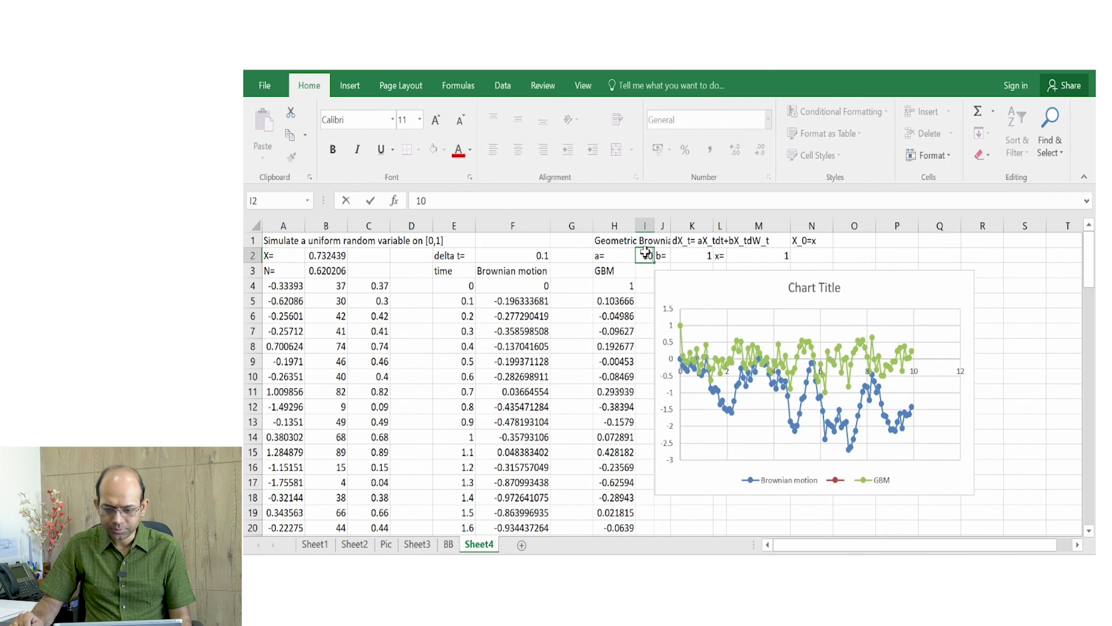
{"action": "key", "text": "Return"}
{"action": "key", "text": "Up"}
{"action": "type", "text": "1"}
{"action": "key", "text": "ctrl+Return"}
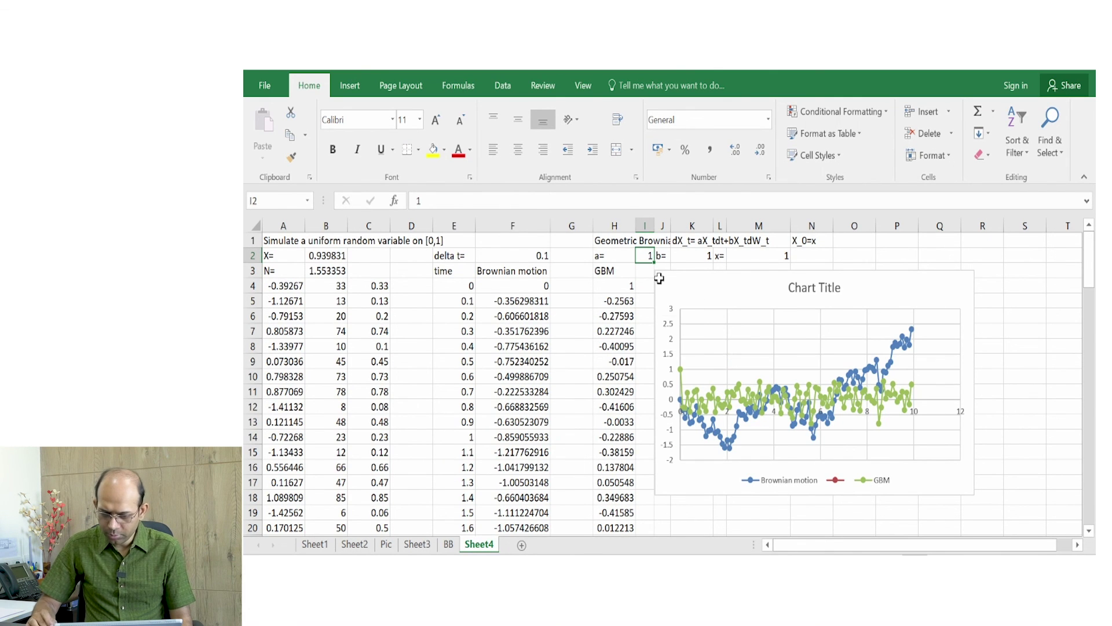
- Try the values 10 and 5 for the parameter a in I2 and compare the GBM and Brownian motion curves
{"action": "type", "text": "10"}
{"action": "key", "text": "ctrl+Return"}
{"action": "type", "text": "10"}
{"action": "key", "text": "Return"}
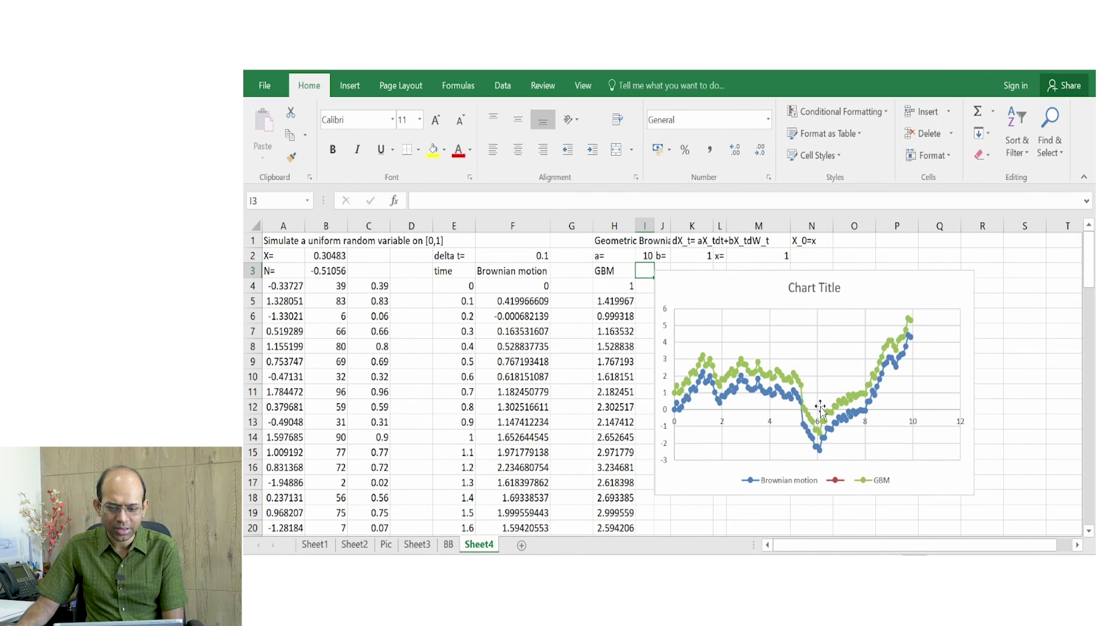
{"action": "left_click", "coordinate": [645, 255]}
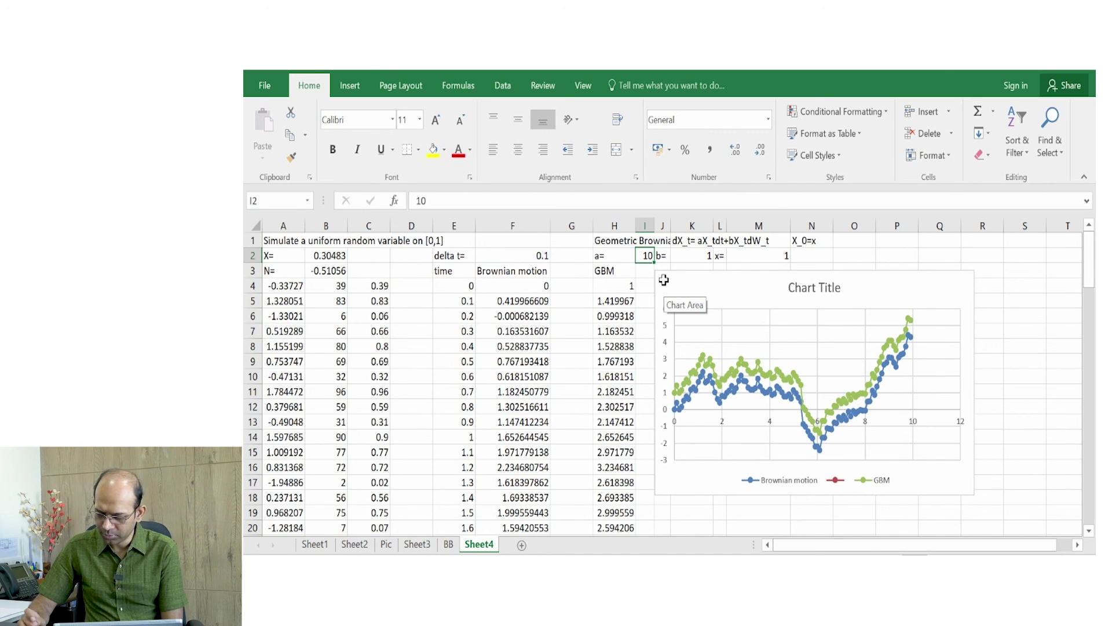
{"action": "type", "text": "5"}
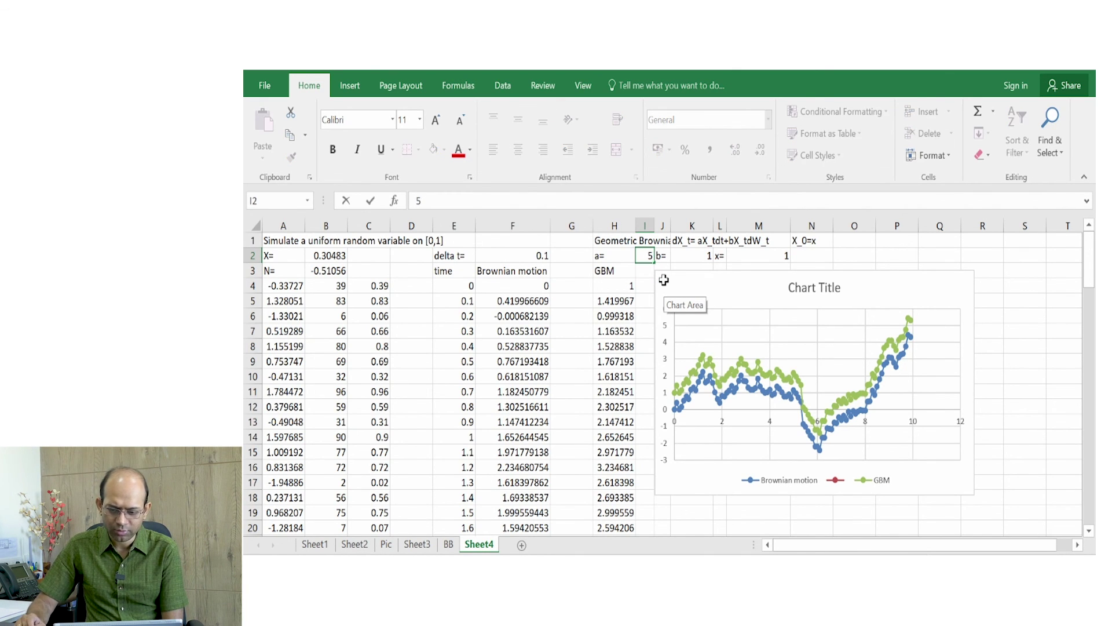
{"action": "key", "text": "Return"}
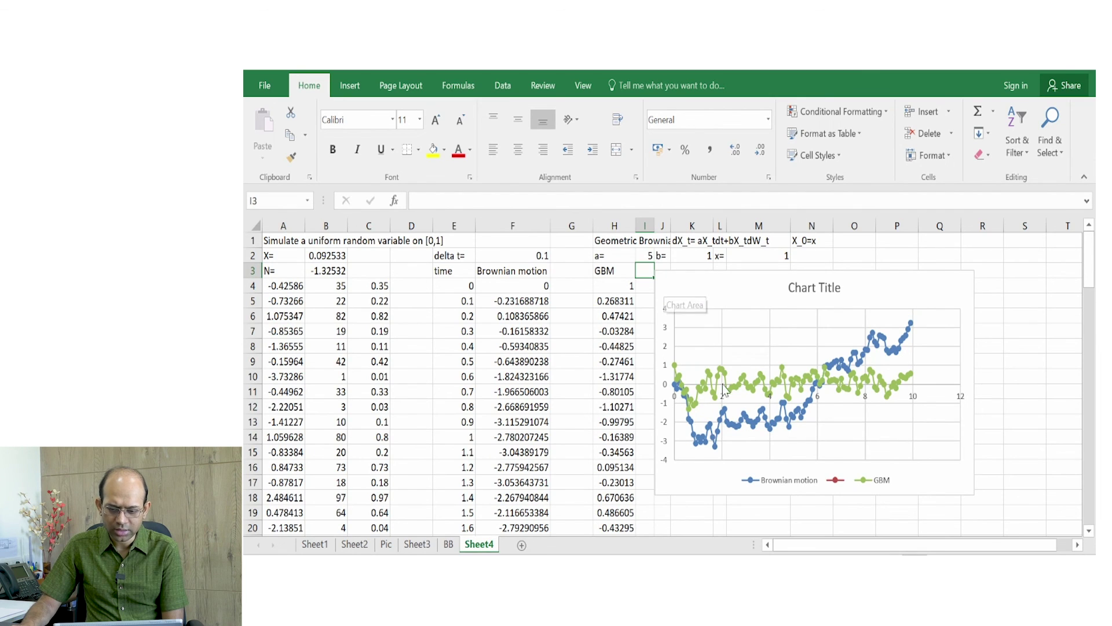
- Set the parameter a in I2 to -5 to test a negative drift
{"action": "left_click", "coordinate": [641, 253]}
{"action": "type", "text": "-5"}
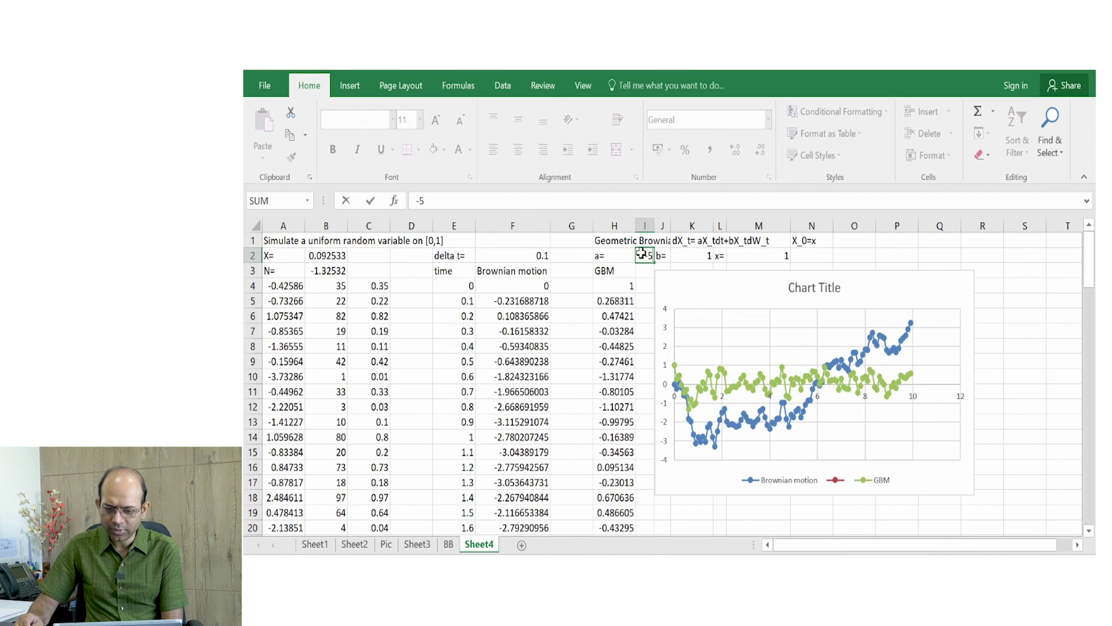
{"action": "key", "text": "Return"}
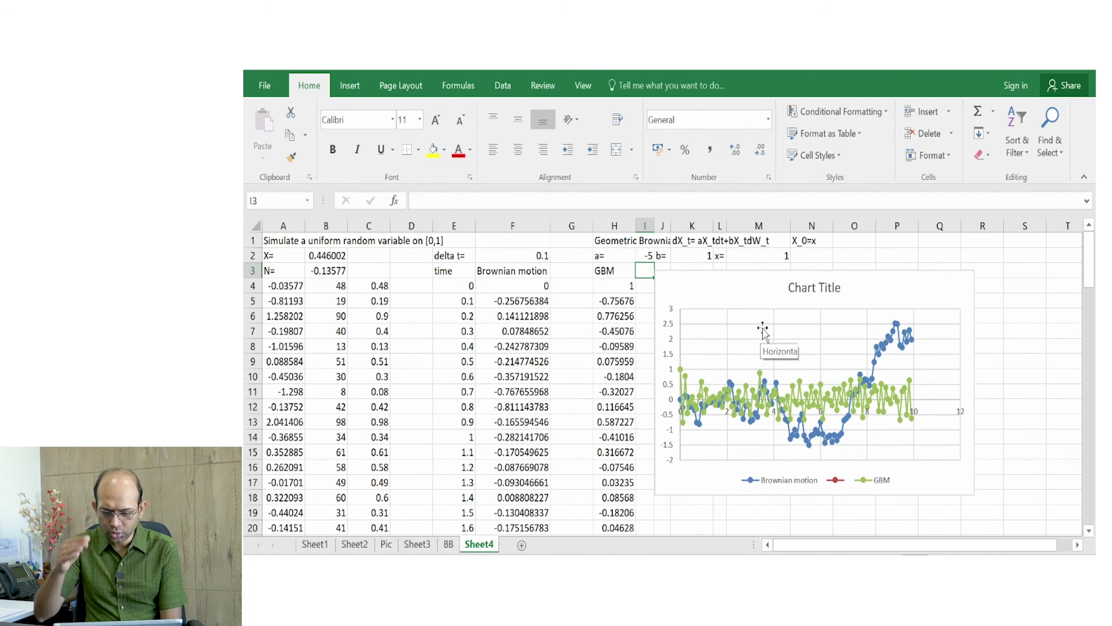
{"action": "left_click", "coordinate": [645, 255]}
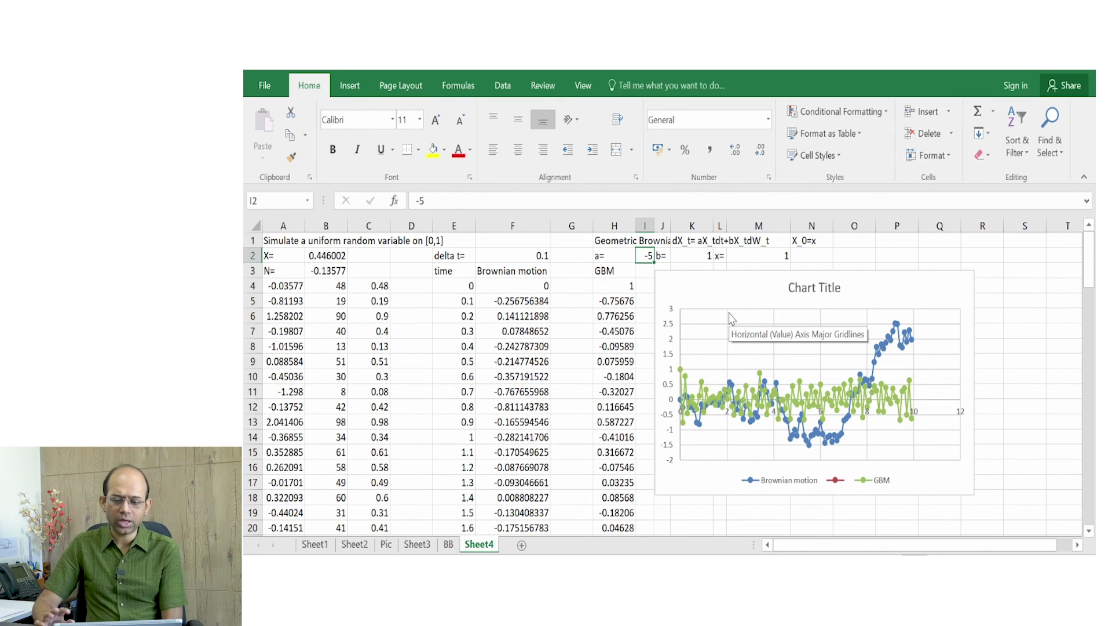
- Set the GBM starting value x in M2 to 10
{"action": "left_click", "coordinate": [786, 257]}
{"action": "type", "text": "1"}
{"action": "key", "text": "ctrl+Return"}
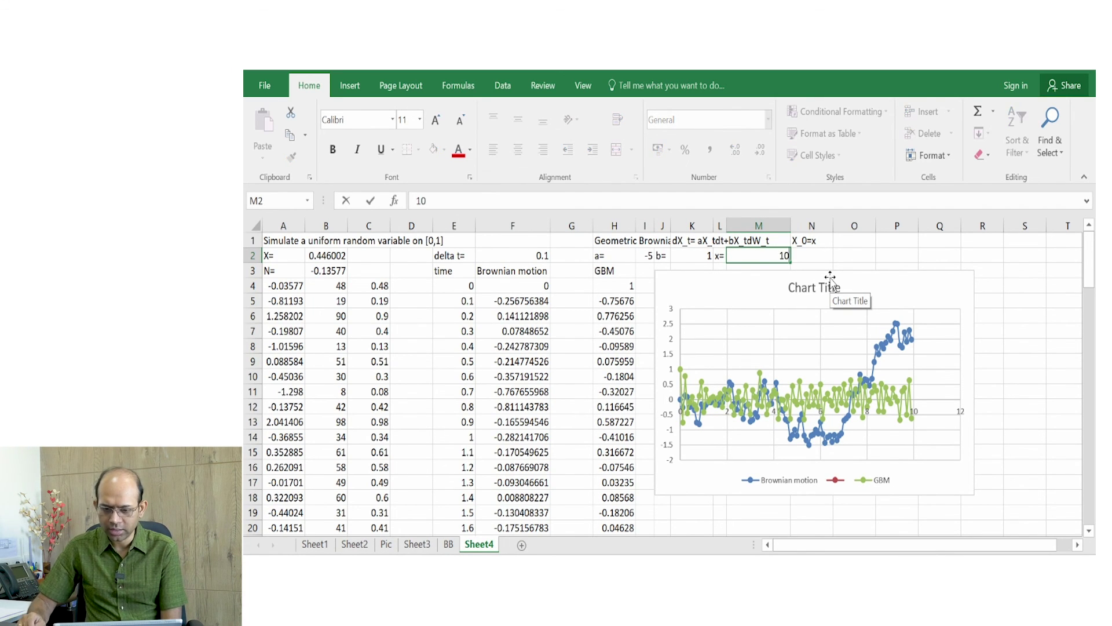
{"action": "type", "text": "0"}
{"action": "key", "text": "Return"}
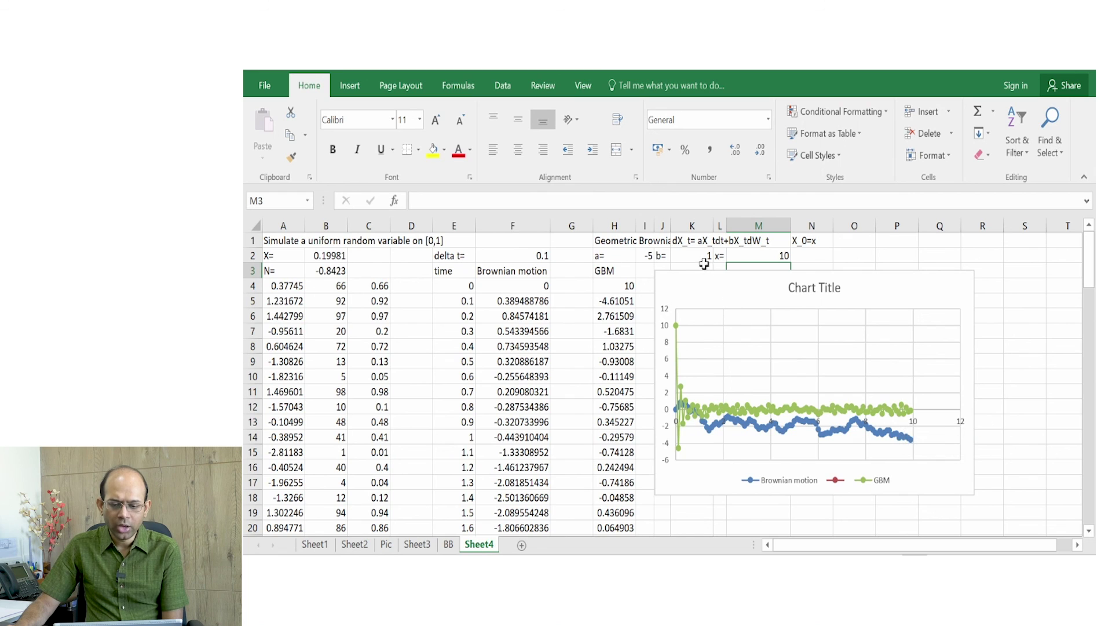
- Set the GBM starting value x in M2 to 0
{"action": "left_click", "coordinate": [756, 255]}
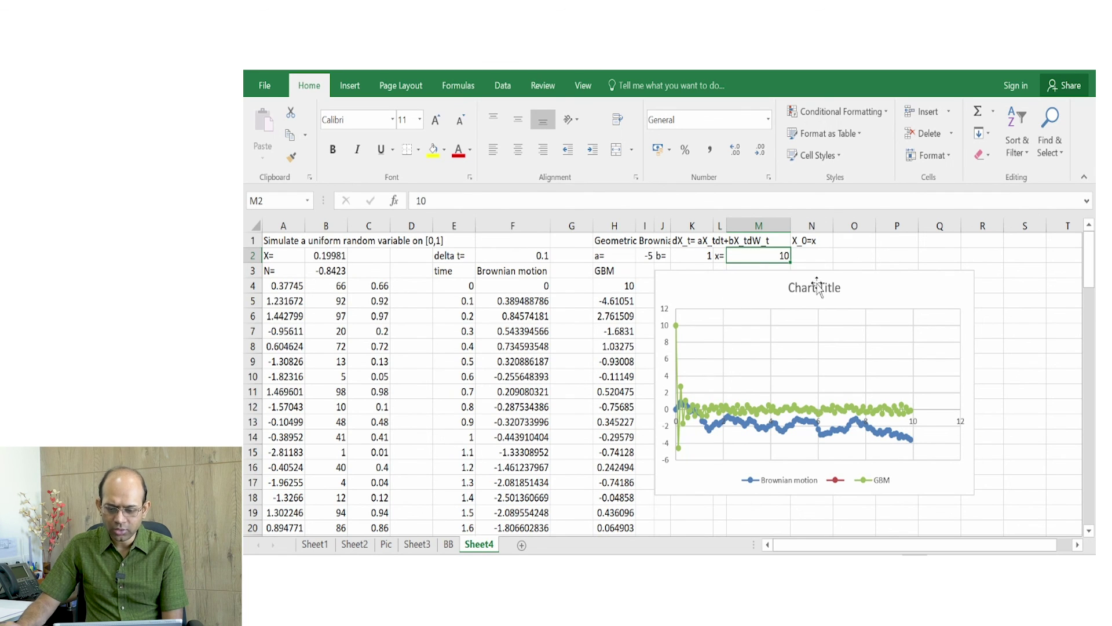
{"action": "type", "text": "0"}
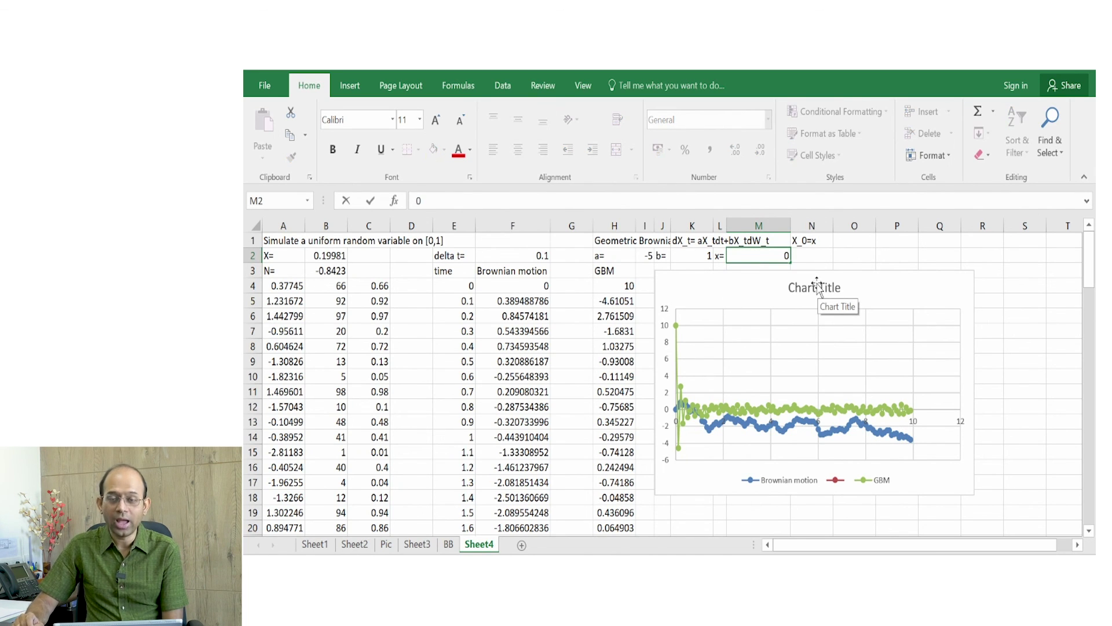
{"action": "key", "text": "Return"}
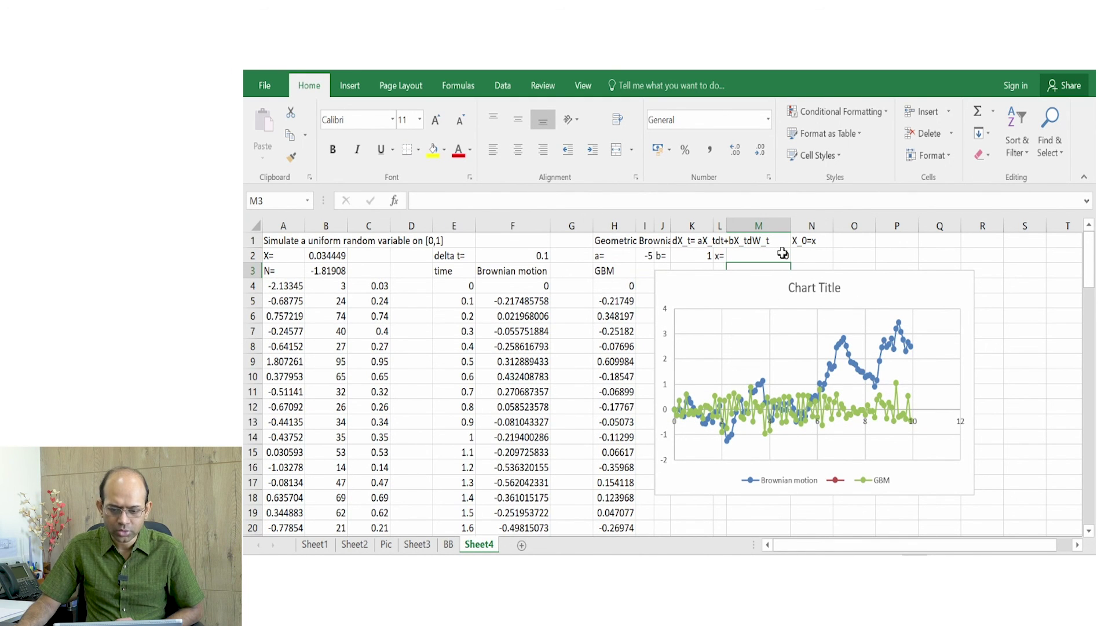
- Set the parameter a in I2 to 1 for the GBM series
{"action": "left_click", "coordinate": [645, 255]}
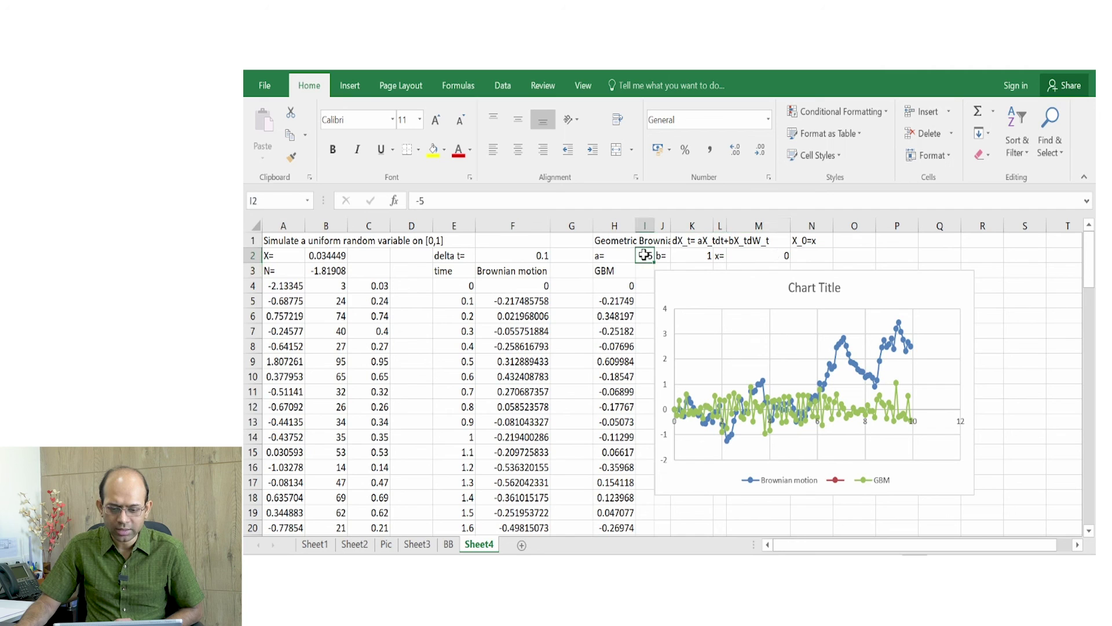
{"action": "type", "text": "1"}
{"action": "key", "text": "Return"}
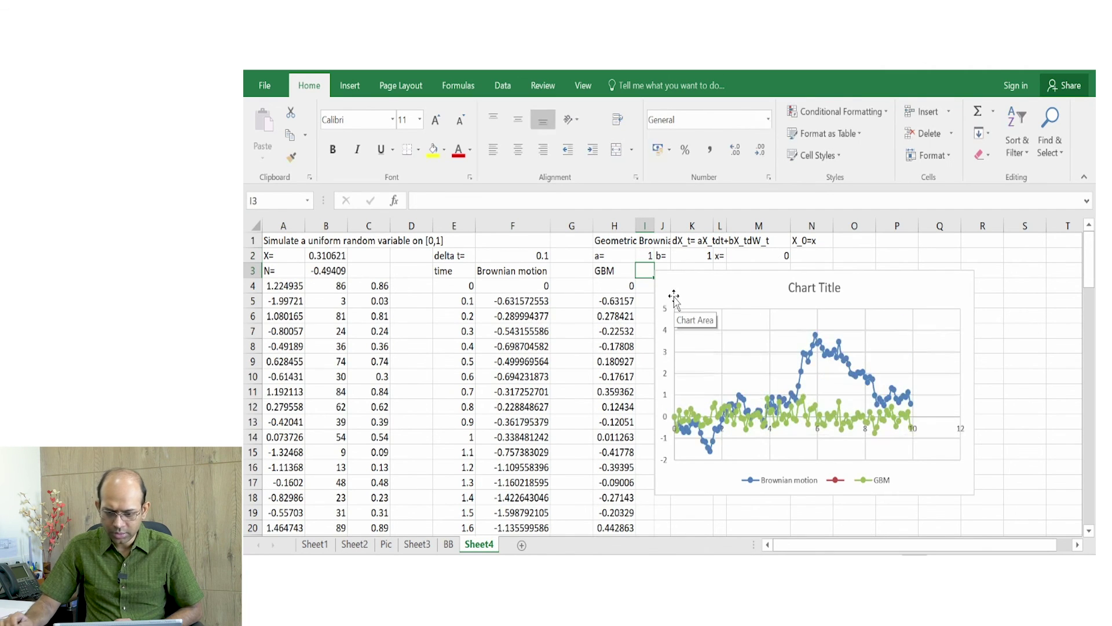
- Correct the first GBM step in H5 by adding the previous value, giving =H4+ I$2*H4*F$2+K$2*SQRT(F$2)*A5
{"action": "left_click", "coordinate": [615, 301]}
{"action": "left_click", "coordinate": [425, 200]}
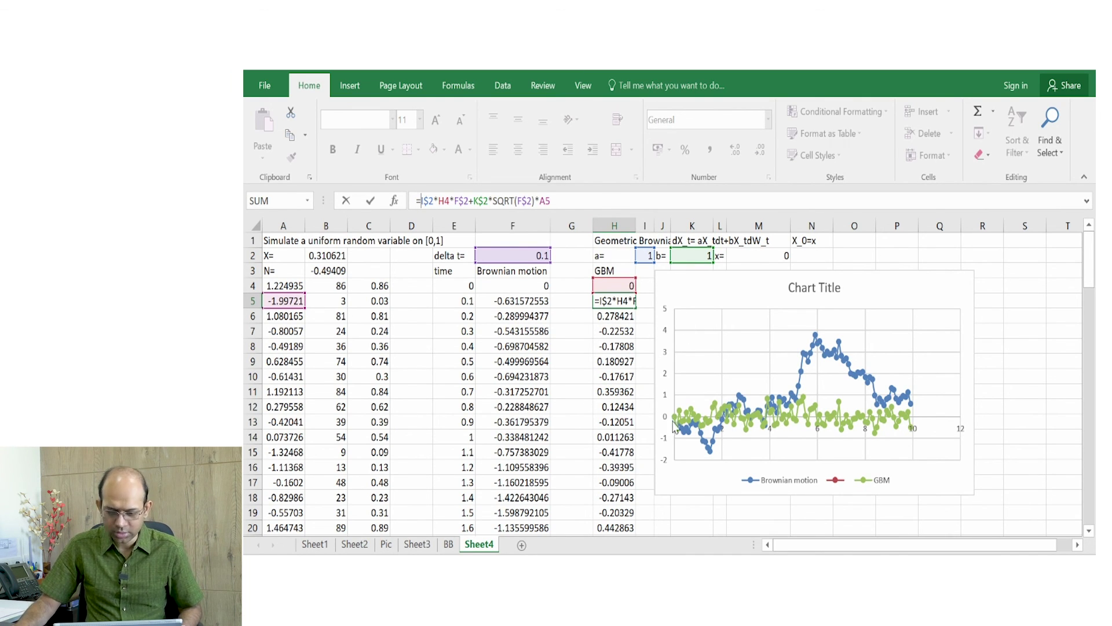
{"action": "key", "text": "Return"}
{"action": "left_click", "coordinate": [614, 286]}
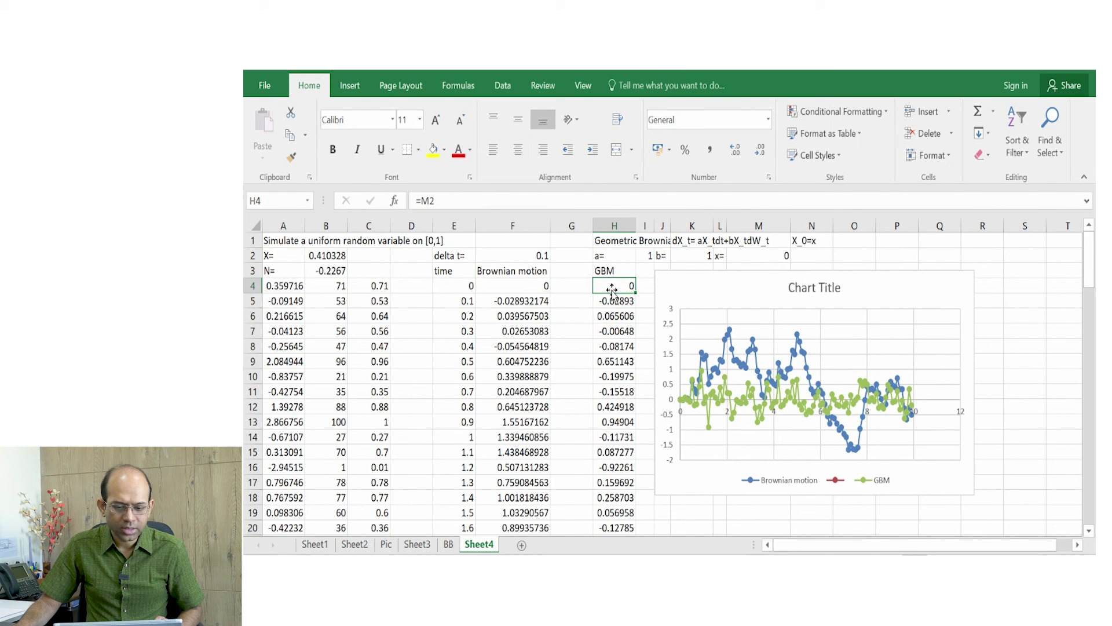
{"action": "left_click", "coordinate": [609, 301]}
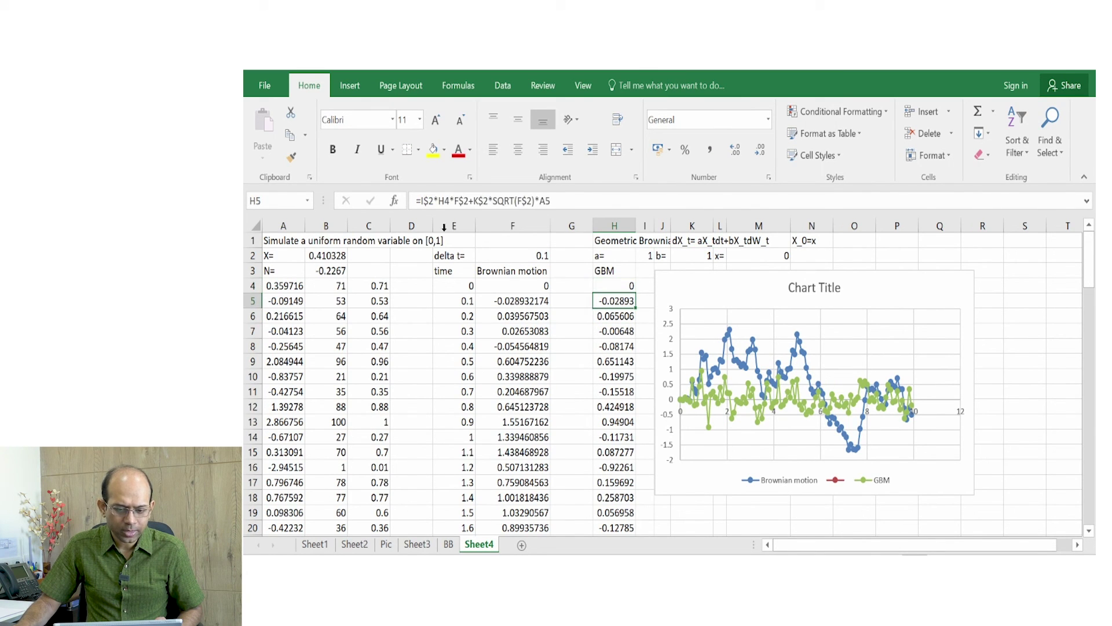
{"action": "left_click", "coordinate": [421, 201]}
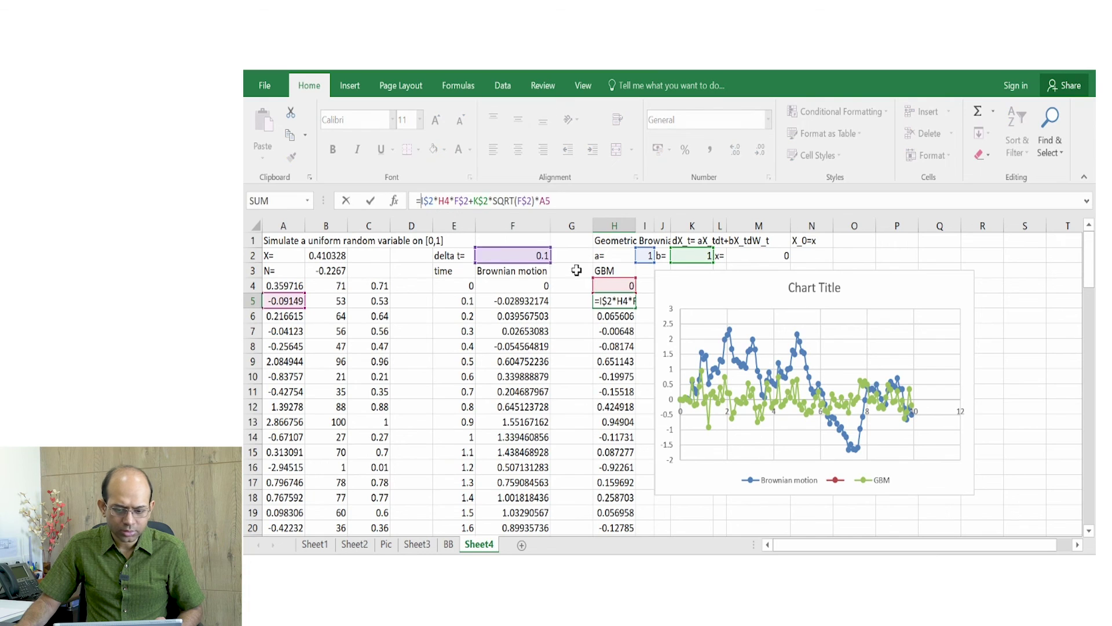
{"action": "left_click", "coordinate": [607, 284]}
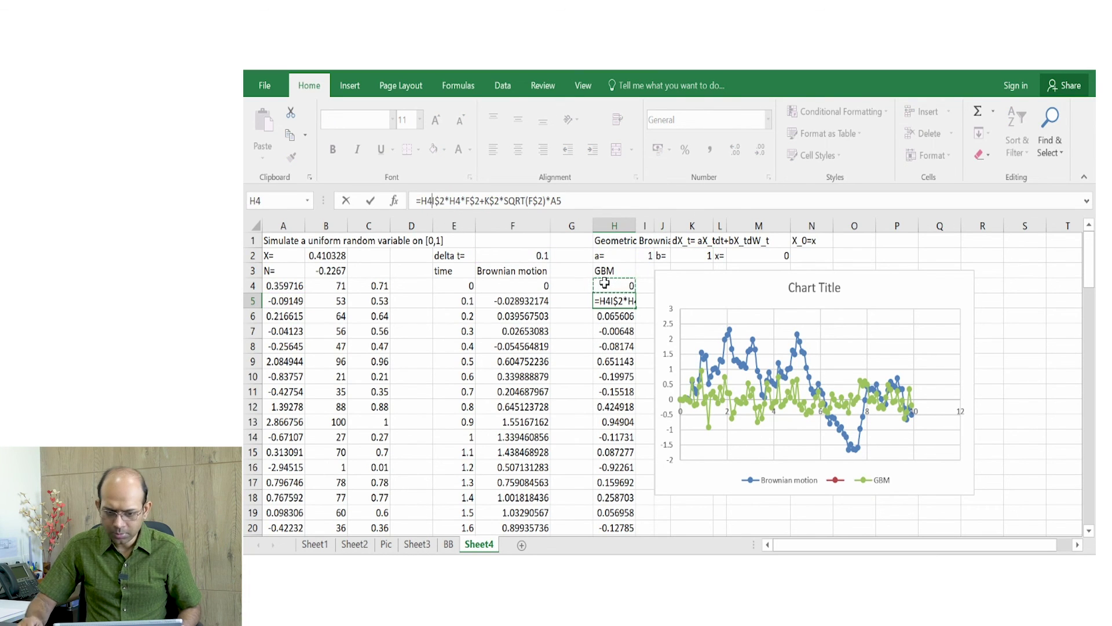
{"action": "type", "text": "+"}
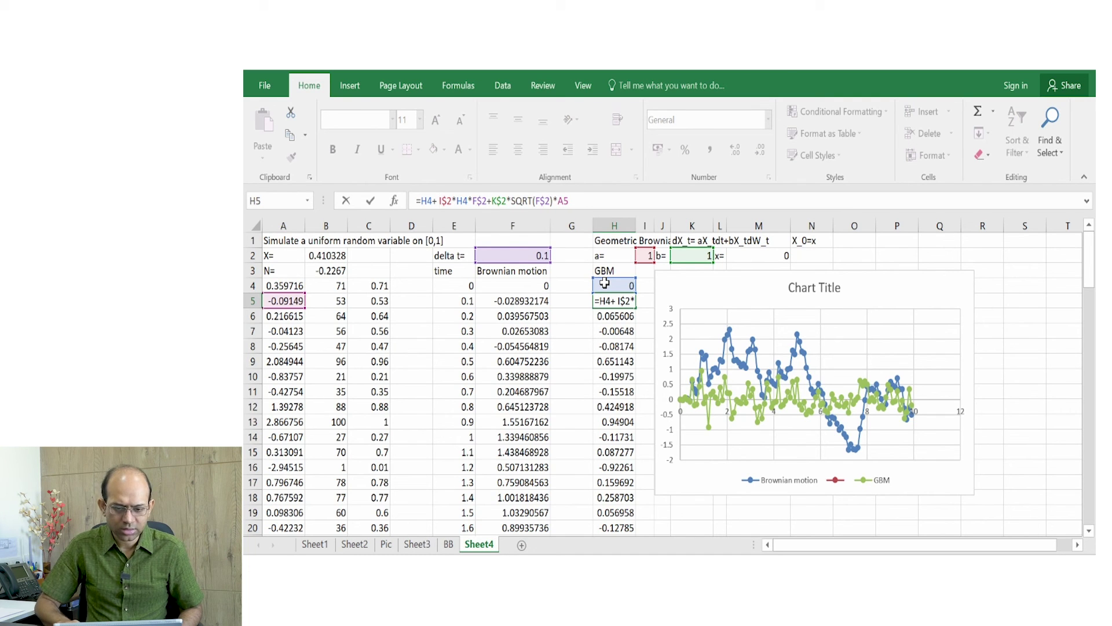
{"action": "key", "text": "Return"}
- Fill the corrected H5 formula down the GBM column through H103 and return to the top of the sheet
{"action": "left_click", "coordinate": [611, 284]}
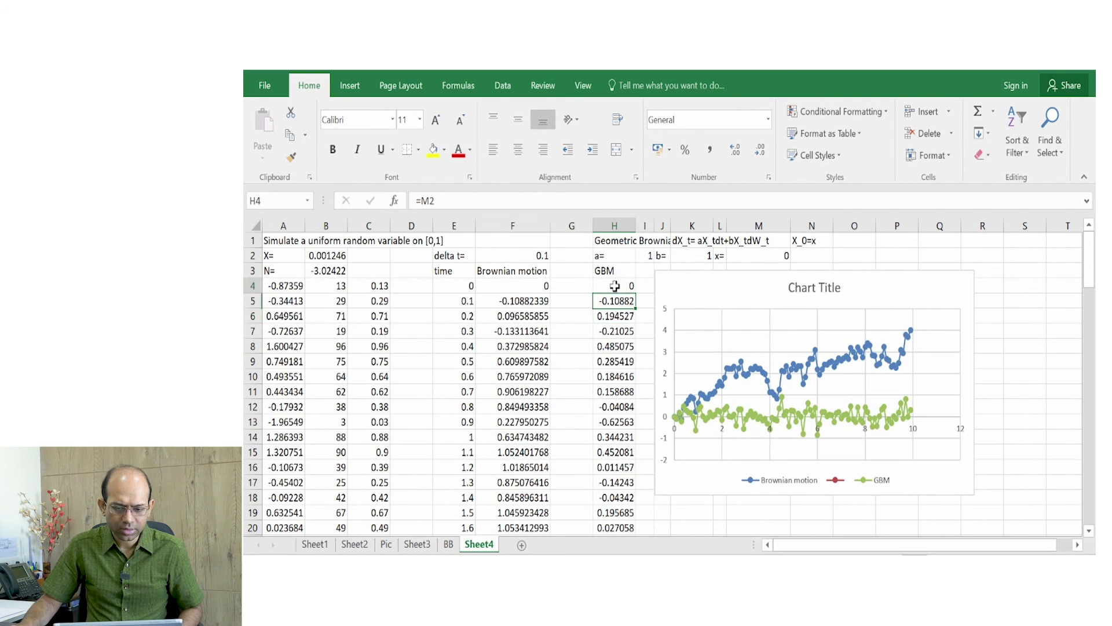
{"action": "left_click", "coordinate": [622, 299]}
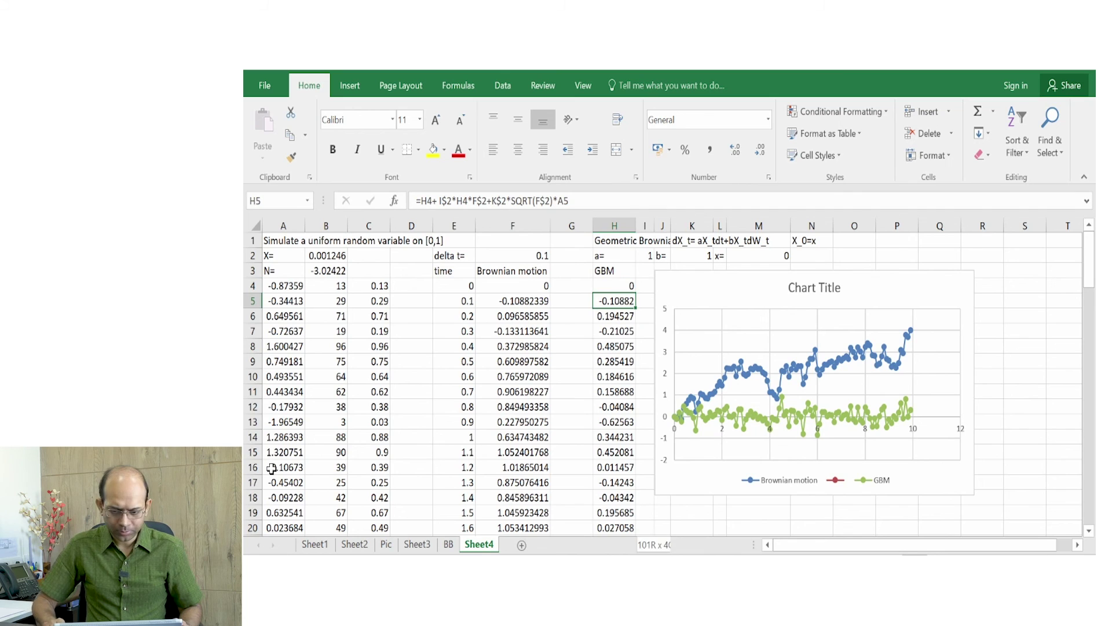
{"action": "key", "text": "ctrl+shift+Down"}
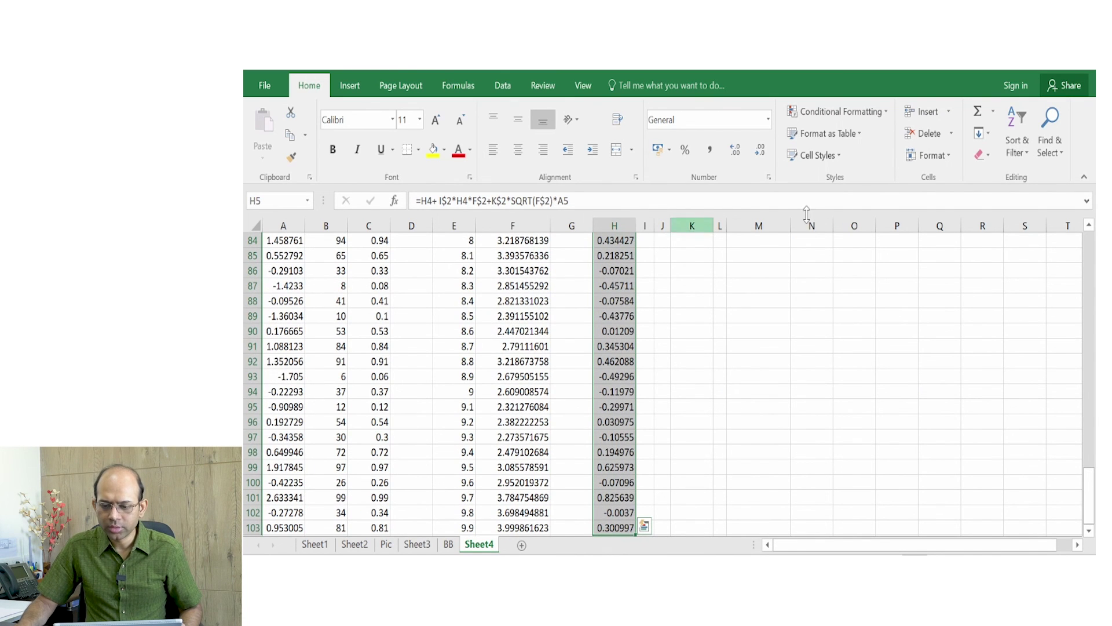
{"action": "left_click", "coordinate": [981, 134]}
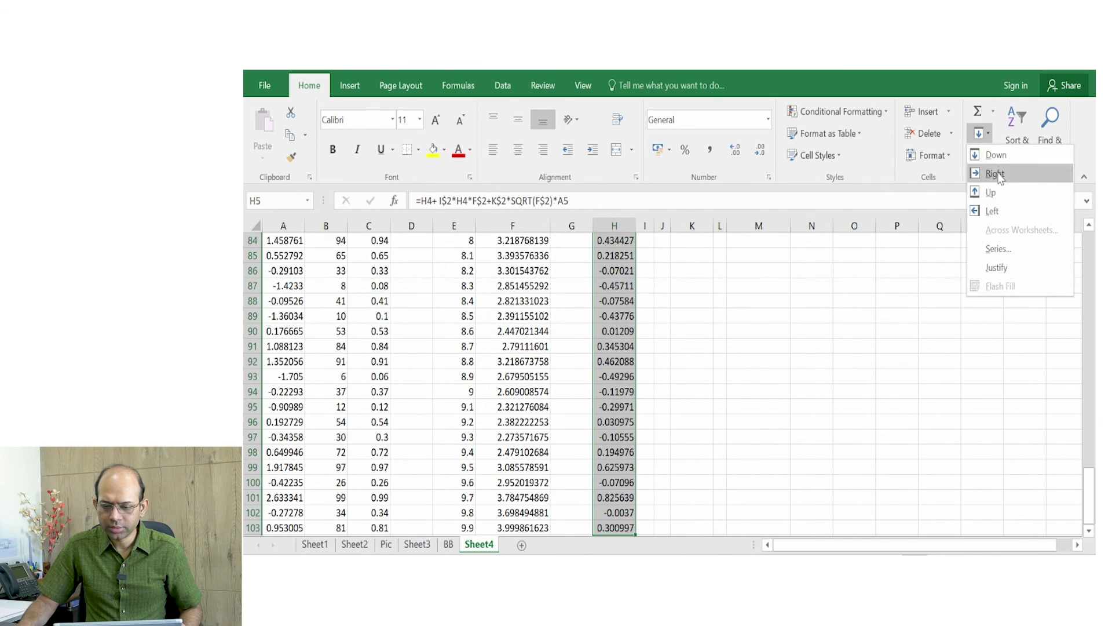
{"action": "left_click", "coordinate": [997, 156]}
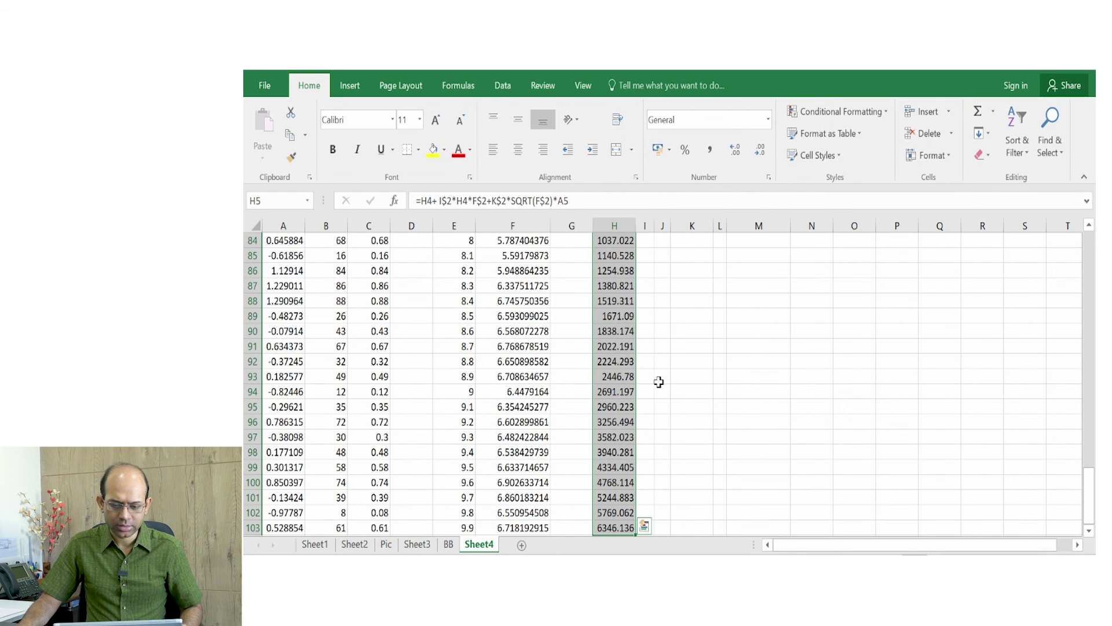
{"action": "left_click", "coordinate": [612, 386]}
{"action": "key", "text": "ctrl+Up"}
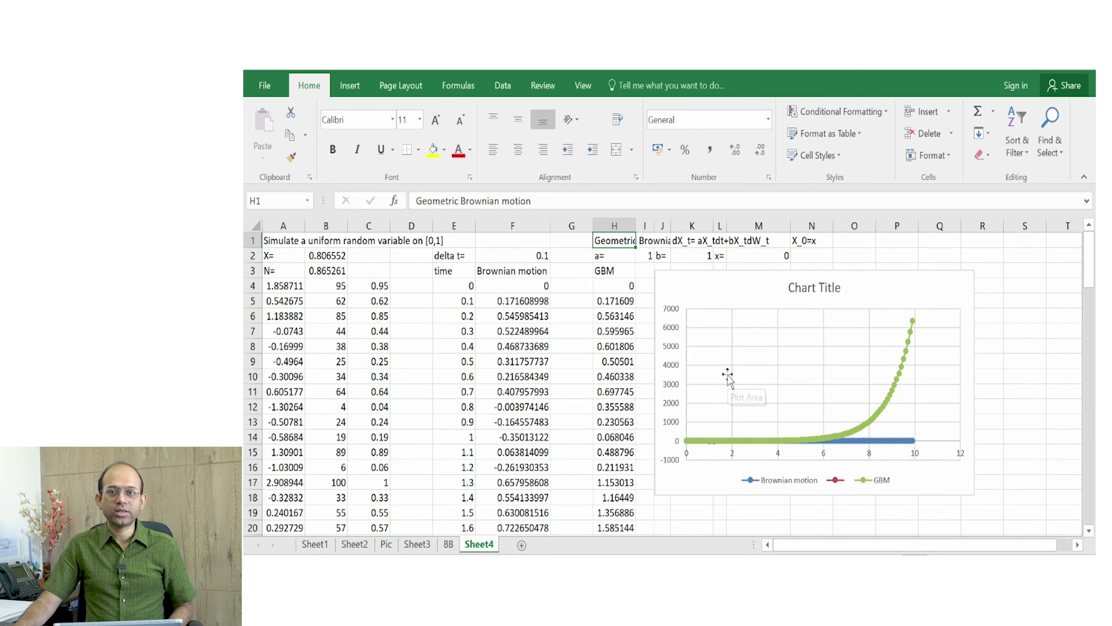
- Check the GBM formula in H5 and set the starting value x in M2 to 1
{"action": "left_click", "coordinate": [617, 302]}
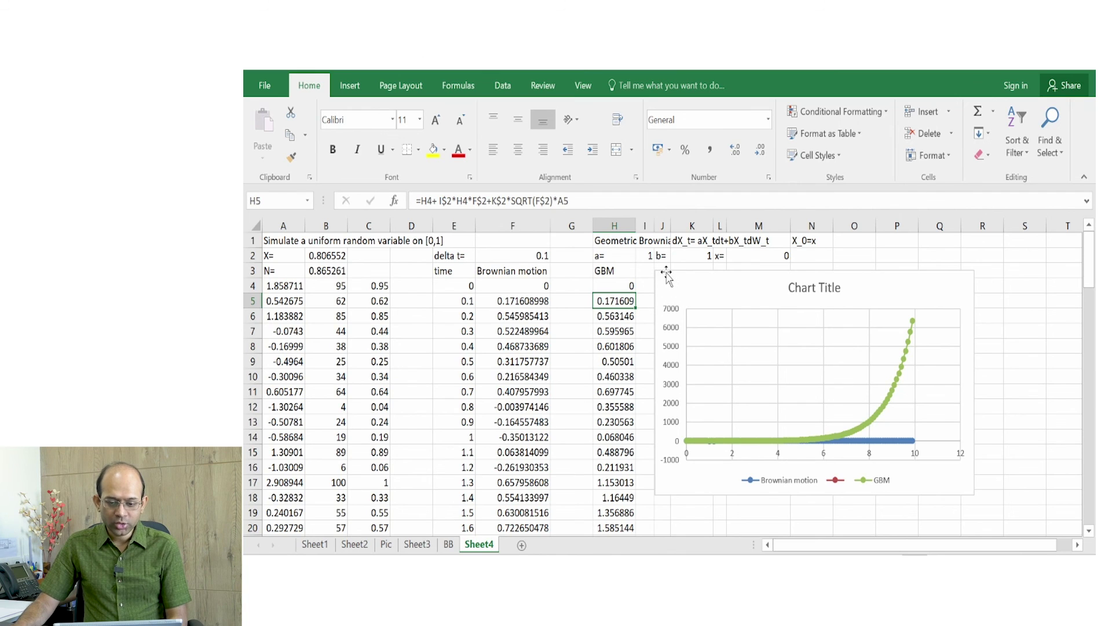
{"action": "left_click", "coordinate": [776, 256]}
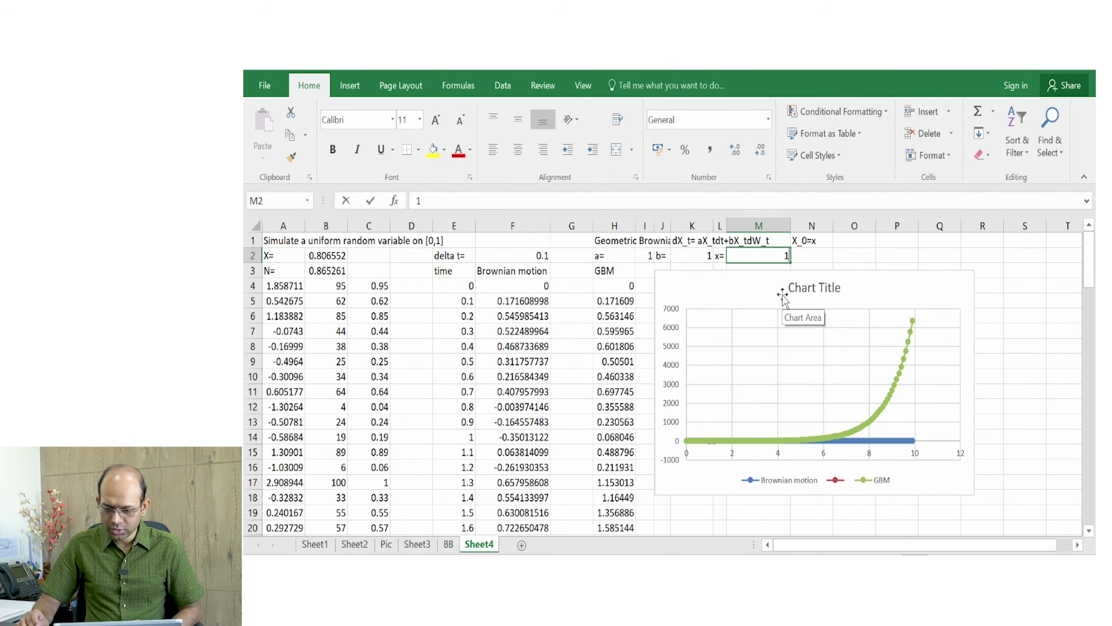
{"action": "type", "text": "1"}
{"action": "key", "text": "Return"}
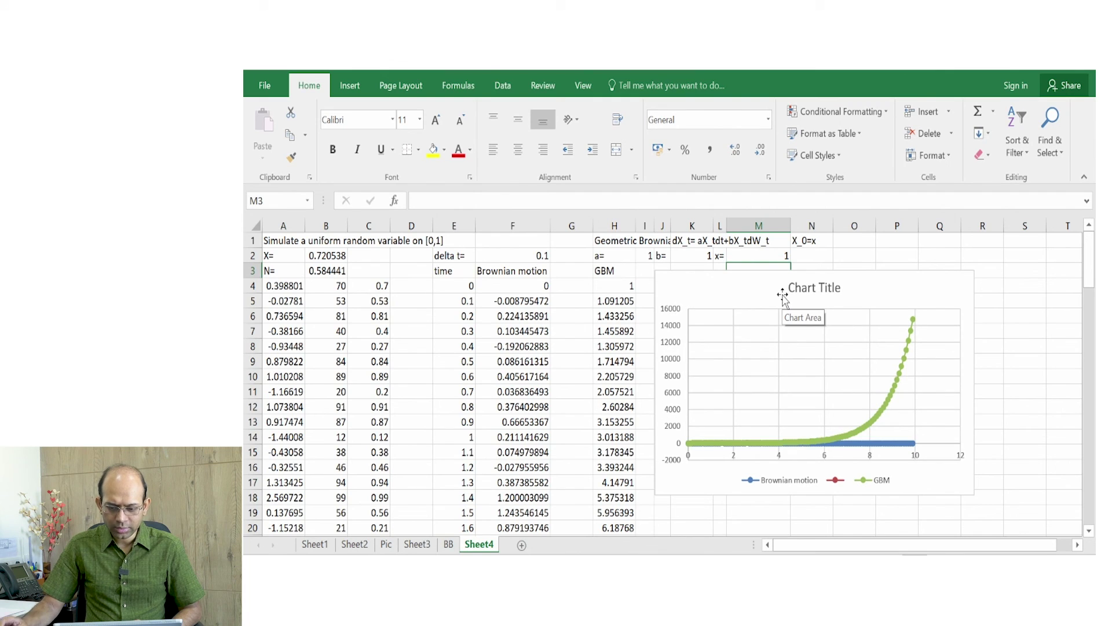
- Set the GBM parameter a in I2 to 0.1
{"action": "left_click", "coordinate": [646, 255]}
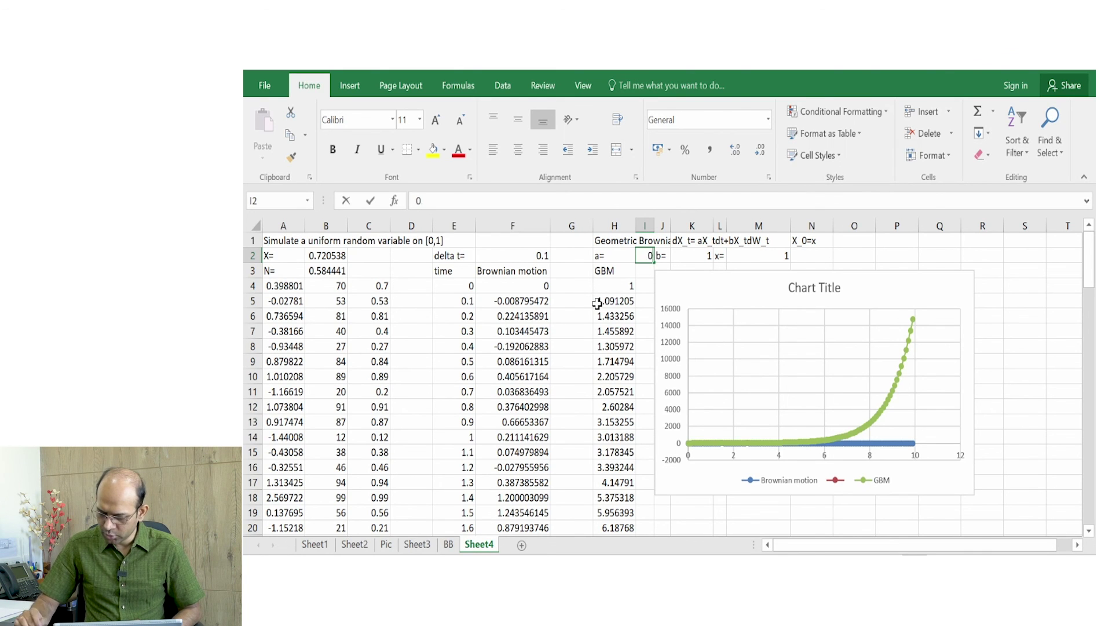
{"action": "type", "text": "0.1"}
{"action": "key", "text": "Return"}
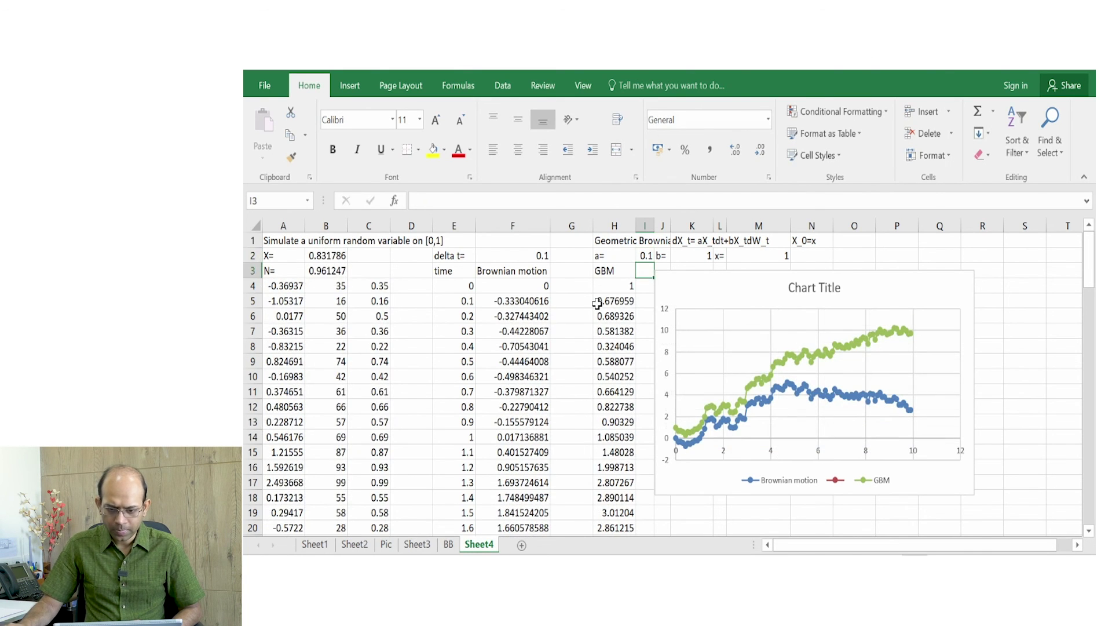
- Set the GBM parameter b in K2 to 0.1 and inspect the GBM series in the chart
{"action": "left_click", "coordinate": [700, 256]}
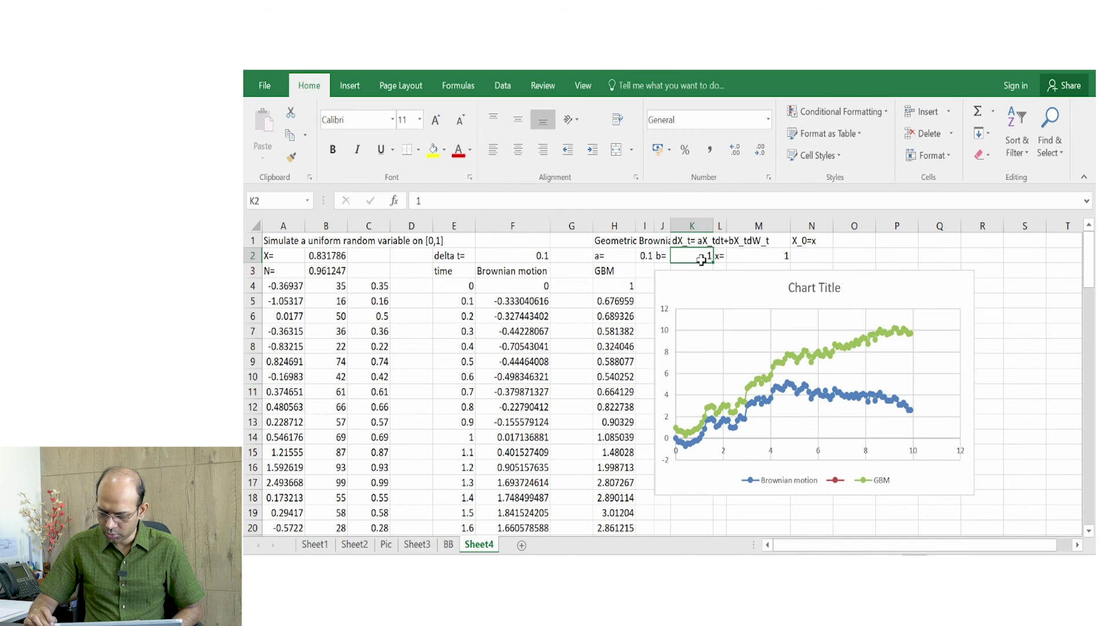
{"action": "type", "text": "0.1"}
{"action": "key", "text": "Return"}
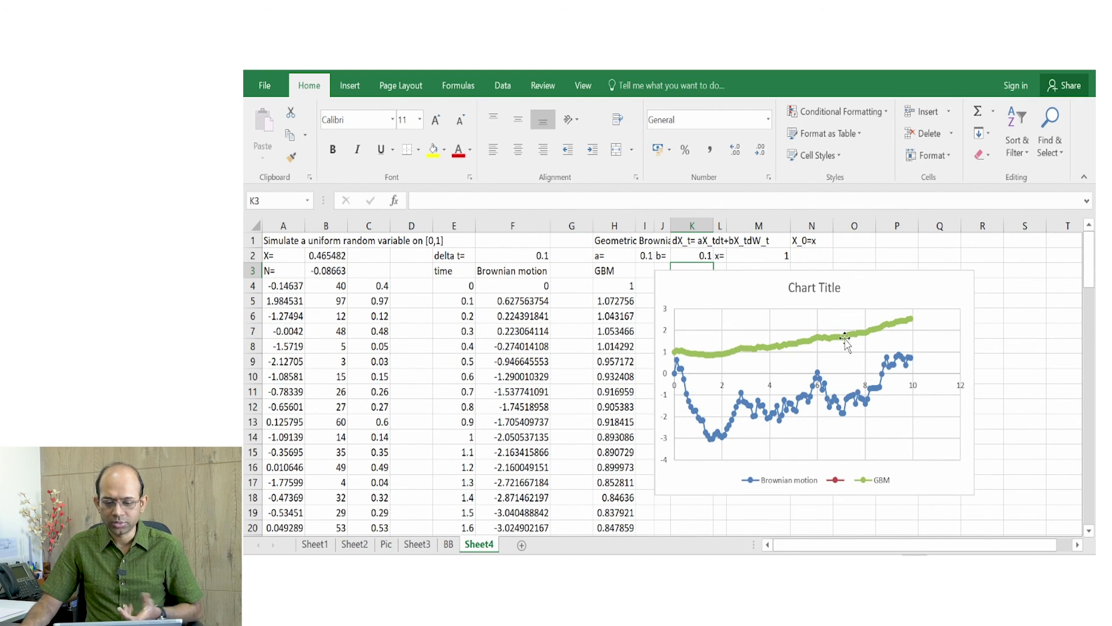
{"action": "mouse_move", "coordinate": [844, 341]}
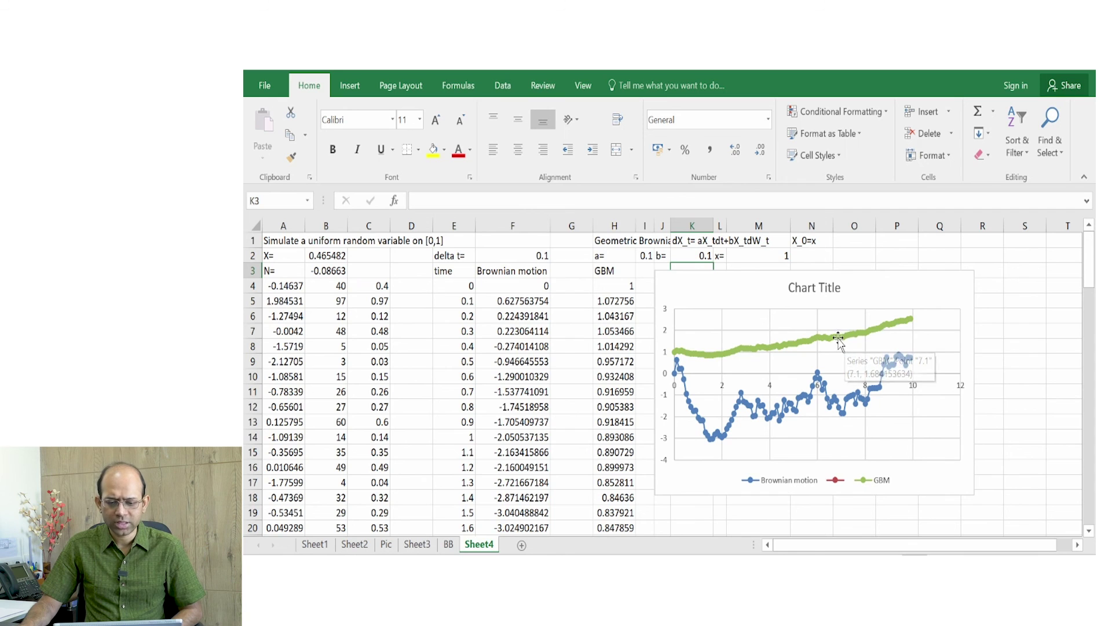
- Raise the GBM parameter b in K2 to 10
{"action": "left_click", "coordinate": [693, 255]}
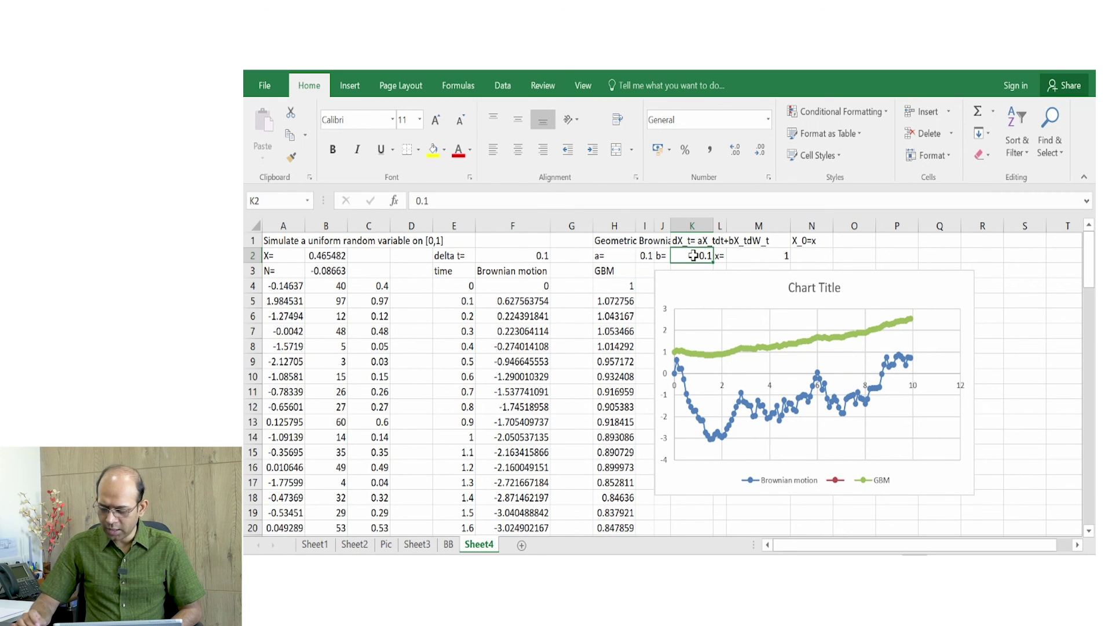
{"action": "type", "text": "10"}
{"action": "key", "text": "Return"}
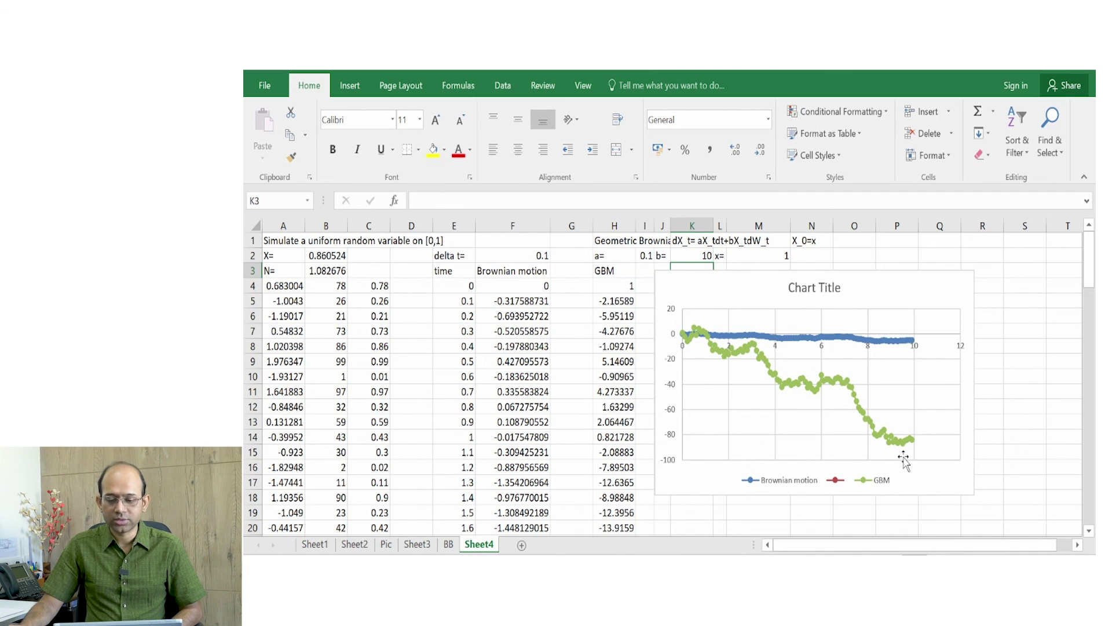
- Set the GBM parameter b in K2 back to 1
{"action": "left_click", "coordinate": [692, 255]}
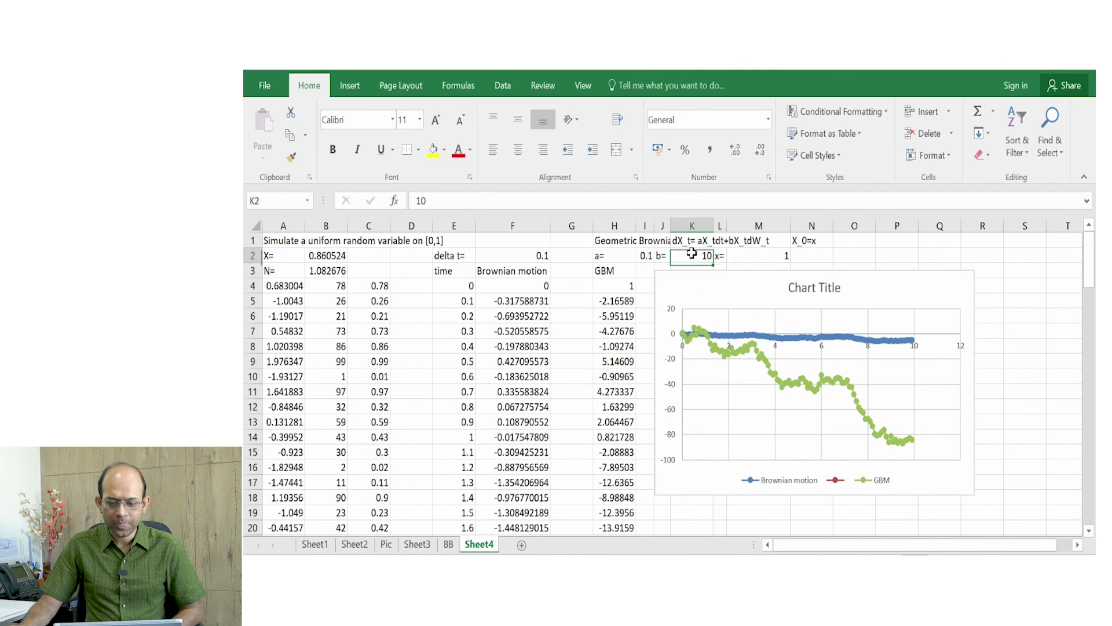
{"action": "type", "text": "1"}
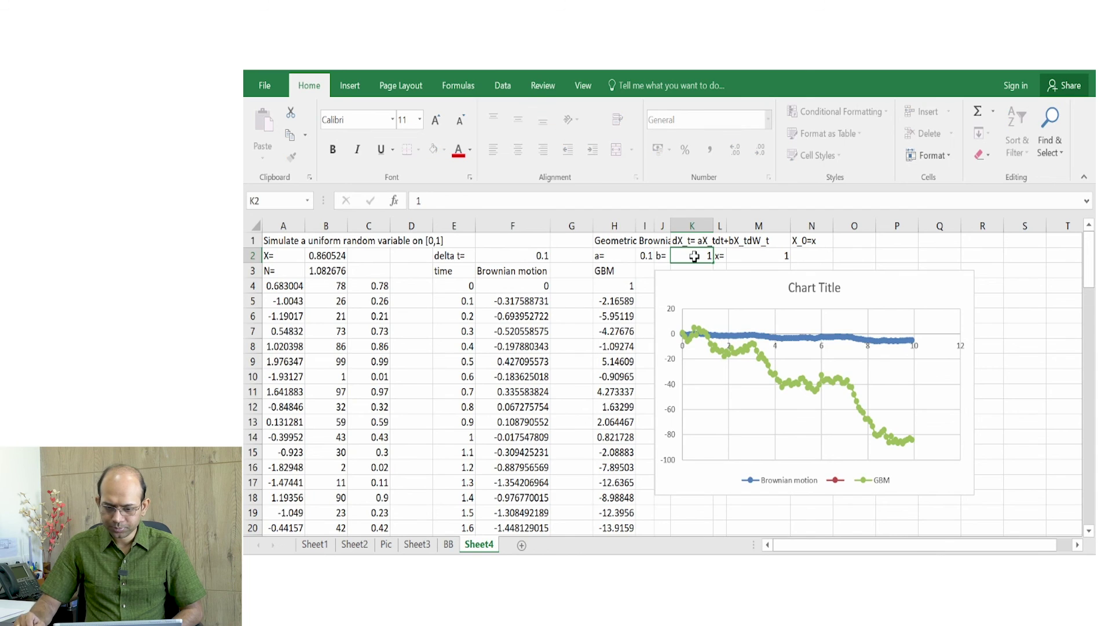
{"action": "key", "text": "Return"}
{"action": "left_click", "coordinate": [694, 256]}
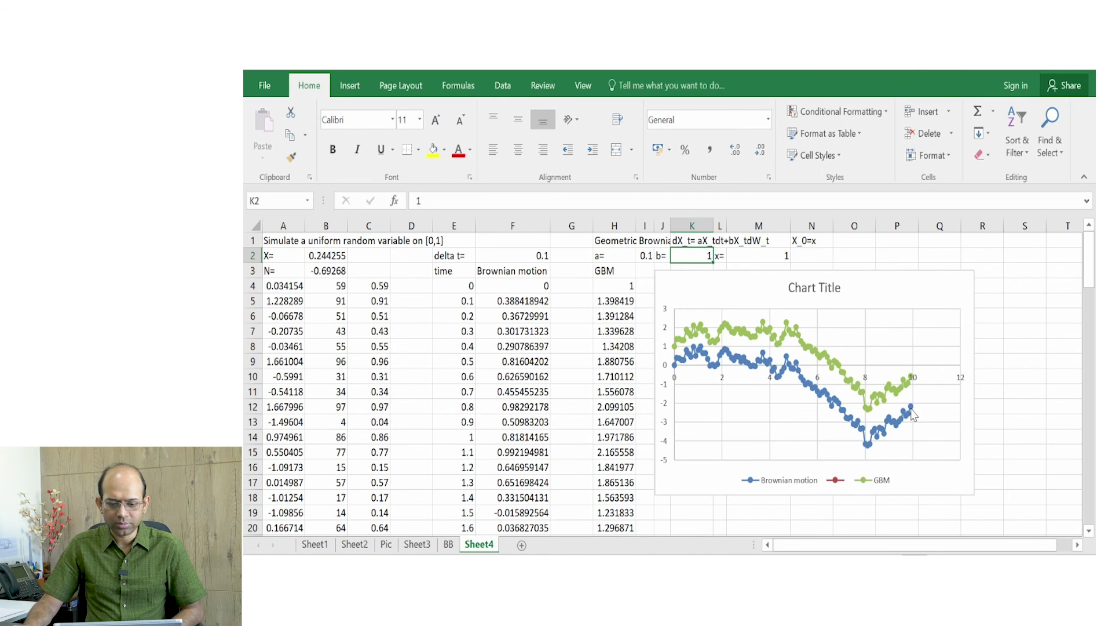
- Set the GBM starting value x in M2 to 0
{"action": "left_click", "coordinate": [767, 261]}
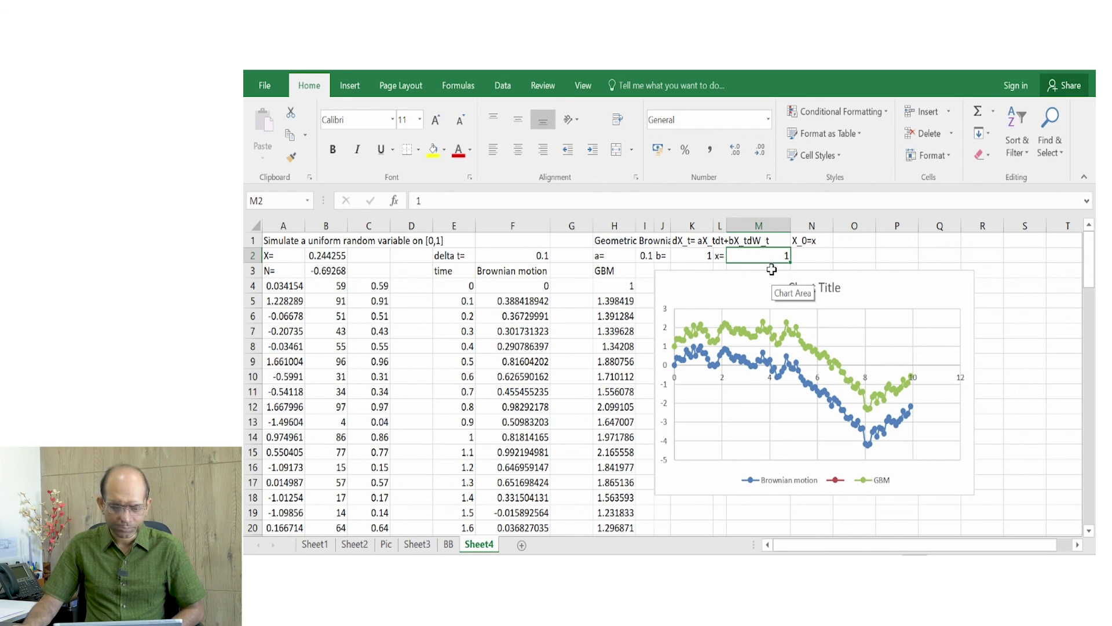
{"action": "type", "text": "0"}
{"action": "key", "text": "Return"}
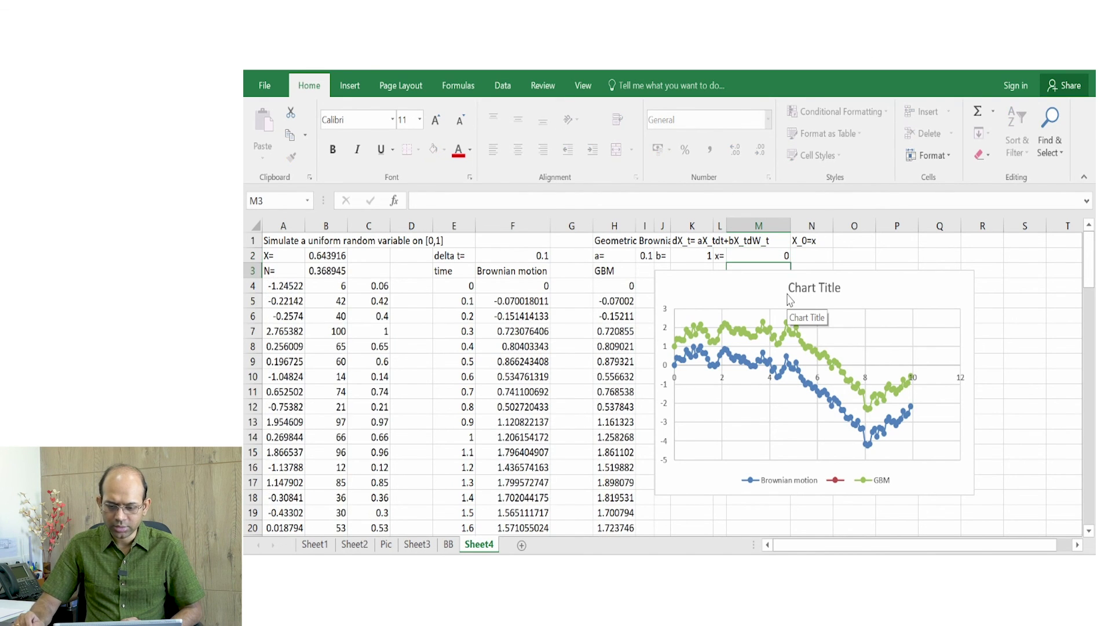